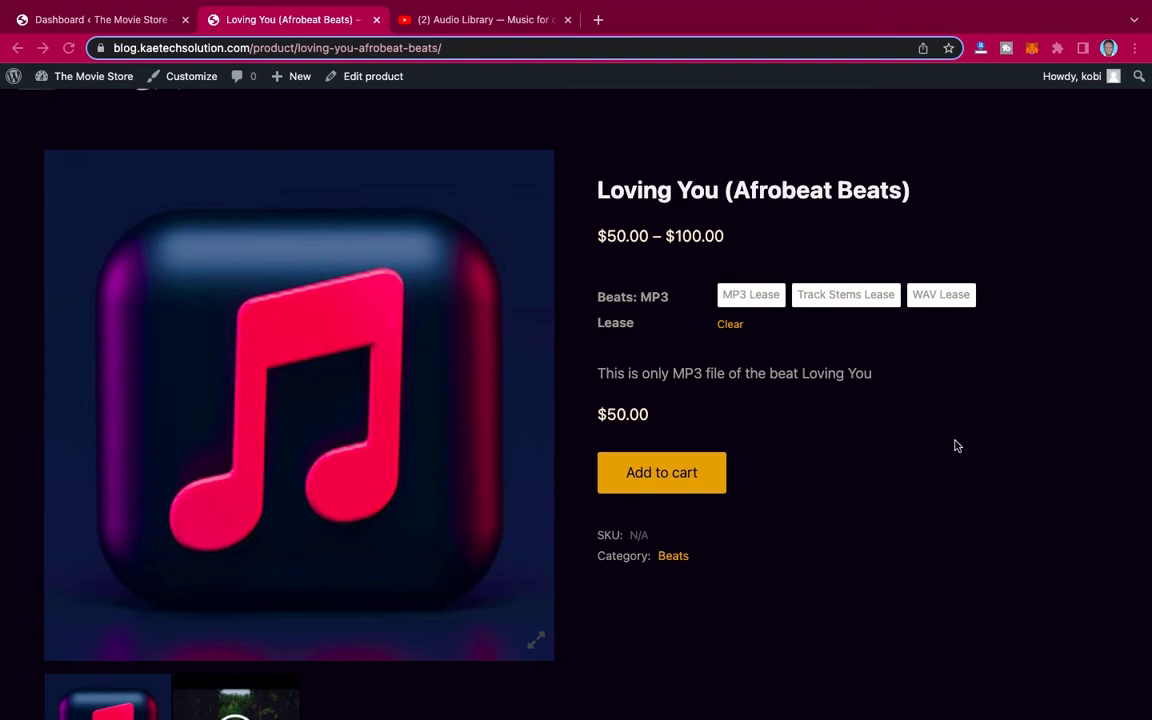
# Look over the Loving You (Afrobeat Beats) product page, from the site header down to the description area
pyautogui.scroll(1, 955, 446)
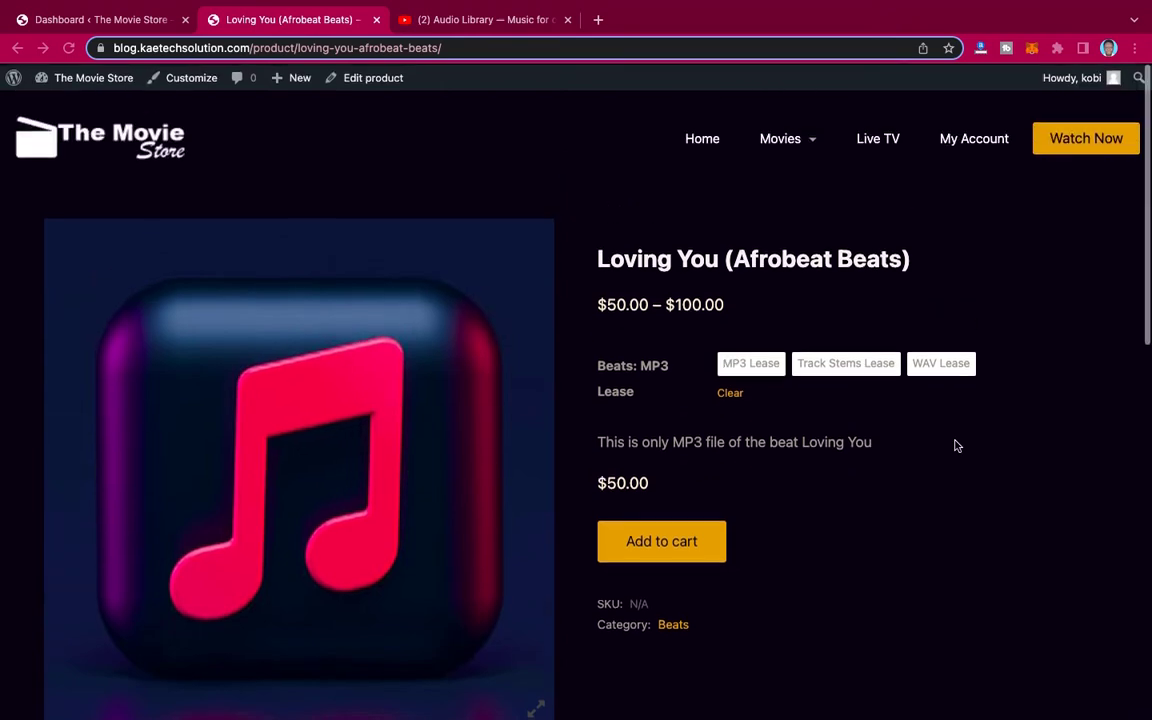
pyautogui.scroll(-4, 955, 446)
pyautogui.scroll(-6, 955, 446)
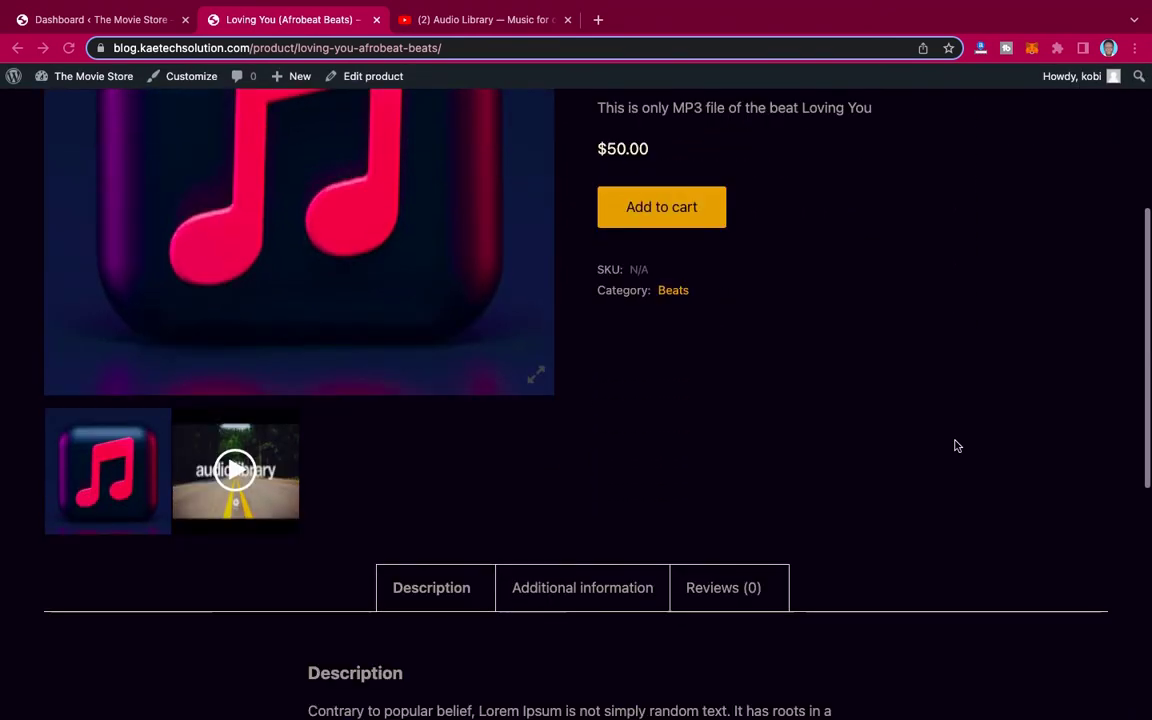
pyautogui.scroll(6, 955, 446)
pyautogui.scroll(3, 955, 446)
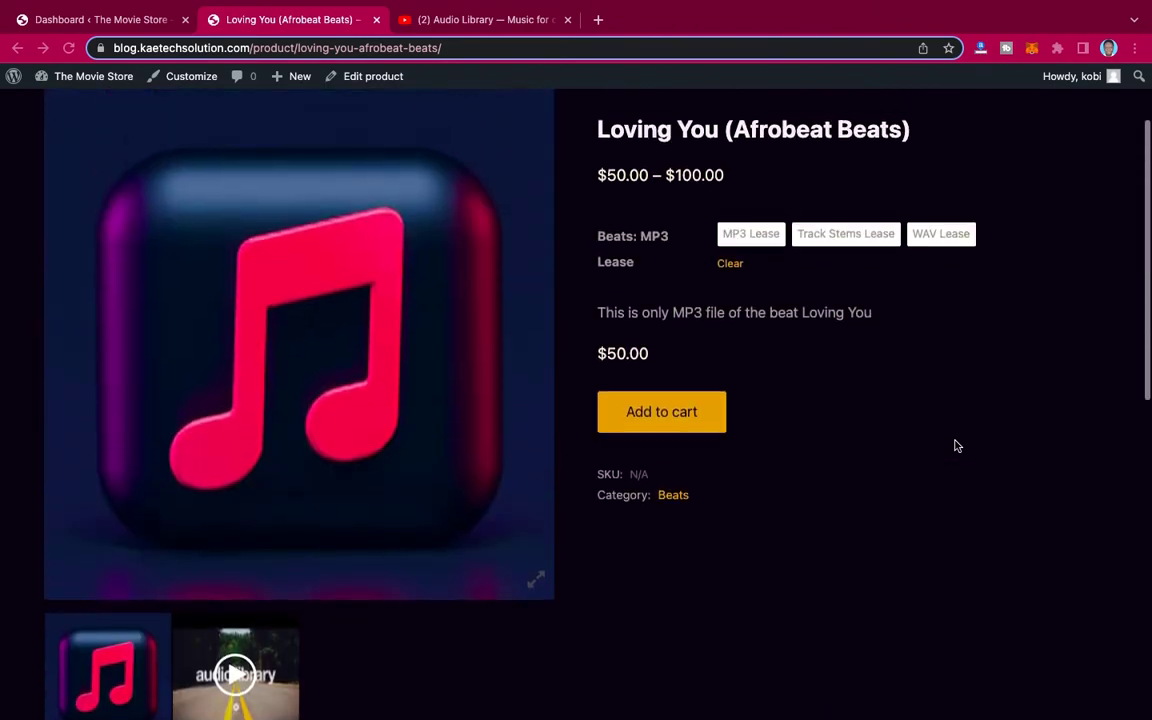
pyautogui.scroll(-1, 960, 495)
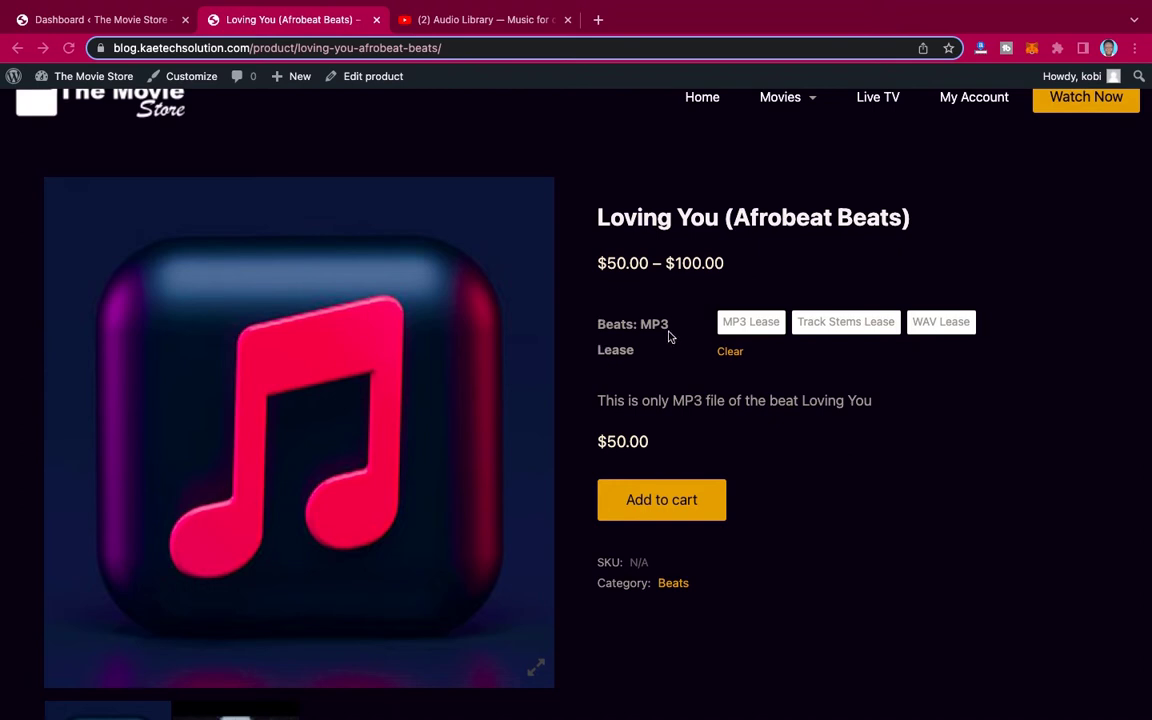
# Clear the chosen beat lease and compare the MP3 Lease, Track Stems Lease and WAV Lease options, finishing on MP3 Lease
pyautogui.click(735, 355)
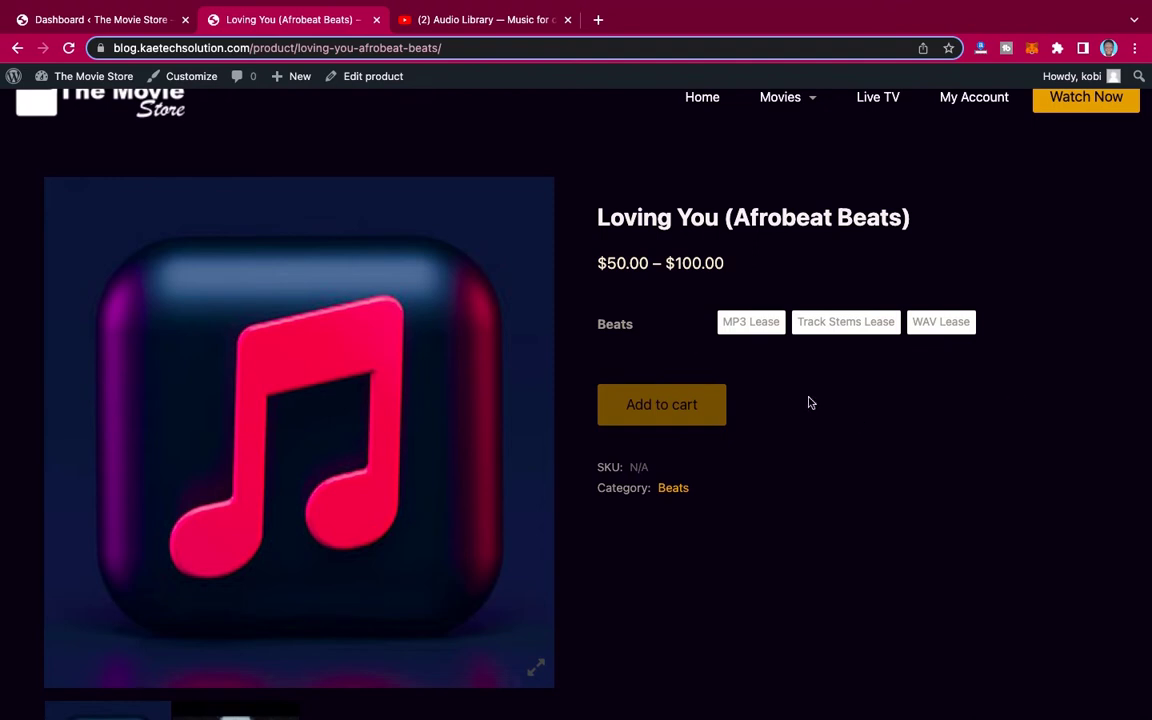
pyautogui.click(750, 325)
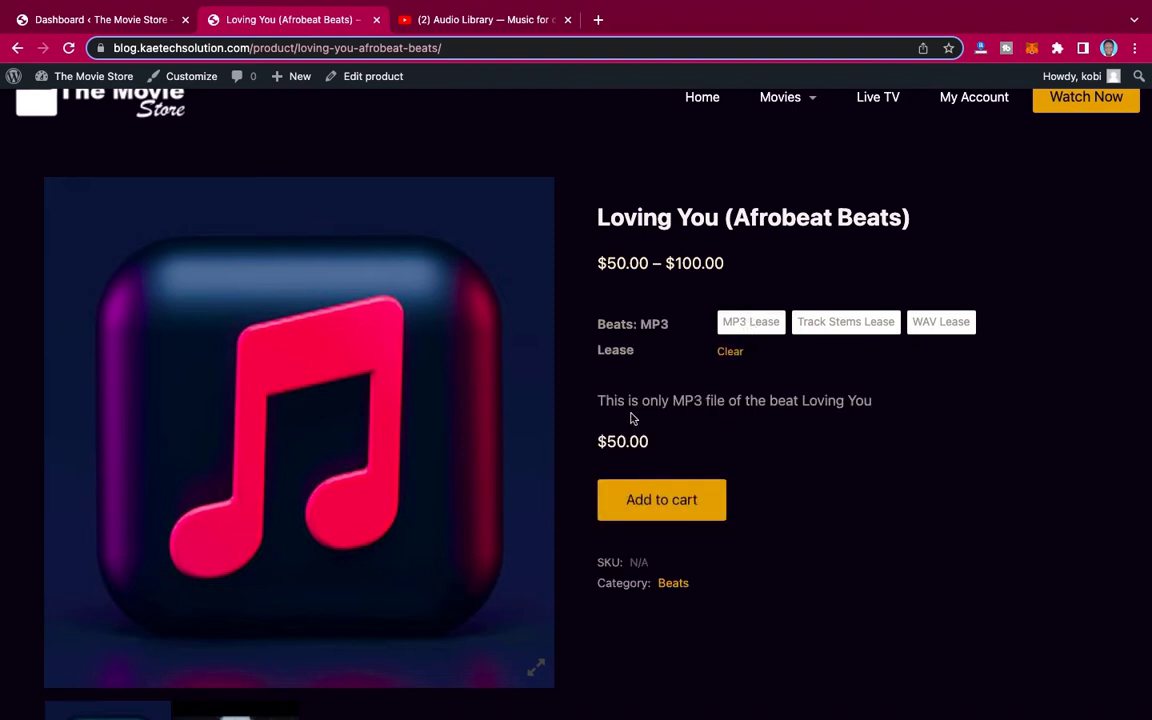
pyautogui.click(849, 328)
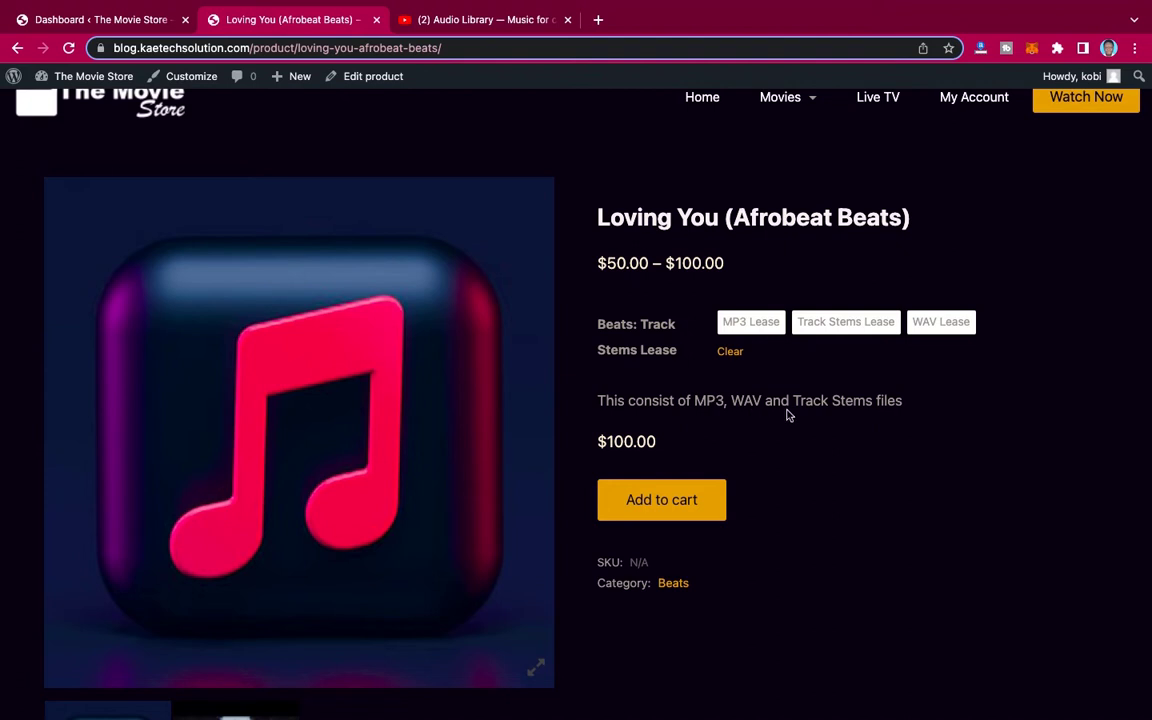
pyautogui.click(955, 330)
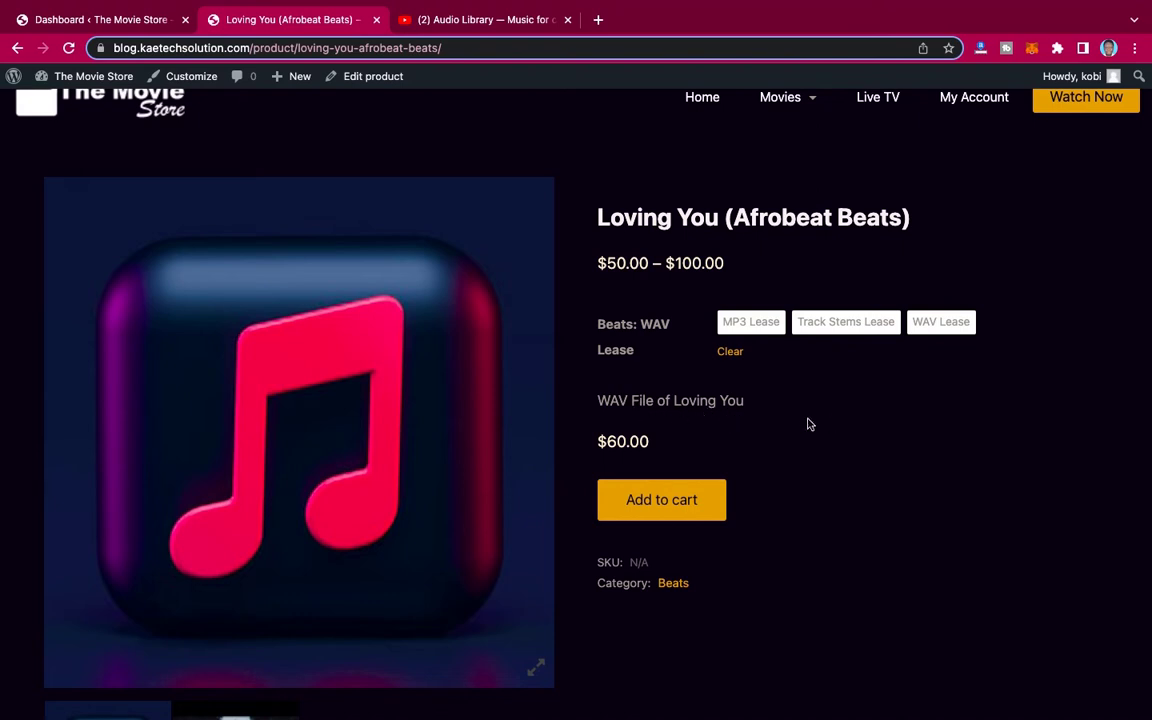
pyautogui.click(958, 324)
pyautogui.click(945, 325)
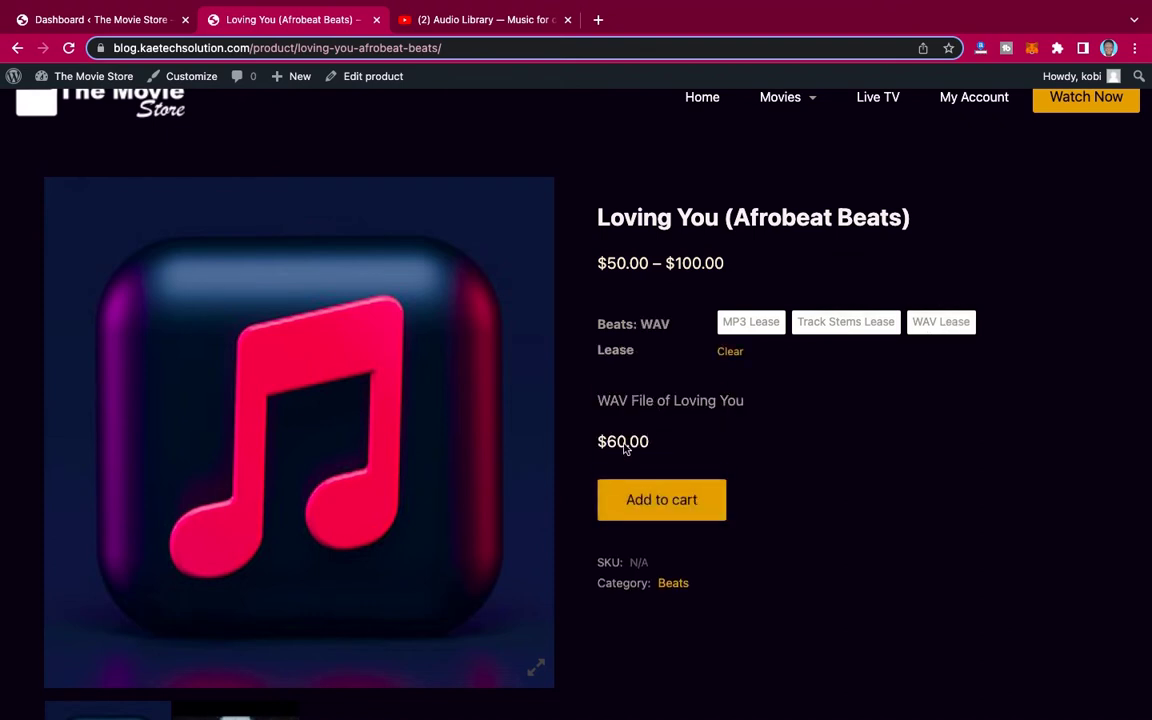
pyautogui.click(871, 322)
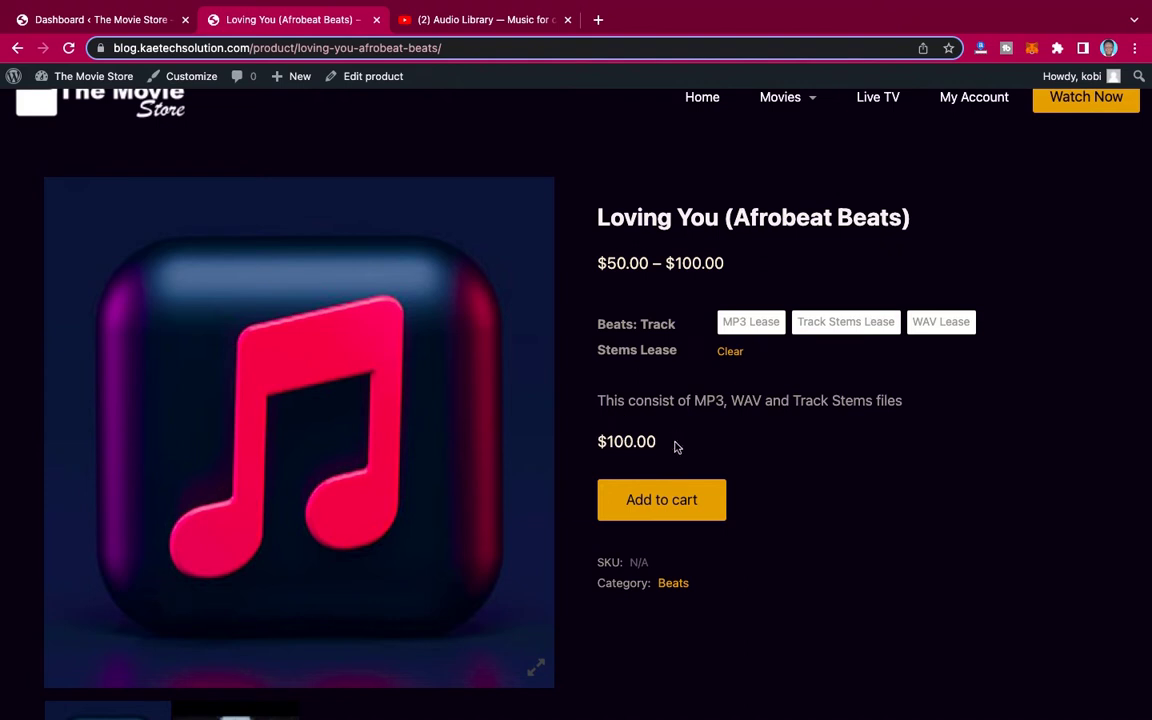
pyautogui.click(749, 323)
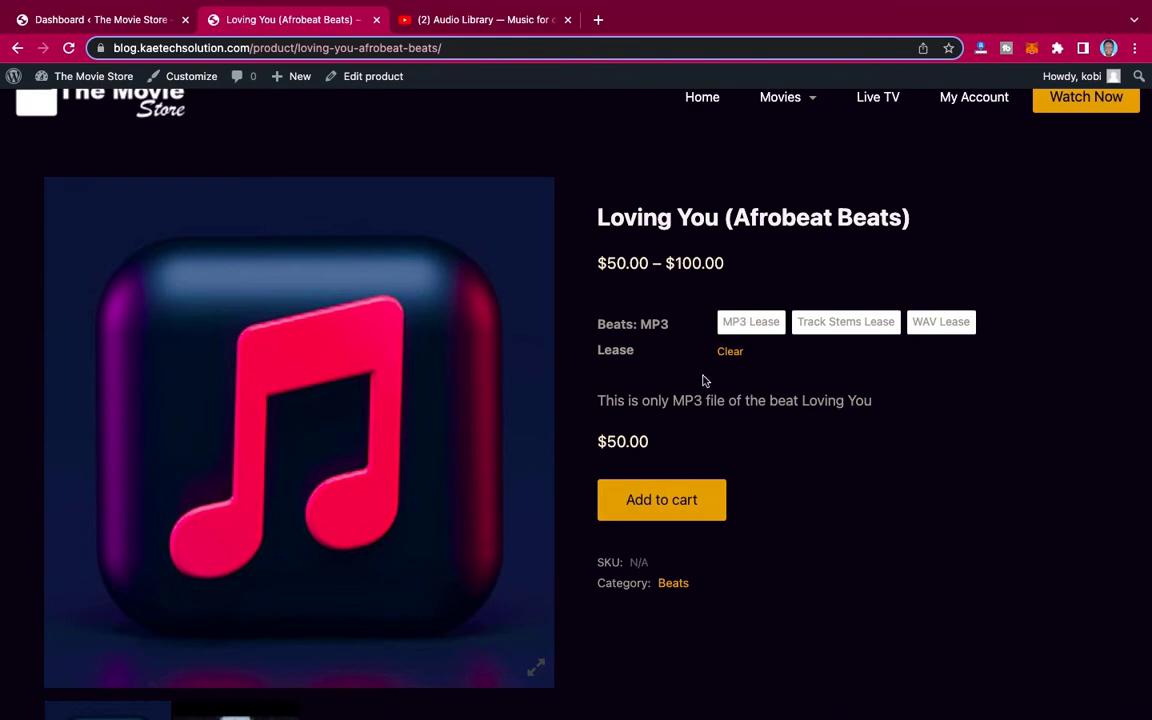
# Review the product's description, additional information and reviews sections, and return to the description
pyautogui.scroll(-1, 849, 479)
pyautogui.scroll(-10, 849, 479)
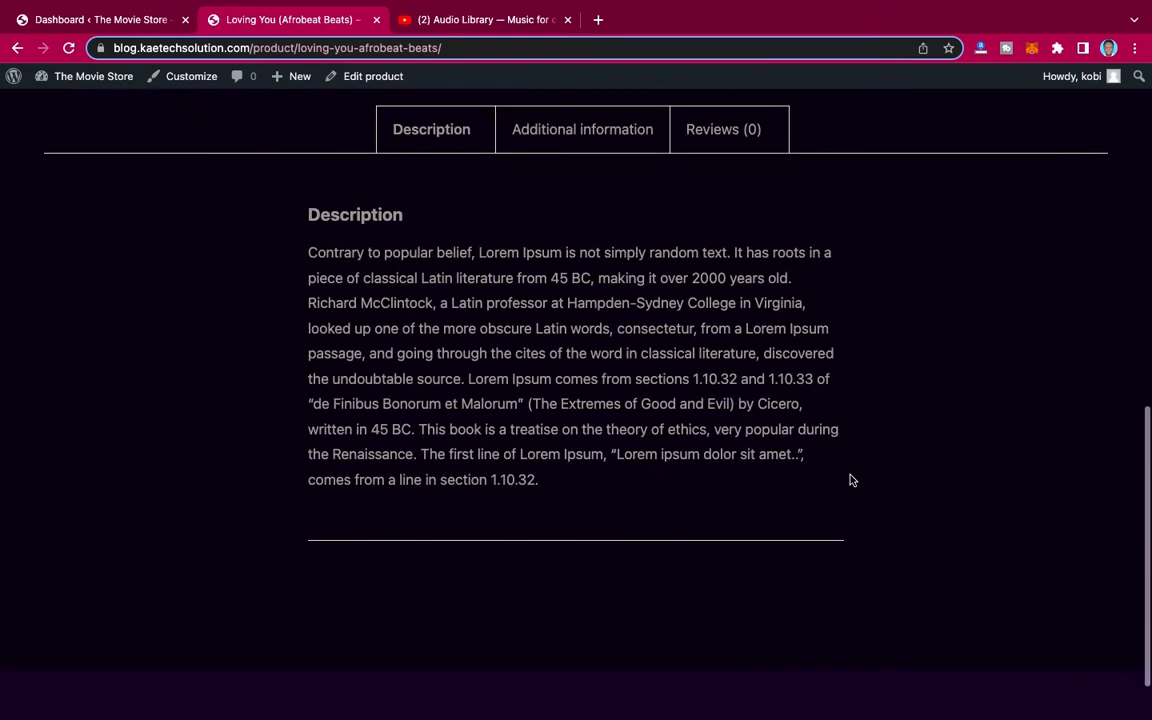
pyautogui.scroll(2, 851, 478)
pyautogui.scroll(-1, 851, 478)
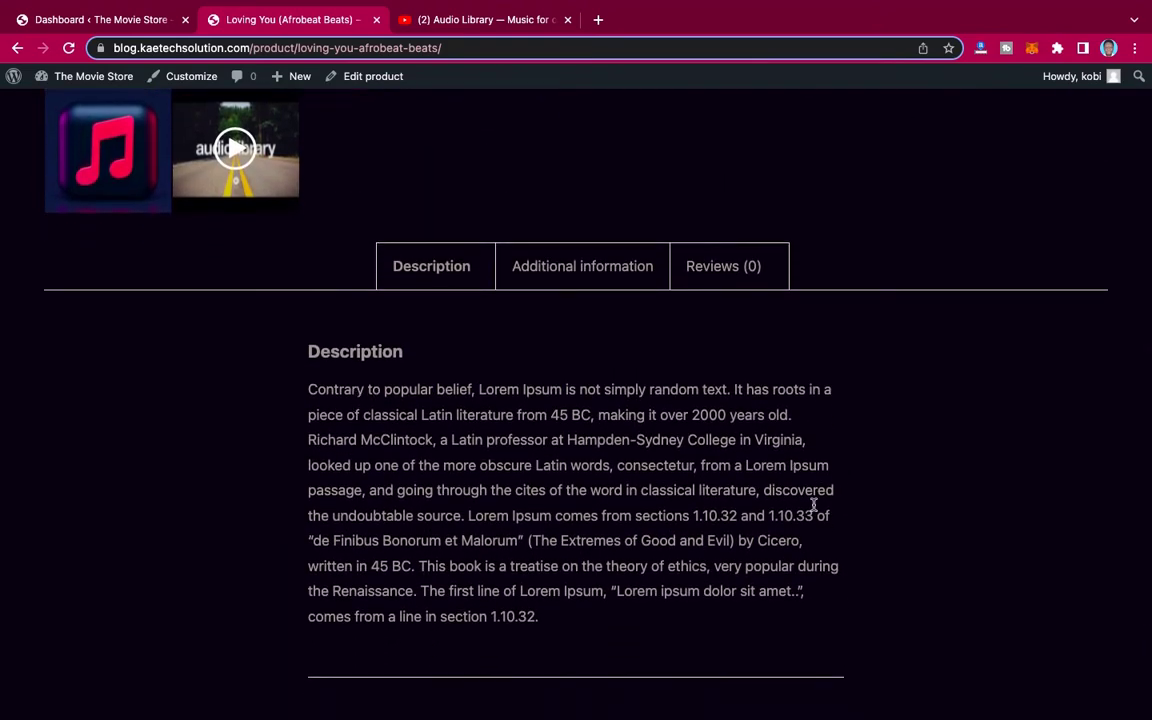
pyautogui.click(578, 265)
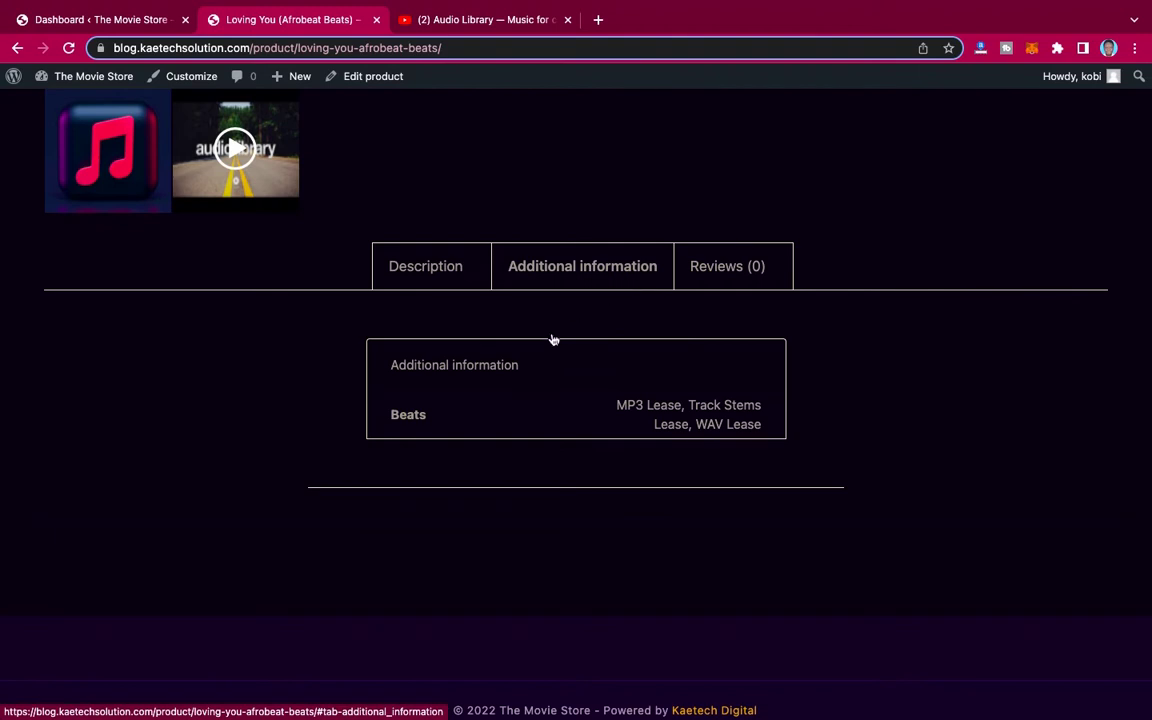
pyautogui.click(728, 270)
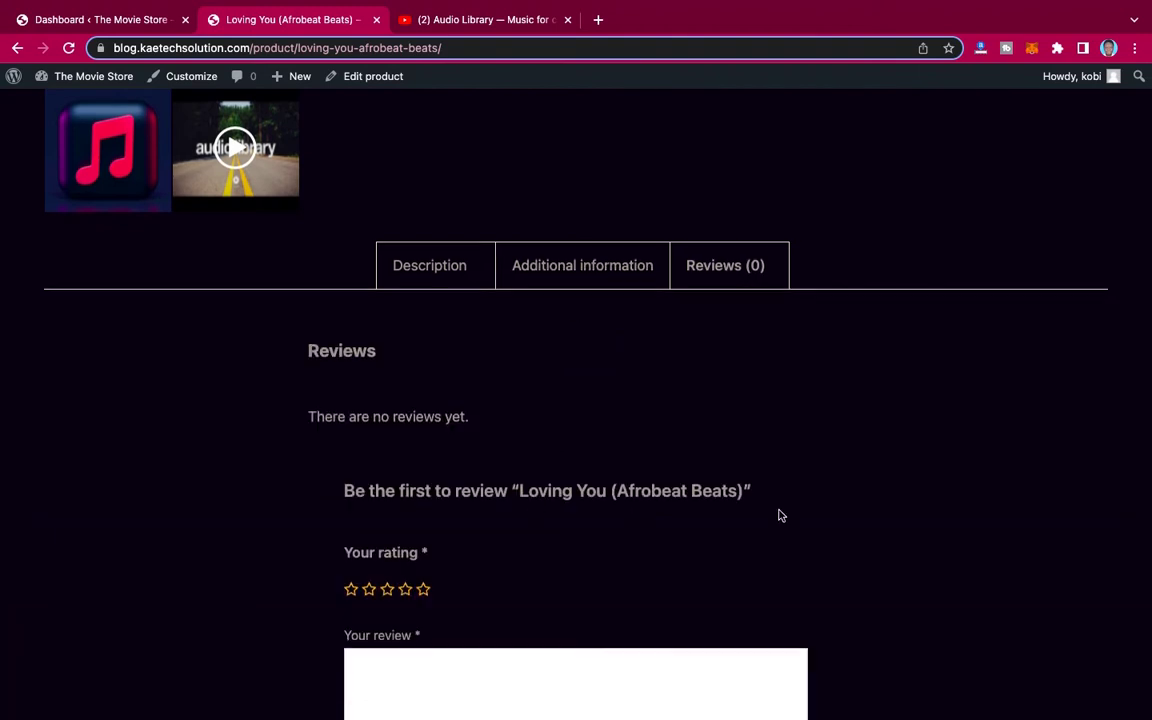
pyautogui.scroll(-4, 779, 514)
pyautogui.scroll(3, 779, 514)
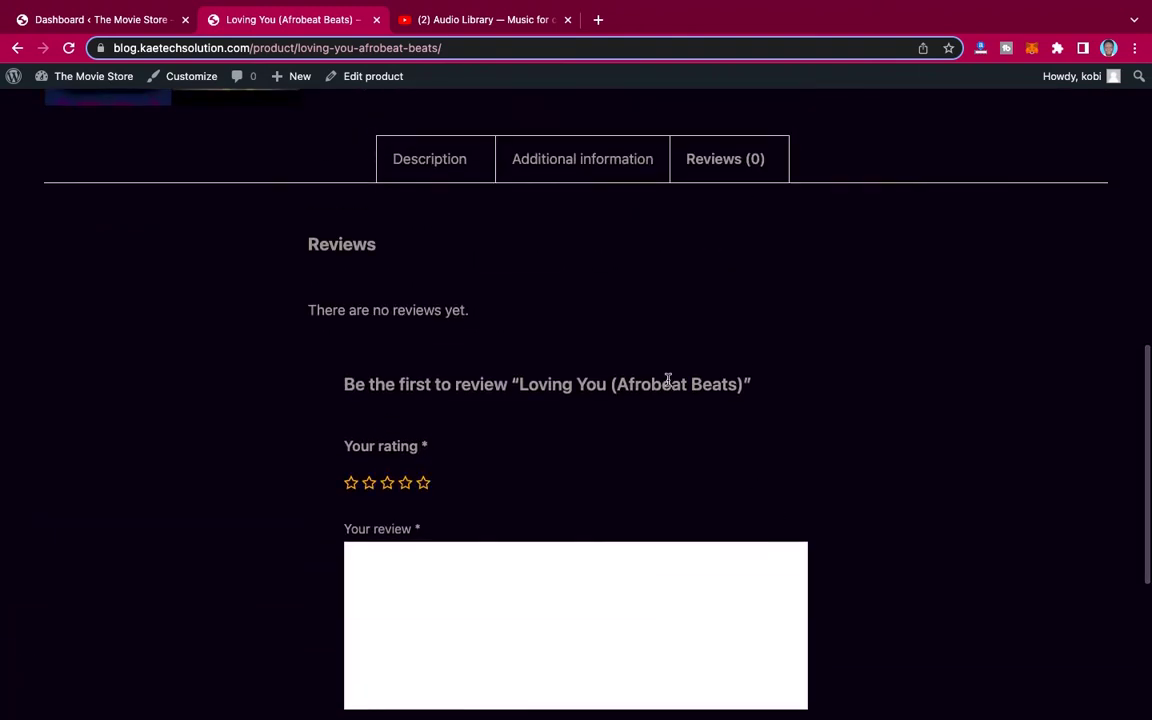
pyautogui.scroll(3, 630, 360)
pyautogui.click(468, 306)
pyautogui.scroll(6, 719, 205)
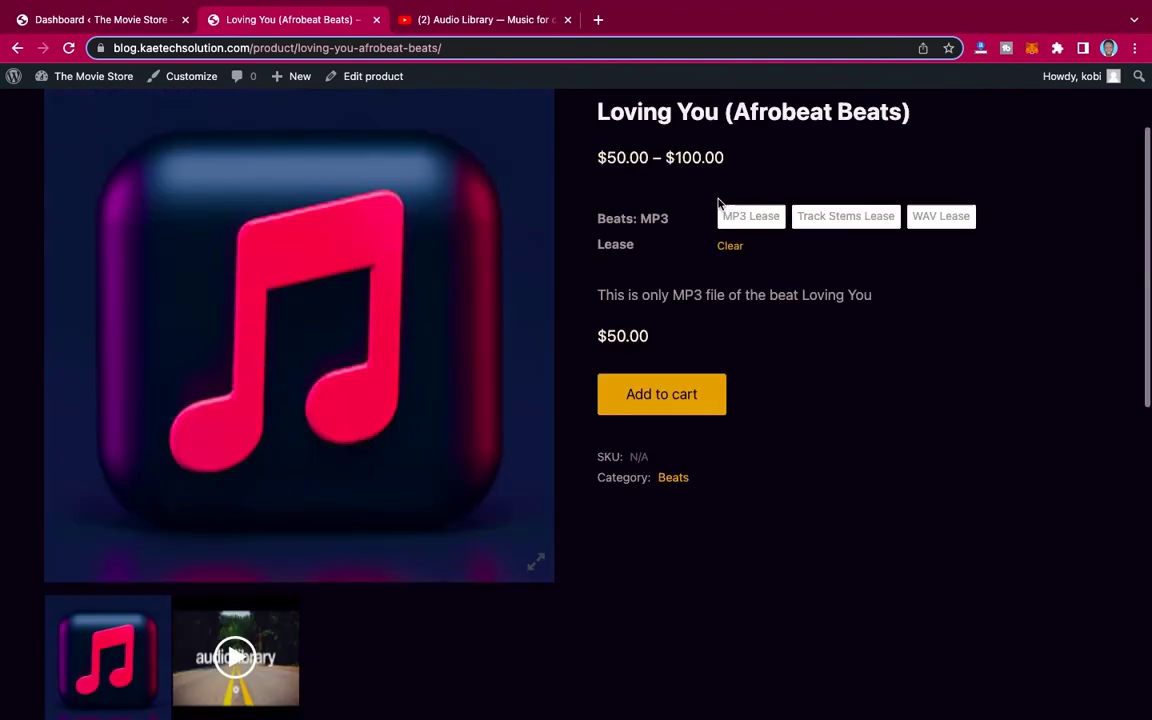
# Bring up the audio library video in the product gallery and play it
pyautogui.scroll(-3, 719, 205)
pyautogui.scroll(2, 815, 293)
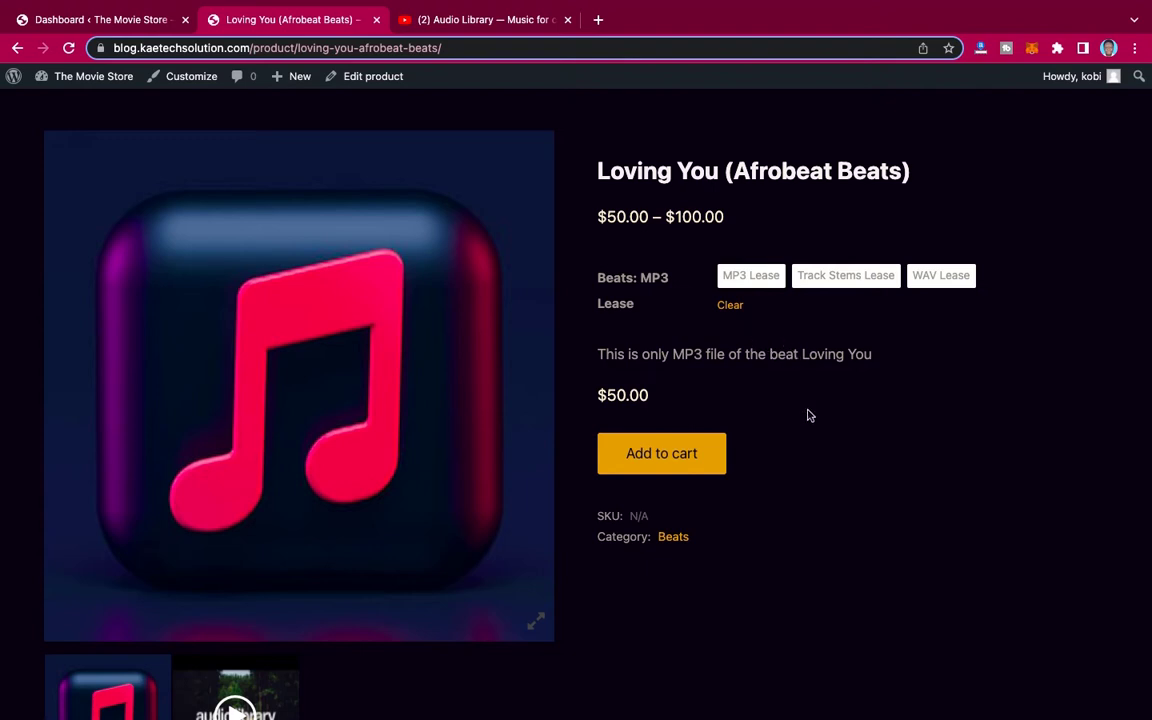
pyautogui.scroll(-5, 810, 415)
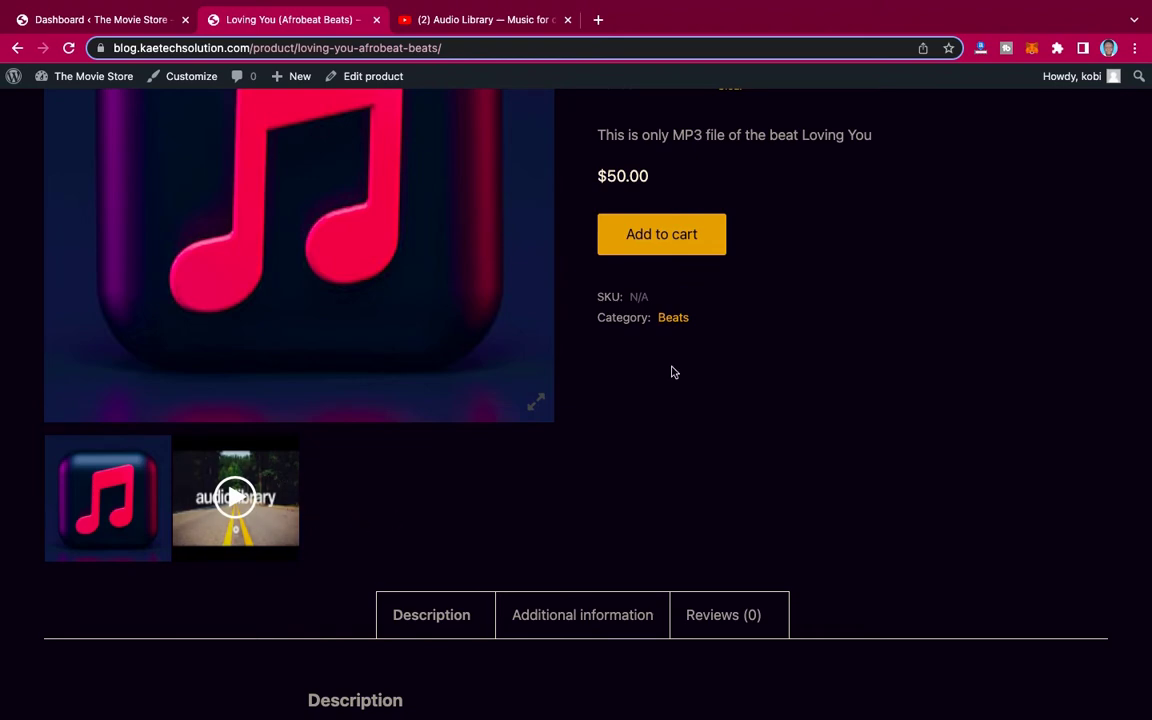
pyautogui.click(291, 472)
pyautogui.scroll(3, 535, 391)
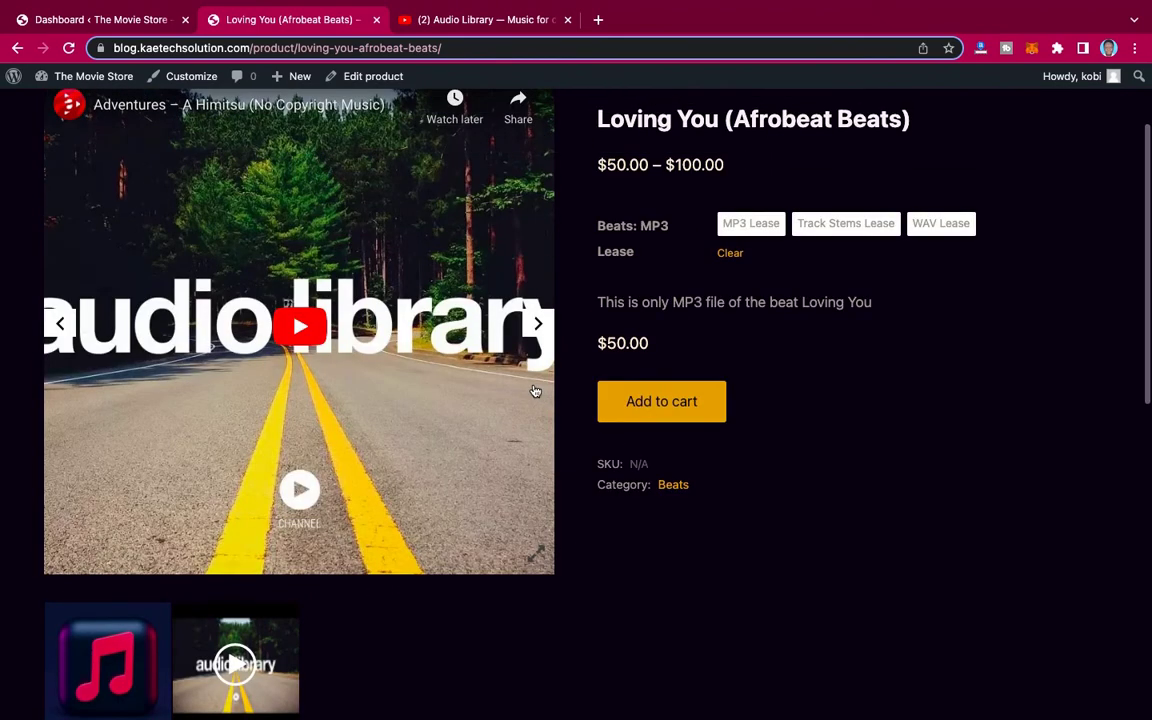
pyautogui.scroll(1, 294, 328)
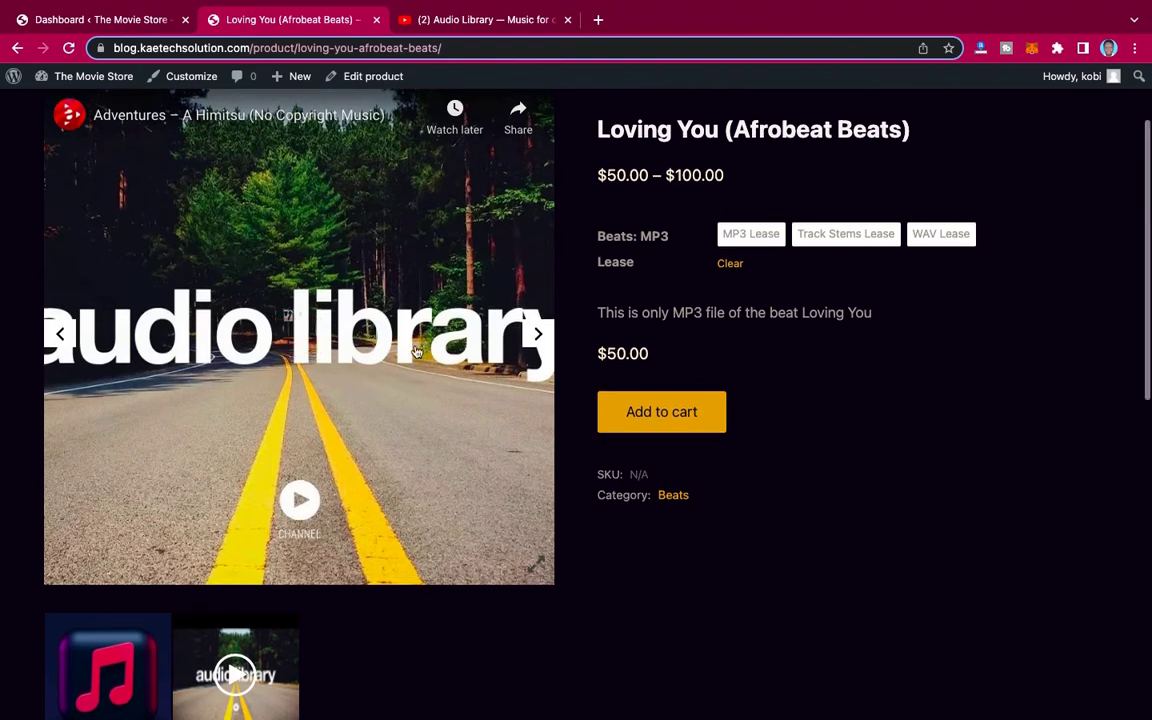
pyautogui.click(296, 330)
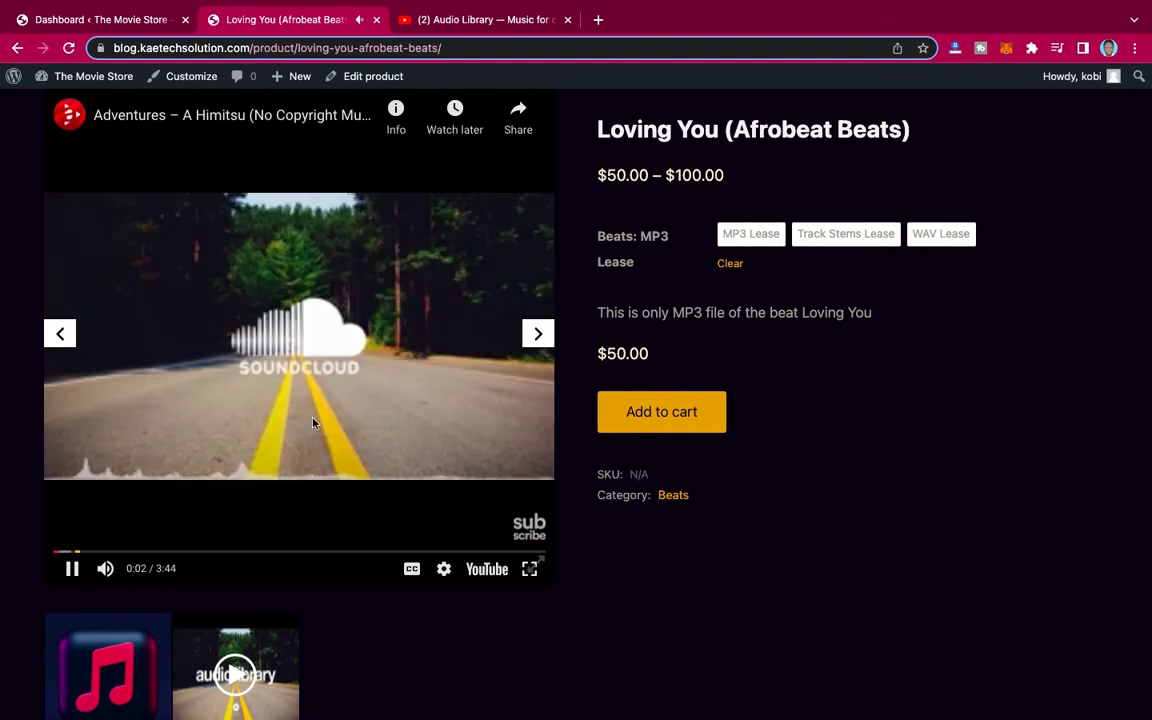
# Pause the product's preview video and dismiss the suggested videos over it
pyautogui.scroll(3, 757, 519)
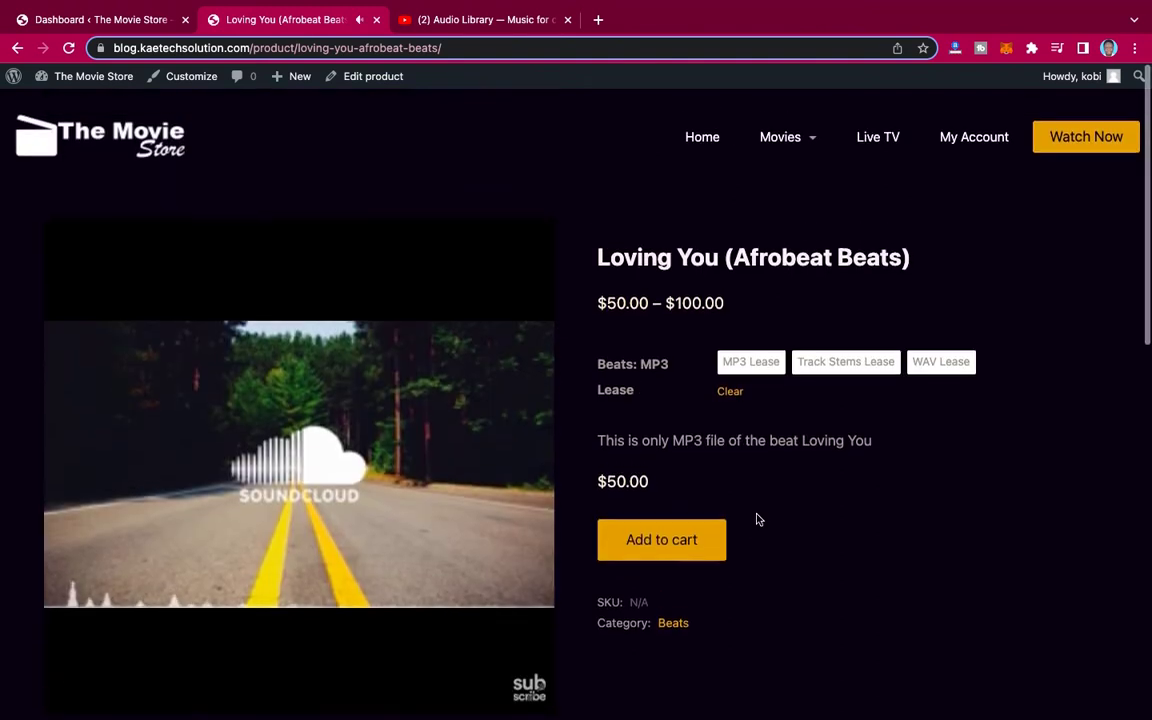
pyautogui.scroll(-2, 757, 519)
pyautogui.scroll(-2, 396, 641)
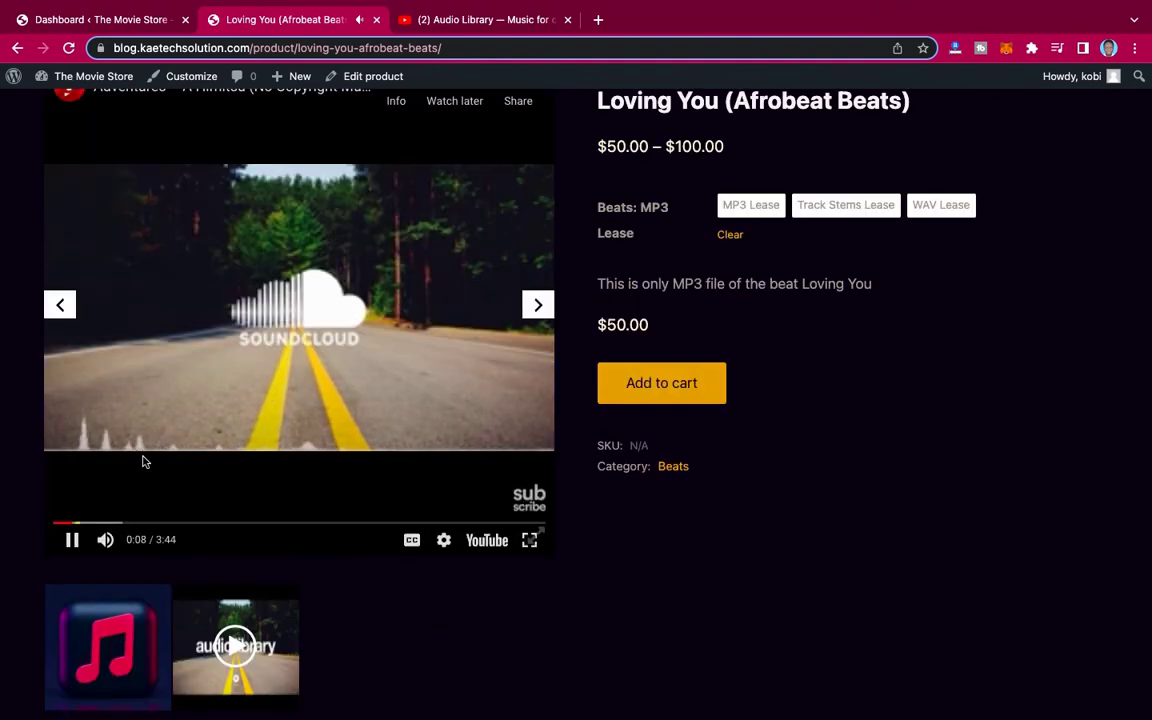
pyautogui.click(72, 540)
pyautogui.scroll(4, 765, 471)
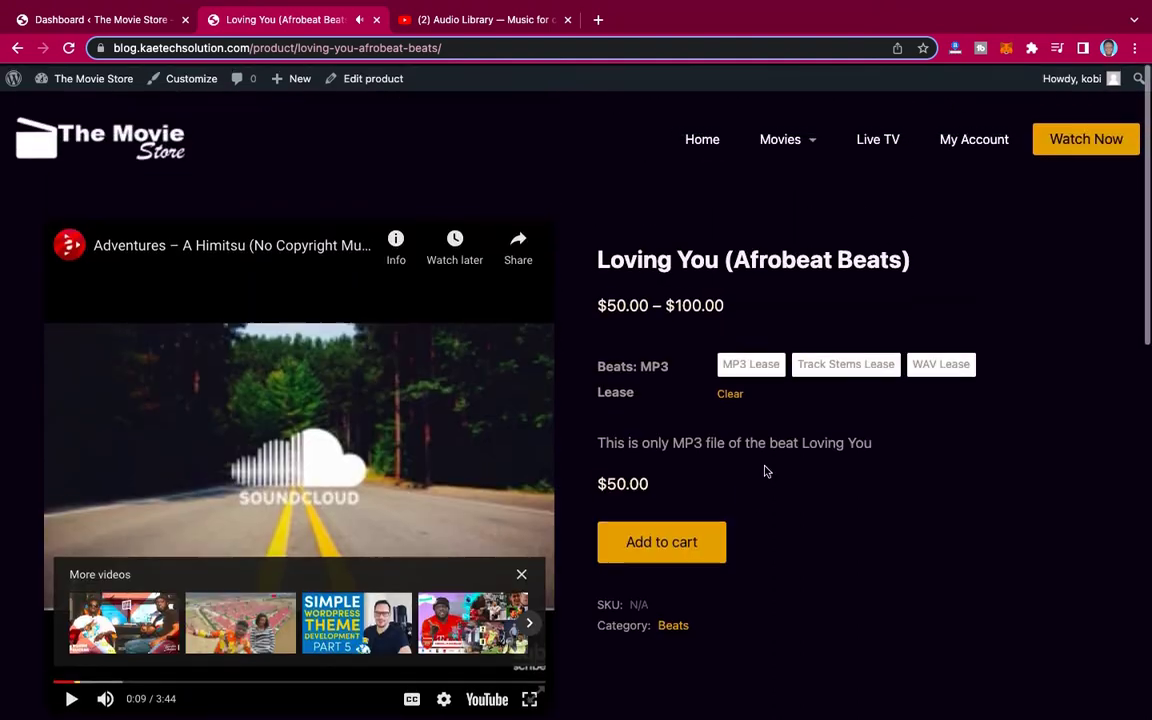
pyautogui.click(522, 573)
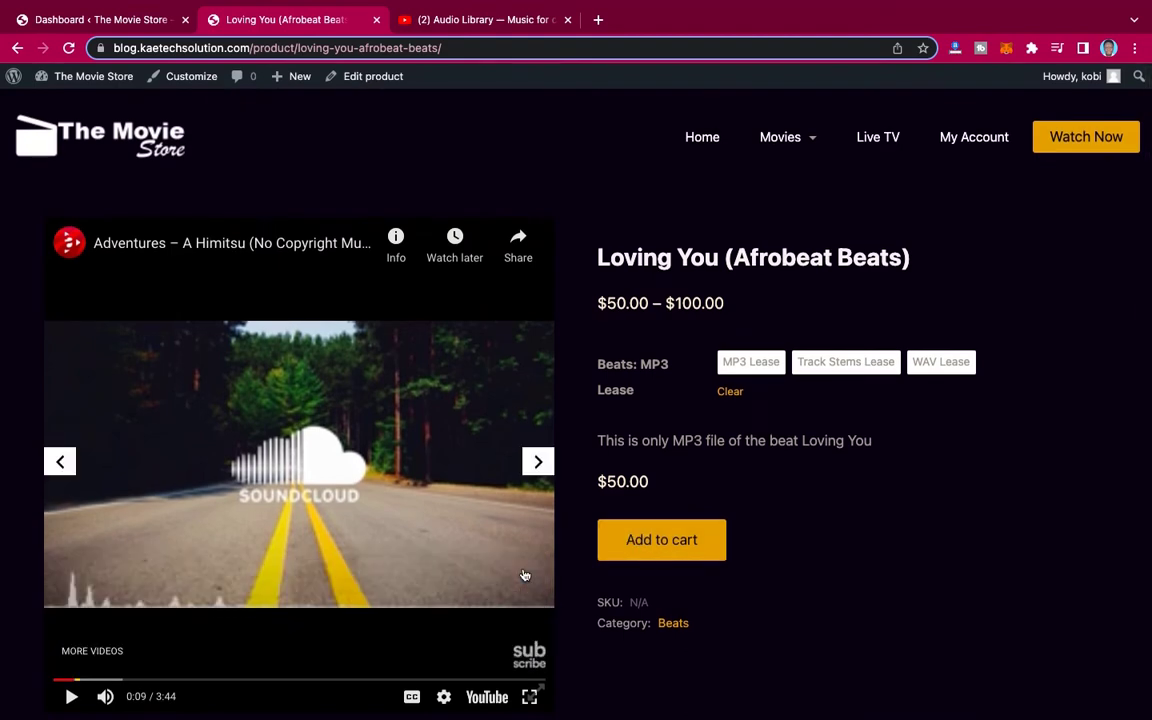
# Show the music note image in the product gallery again and look over the product details
pyautogui.scroll(-4, 818, 514)
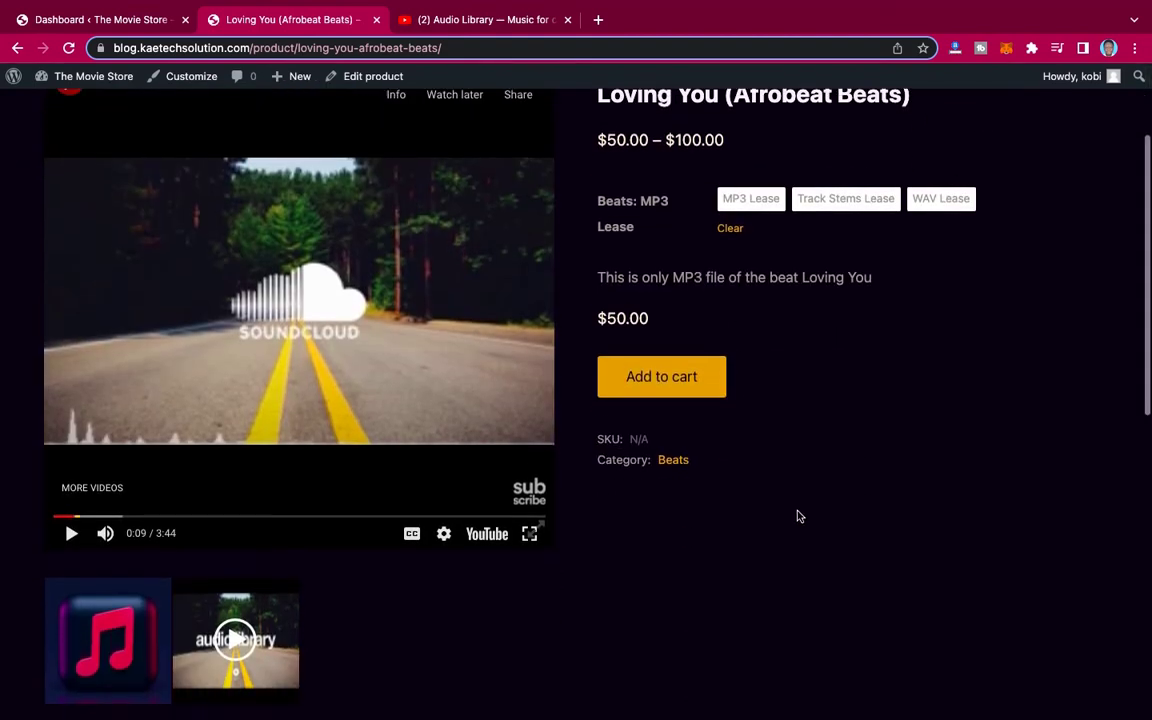
pyautogui.click(147, 632)
pyautogui.scroll(3, 818, 477)
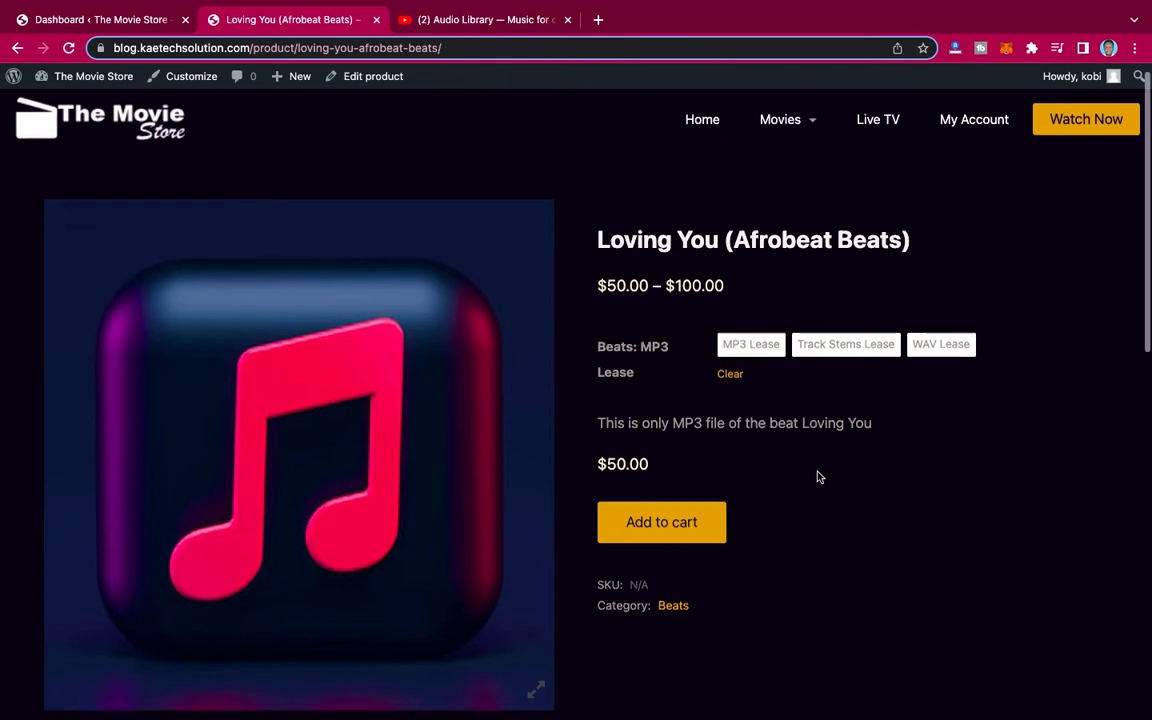
pyautogui.scroll(-3, 818, 478)
pyautogui.scroll(3, 818, 478)
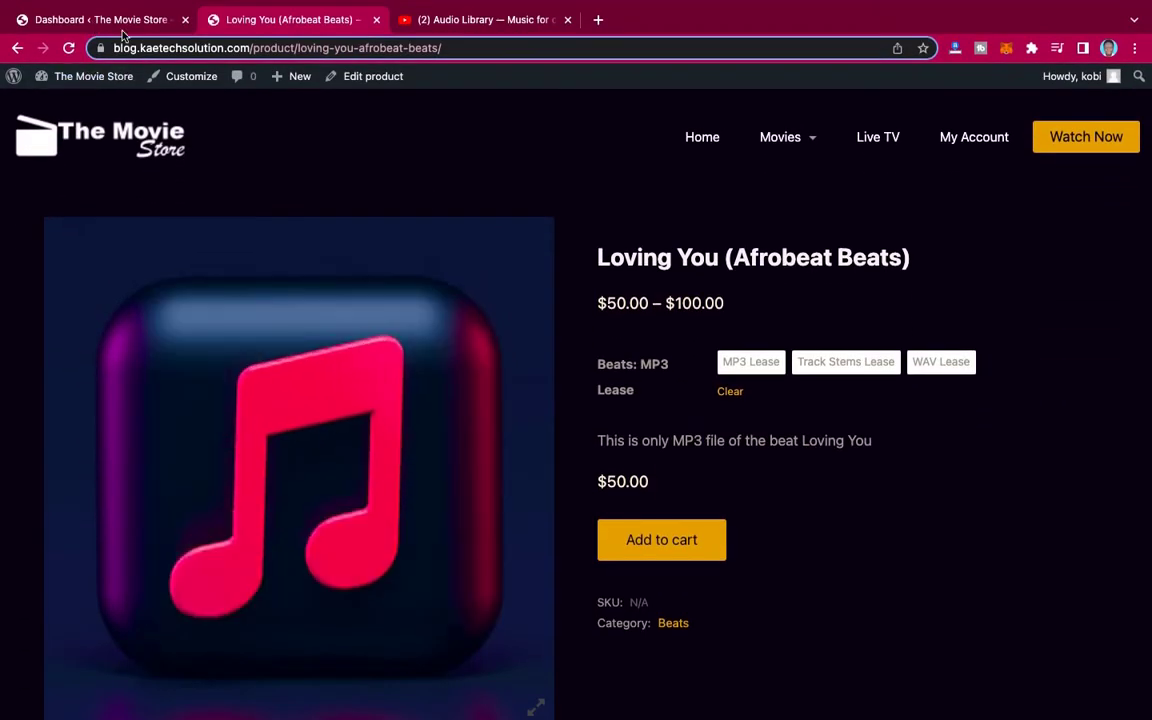
# Switch to the WordPress dashboard, dismiss the Elementor notice and collapse the Quick Draft box
pyautogui.click(108, 22)
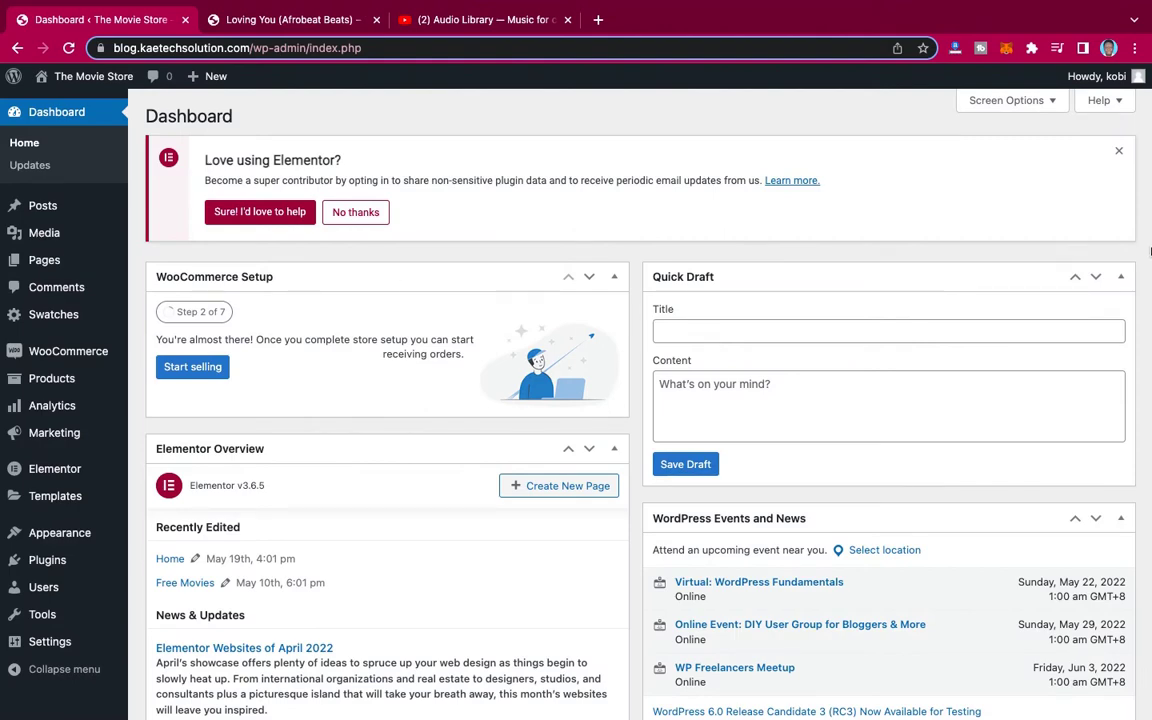
pyautogui.click(1119, 150)
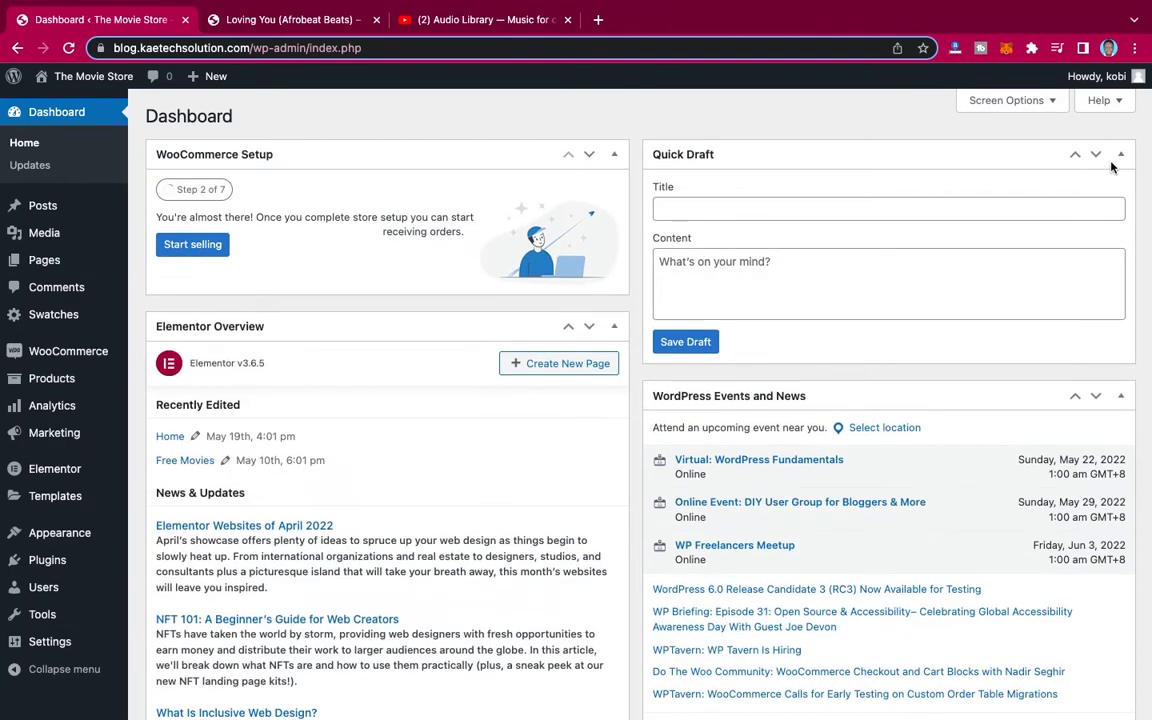
pyautogui.click(1120, 155)
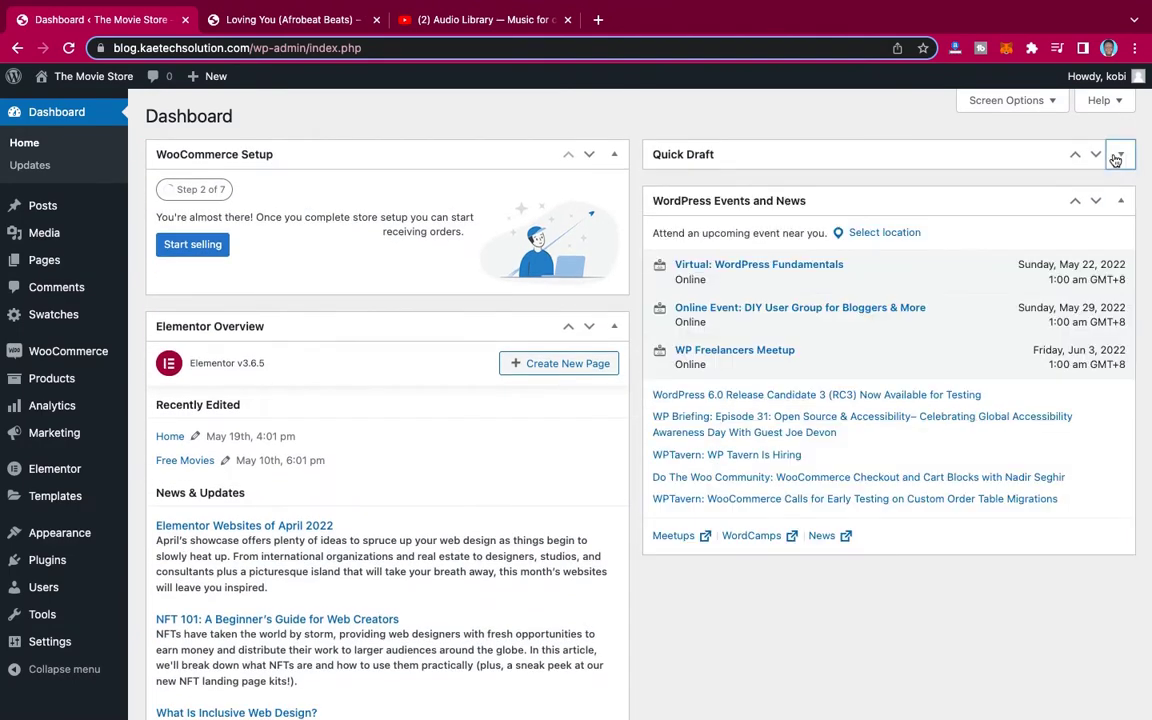
# Hide every dashboard widget, from WooCommerce Setup through WordPress Events and News, in the screen options
pyautogui.click(1005, 101)
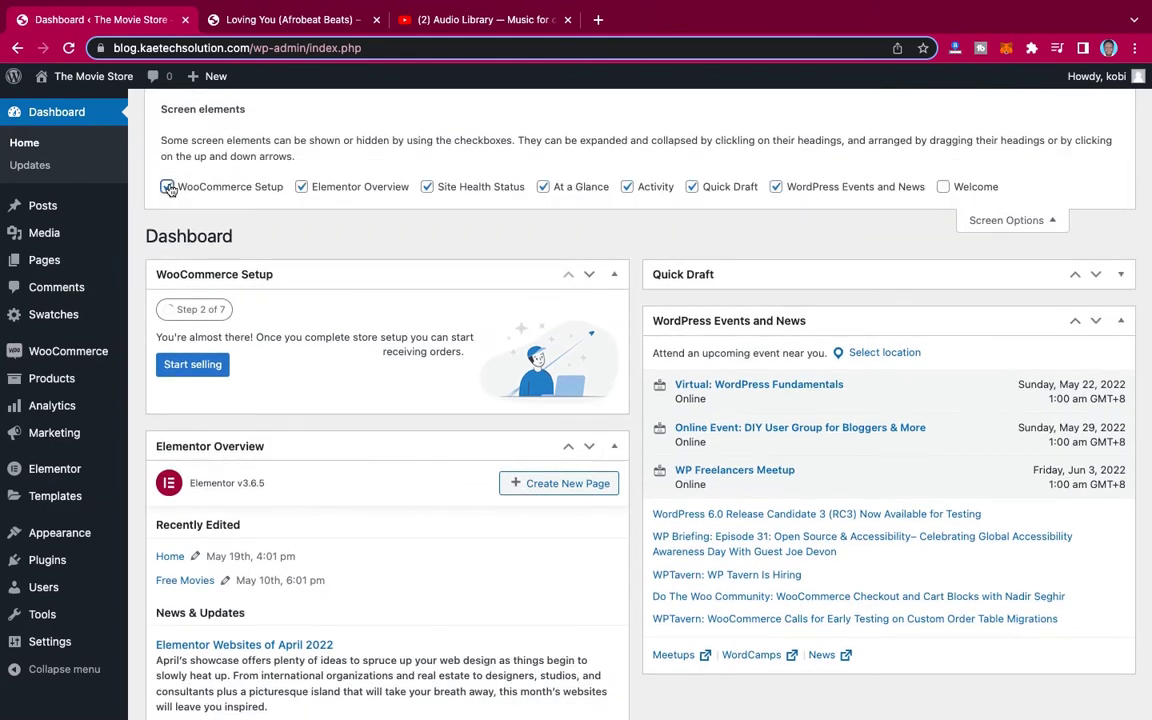
pyautogui.click(167, 187)
pyautogui.click(301, 186)
pyautogui.click(427, 187)
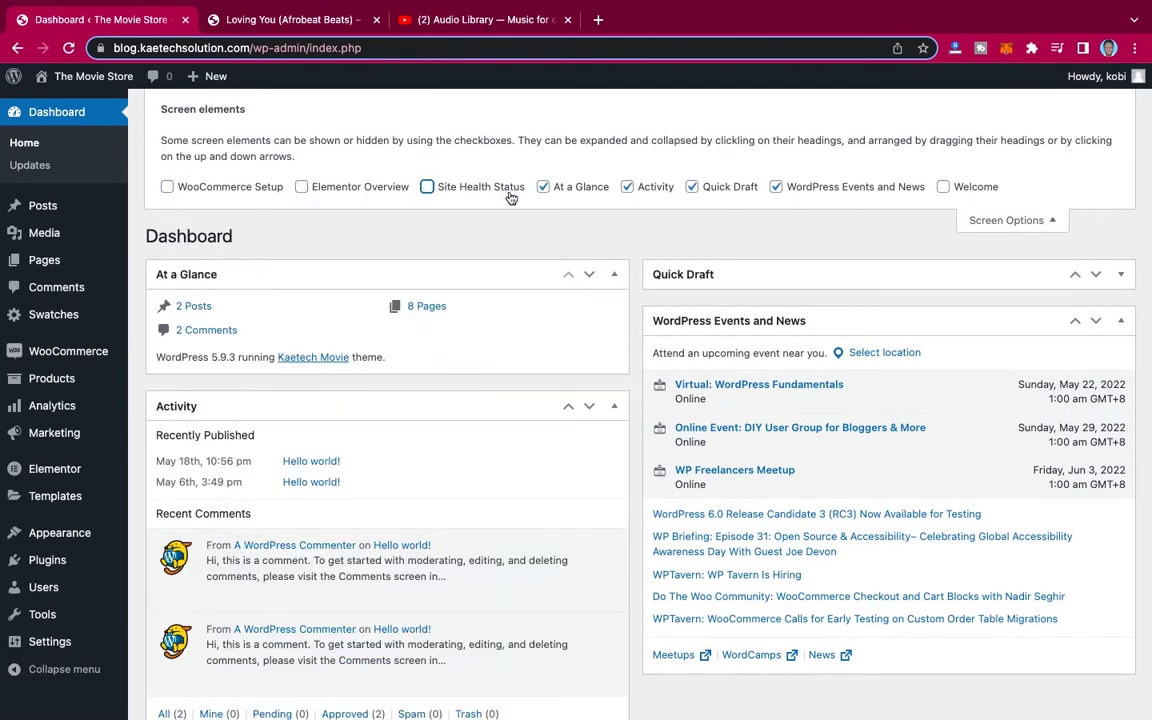
pyautogui.click(543, 187)
pyautogui.click(627, 187)
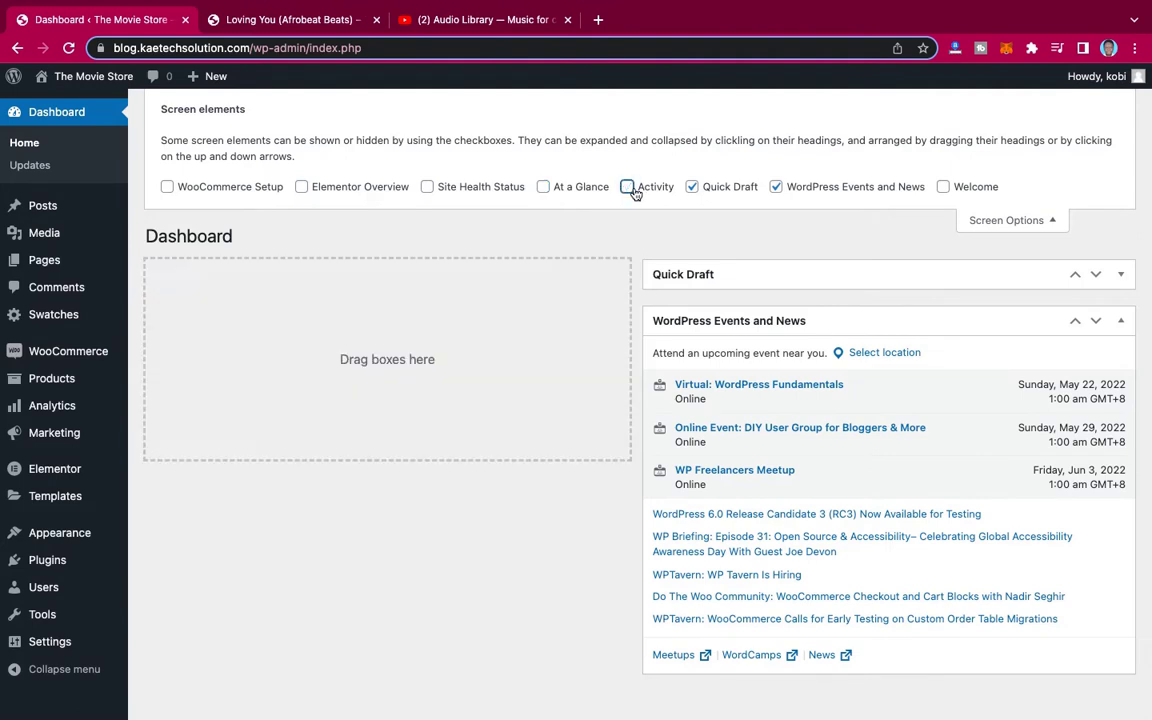
pyautogui.click(700, 192)
pyautogui.click(777, 191)
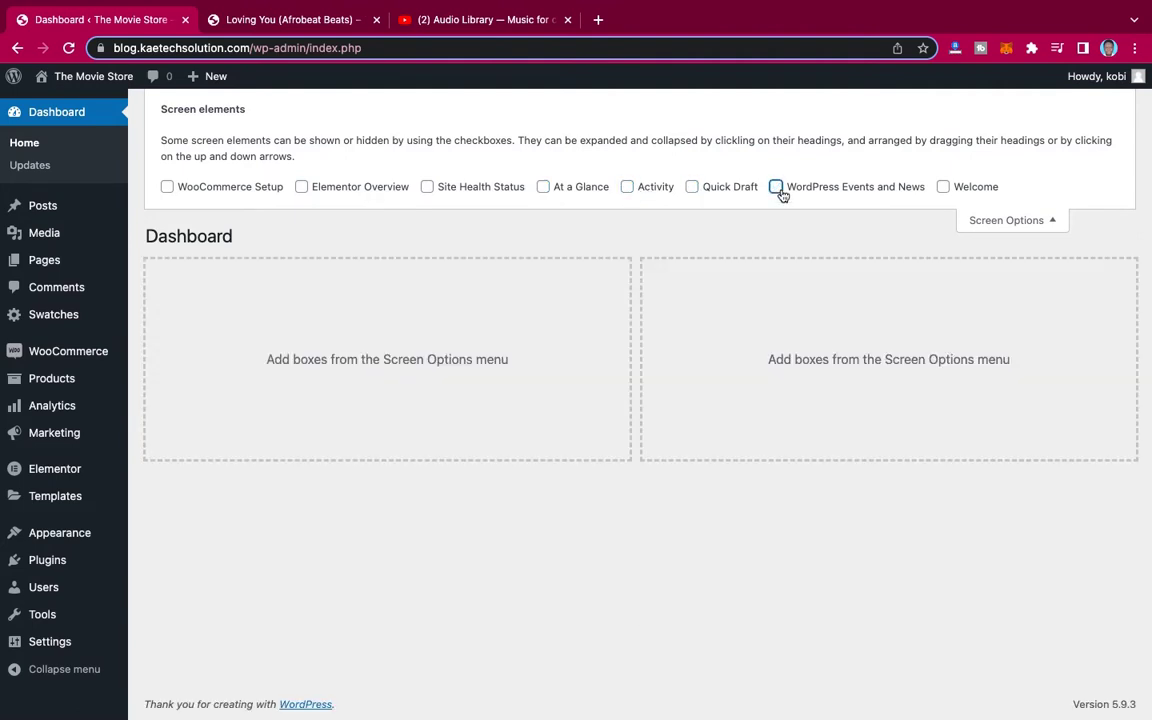
pyautogui.click(991, 219)
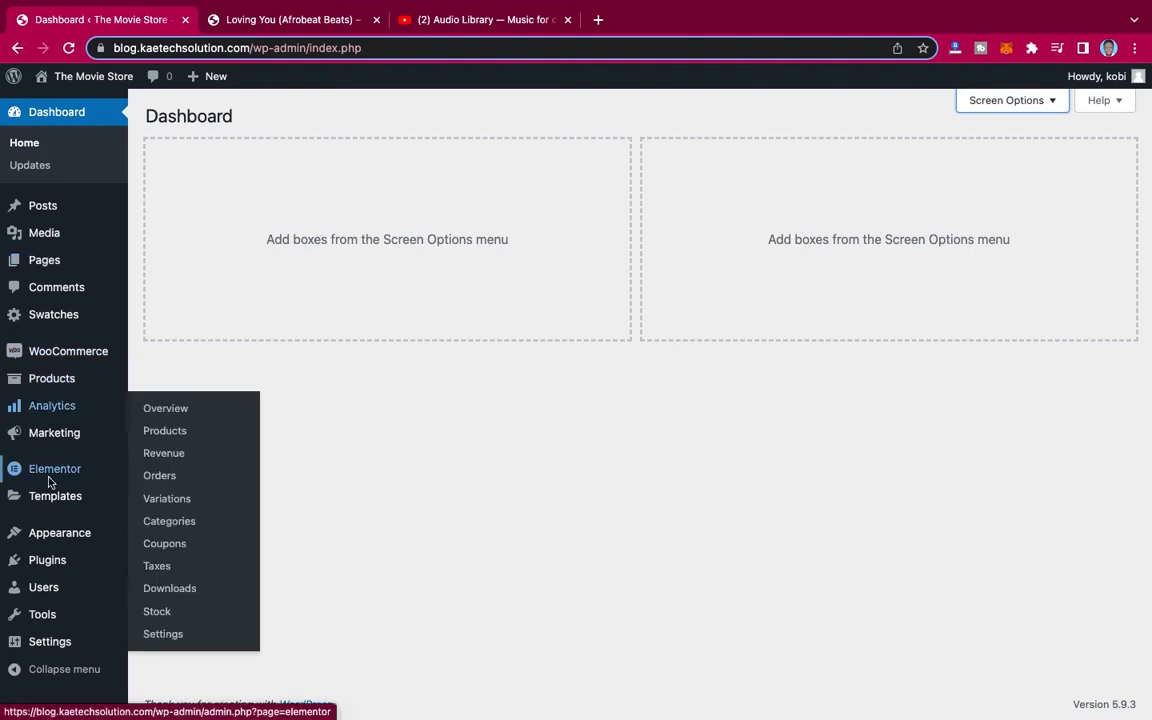
# Open the list of installed plugins and look over the ones used for the beat store
pyautogui.moveTo(44, 562)
pyautogui.click(190, 563)
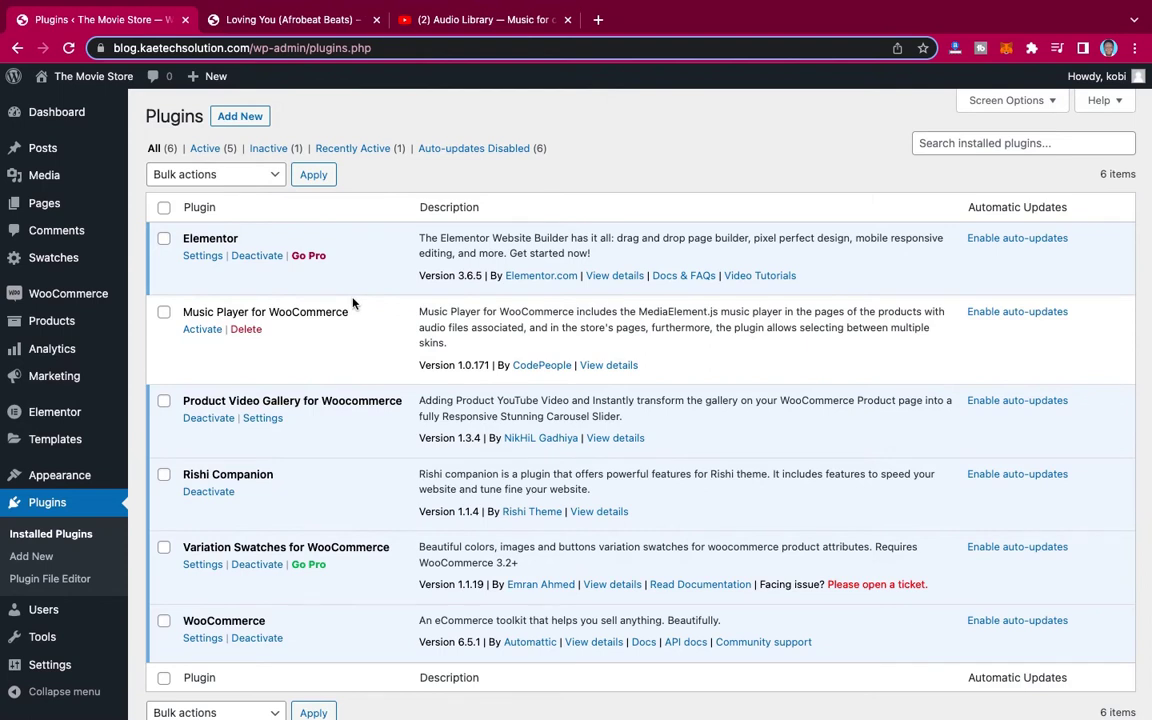
pyautogui.scroll(-2, 349, 372)
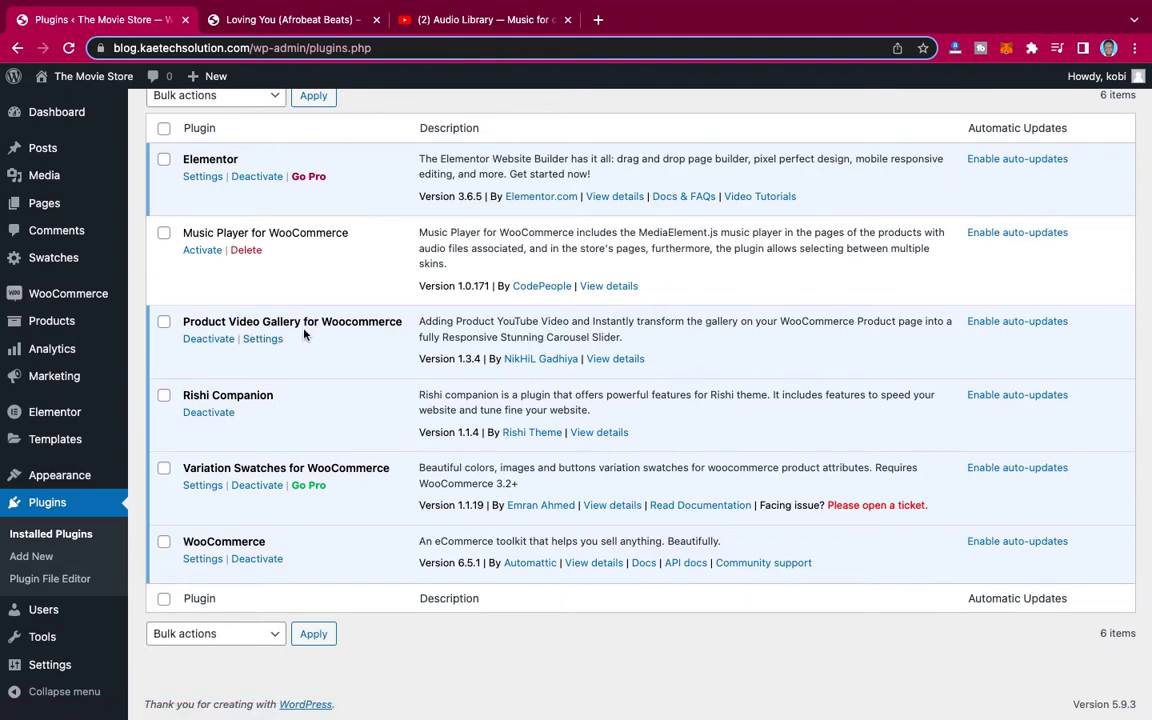
pyautogui.scroll(2, 304, 335)
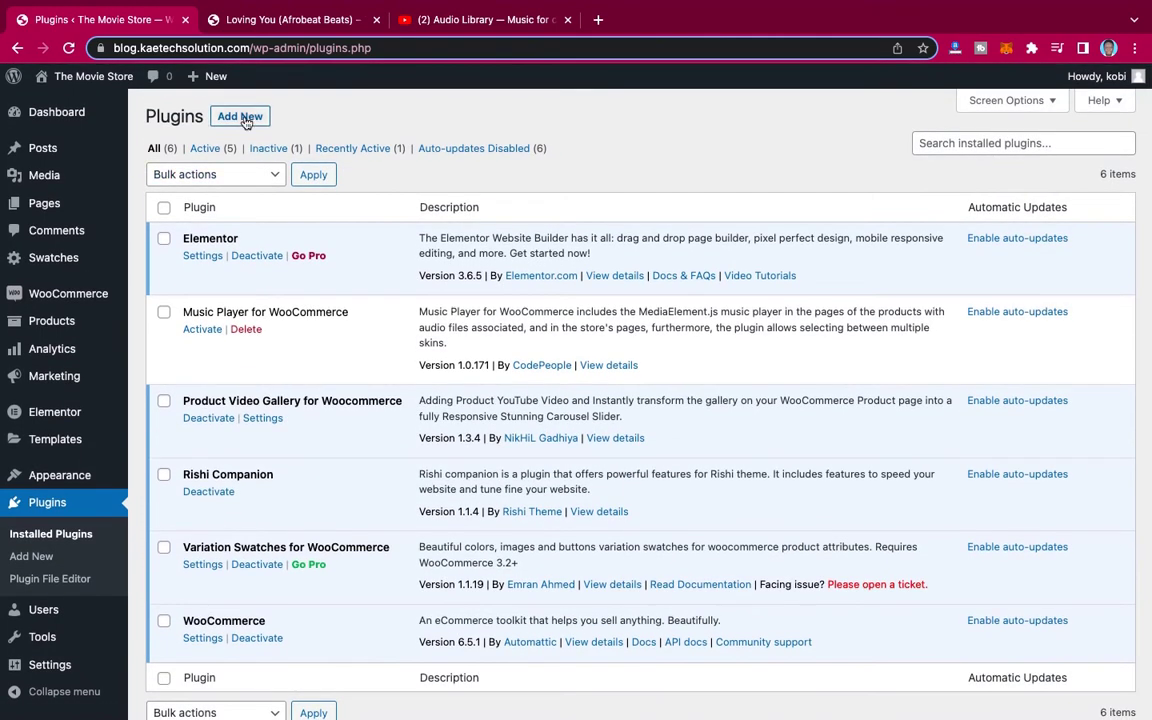
# Search the plugins available to add for "woocommerce"
pyautogui.click(243, 117)
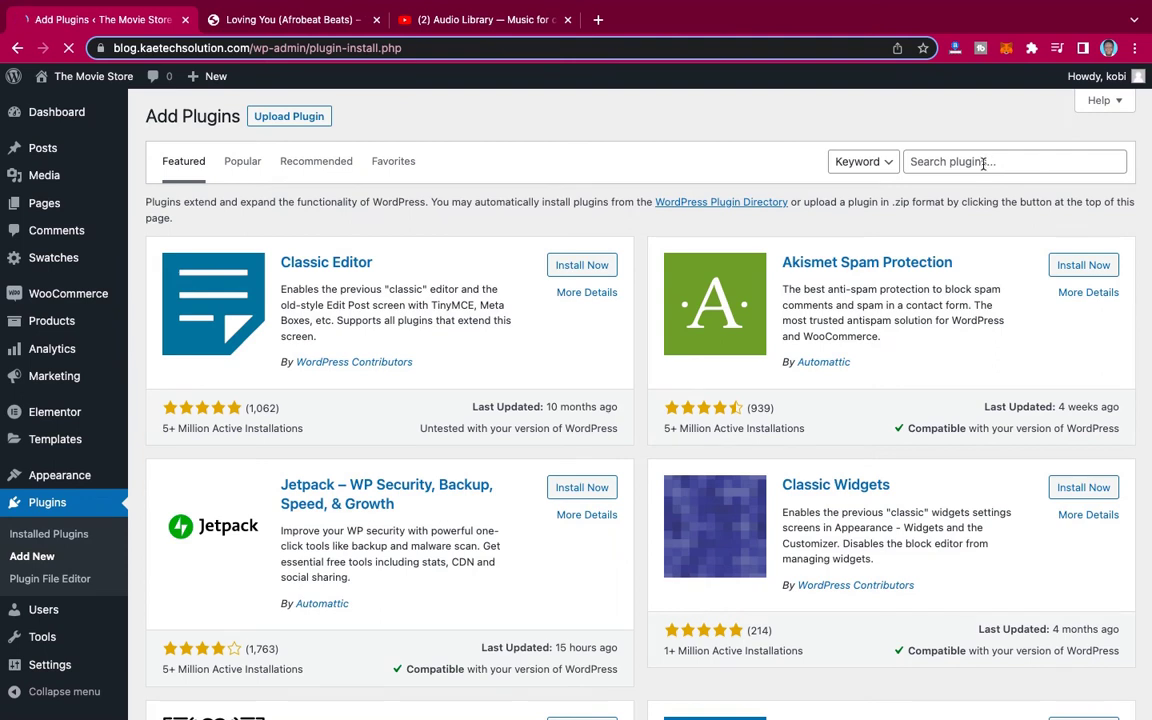
pyautogui.click(984, 162)
pyautogui.write('woocommerce')
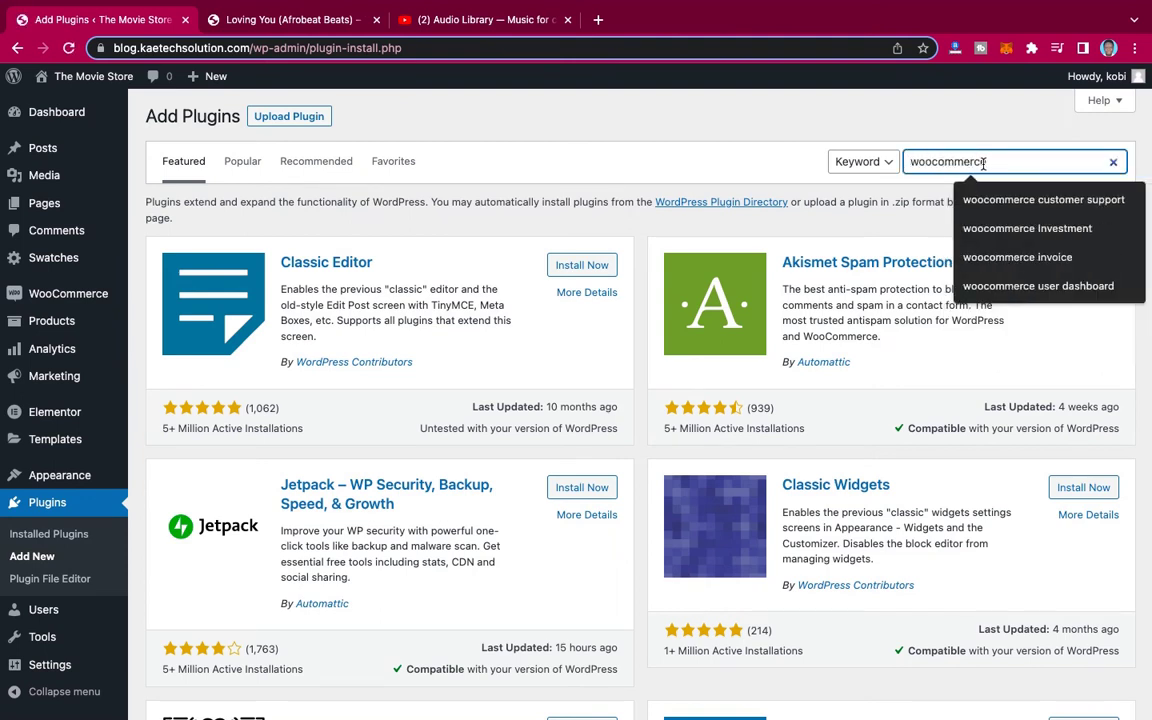
pyautogui.press('Return')
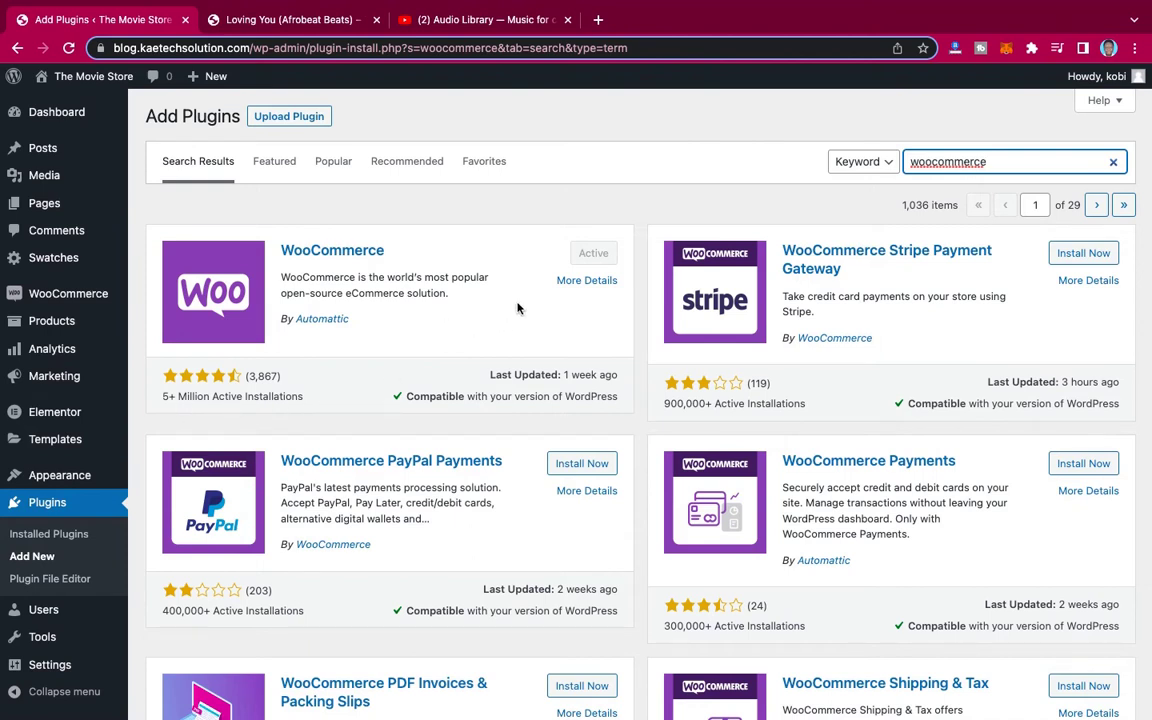
# Search for the Variation Swatches for WooCommerce plugin and compare it with the lease options on the beat's product page
pyautogui.moveTo(990, 162); pyautogui.dragTo(877, 158)
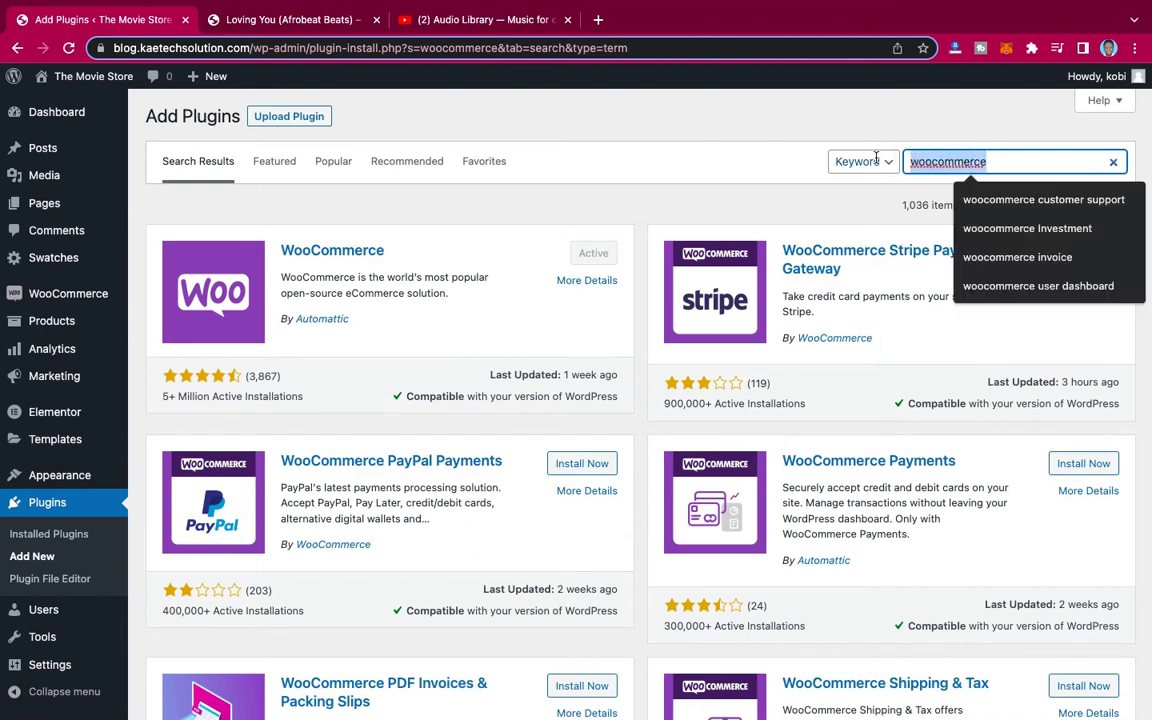
pyautogui.write('varia')
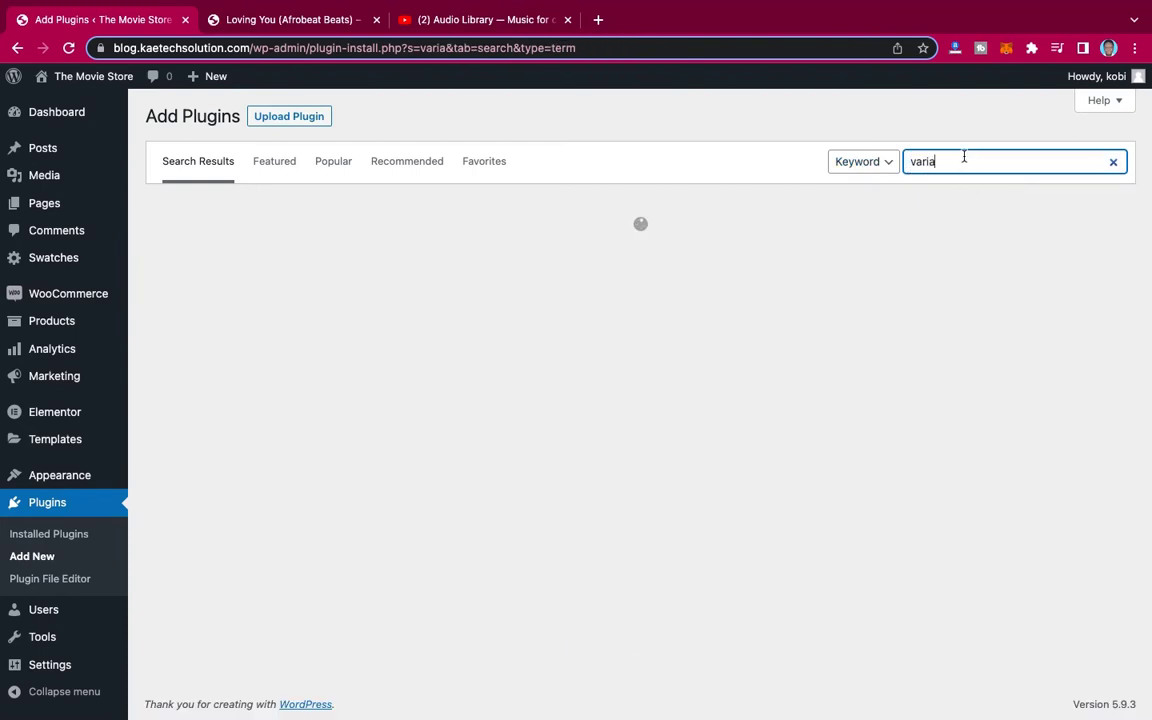
pyautogui.write('tion')
pyautogui.click(969, 201)
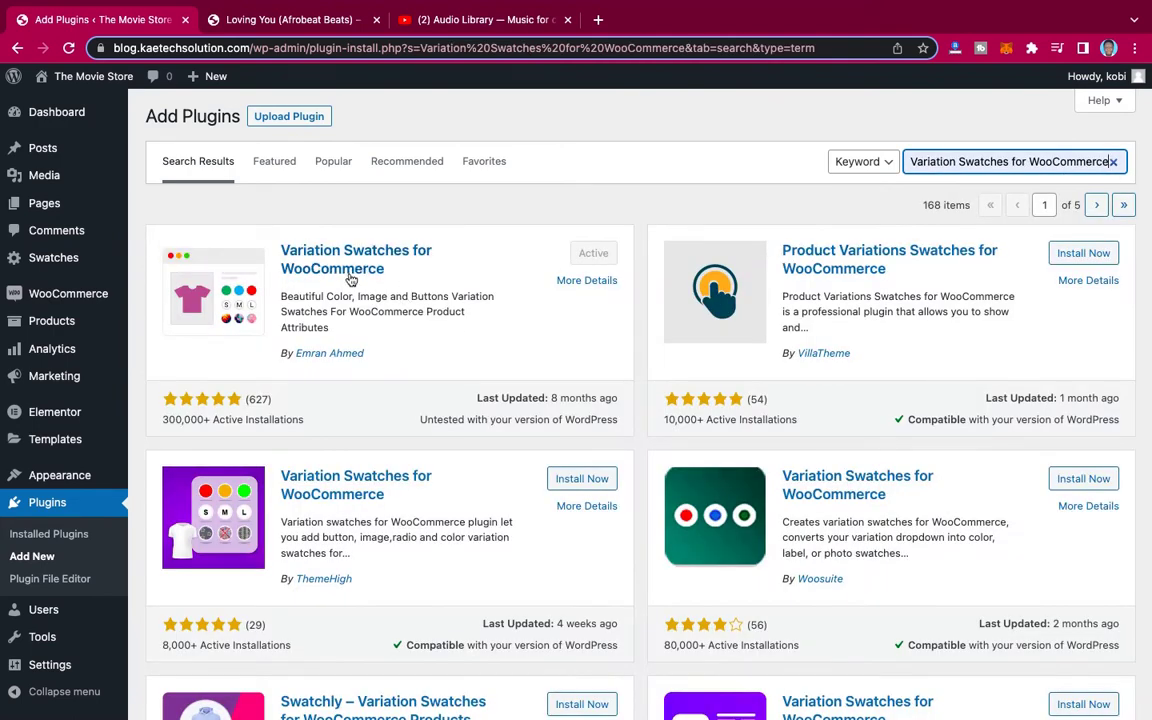
pyautogui.click(300, 20)
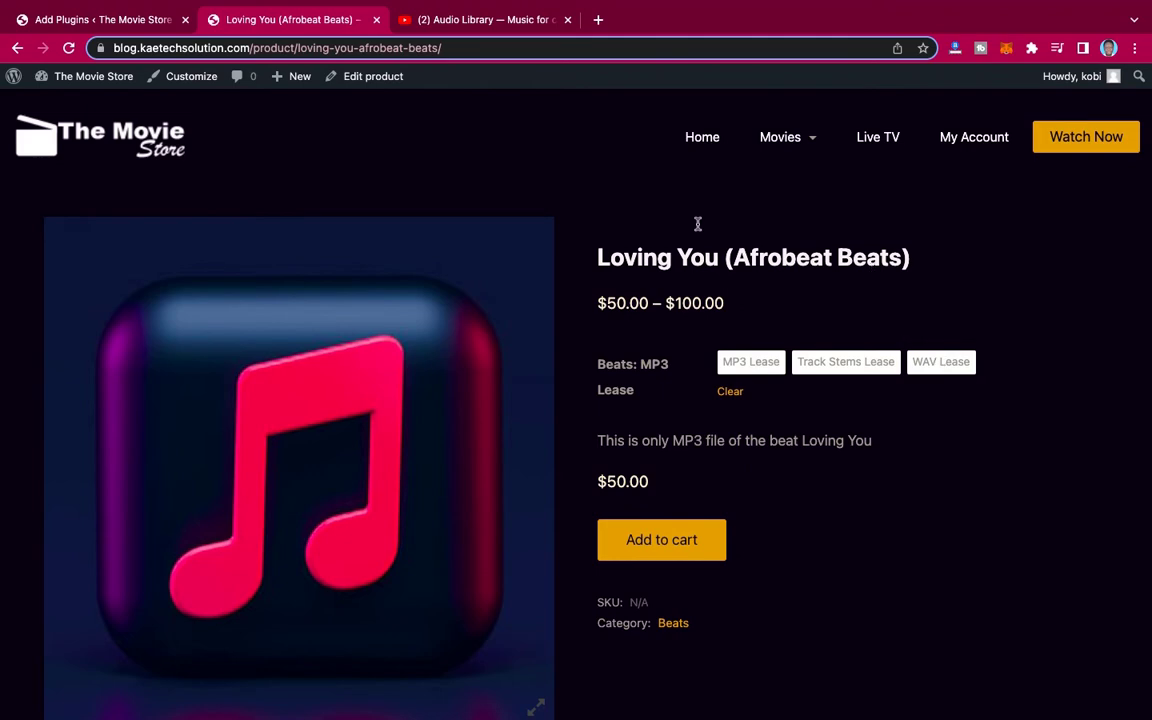
pyautogui.click(130, 18)
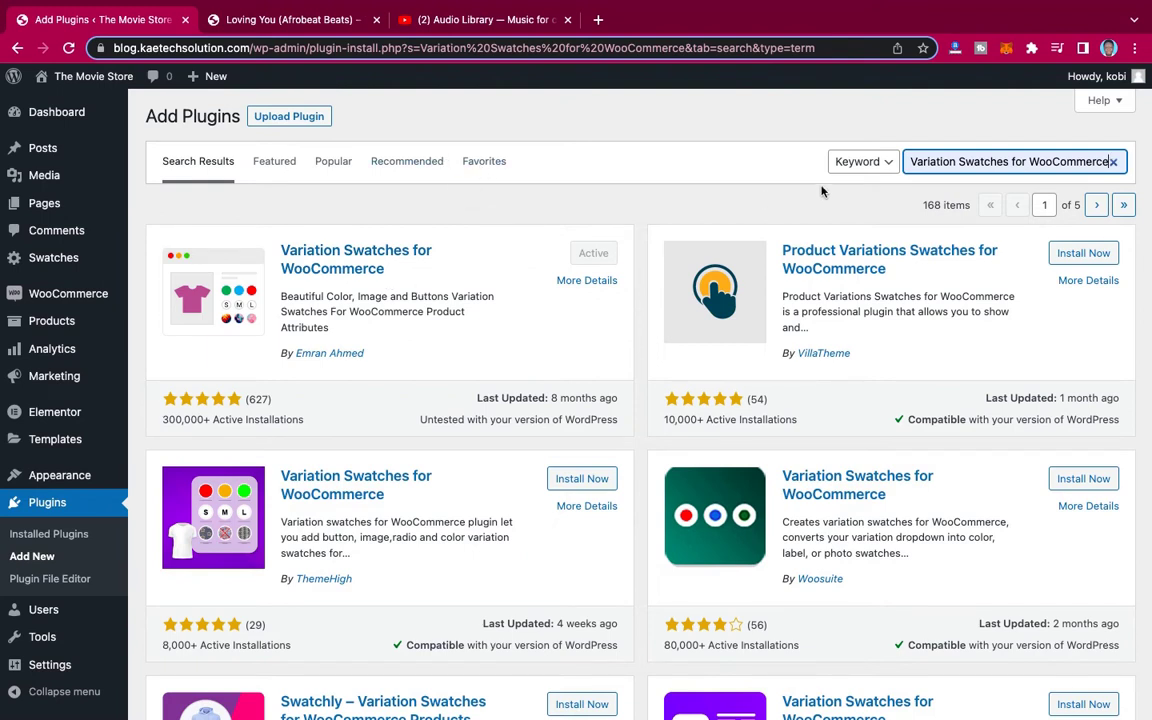
# Search the available plugins for "video gallery for woocommerce"
pyautogui.tripleClick(1097, 162)
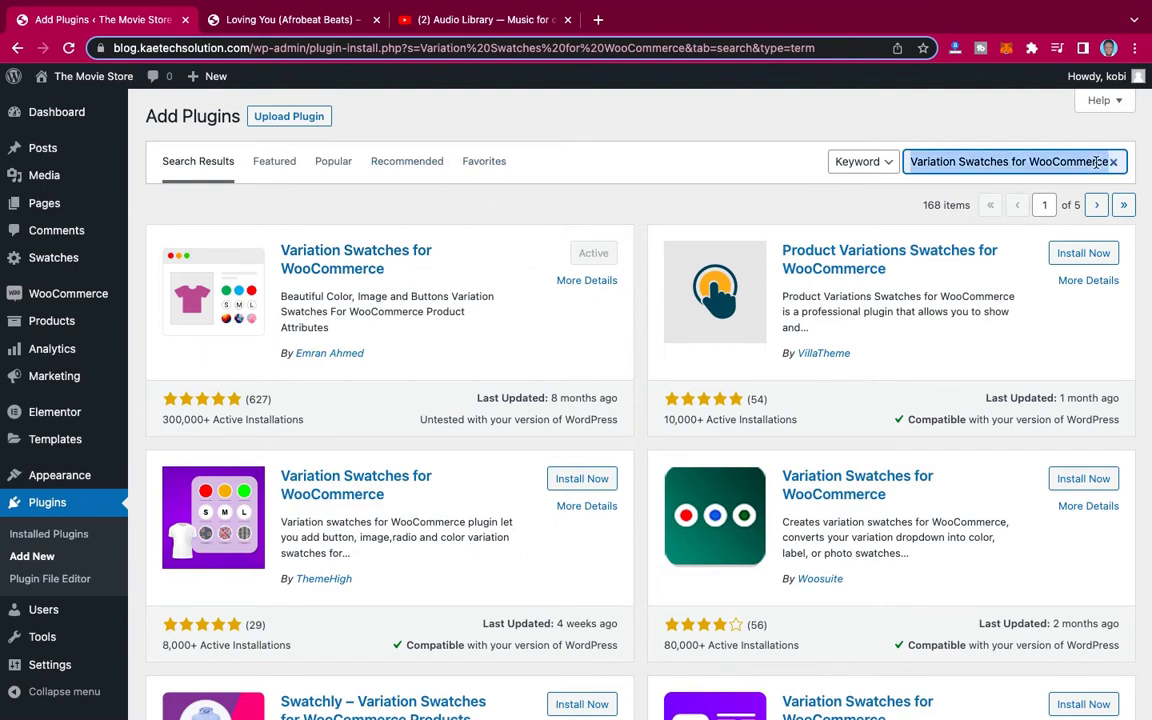
pyautogui.write('vide')
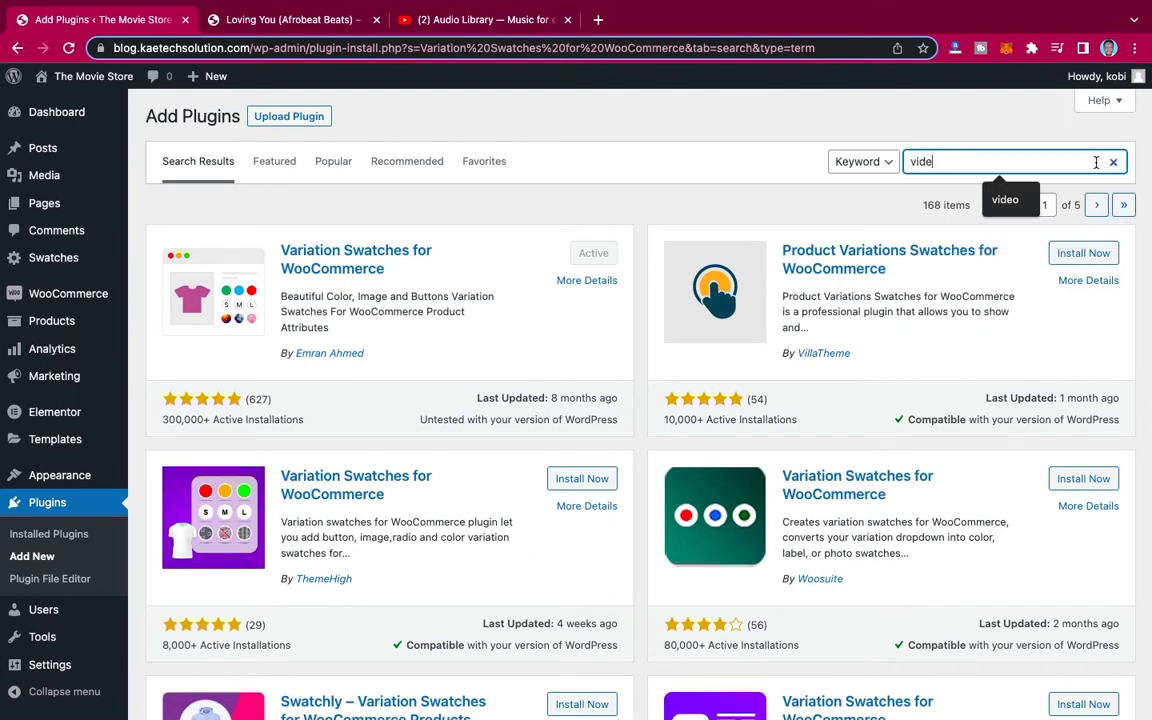
pyautogui.write('o ga')
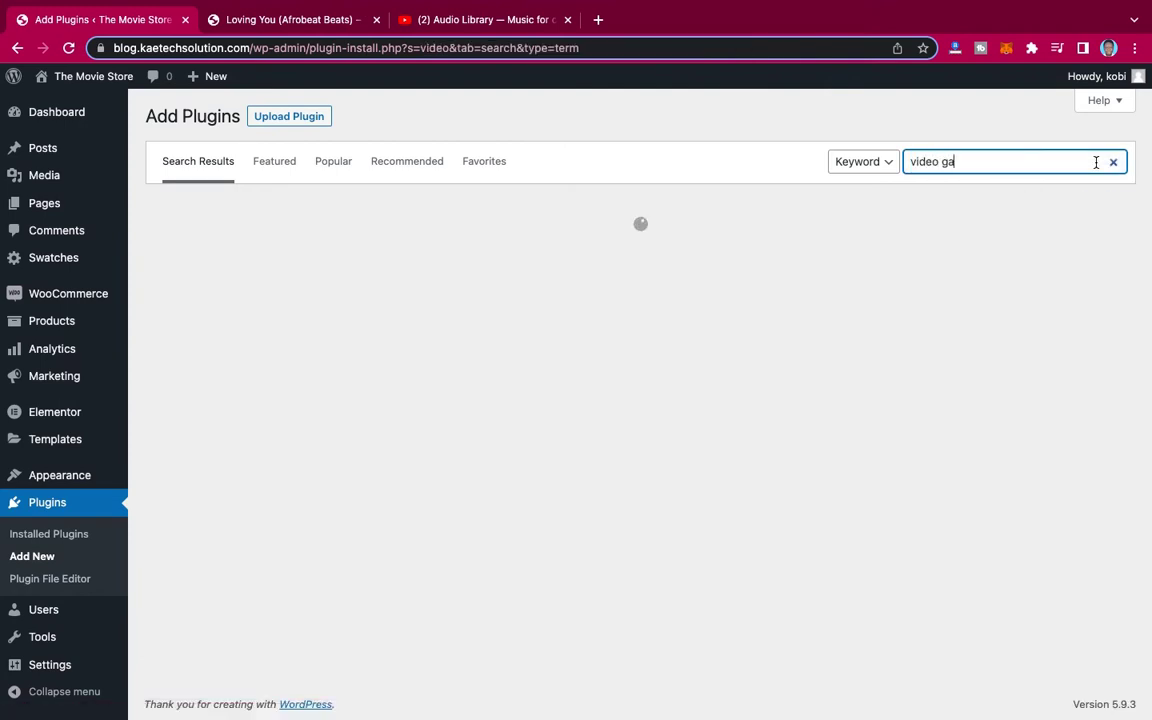
pyautogui.write('llery')
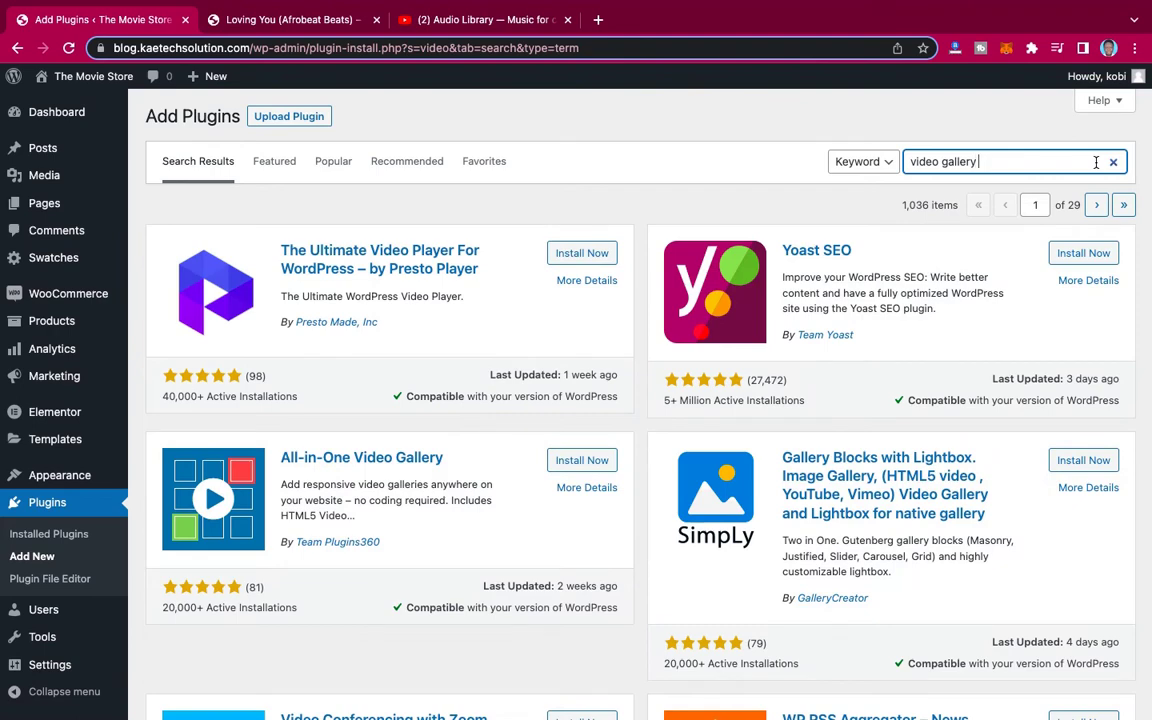
pyautogui.write('for woocommerce')
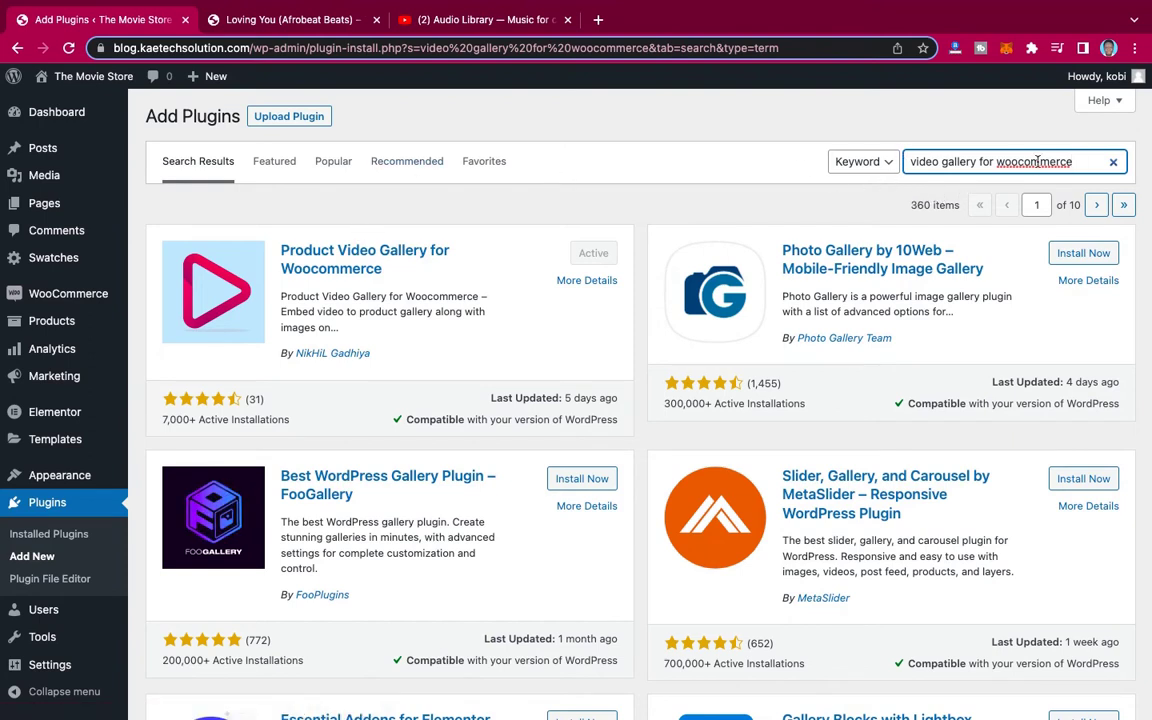
# Change the plugin search to "music player for woocommerce" and look over the results and the beat's product page
pyautogui.moveTo(976, 161); pyautogui.dragTo(849, 163)
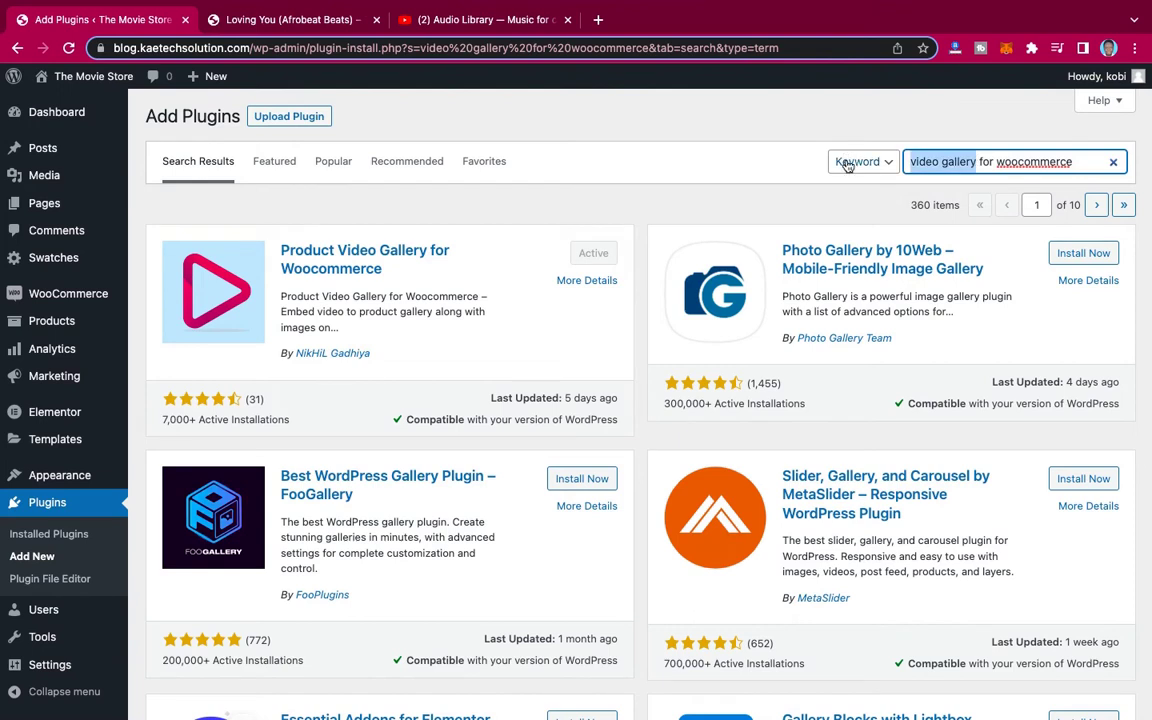
pyautogui.write('music player')
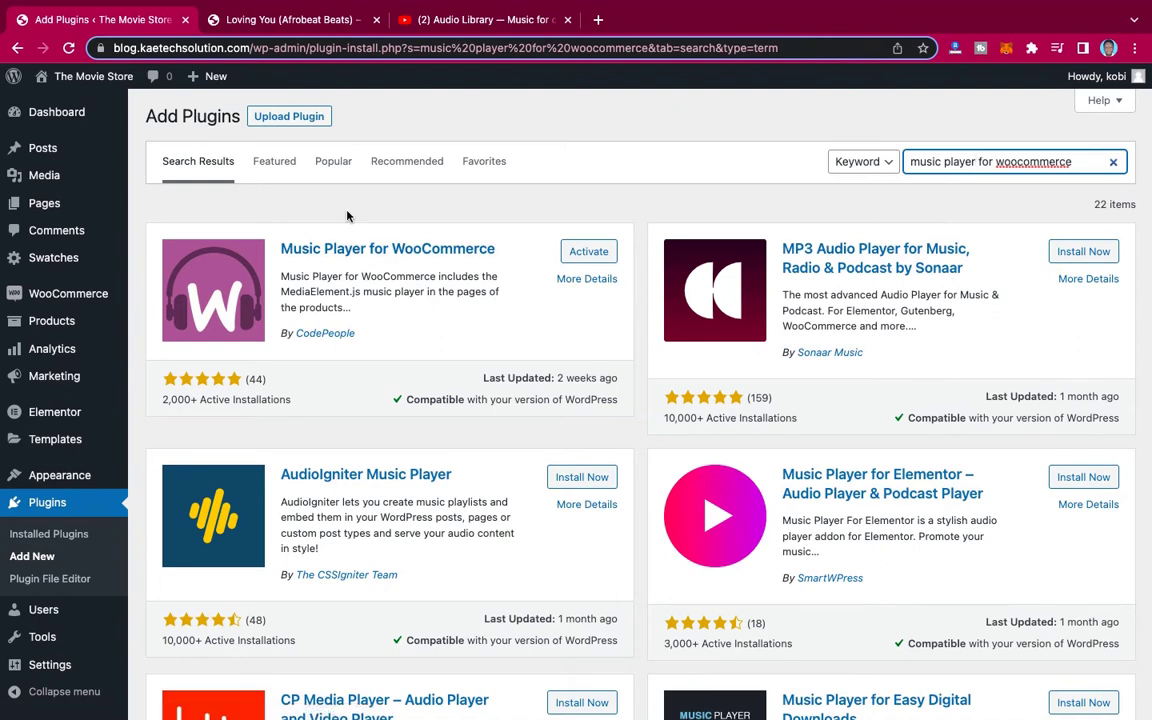
pyautogui.moveTo(77, 466)
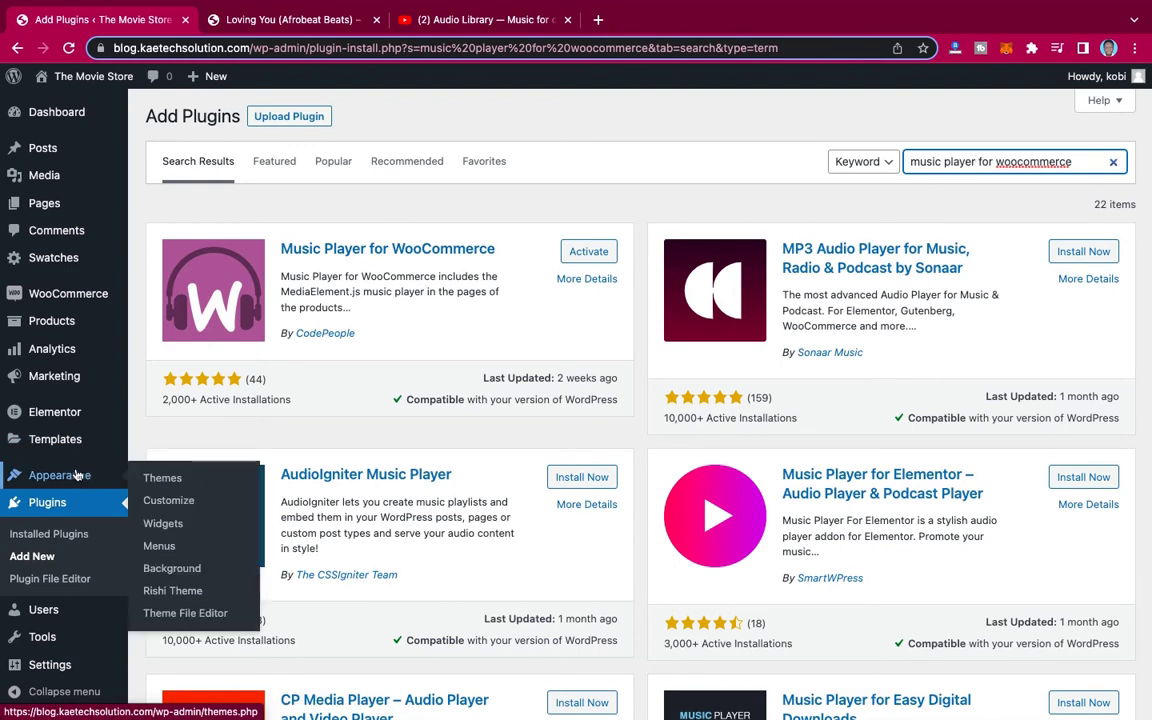
pyautogui.click(325, 24)
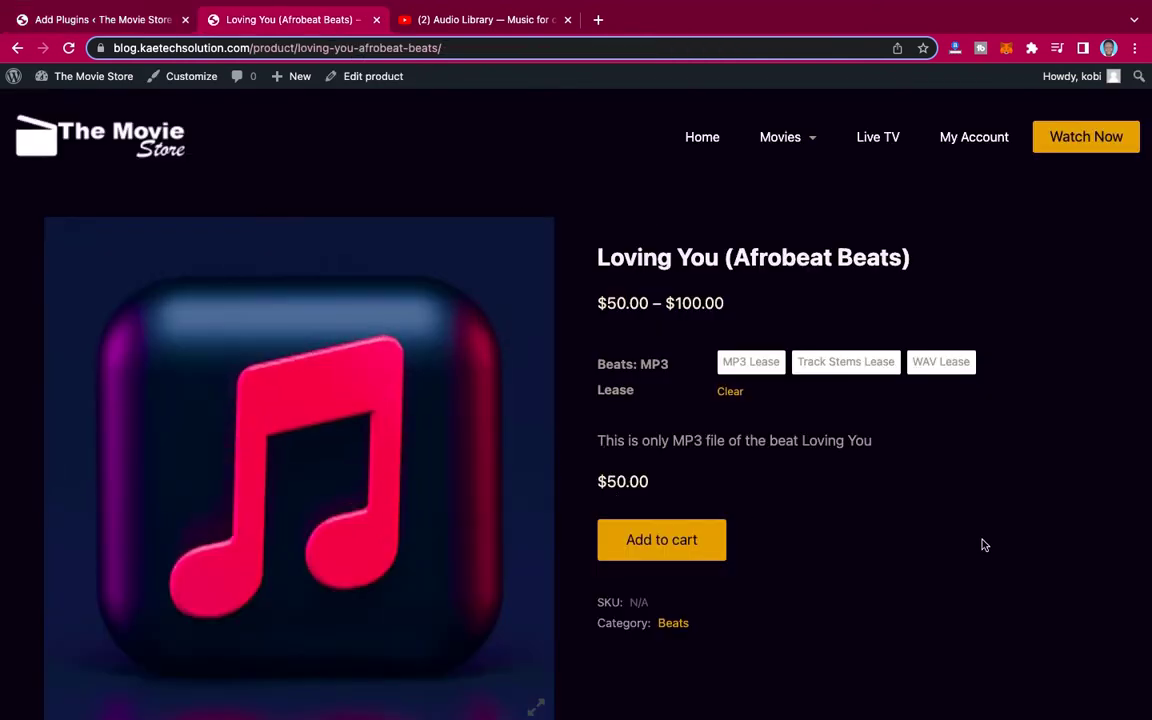
pyautogui.click(96, 16)
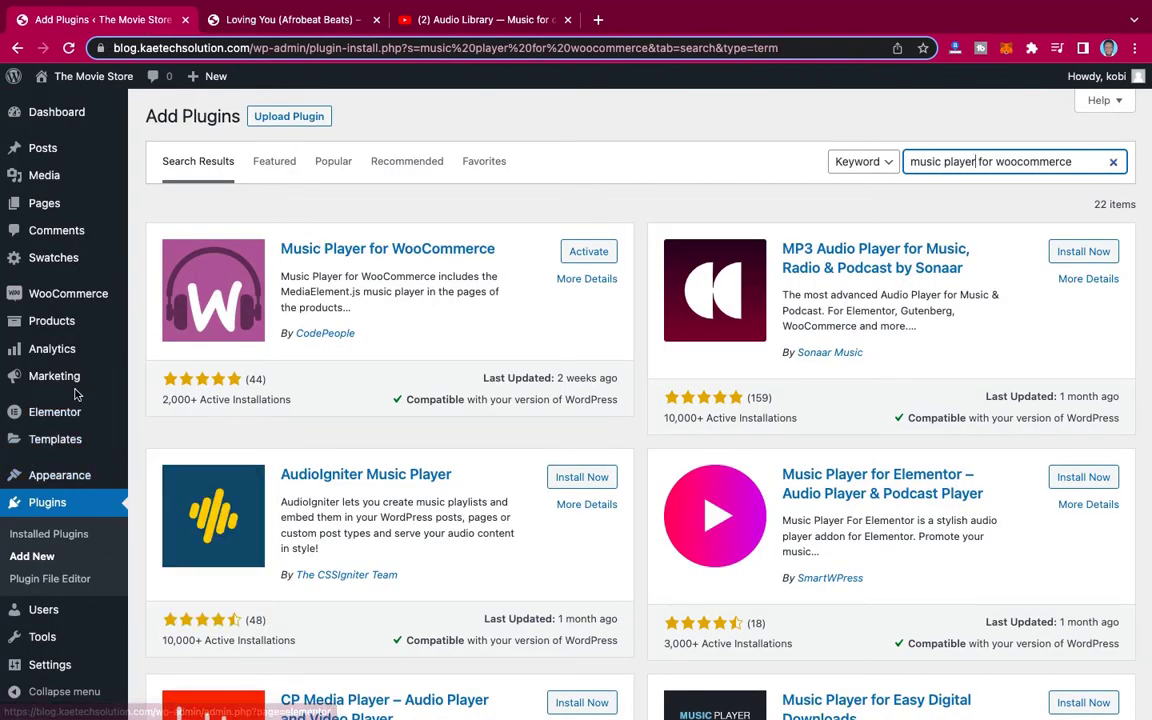
pyautogui.scroll(-1, 78, 395)
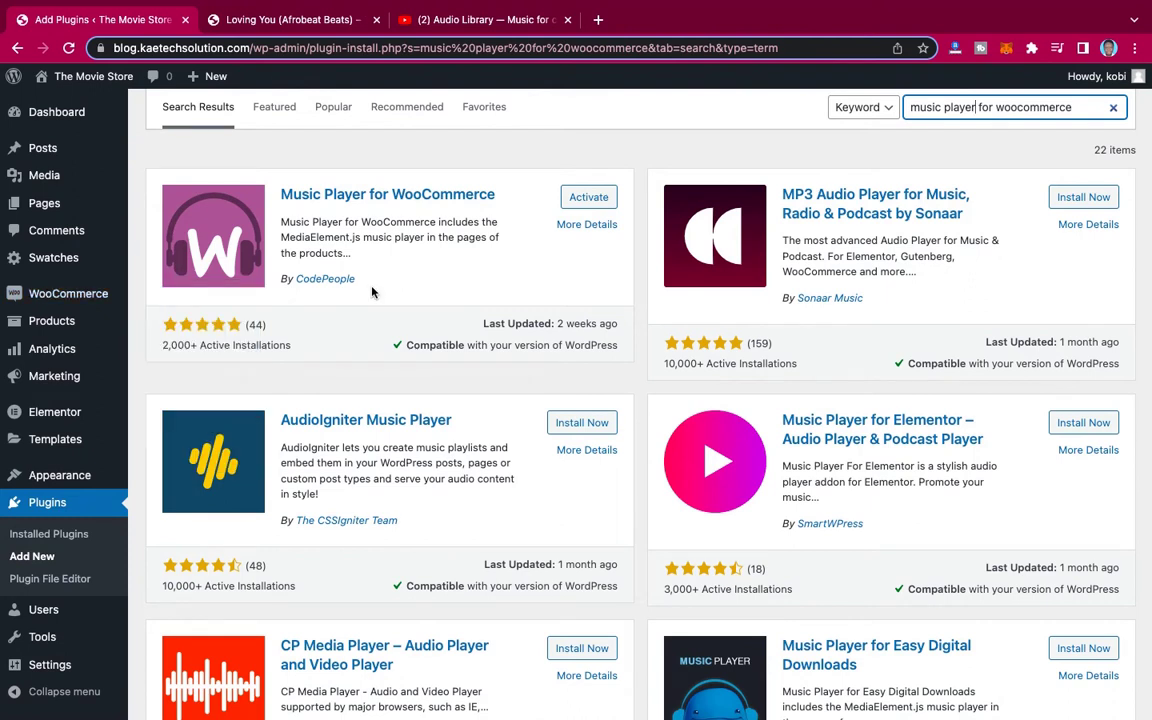
# Start a new WooCommerce product and dismiss the Elementor notice above the form
pyautogui.moveTo(46, 302)
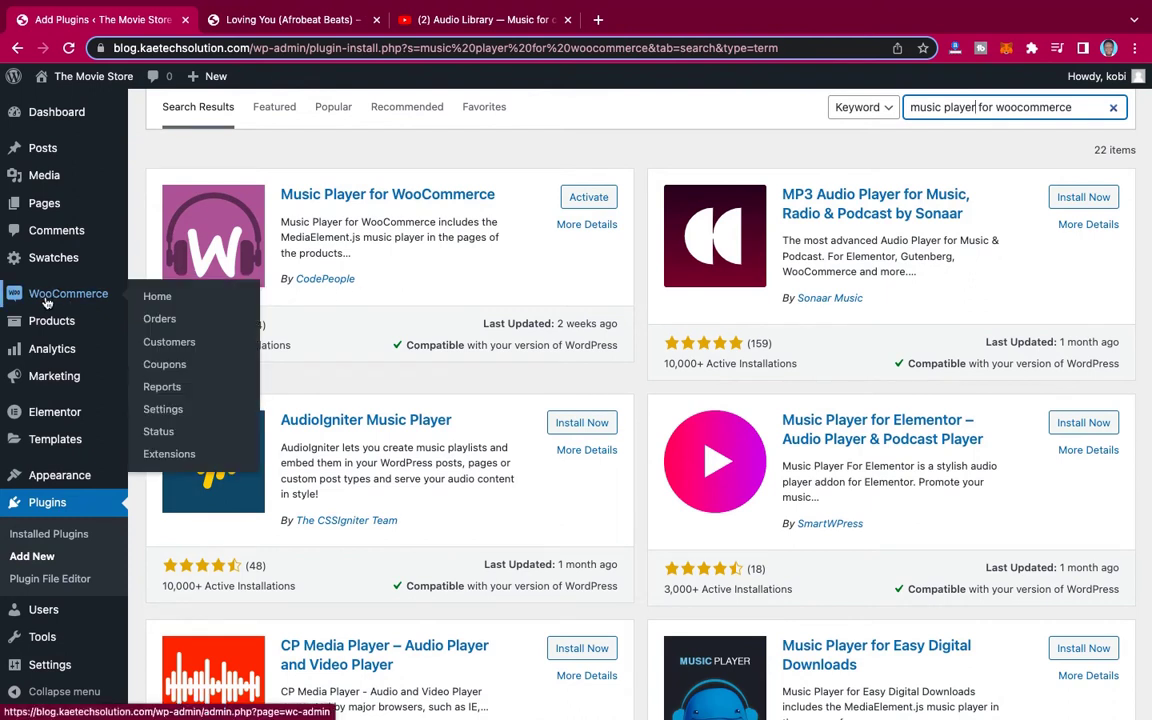
pyautogui.moveTo(48, 325)
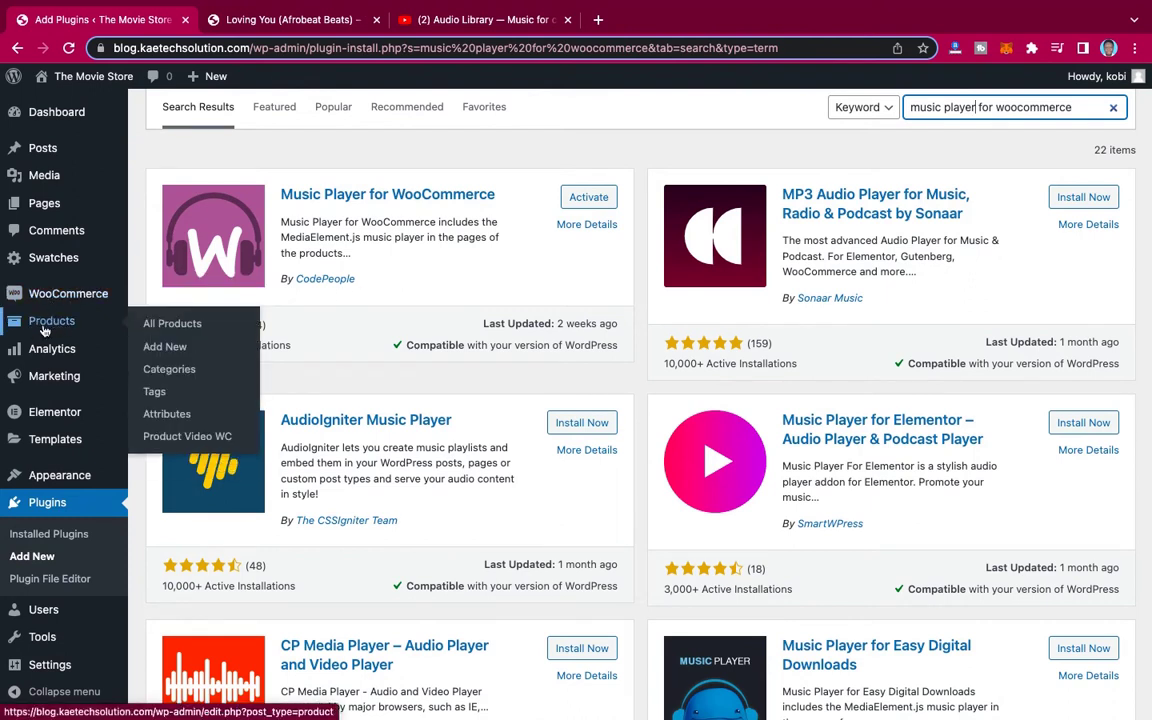
pyautogui.click(160, 352)
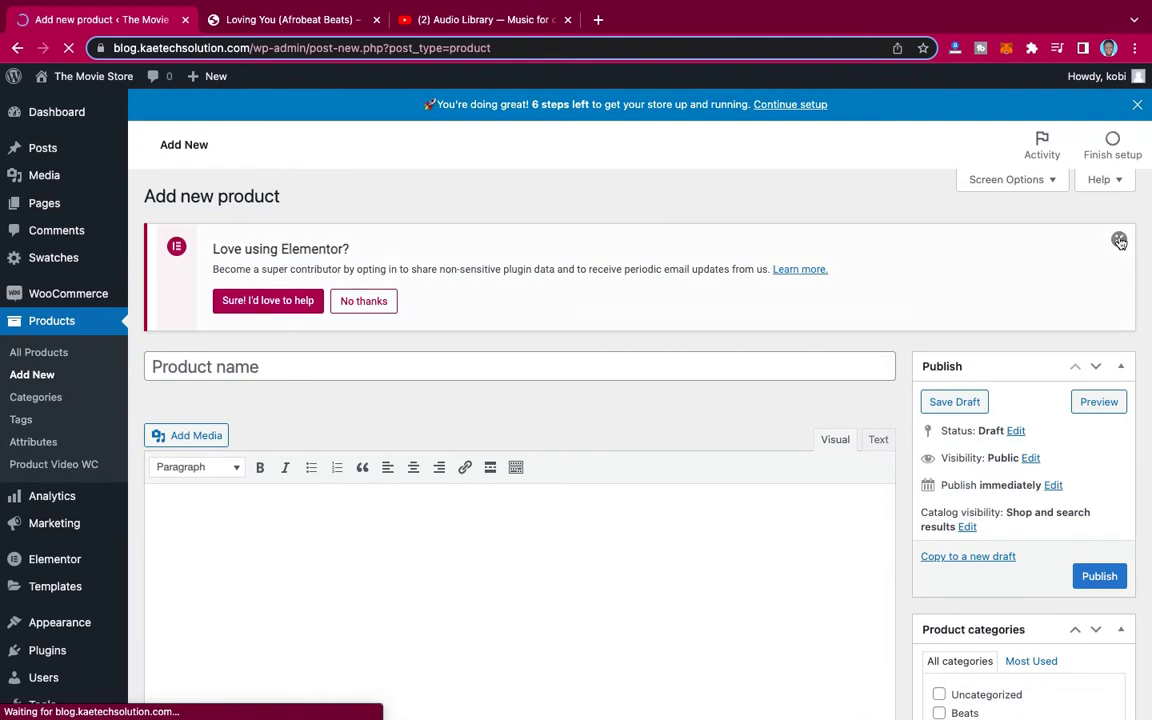
pyautogui.click(1119, 241)
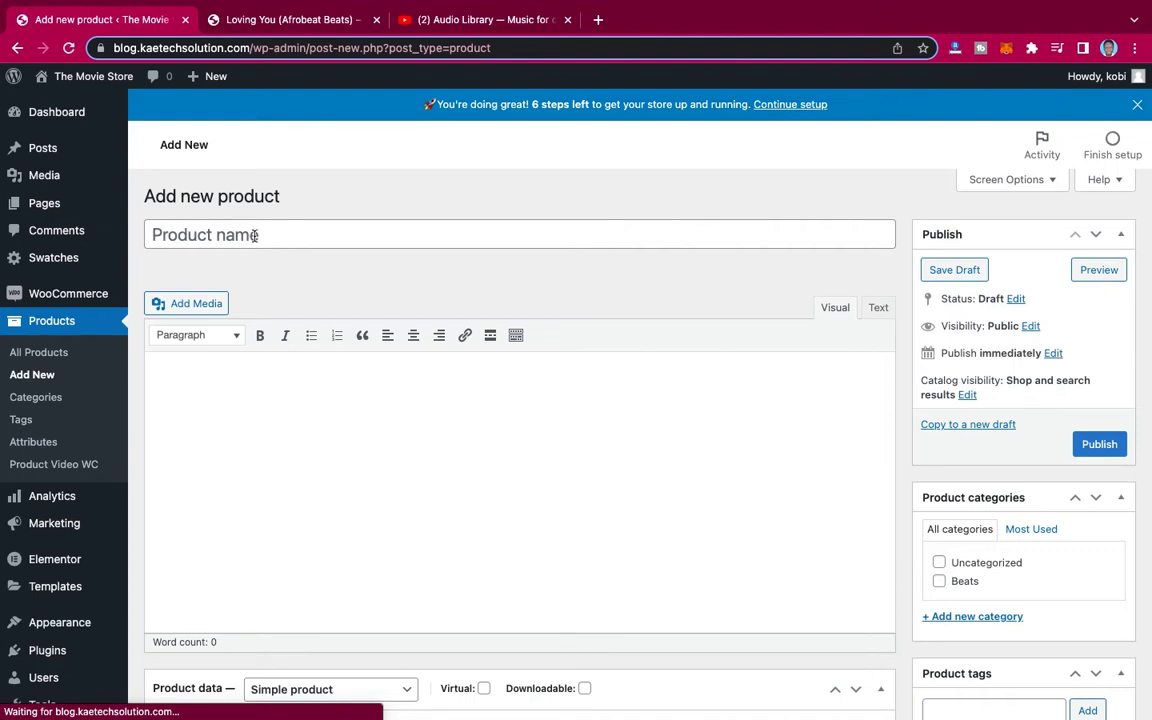
# Name the new product "My Afrobeats" and place the cursor in its empty long description
pyautogui.click(255, 235)
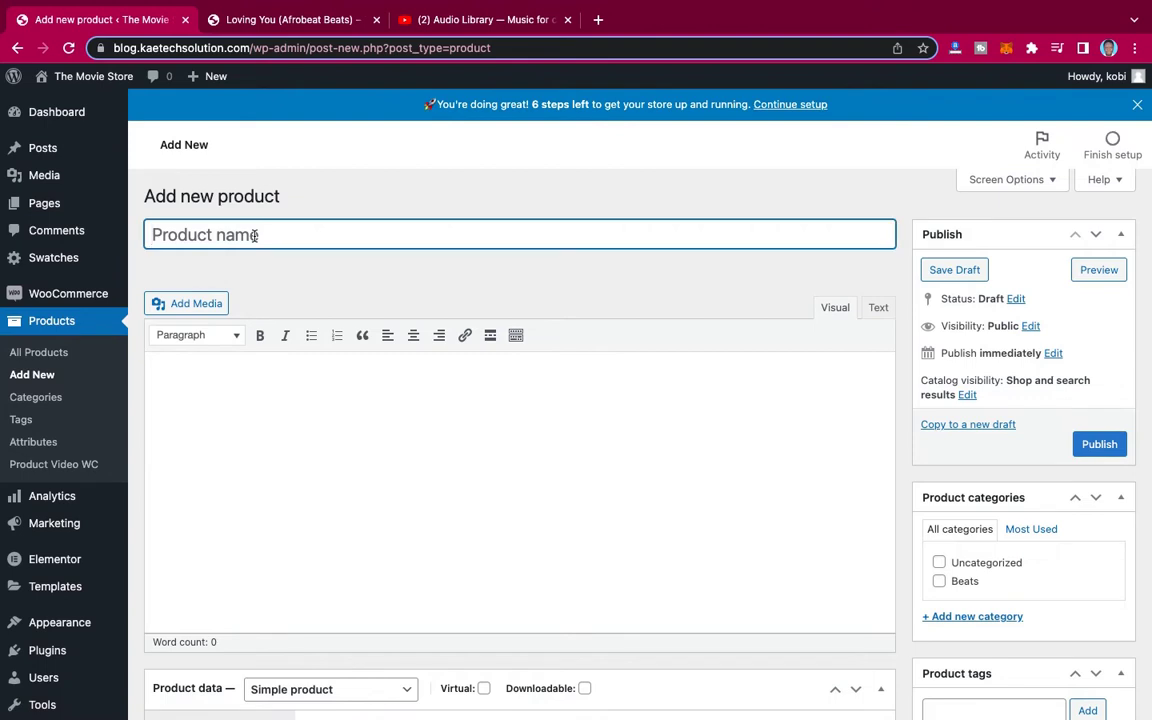
pyautogui.write('My Afrobea')
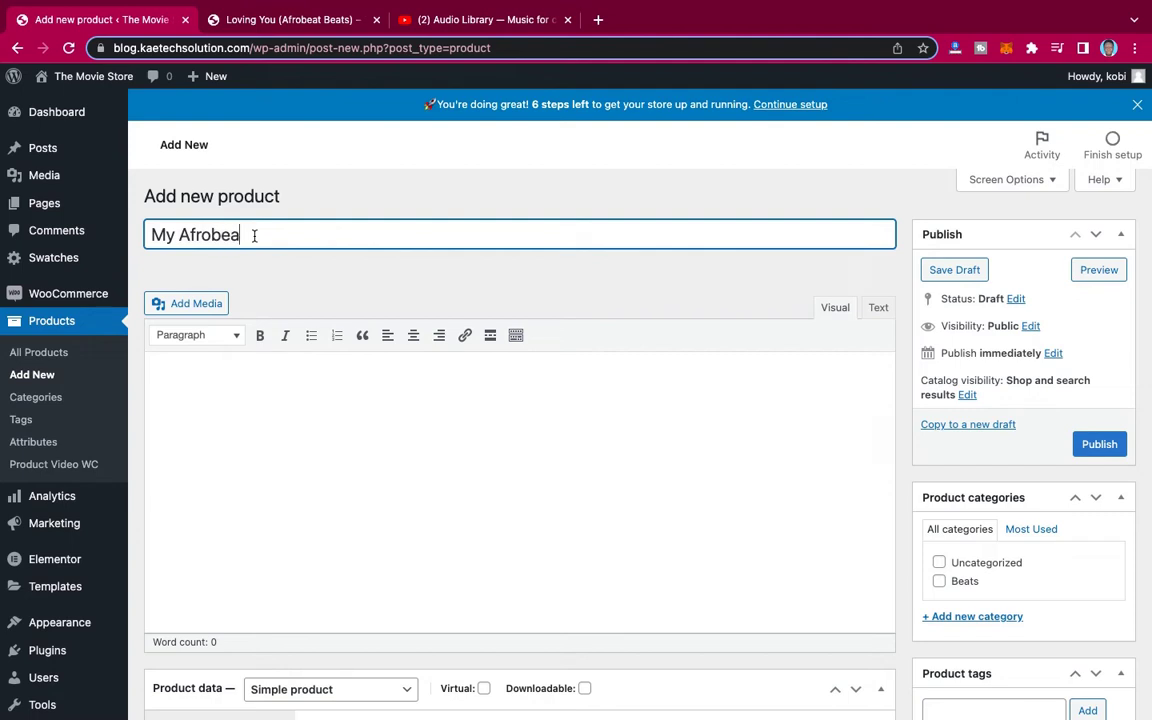
pyautogui.write('t')
pyautogui.press('BackSpace')
pyautogui.write('s')
pyautogui.scroll(-3, 655, 290)
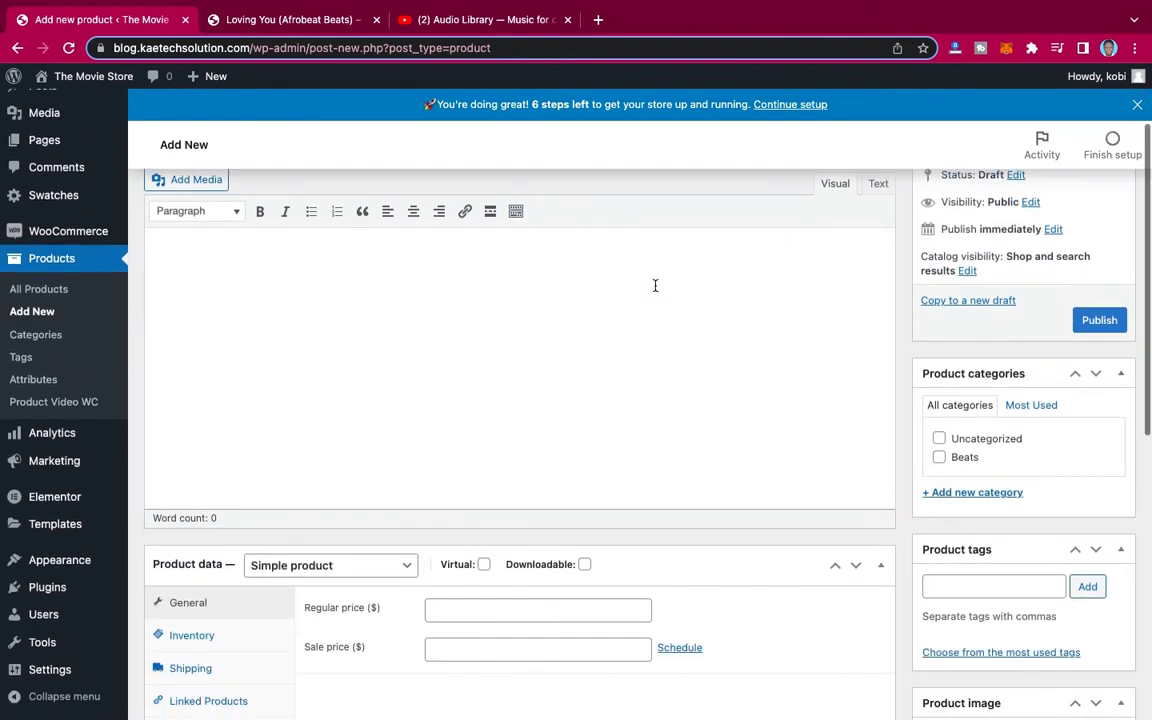
pyautogui.click(330, 249)
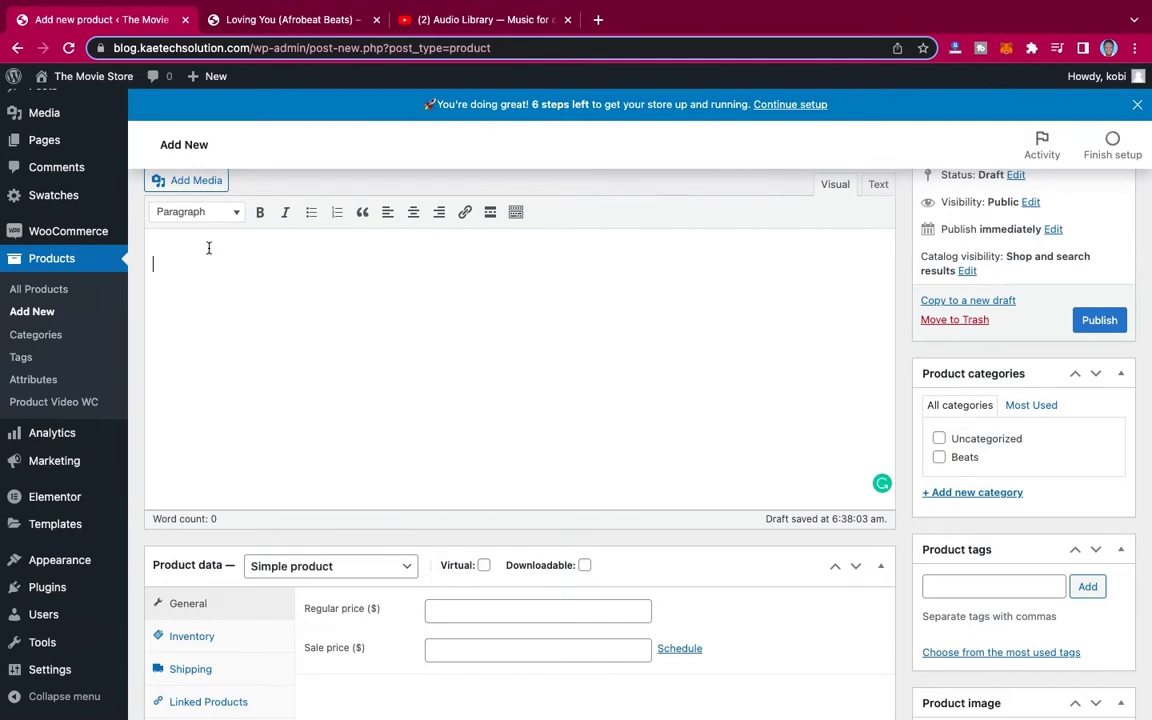
# Fill the product's long description with the Lorem Ipsum paragraph starting "Contrary to popular belief" and dismiss the store setup banner
pyautogui.write('Contrary to popular belief, Lorem Ipsum is not simply random text. It has roots in a piece of classical Latin literature from 45 BC, making it over 2000 years old. Richard McClintock, a Latin professor at Hampden-Sydney College in Virginia, looked up one of the more obscure Latin words, consectetur, from a Lorem Ipsum passage, and going through the cites of the word in classical literature, discovered the undoubtable source. Lorem Ipsum comes from sections 1.10.32 and 1.10.33 of "de Finibus Bonorum et Malorum" (The Extremes of Good and Evil) by Cicero, written in 45 BC. This book is a treatise on the theory of ethics, very popular during the Renaissance. The first line of Lorem Ipsum, "Lorem ipsum dolor sit amet..", comes from a line in section 1.10.32.')
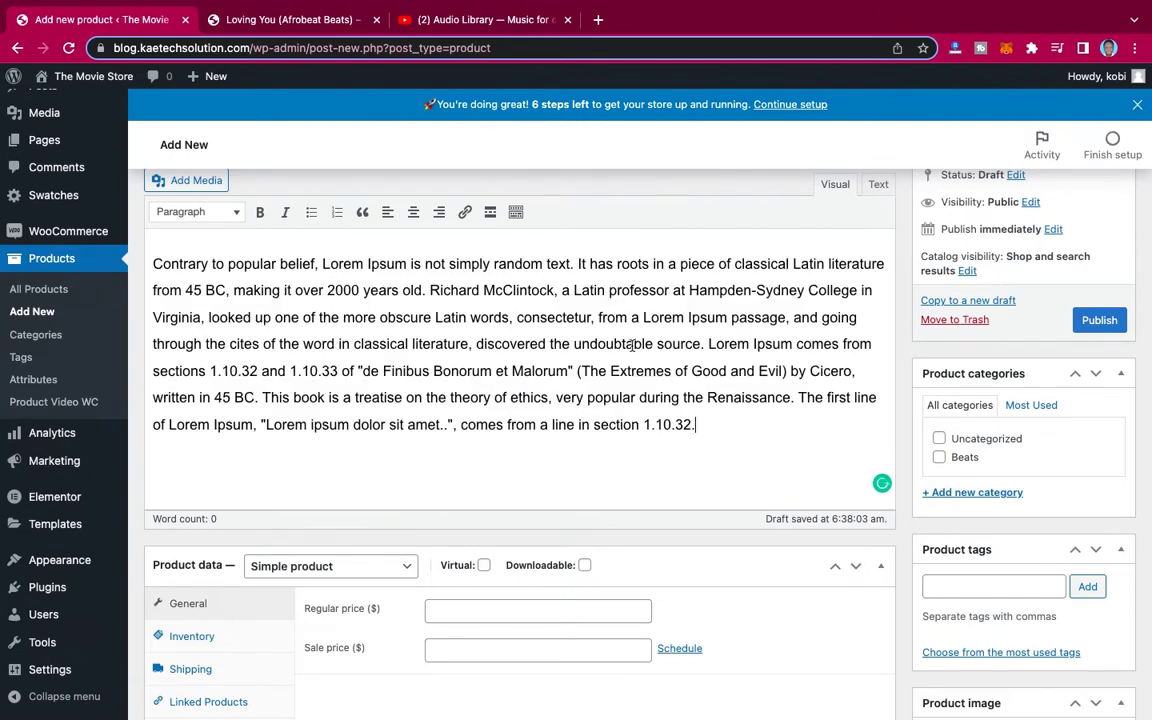
pyautogui.scroll(1, 632, 344)
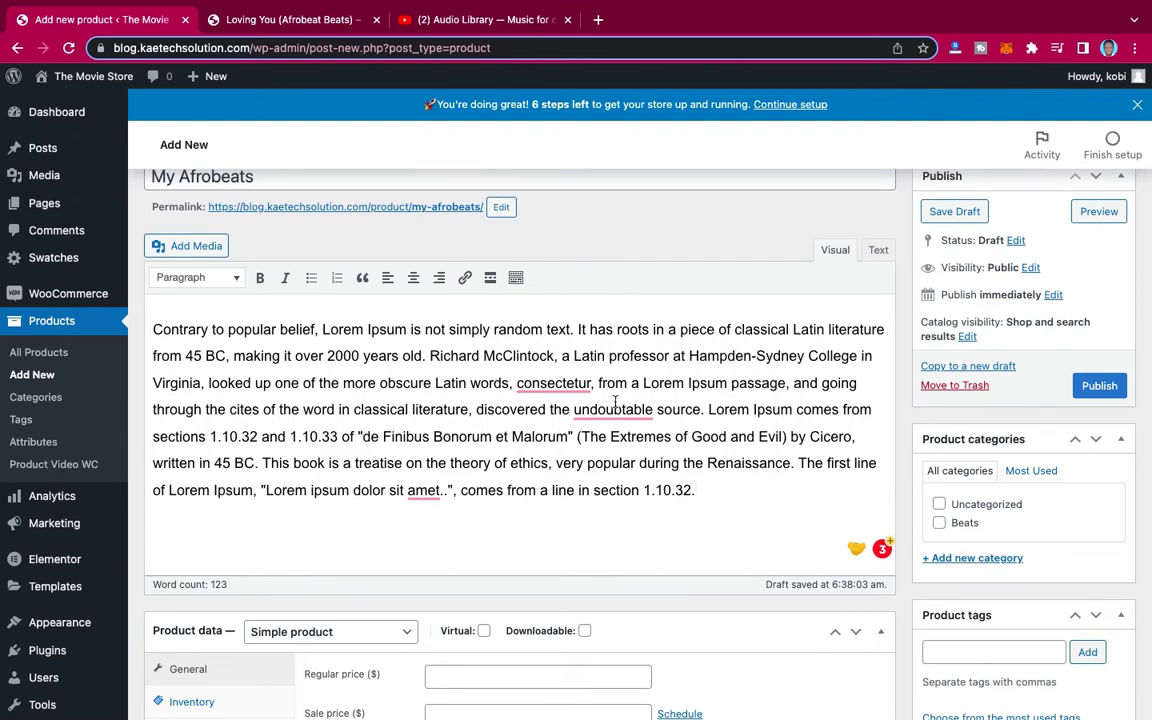
pyautogui.scroll(-3, 615, 400)
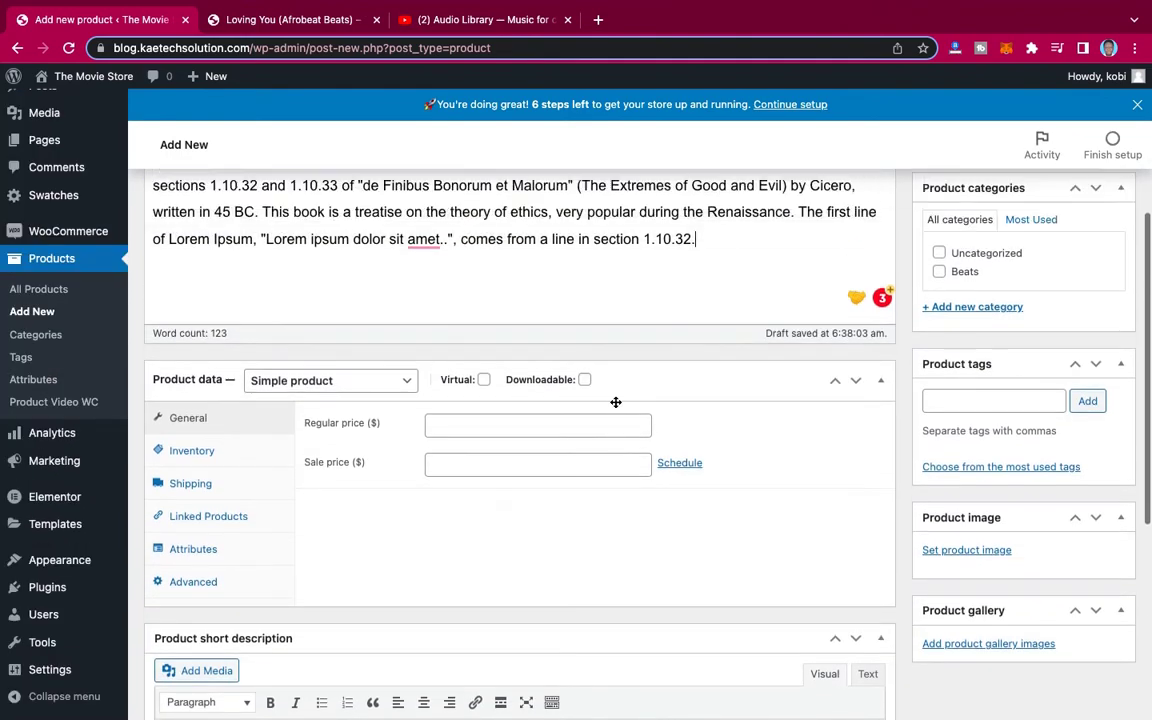
pyautogui.scroll(4, 615, 401)
pyautogui.scroll(-6, 615, 405)
pyautogui.scroll(2, 615, 405)
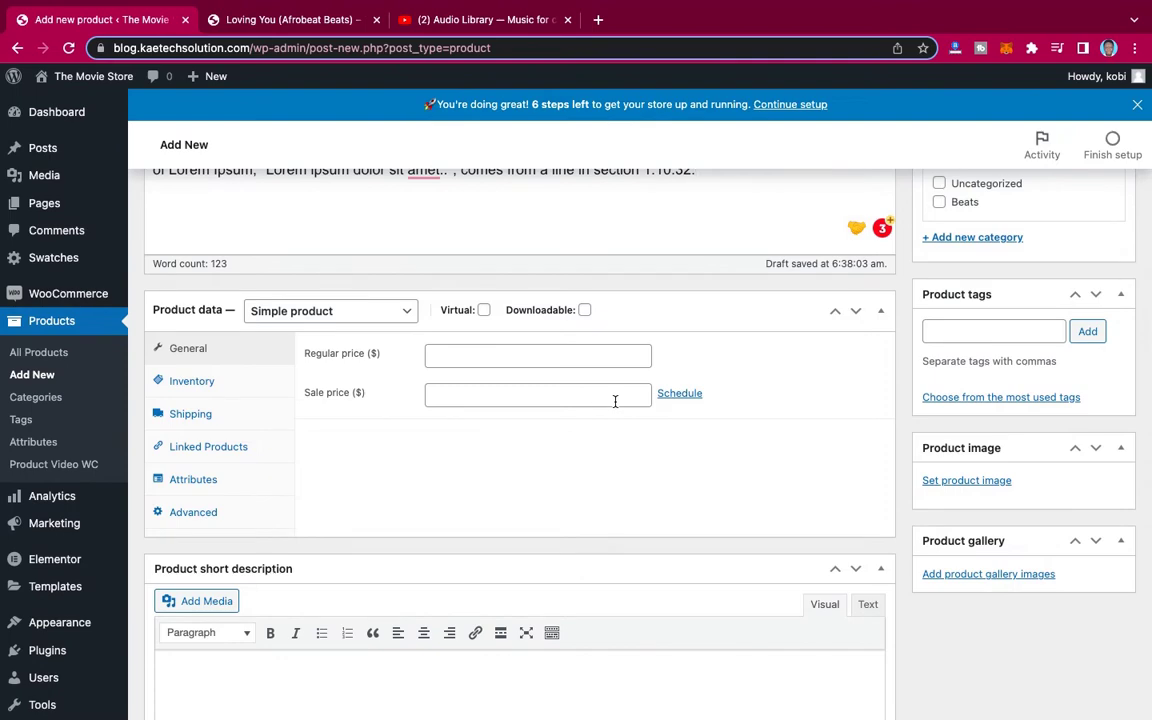
pyautogui.scroll(5, 615, 401)
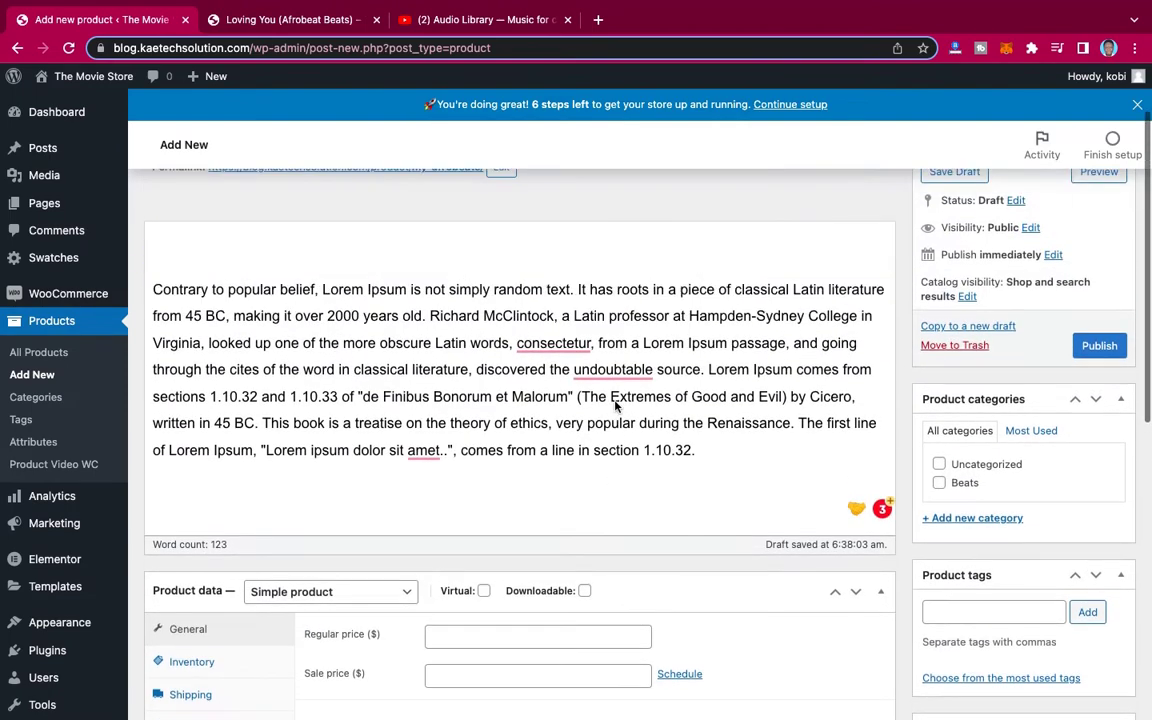
pyautogui.scroll(2, 631, 267)
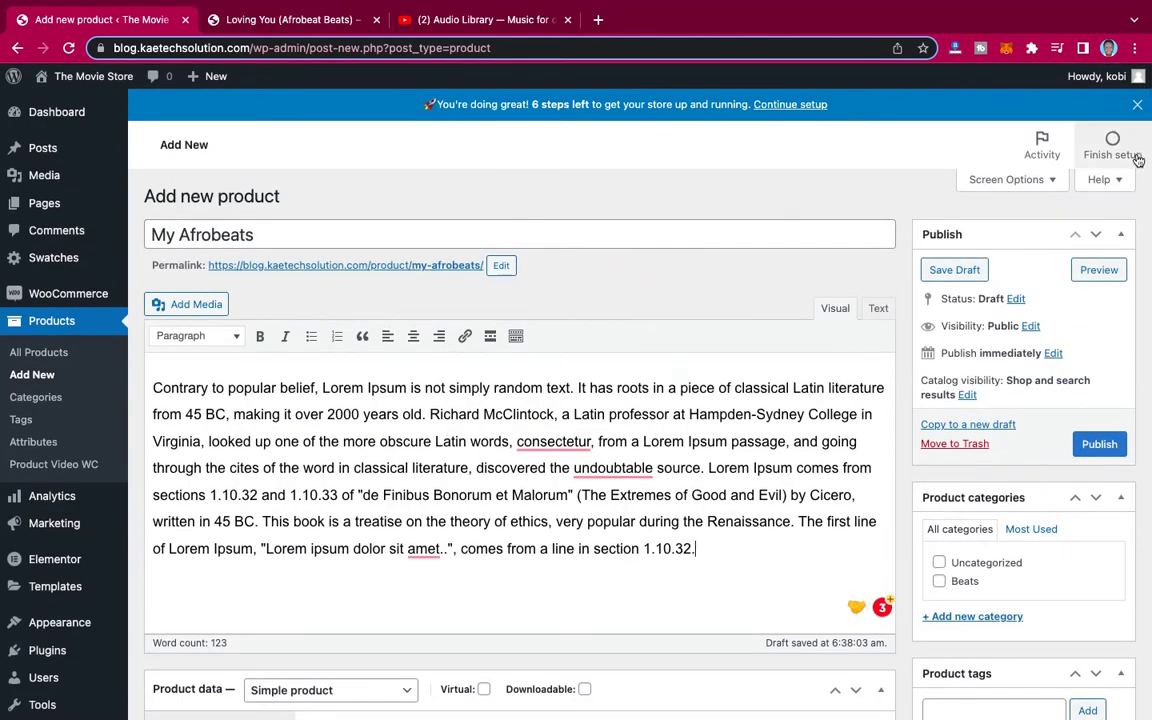
pyautogui.click(1137, 105)
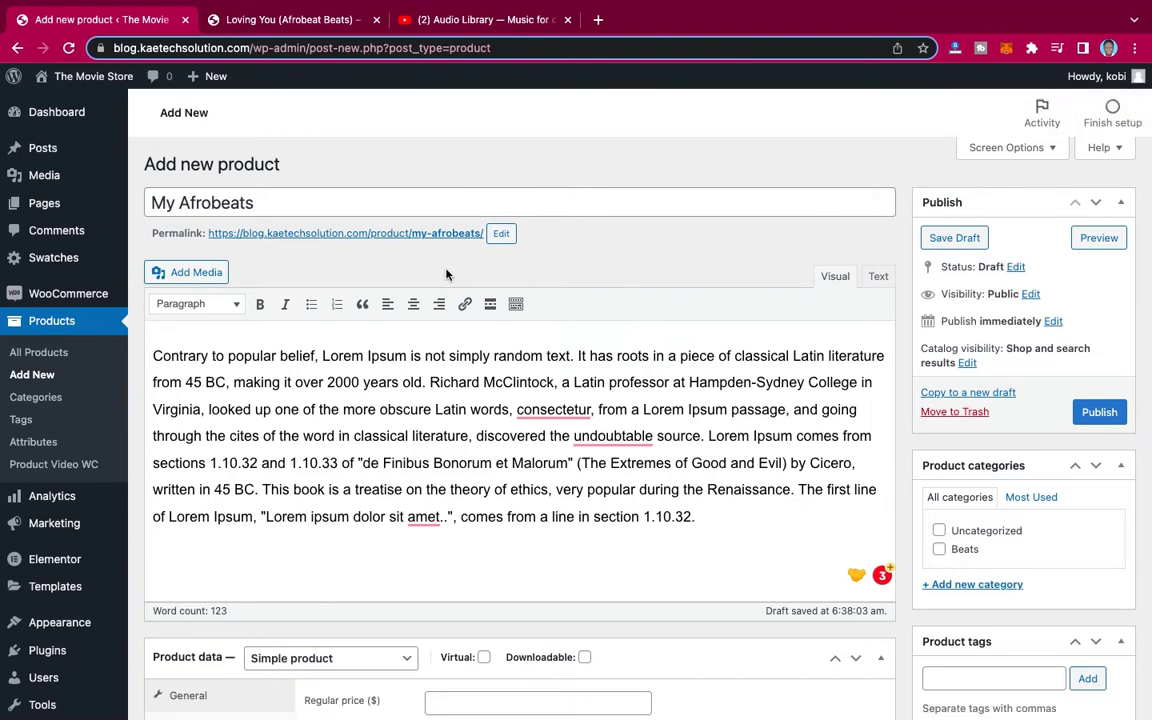
# Open the product Attributes page in a new browser tab and switch to it
pyautogui.scroll(-3, 361, 282)
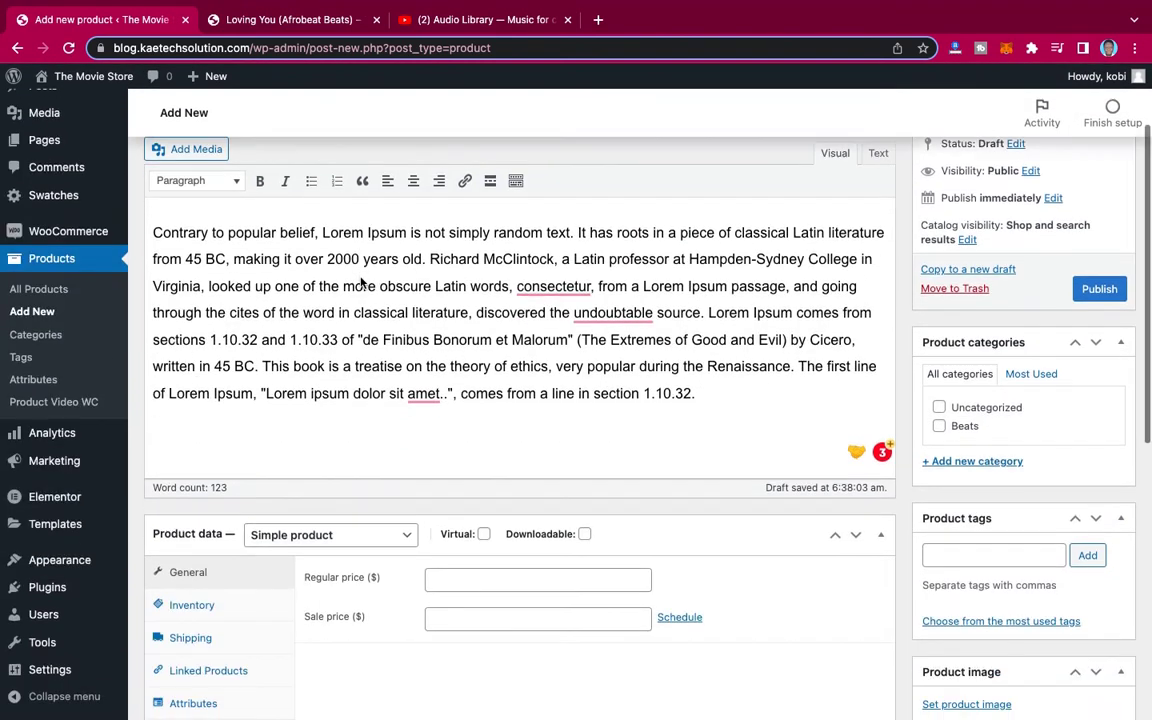
pyautogui.scroll(-1, 361, 282)
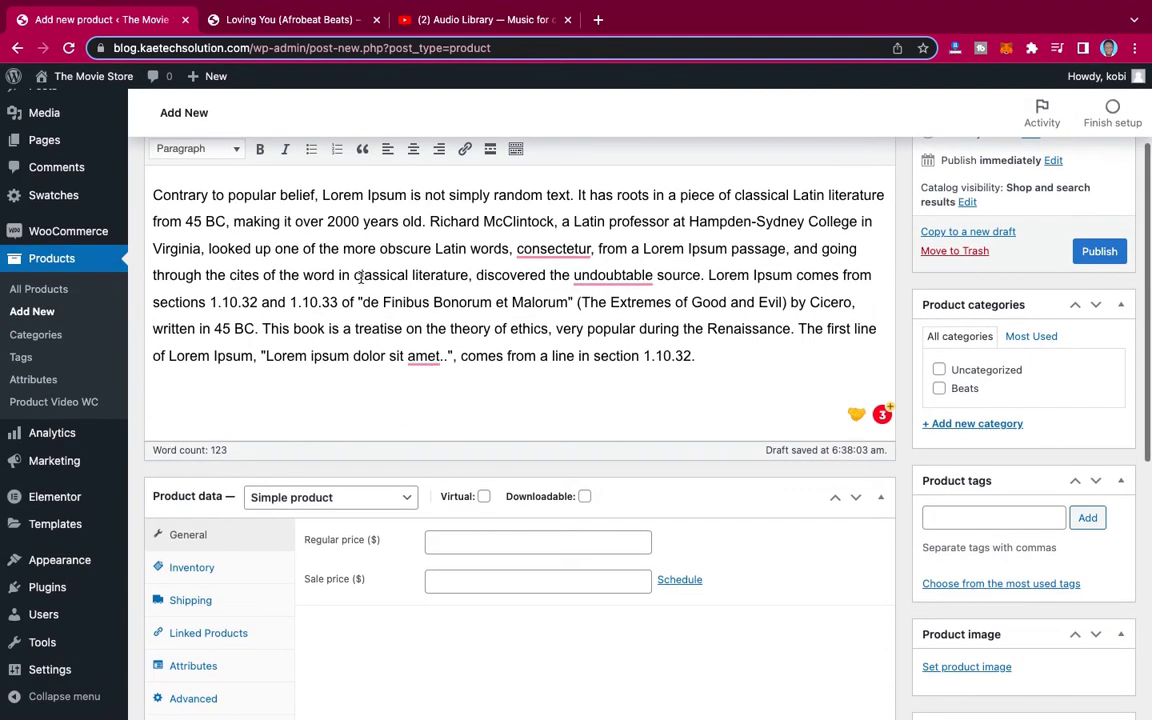
pyautogui.rightClick(40, 388)
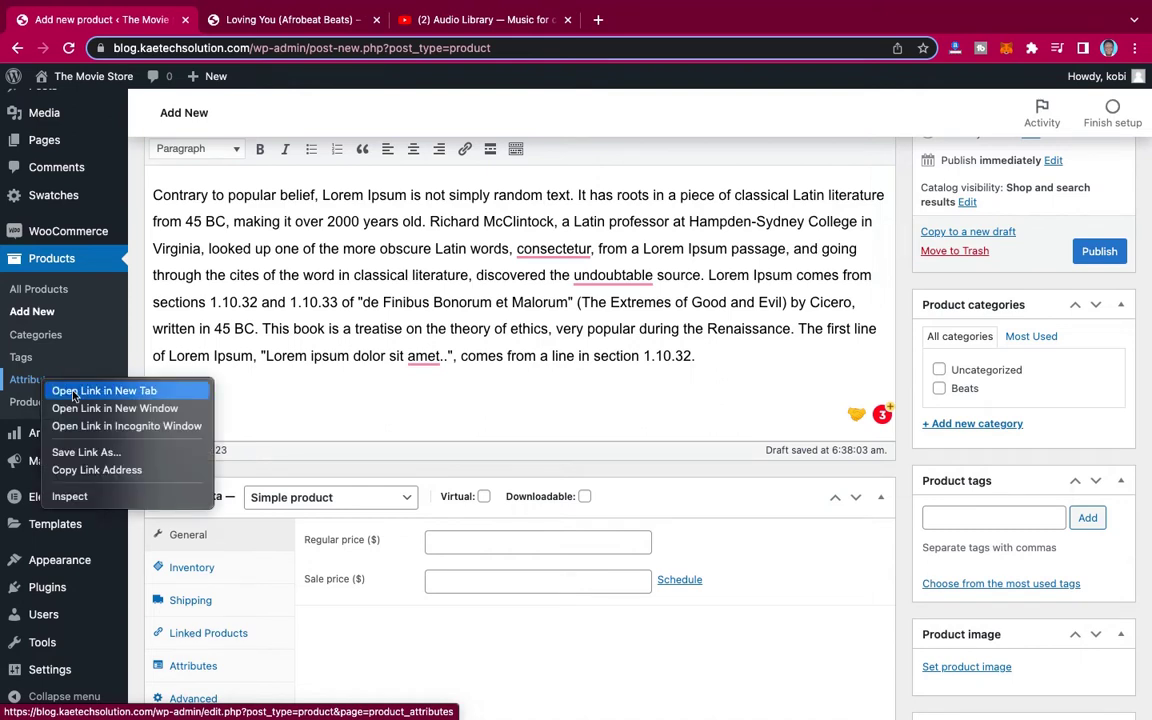
pyautogui.click(73, 392)
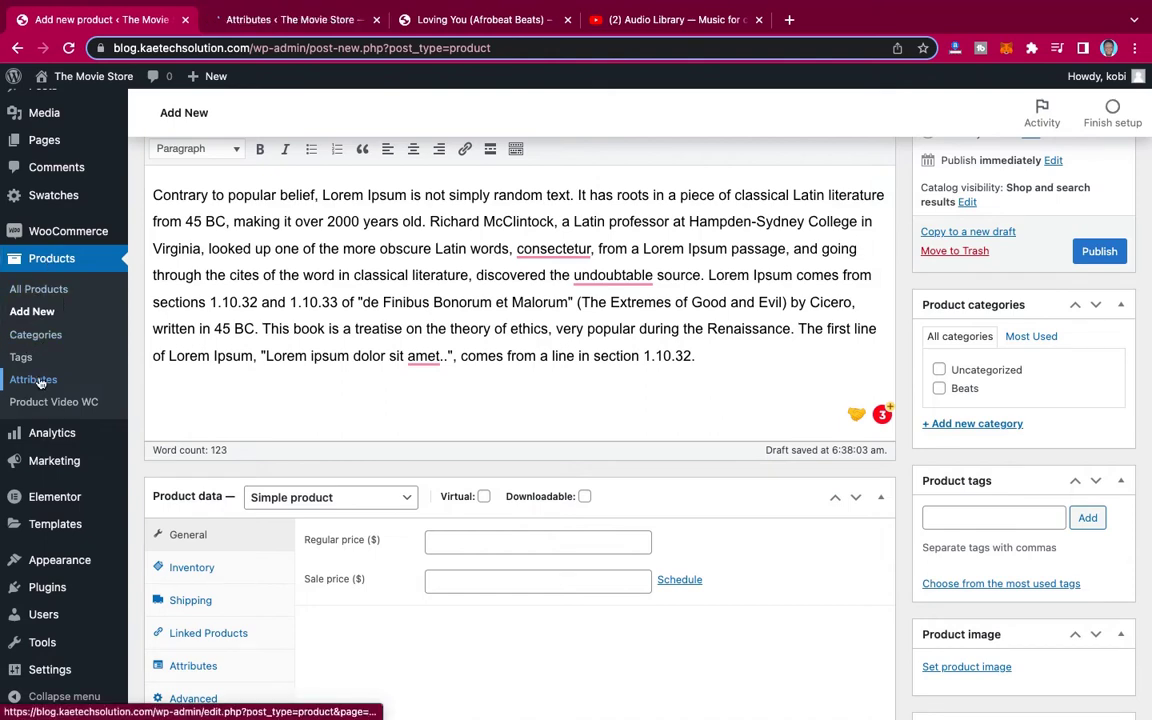
pyautogui.click(305, 25)
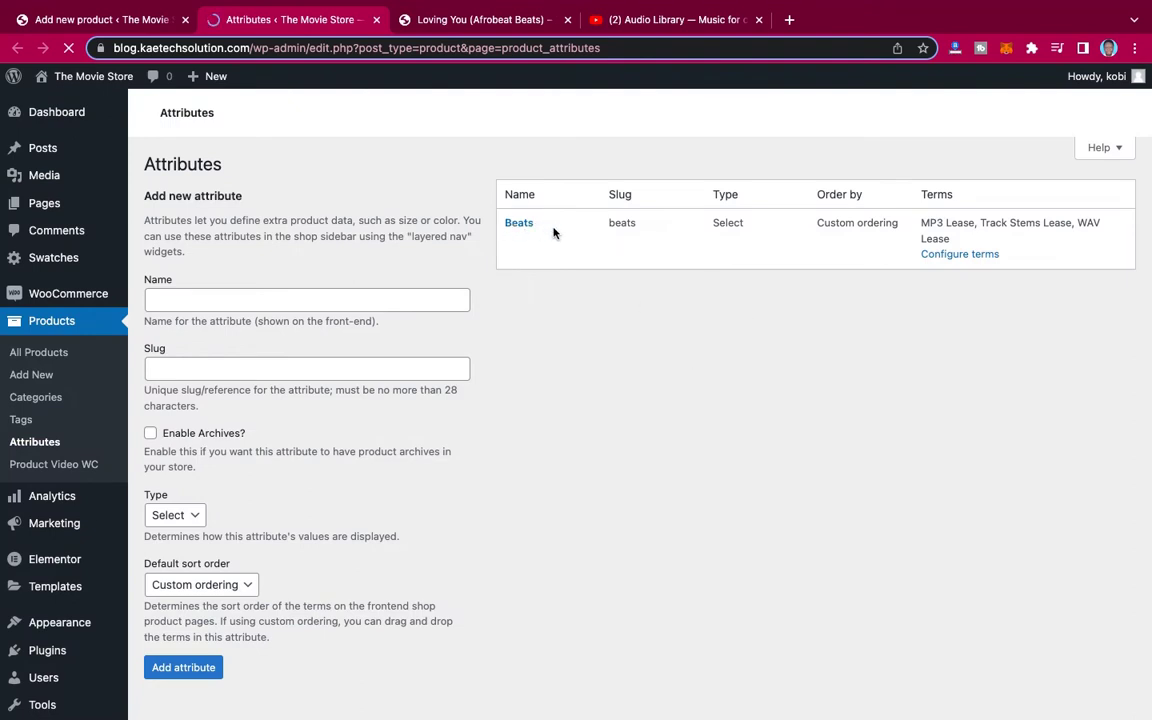
# Enter "Afrobeats" as the name of a new product attribute
pyautogui.moveTo(521, 231)
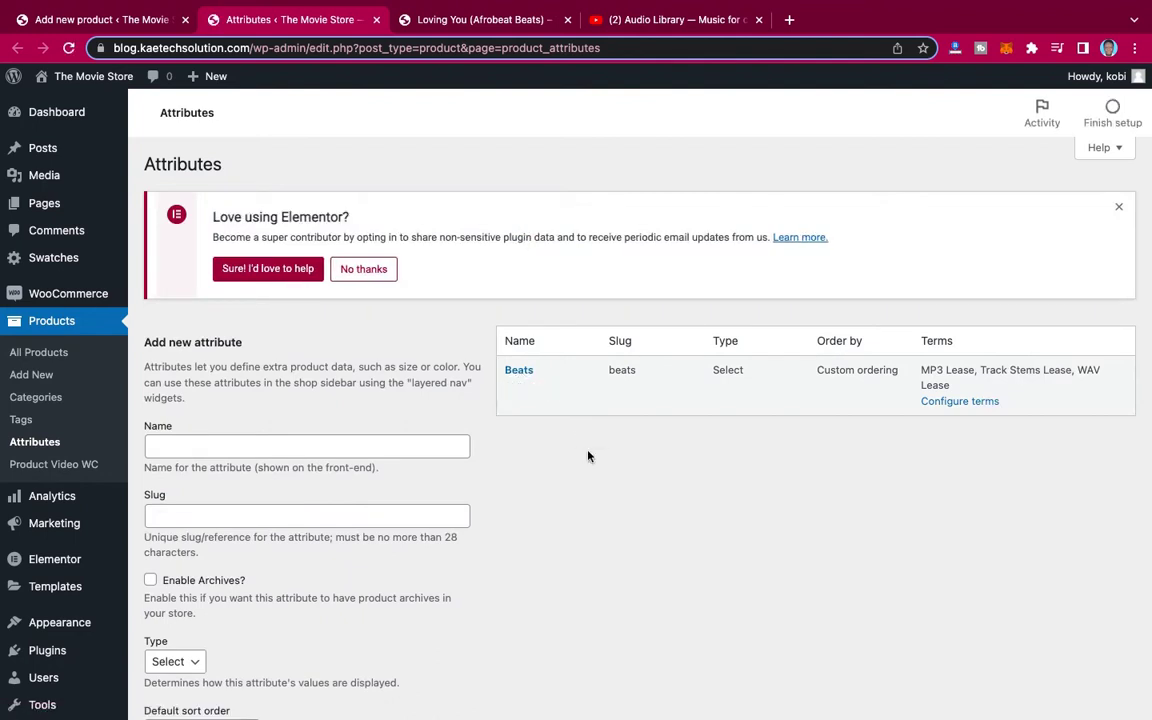
pyautogui.click(314, 447)
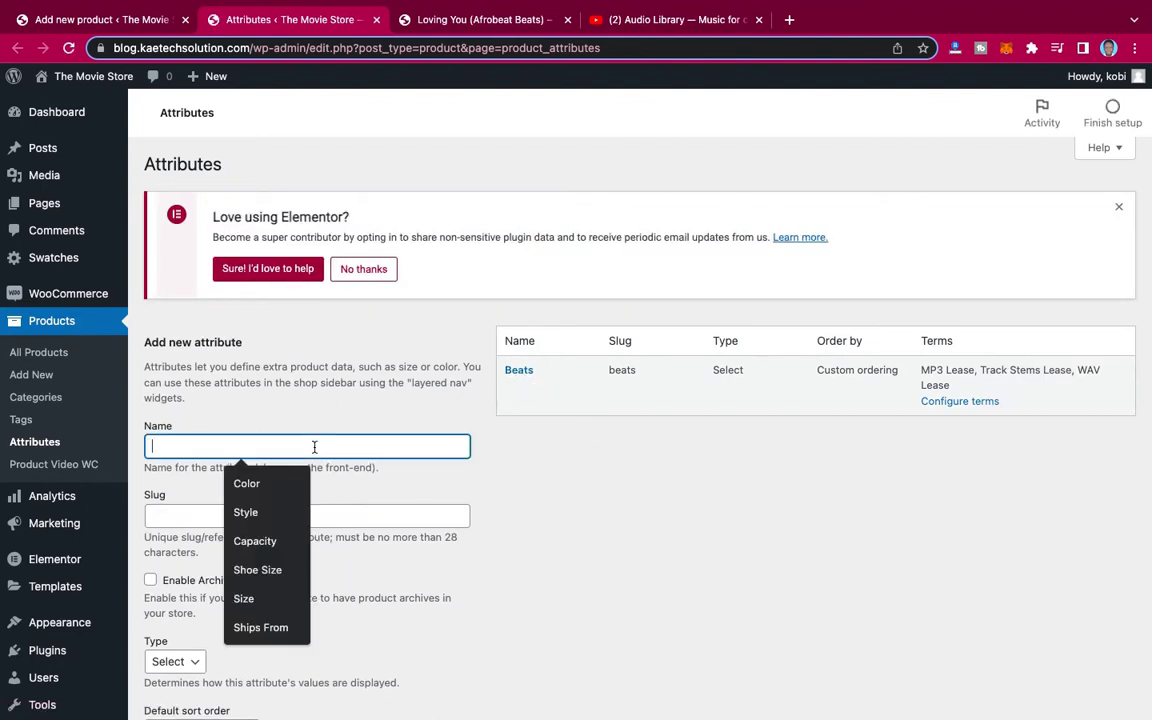
pyautogui.click(522, 467)
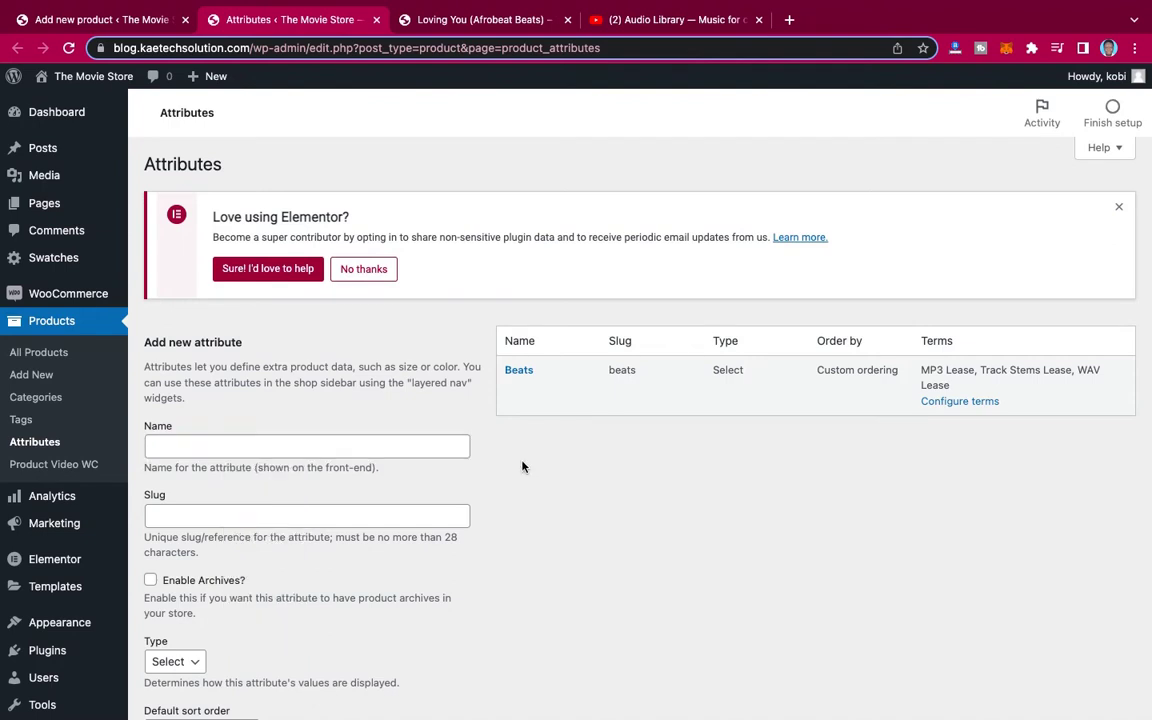
pyautogui.click(375, 451)
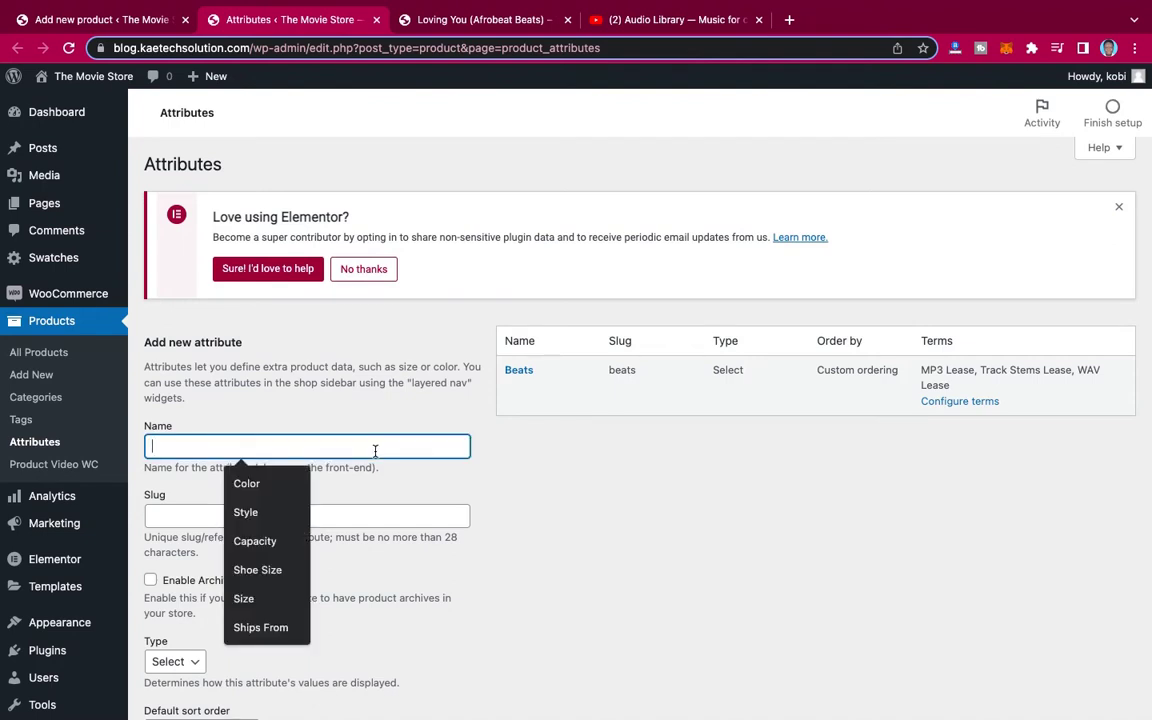
pyautogui.write('Afr')
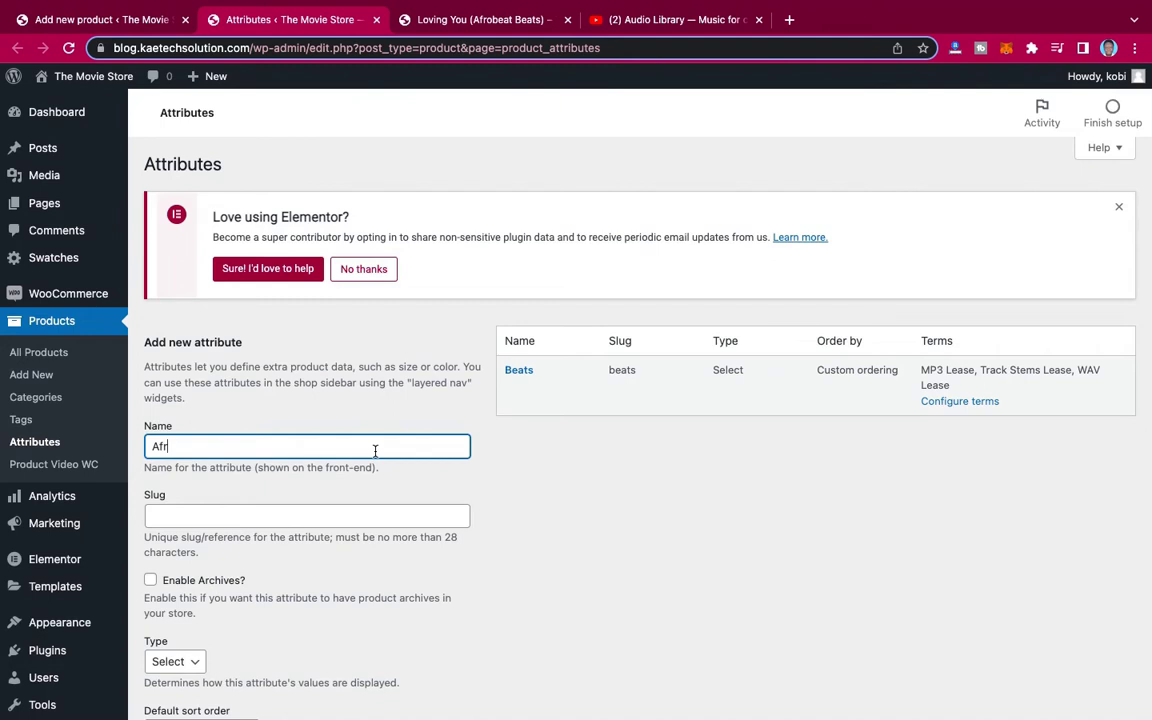
pyautogui.write('obeats')
pyautogui.scroll(-3, 512, 461)
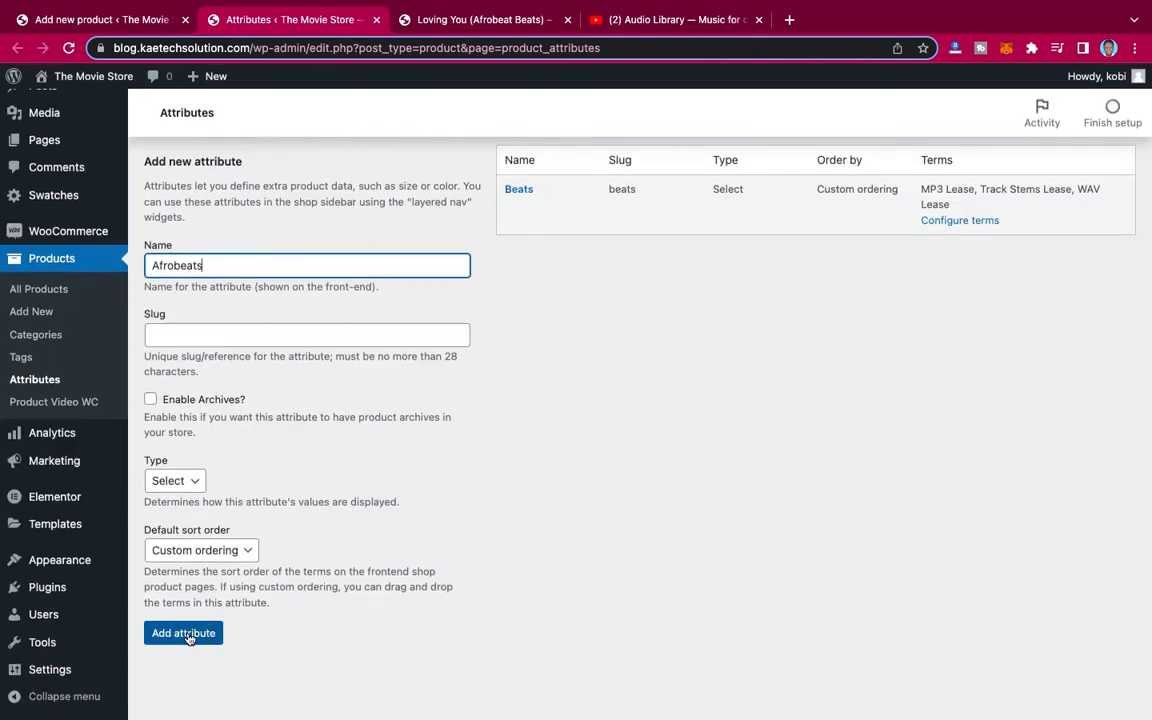
# Set the new attribute's type to Button and add the attribute
pyautogui.click(192, 484)
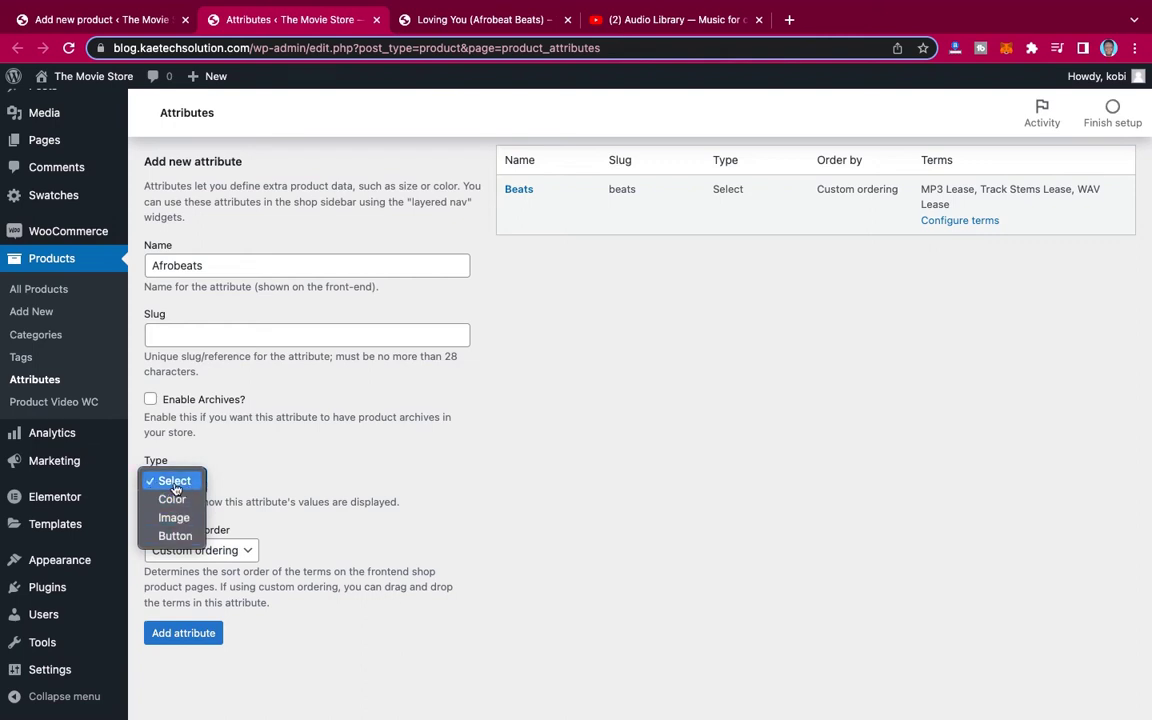
pyautogui.click(263, 479)
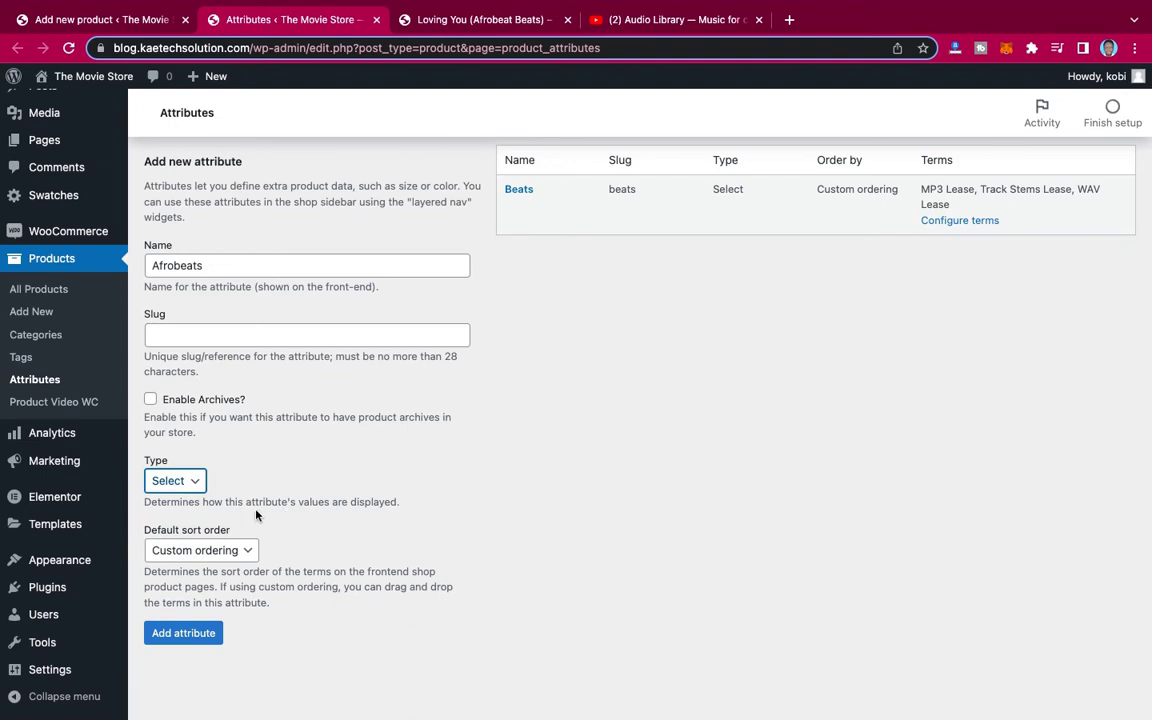
pyautogui.click(186, 481)
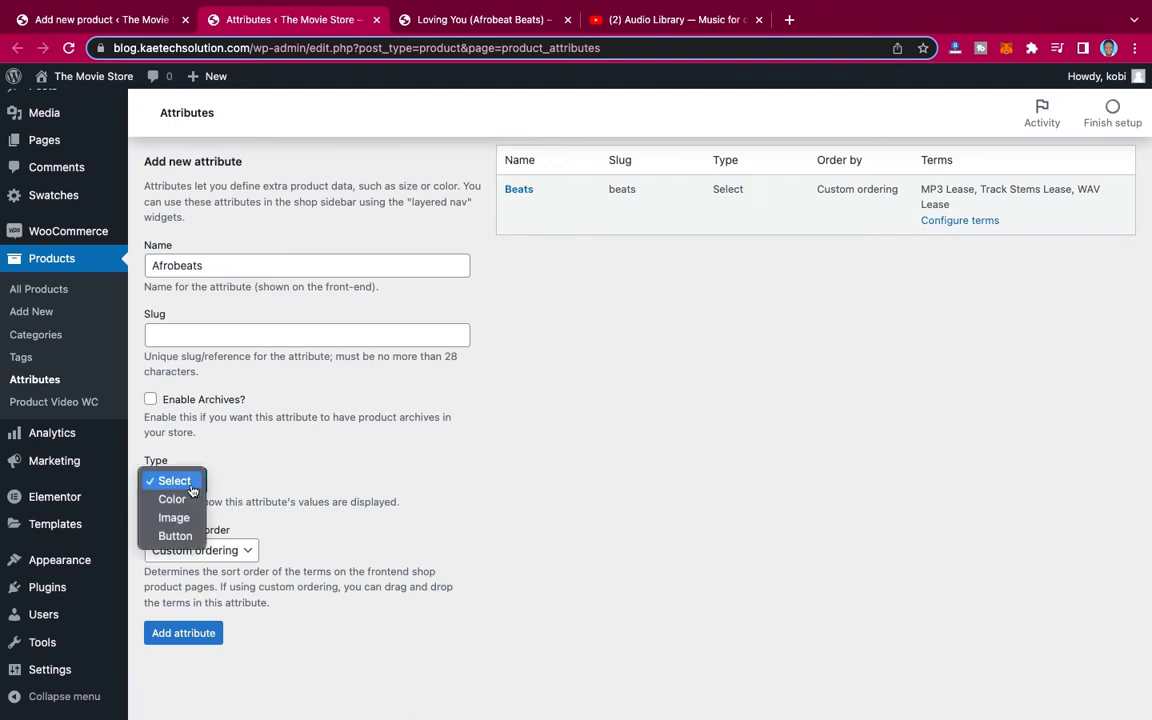
pyautogui.click(175, 537)
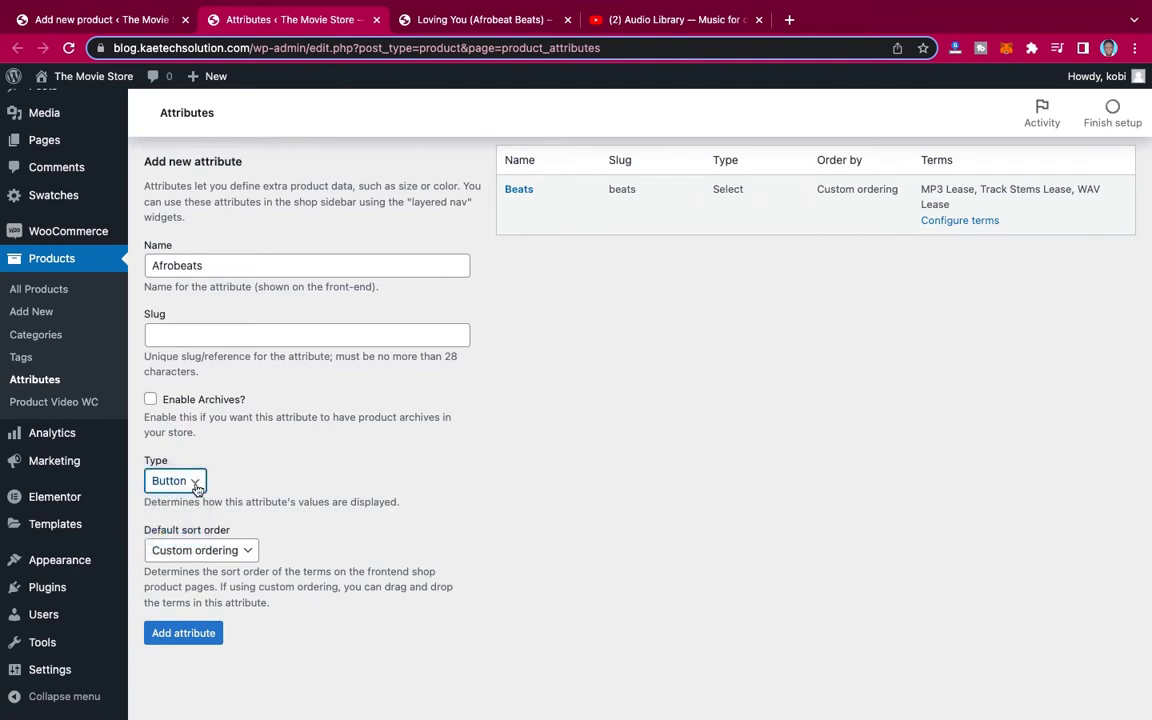
pyautogui.click(188, 634)
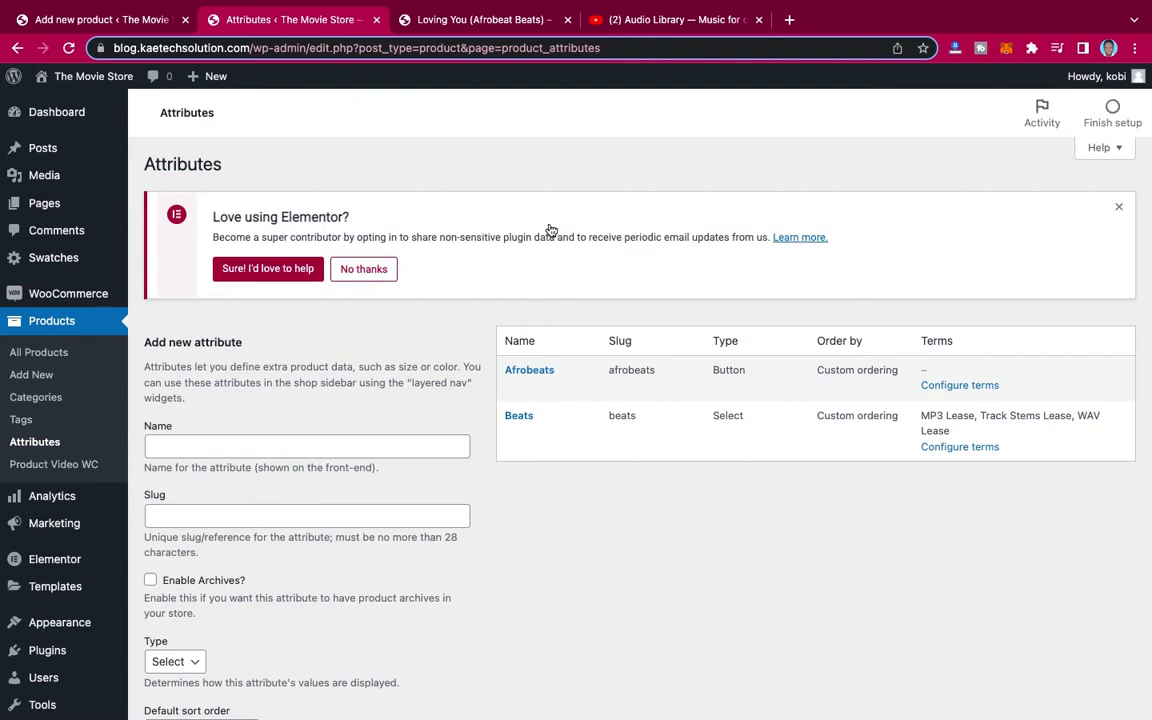
# Dismiss the Elementor notice and add the term "MP3" to the Afrobeats attribute
pyautogui.click(1119, 207)
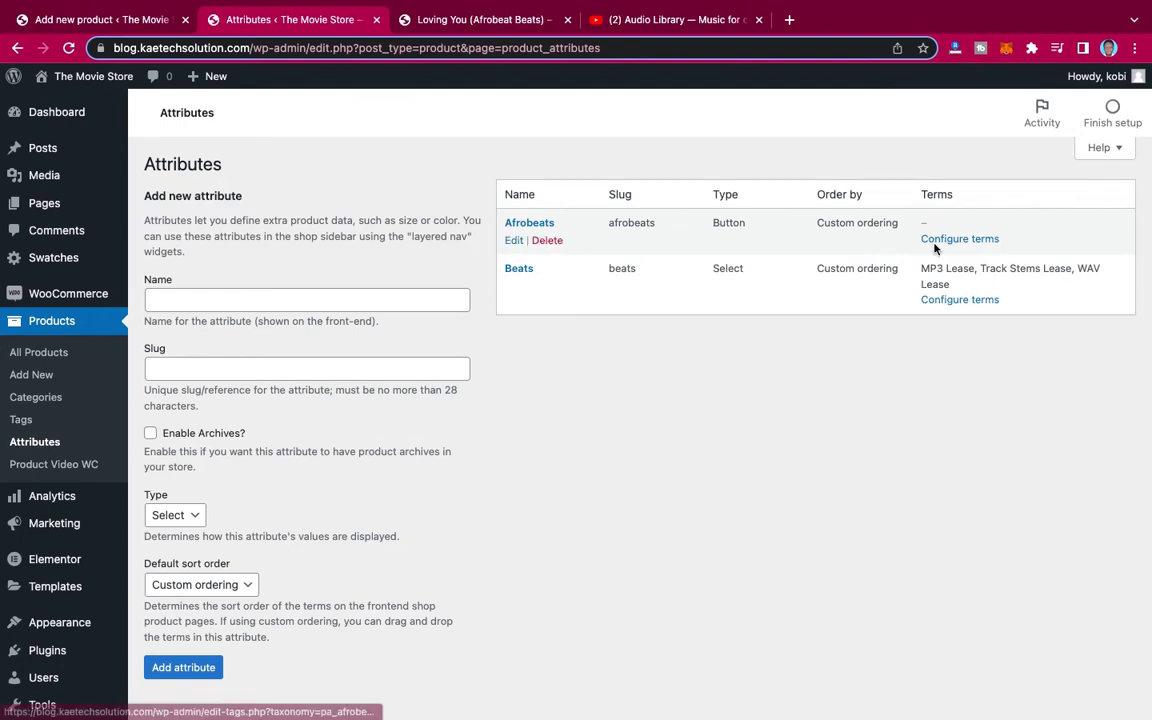
pyautogui.click(960, 240)
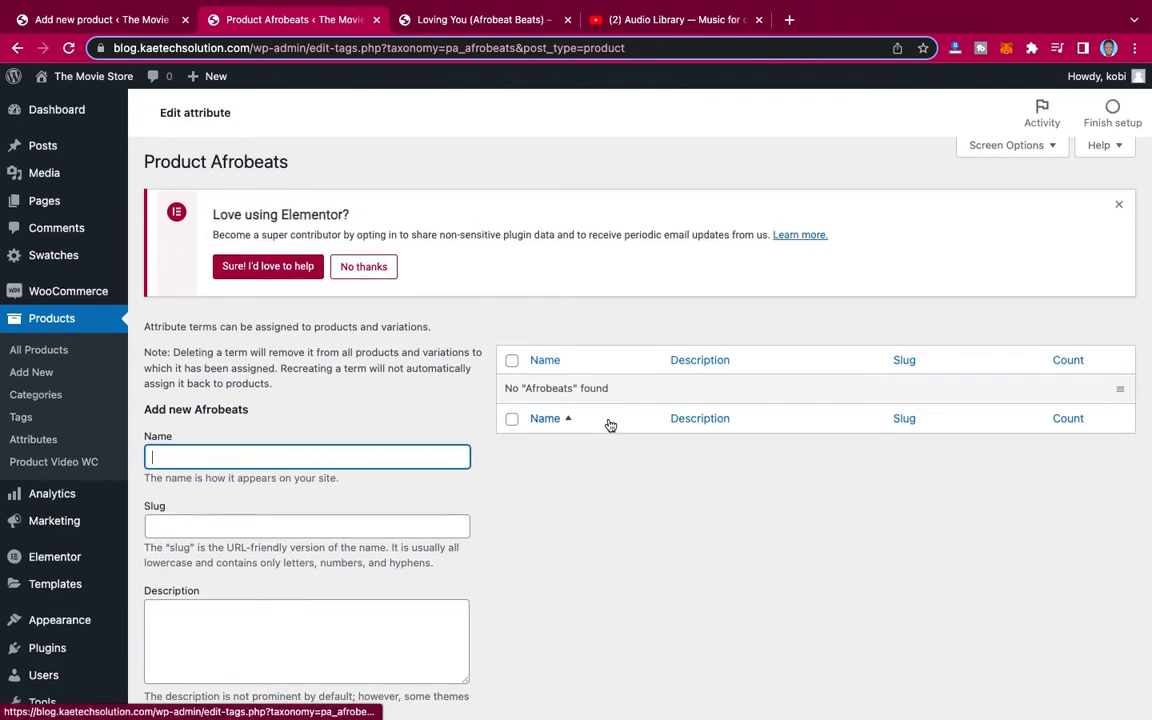
pyautogui.scroll(-3, 610, 425)
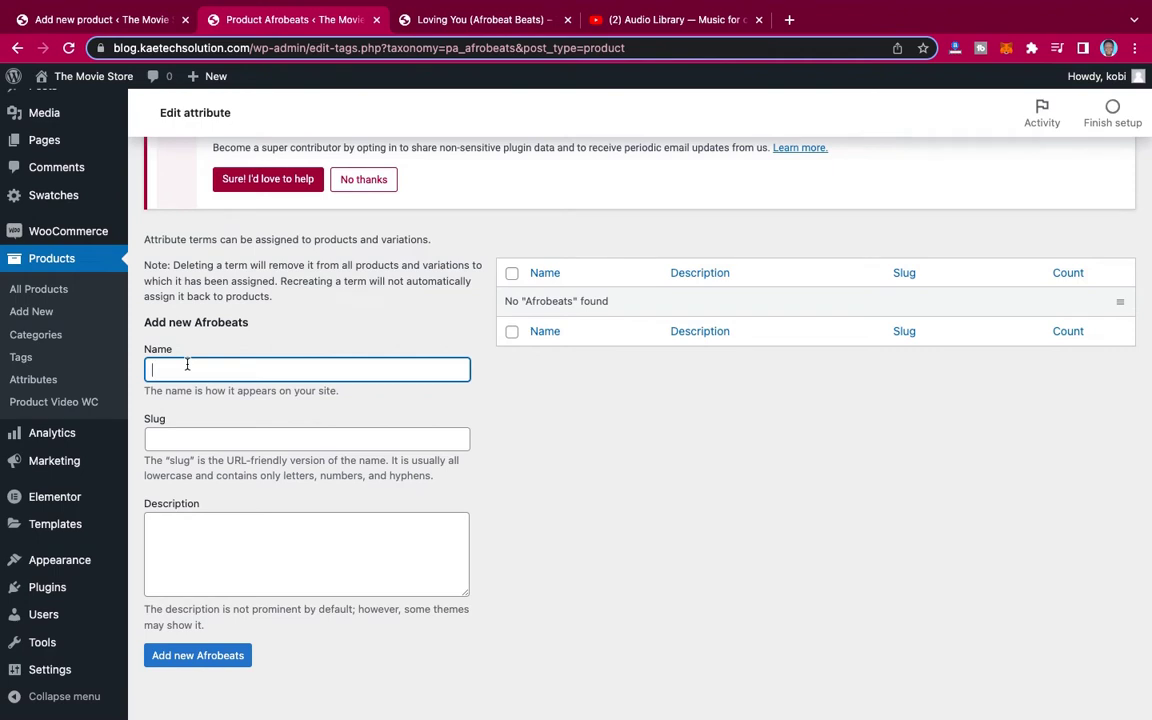
pyautogui.write('MP3')
pyautogui.click(194, 658)
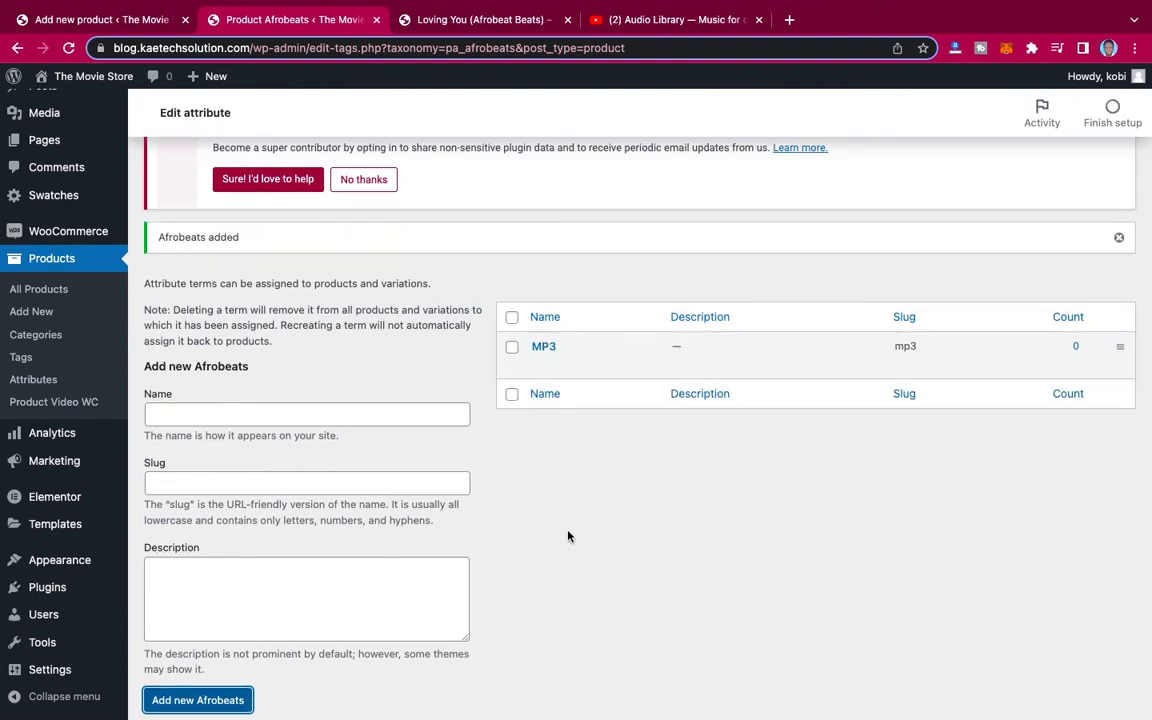
# Add the term "WAV Lease" to the Afrobeats attribute
pyautogui.click(229, 414)
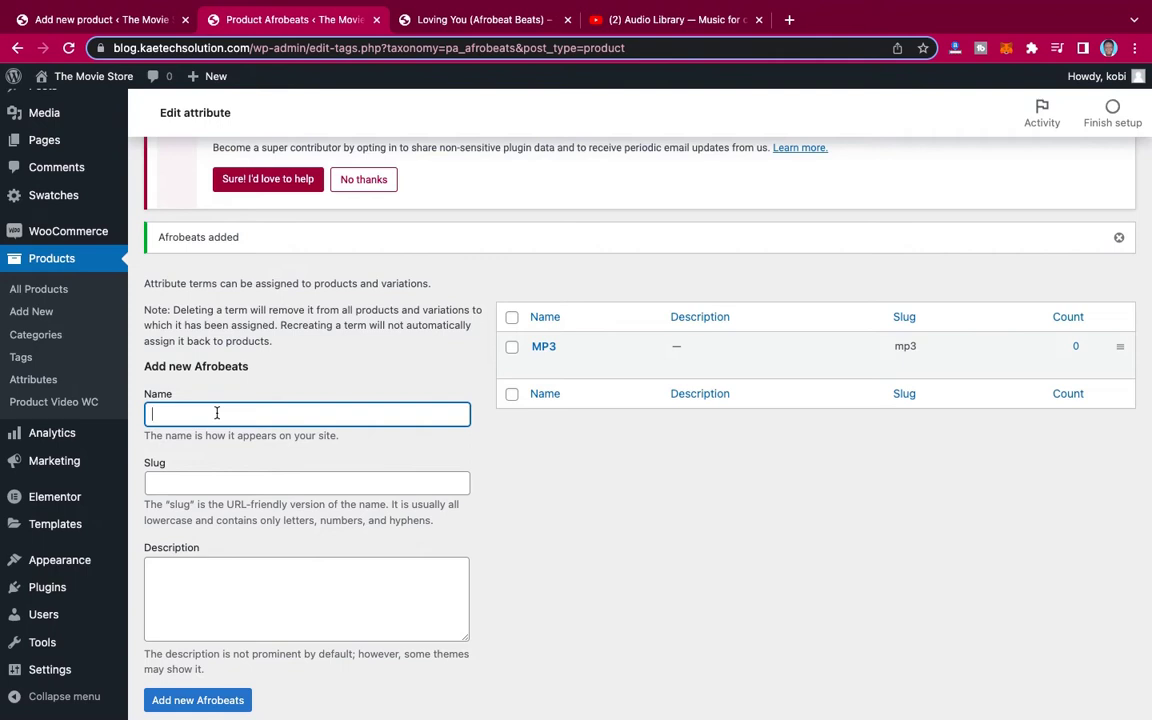
pyautogui.write('WAV Lease')
pyautogui.click(196, 701)
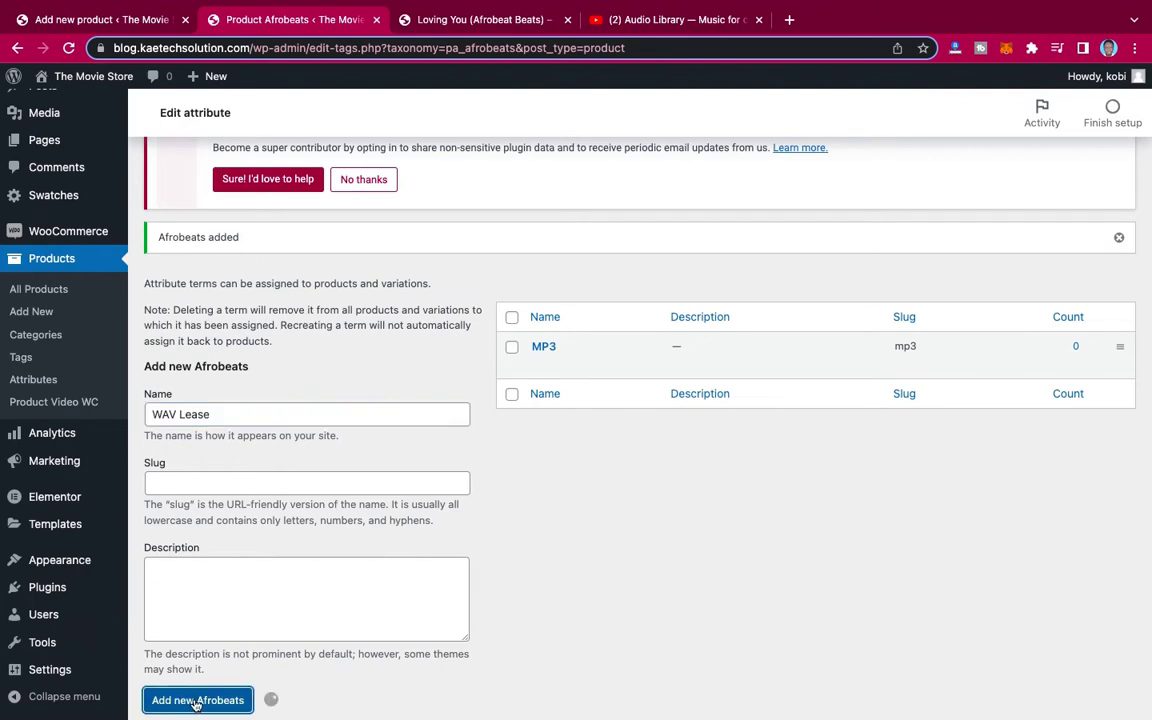
# Add the term "Stems Lease" to the Afrobeats attribute
pyautogui.click(265, 416)
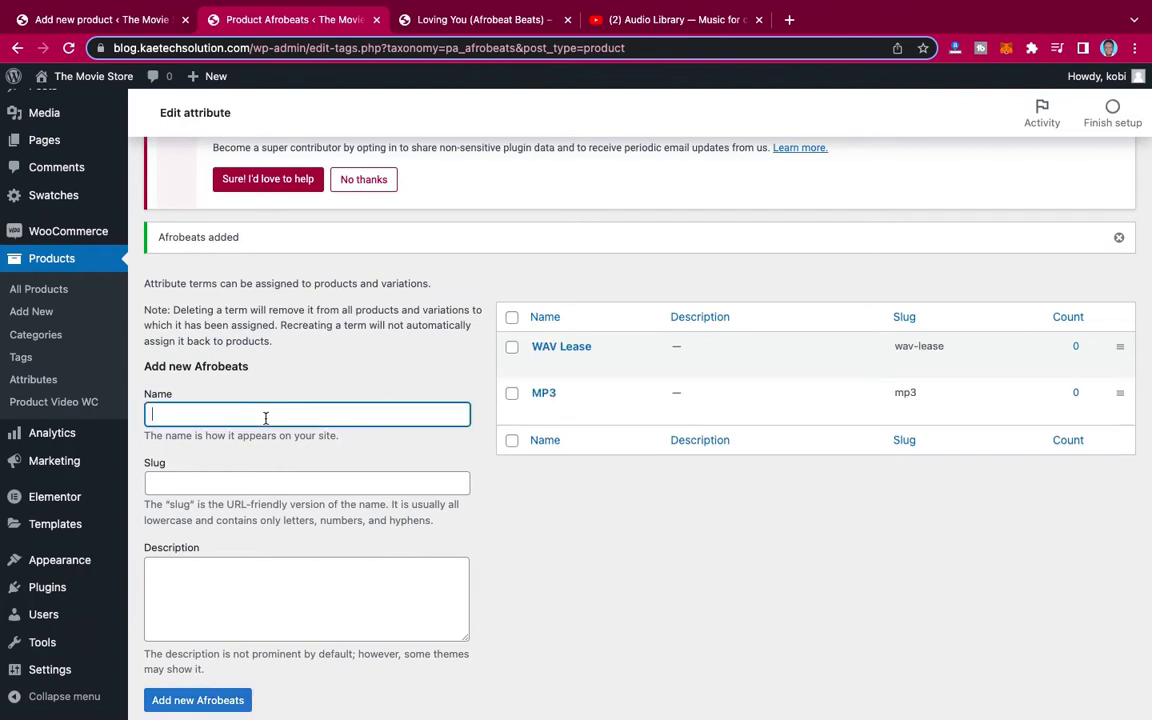
pyautogui.write('Stems')
pyautogui.press('Left')
pyautogui.press('Left')
pyautogui.press('Left')
pyautogui.press('Left')
pyautogui.press('Left')
pyautogui.press('Right')
pyautogui.press('Right')
pyautogui.press('Right')
pyautogui.press('Right')
pyautogui.press('Right')
pyautogui.write('Lease')
pyautogui.scroll(-2, 265, 418)
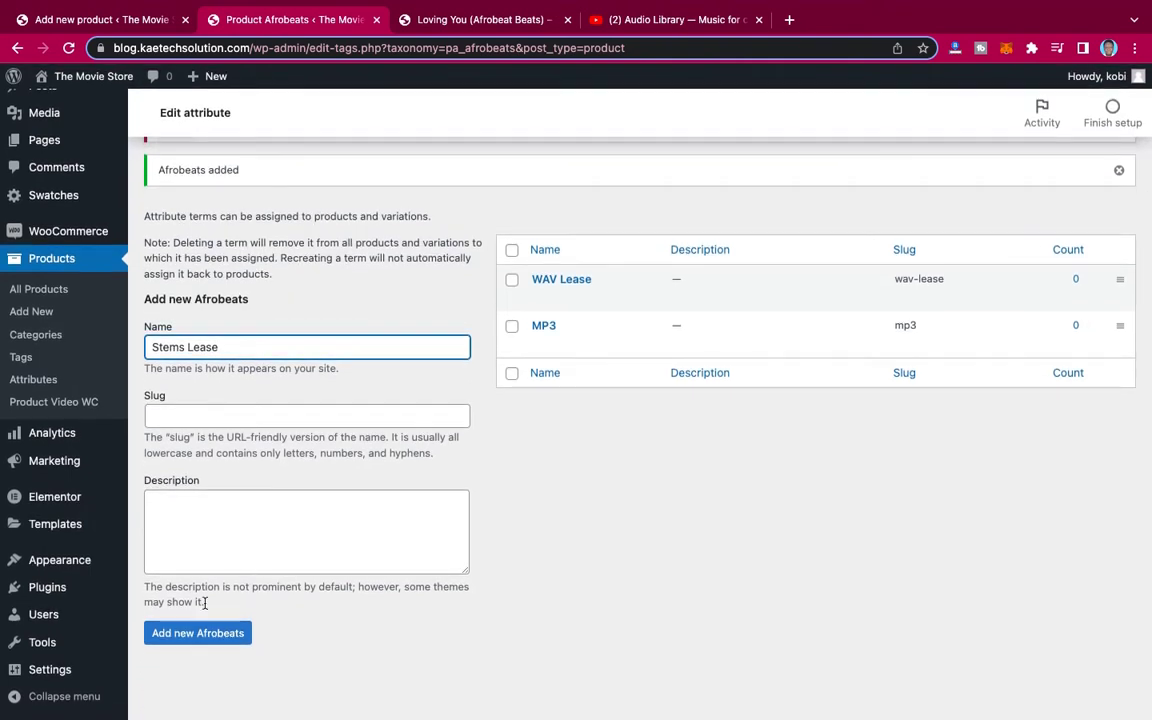
pyautogui.click(196, 632)
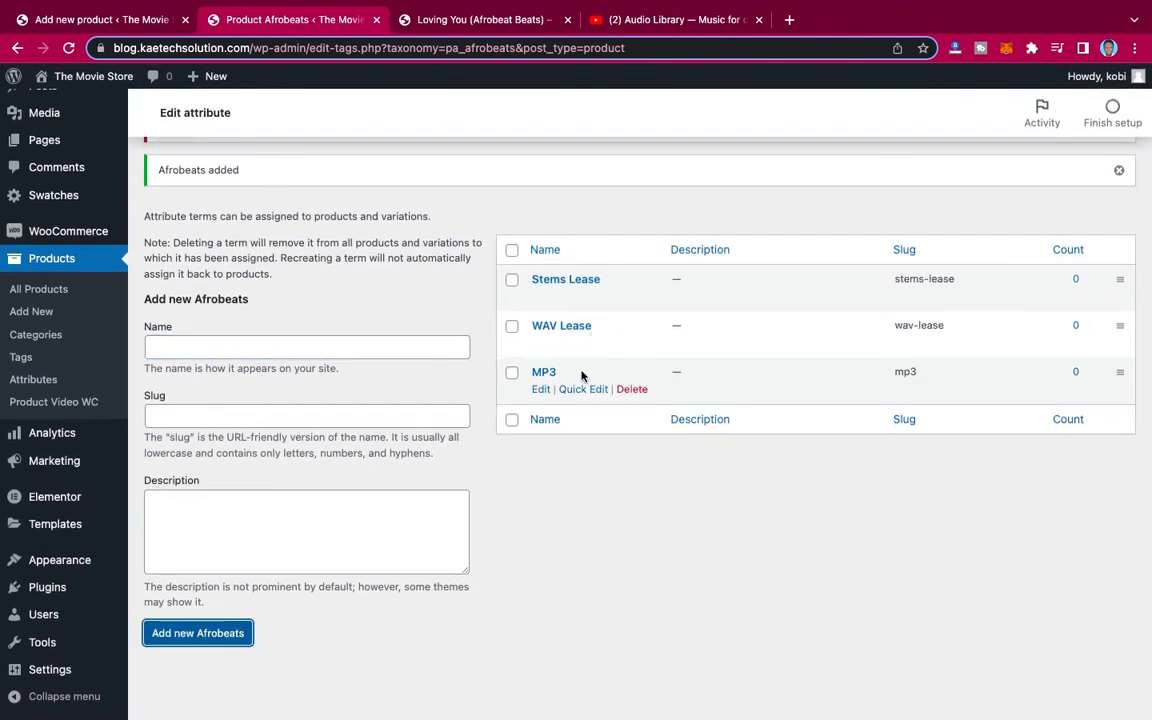
# Add the term "Unlimited Lease" to the Afrobeats attribute and return to the new product's form
pyautogui.click(270, 351)
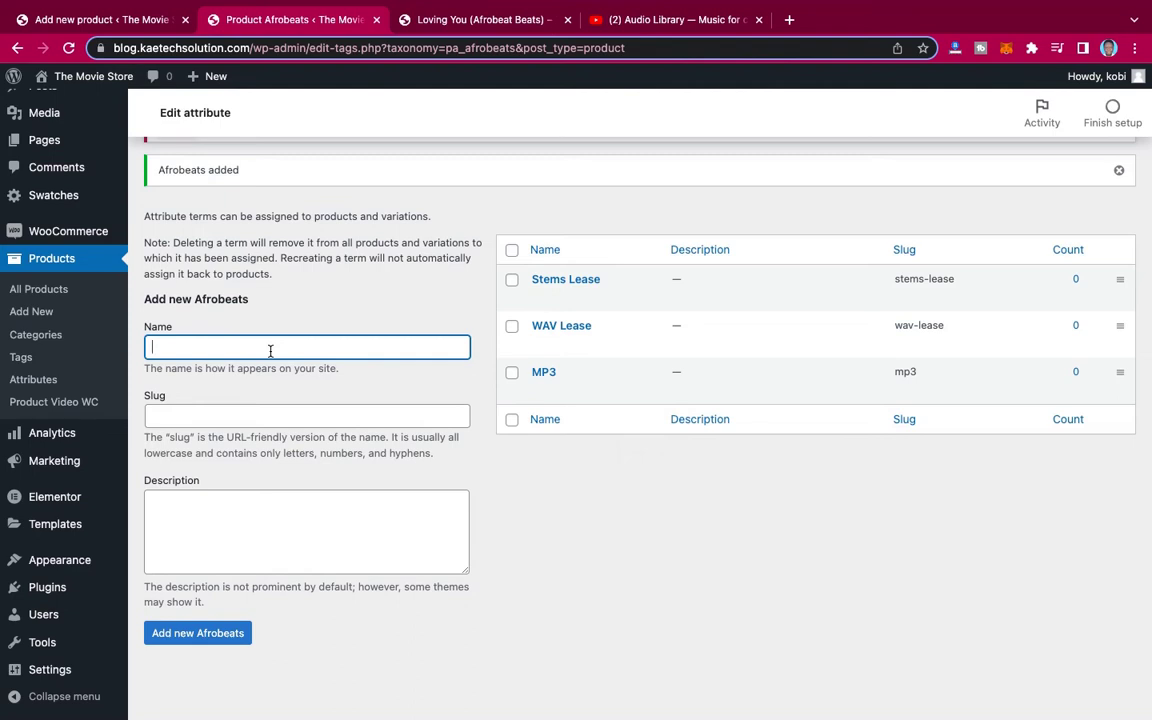
pyautogui.write('Unlimited Lease')
pyautogui.click(198, 632)
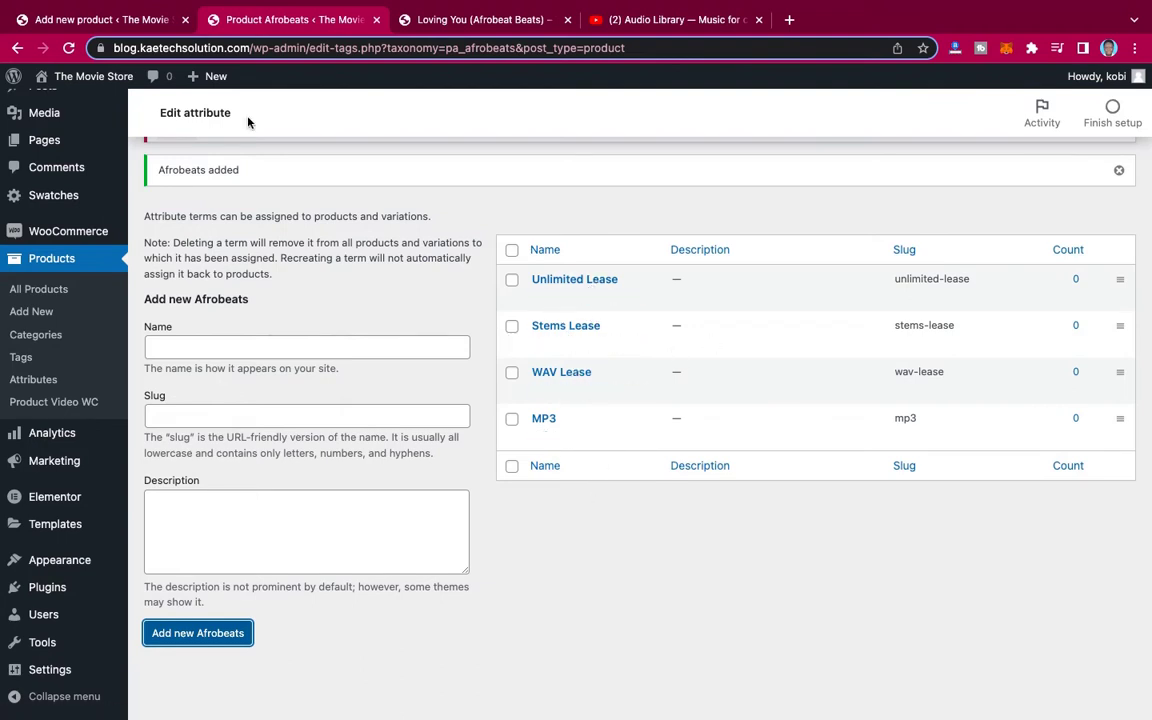
pyautogui.click(113, 25)
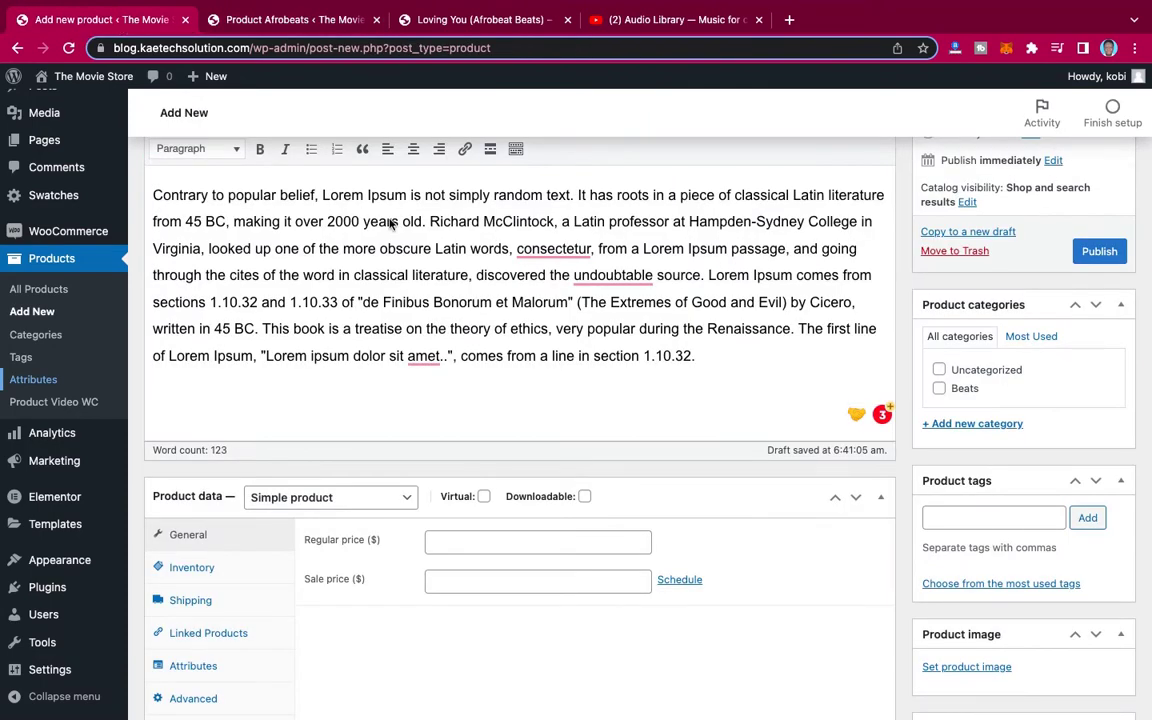
# Save the "My Afrobeats" product as a draft
pyautogui.scroll(3, 355, 203)
pyautogui.scroll(-1, 390, 224)
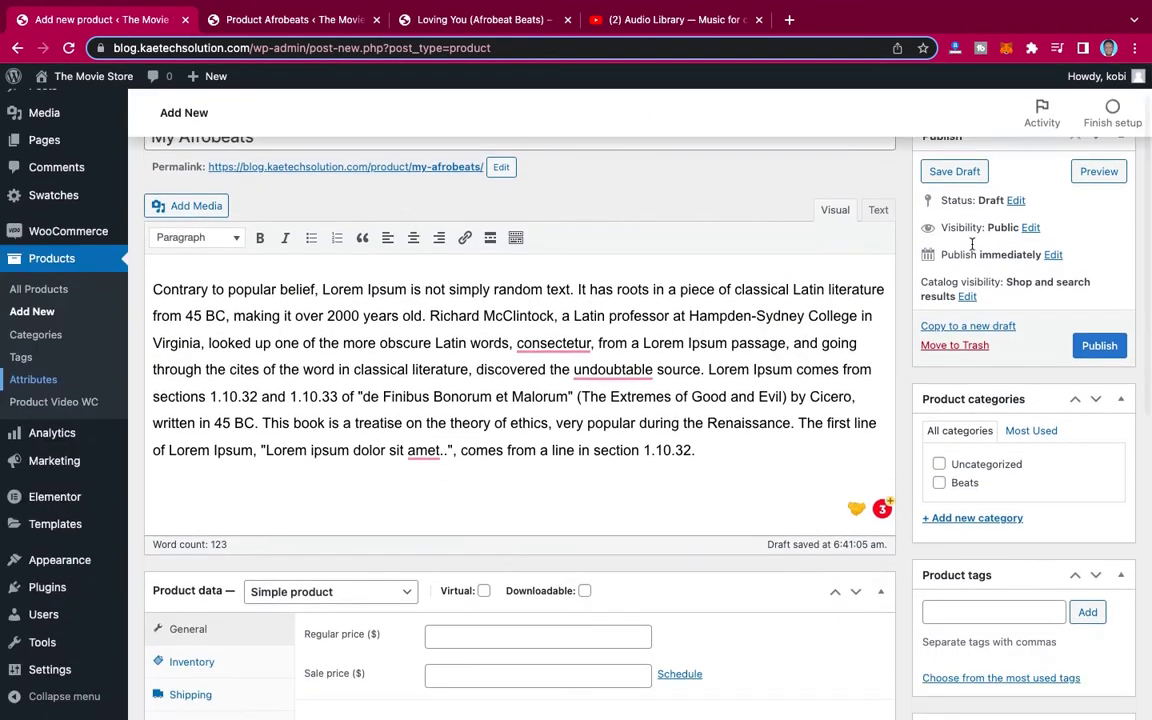
pyautogui.click(963, 174)
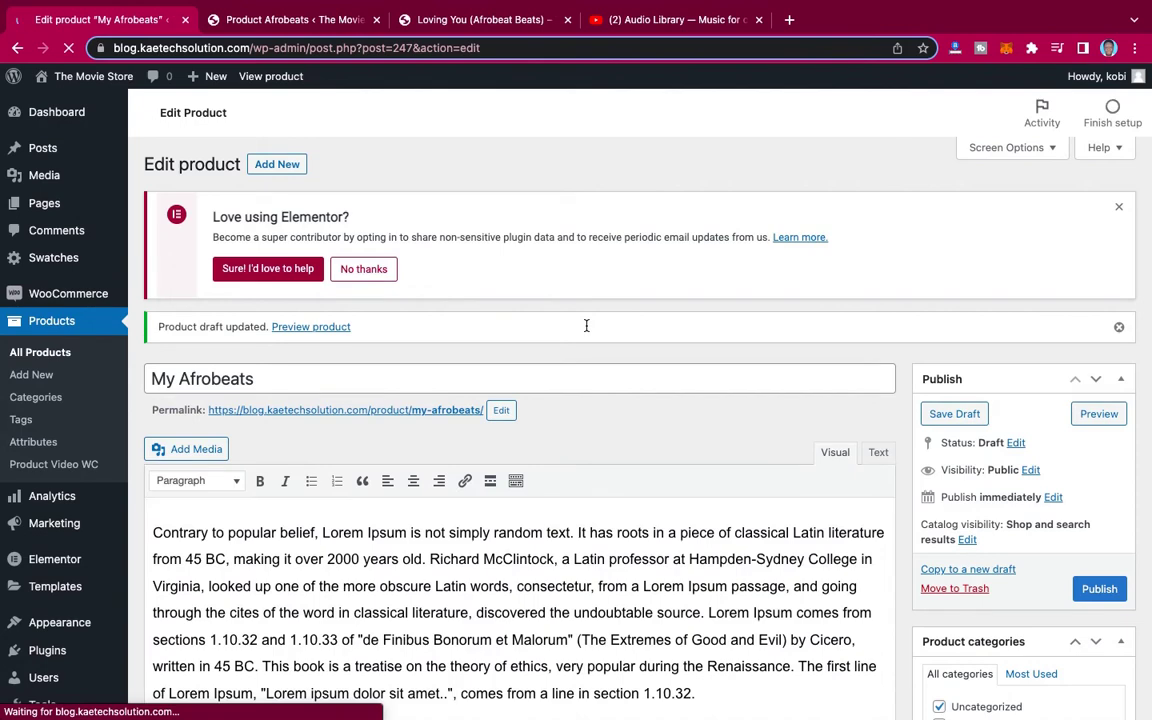
pyautogui.scroll(-7, 586, 330)
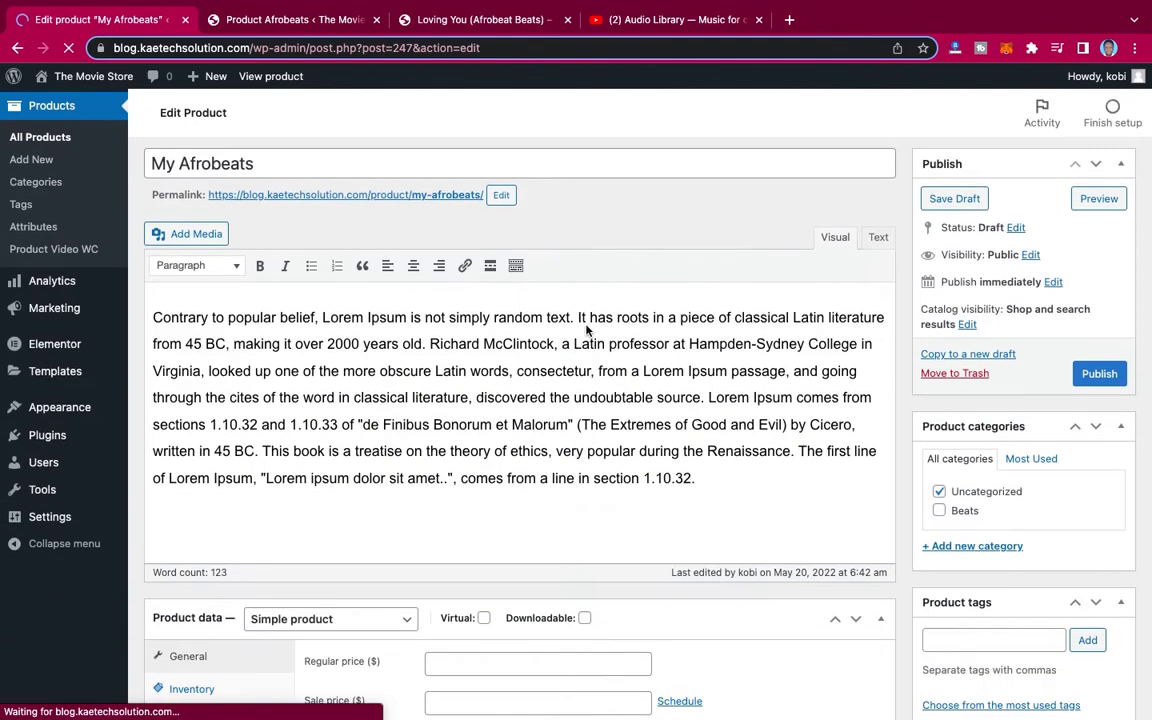
pyautogui.scroll(1, 586, 325)
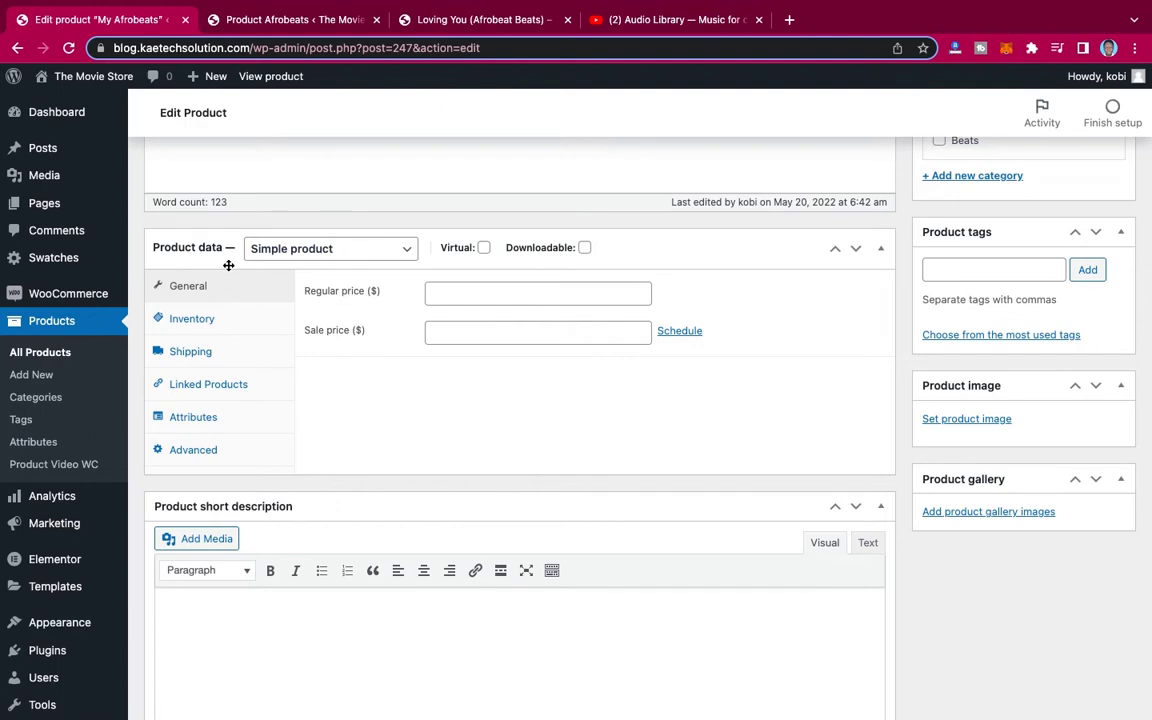
pyautogui.click(484, 248)
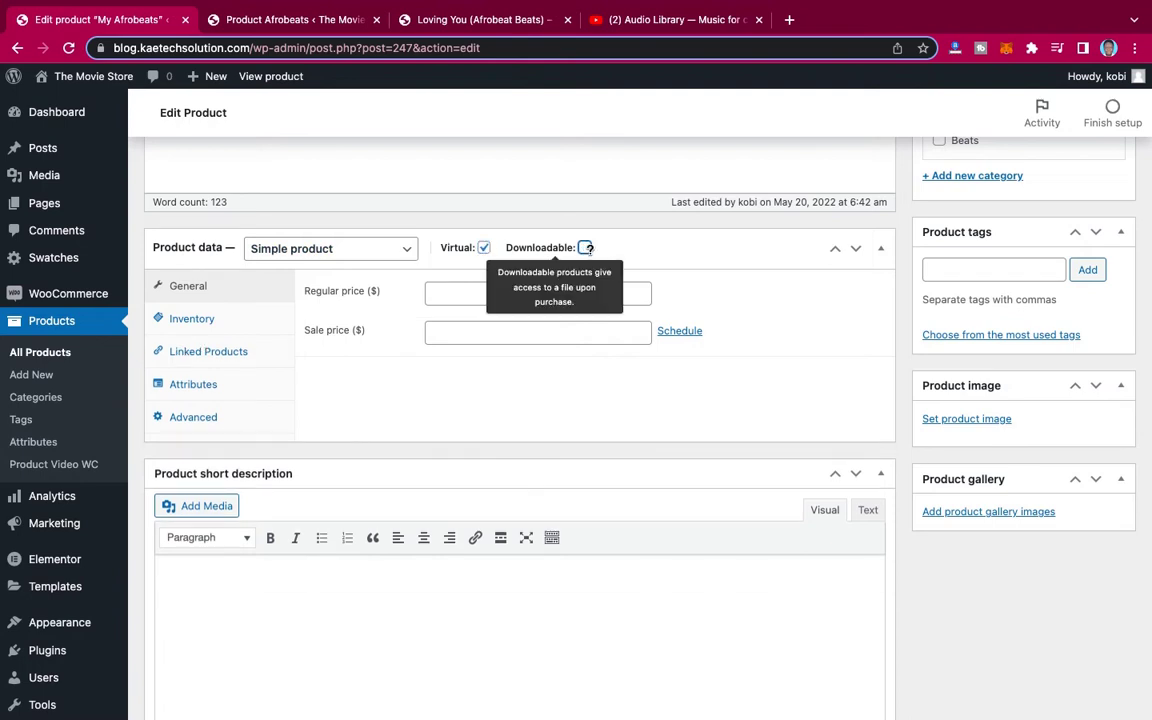
pyautogui.click(585, 248)
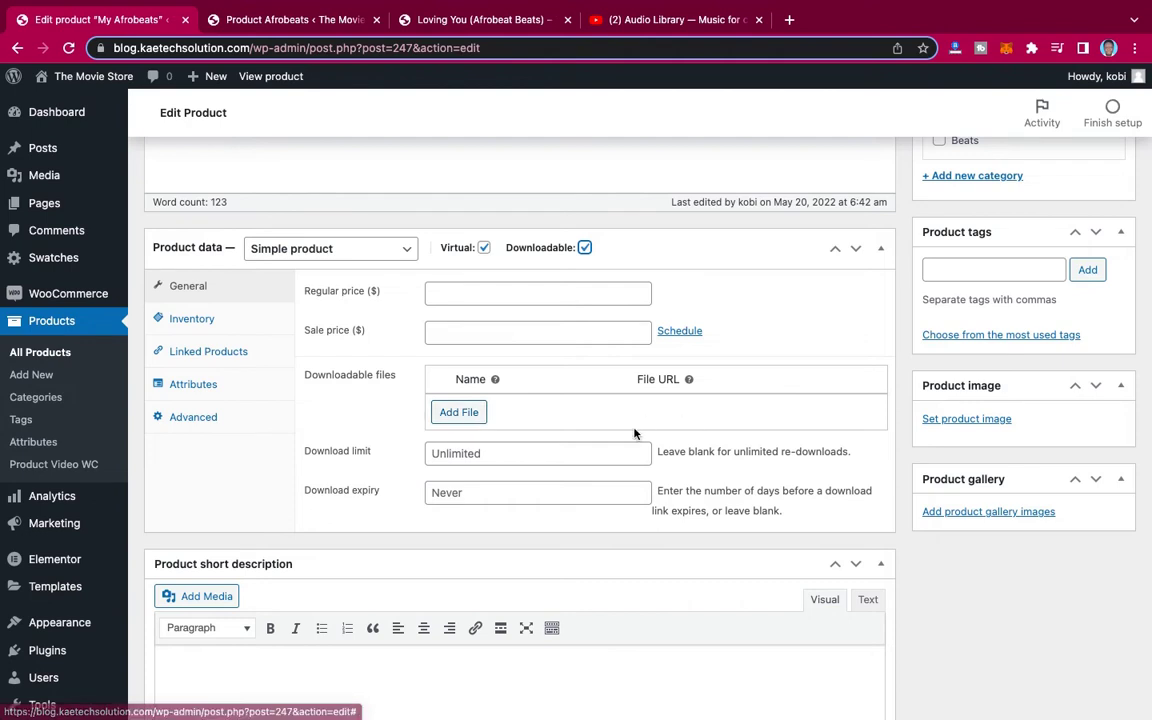
pyautogui.click(585, 248)
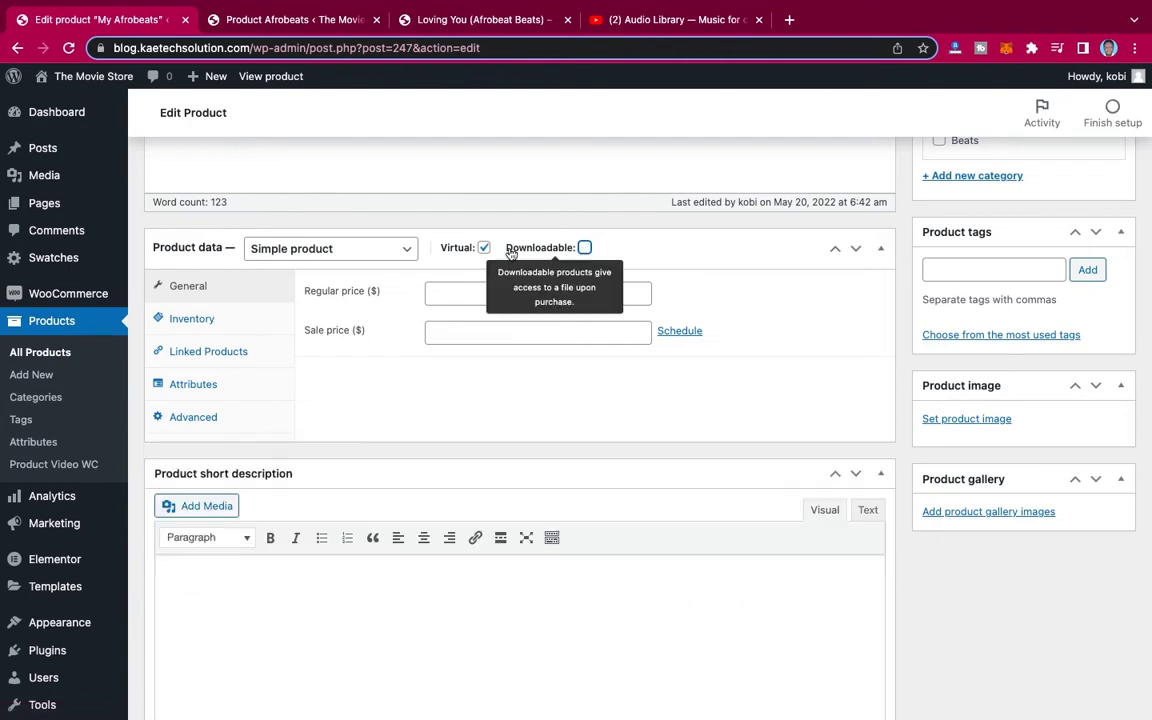
pyautogui.click(484, 248)
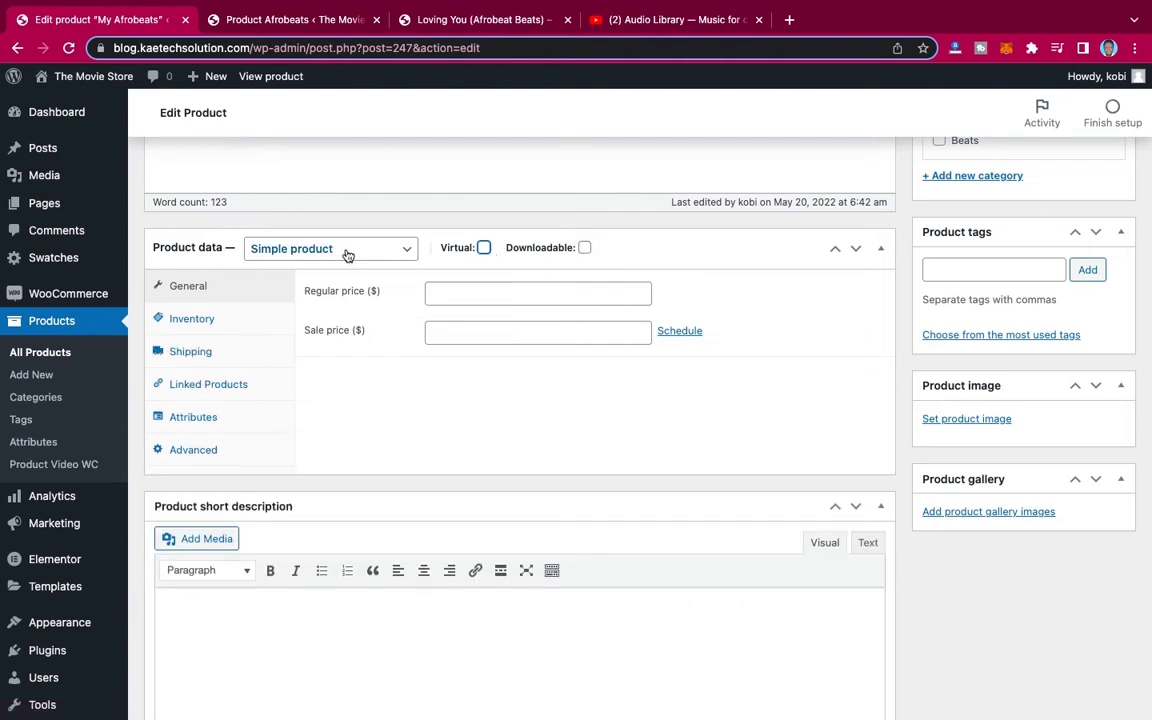
# Change the product type to Variable product and add the Afrobeats attribute to the product
pyautogui.click(392, 249)
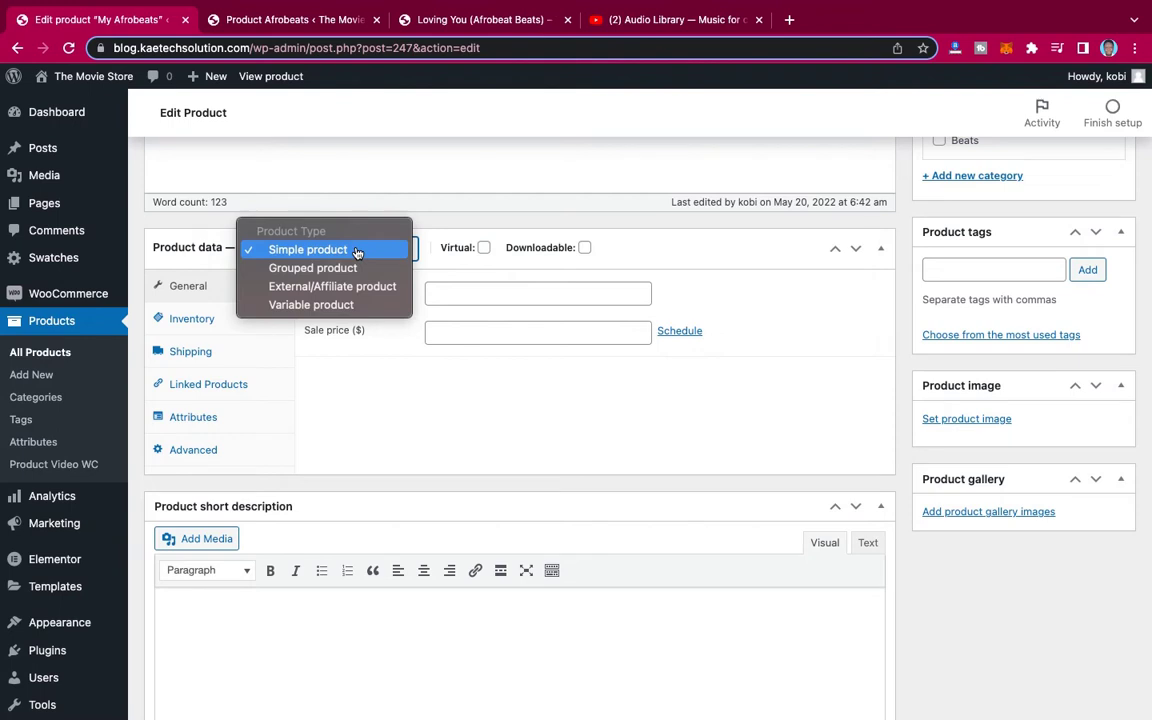
pyautogui.click(328, 306)
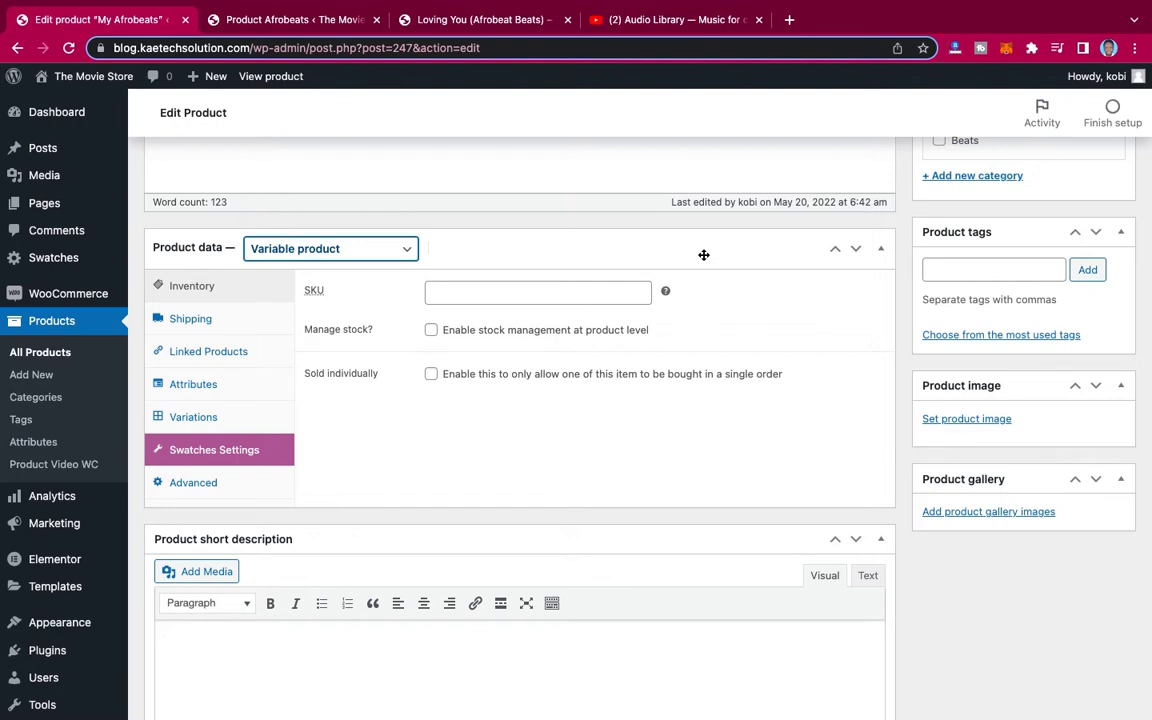
pyautogui.click(196, 389)
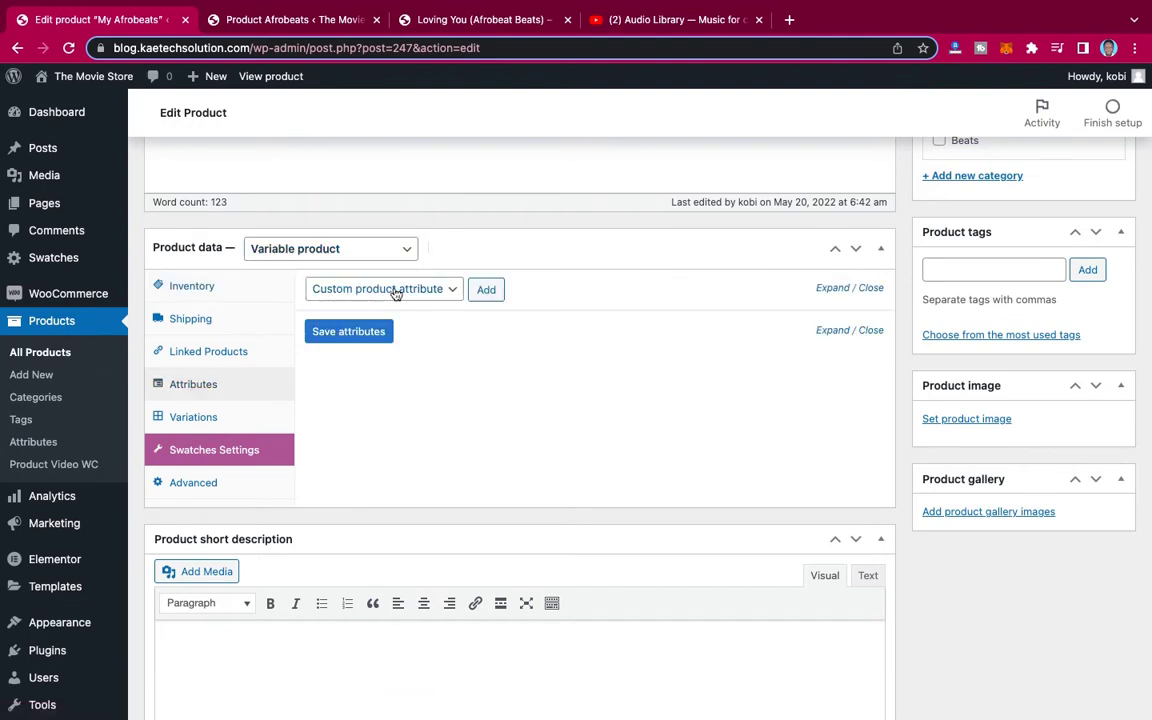
pyautogui.click(425, 290)
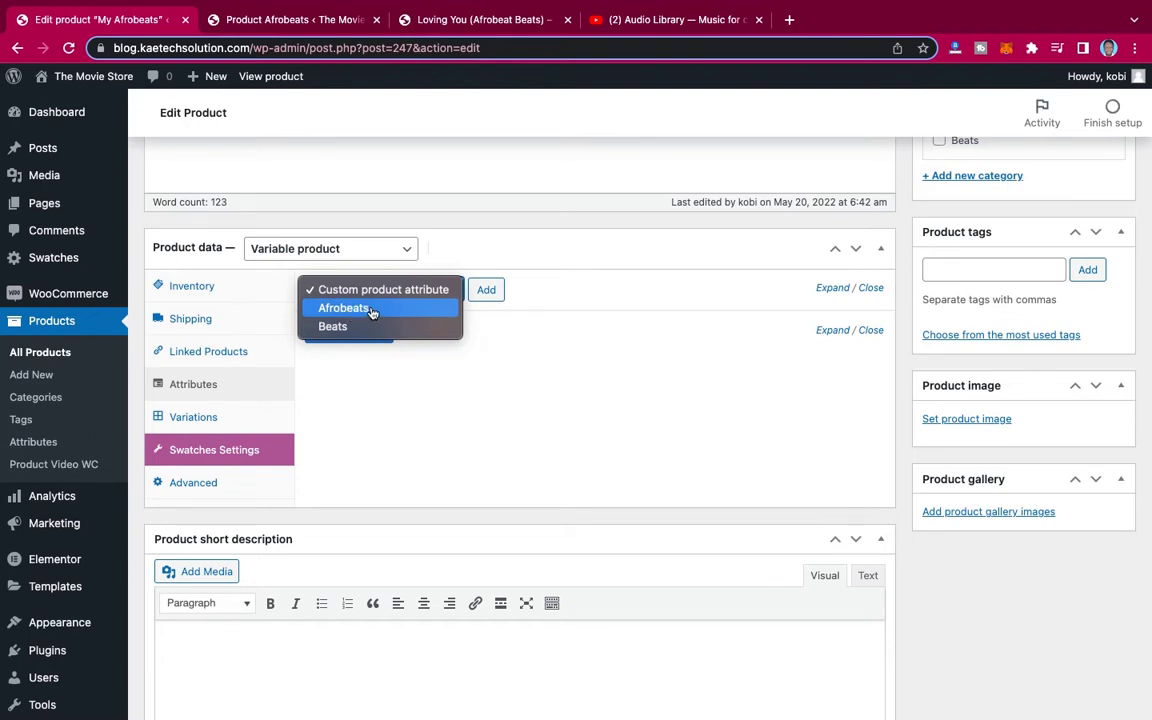
pyautogui.click(371, 310)
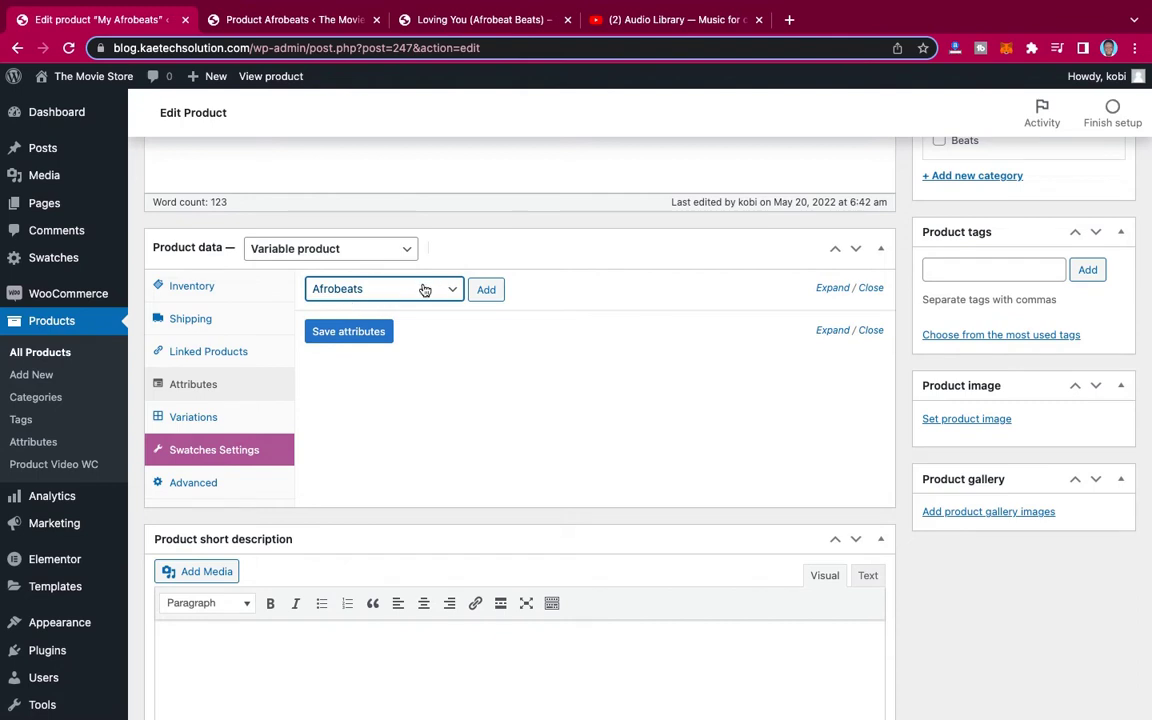
pyautogui.click(488, 291)
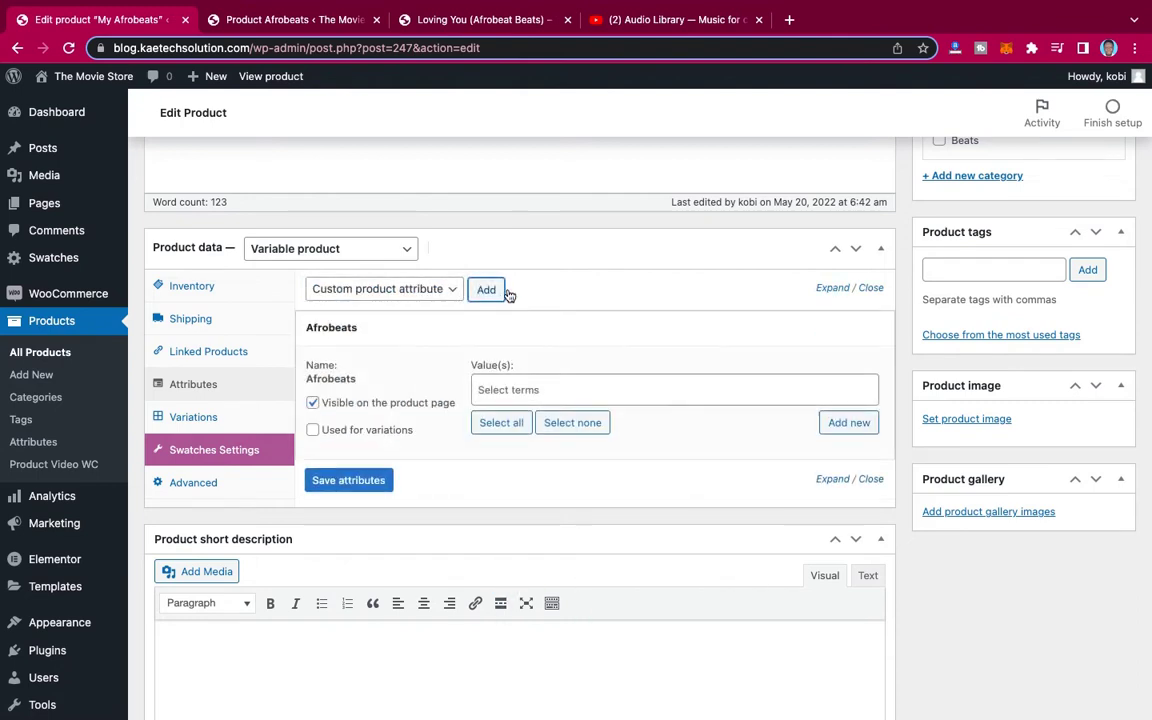
# Include all terms of the Afrobeats attribute, enable it for variations, and save the attributes
pyautogui.click(508, 423)
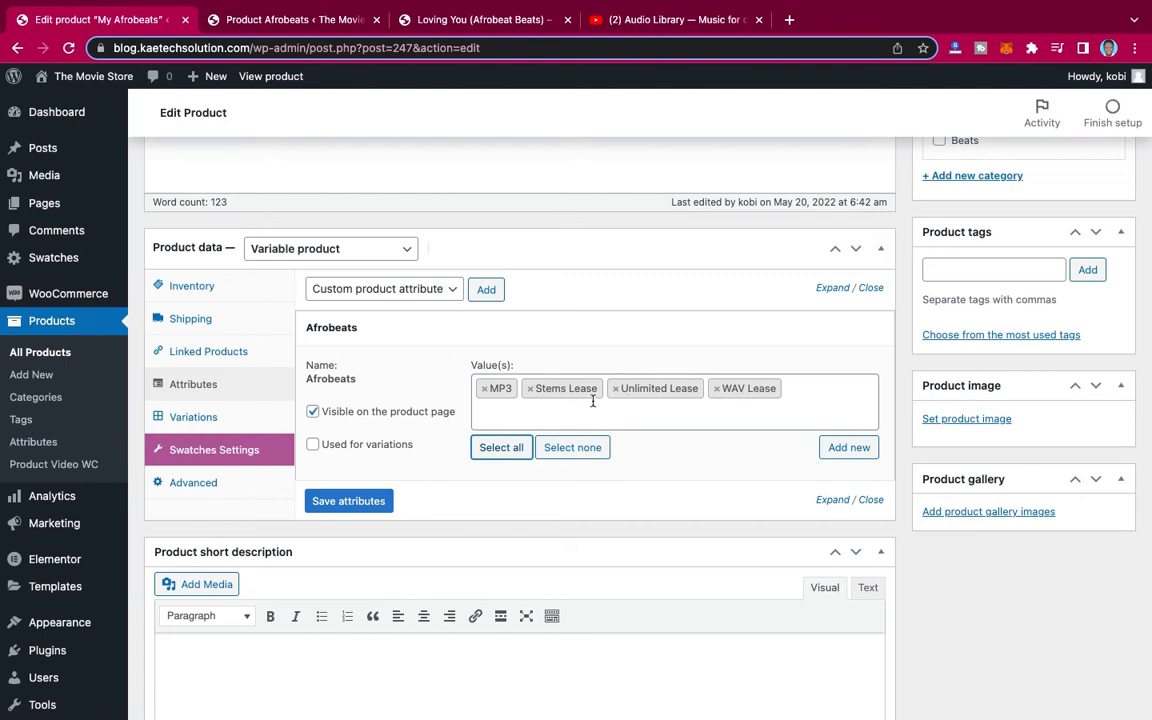
pyautogui.click(313, 447)
pyautogui.click(366, 501)
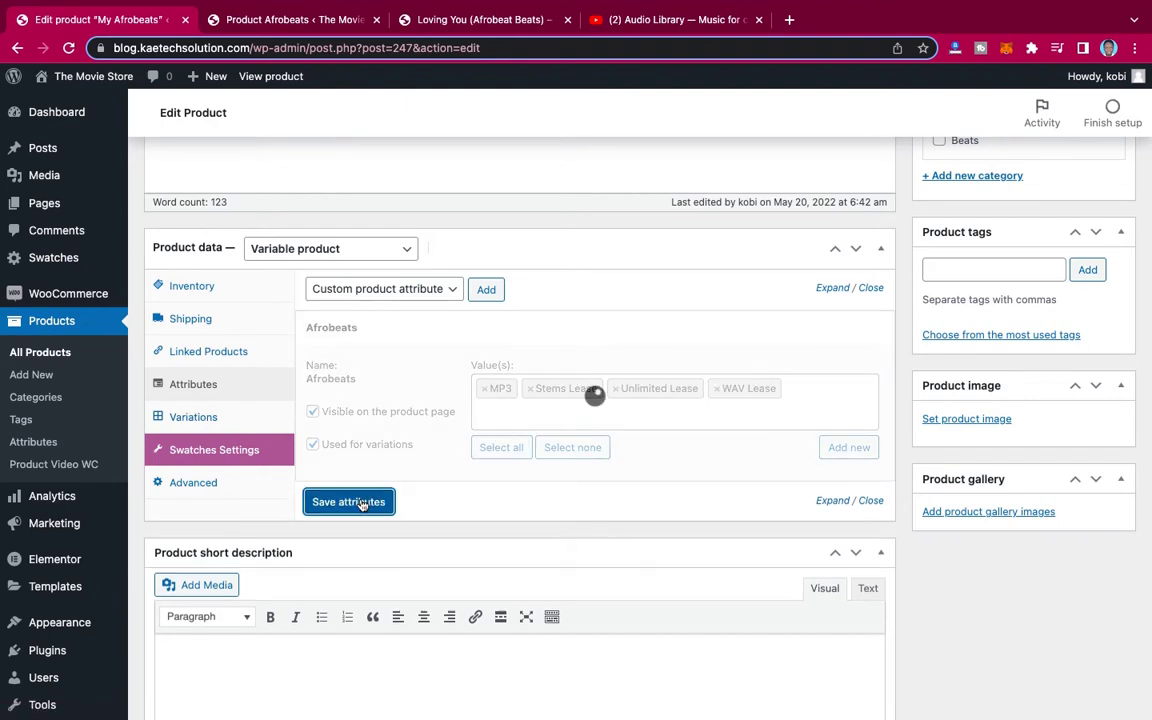
pyautogui.click(364, 368)
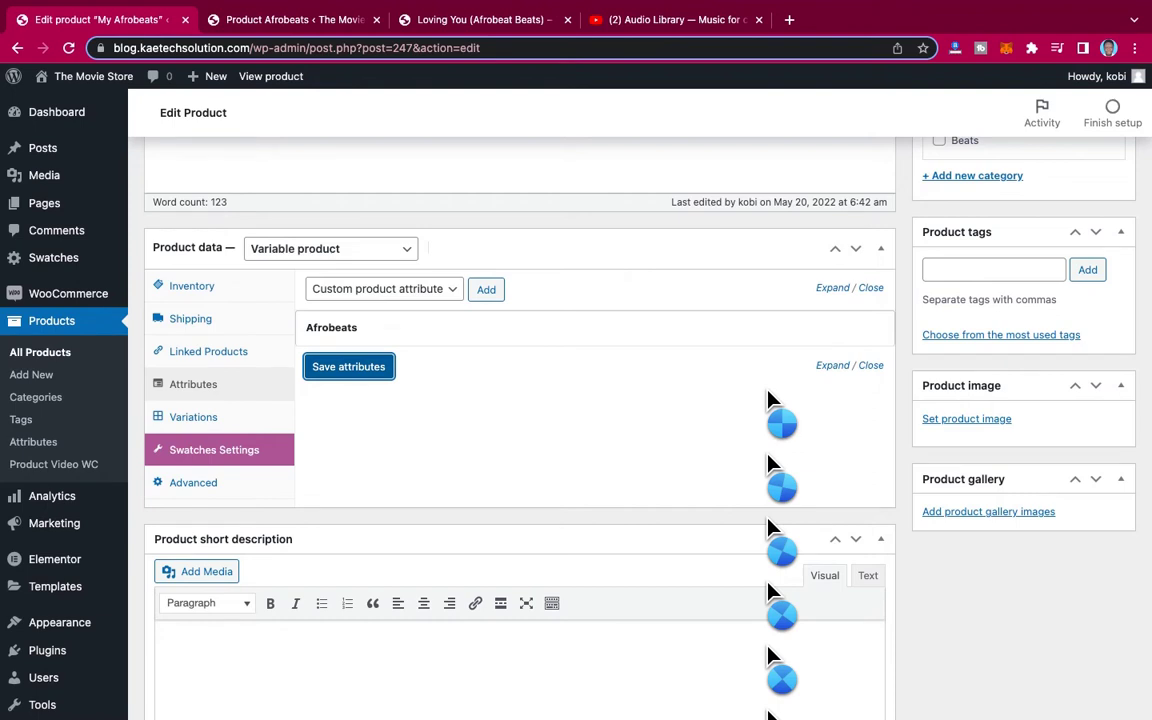
# Create the product's variations from all attributes and accept the confirmations
pyautogui.click(190, 420)
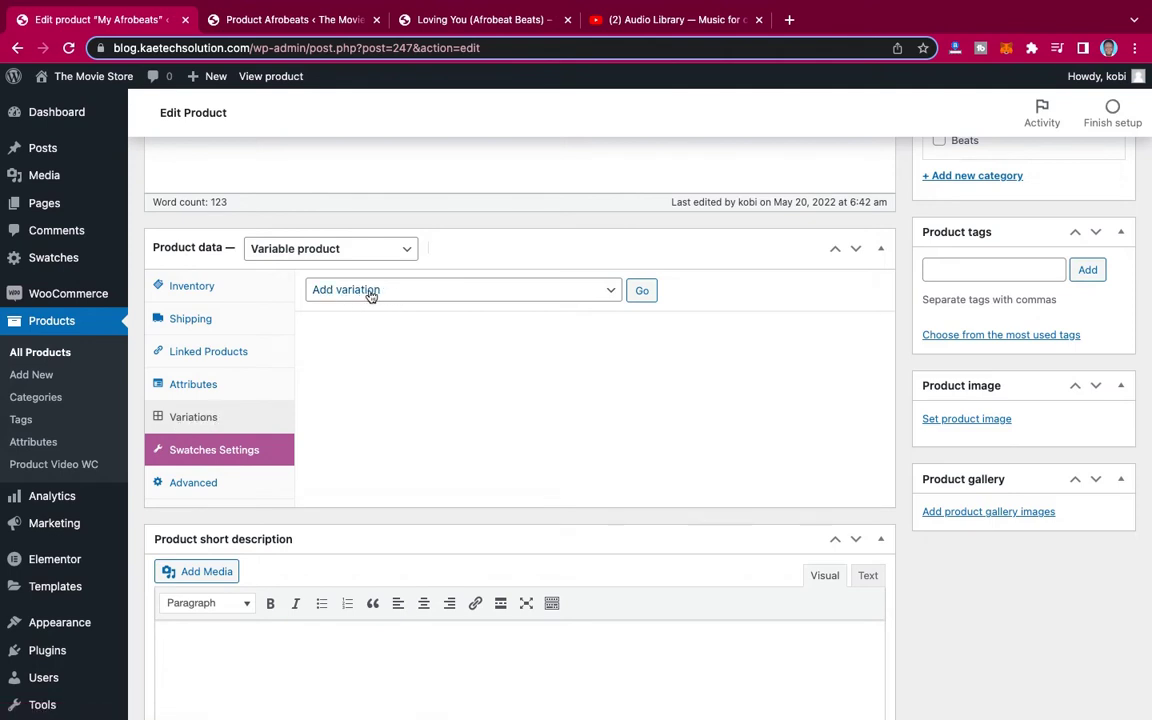
pyautogui.click(460, 289)
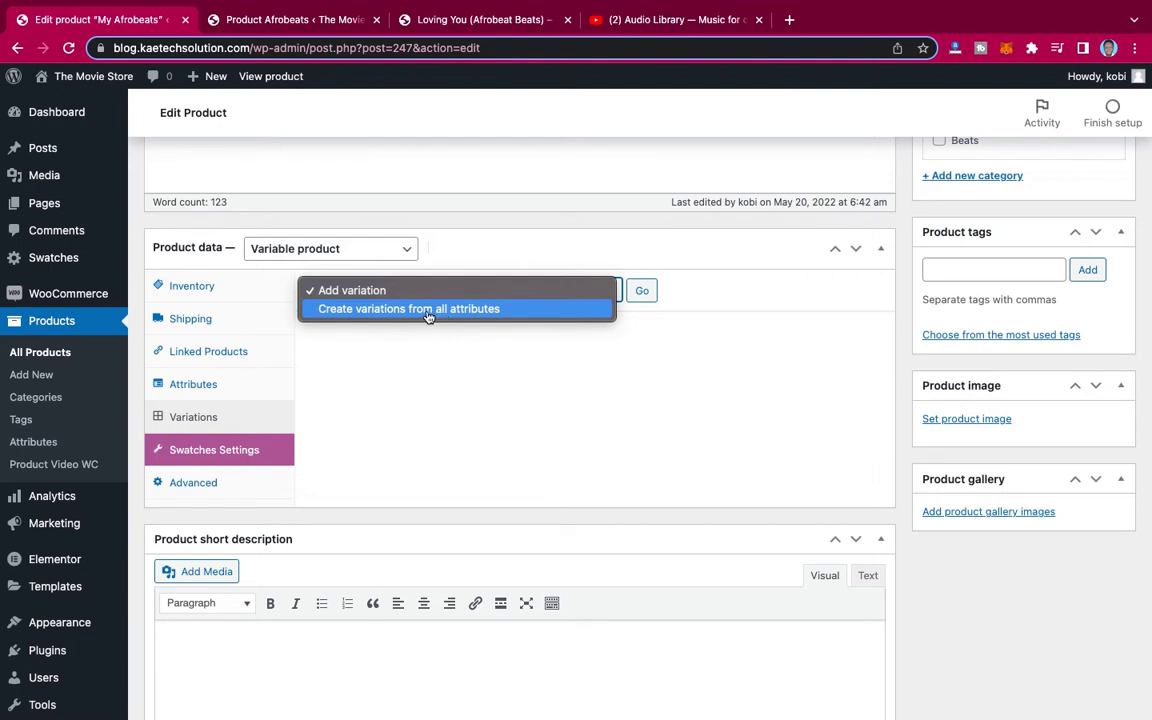
pyautogui.click(428, 310)
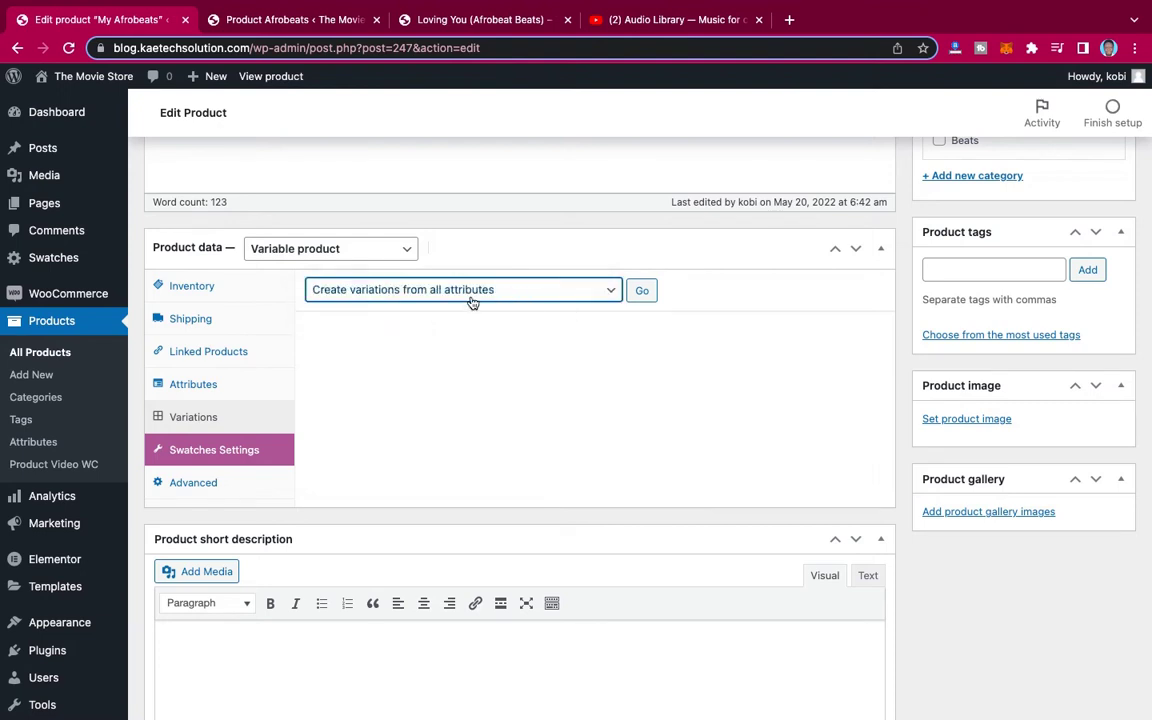
pyautogui.click(644, 291)
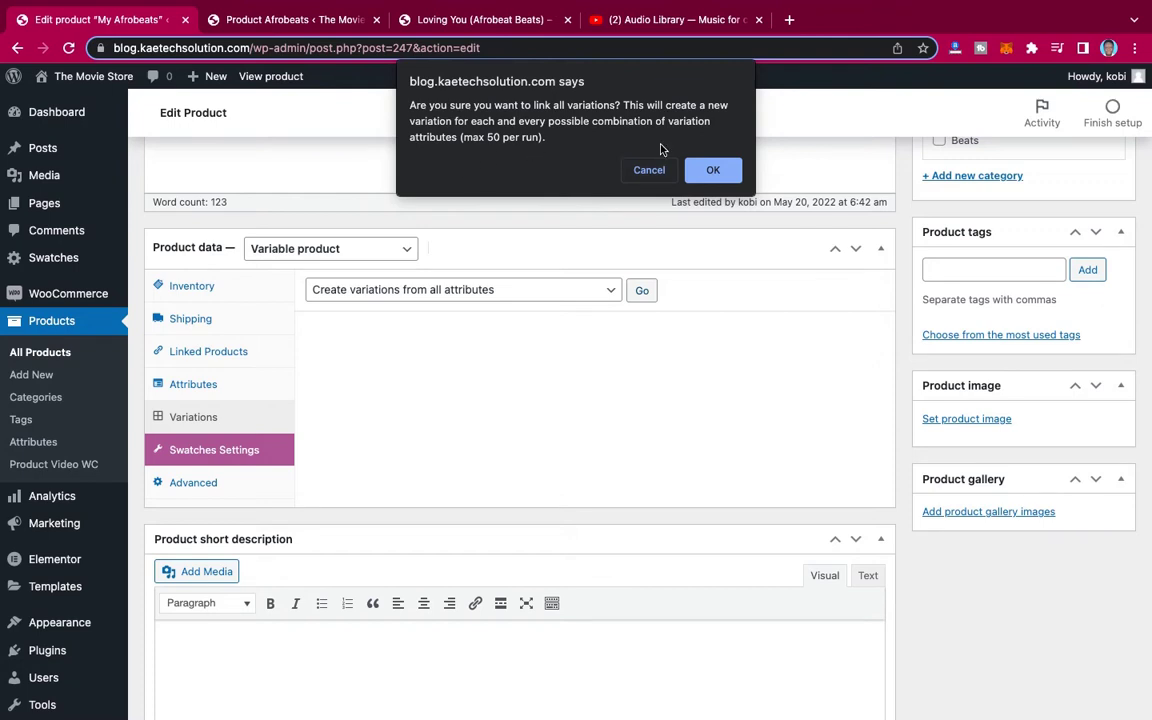
pyautogui.click(721, 174)
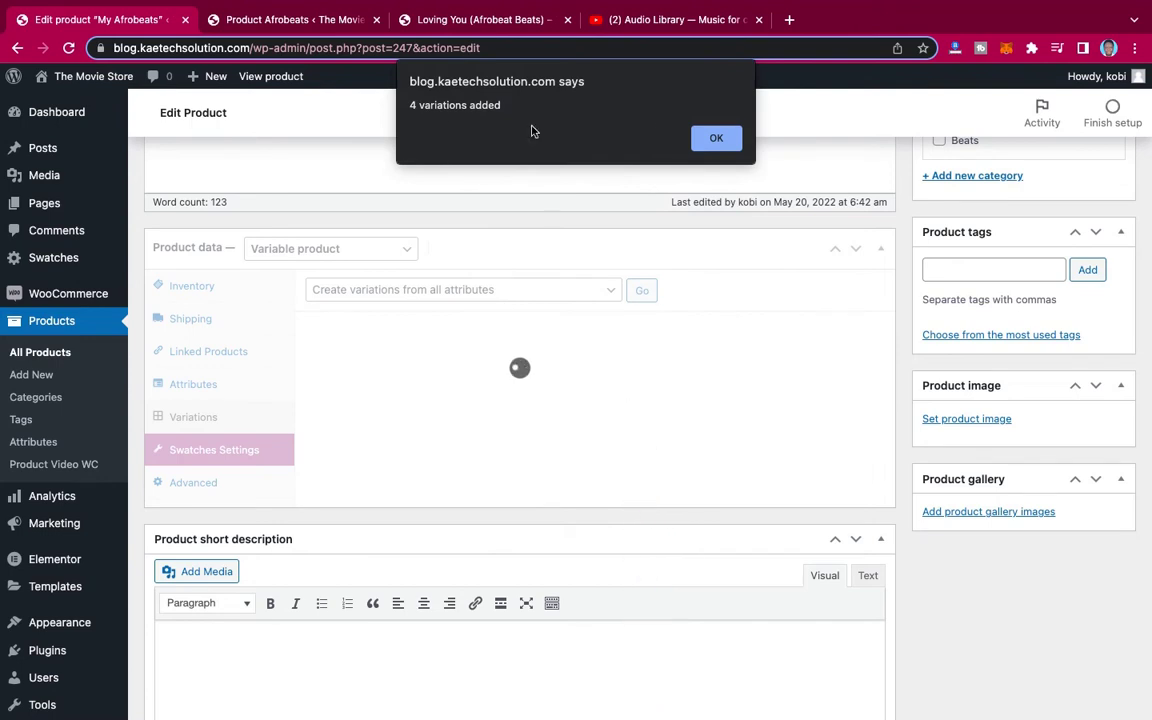
pyautogui.click(712, 138)
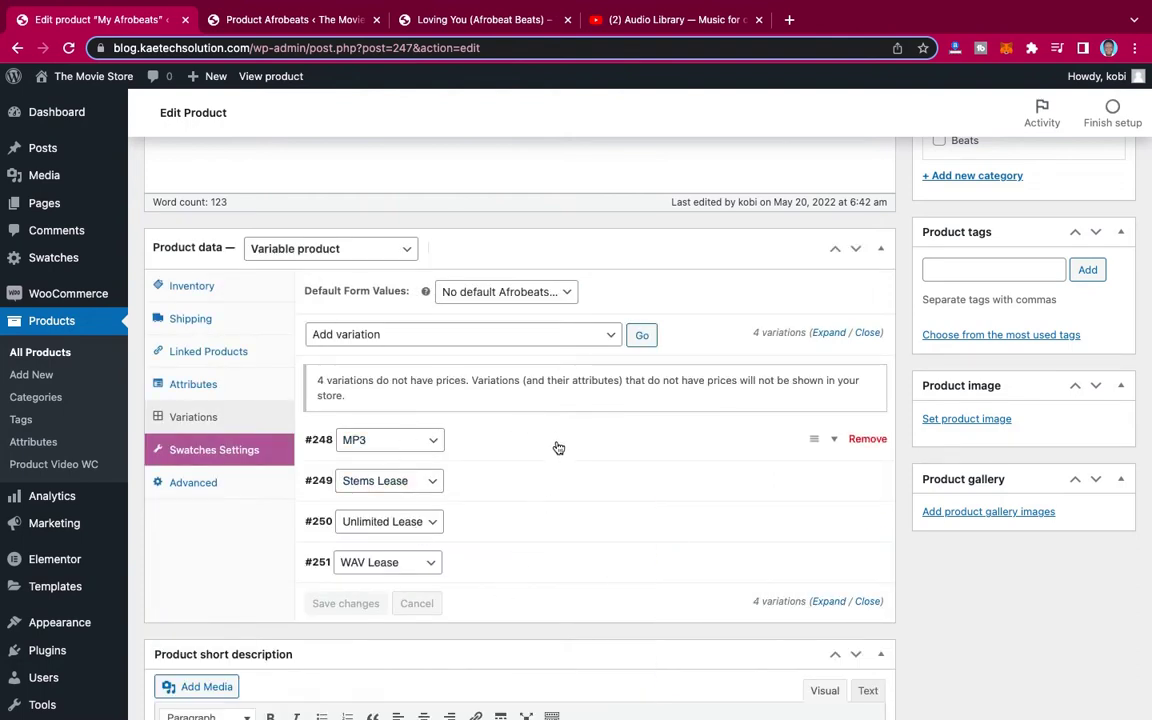
# Reorder the variations so that WAV Lease sits directly below MP3
pyautogui.scroll(-1, 311, 372)
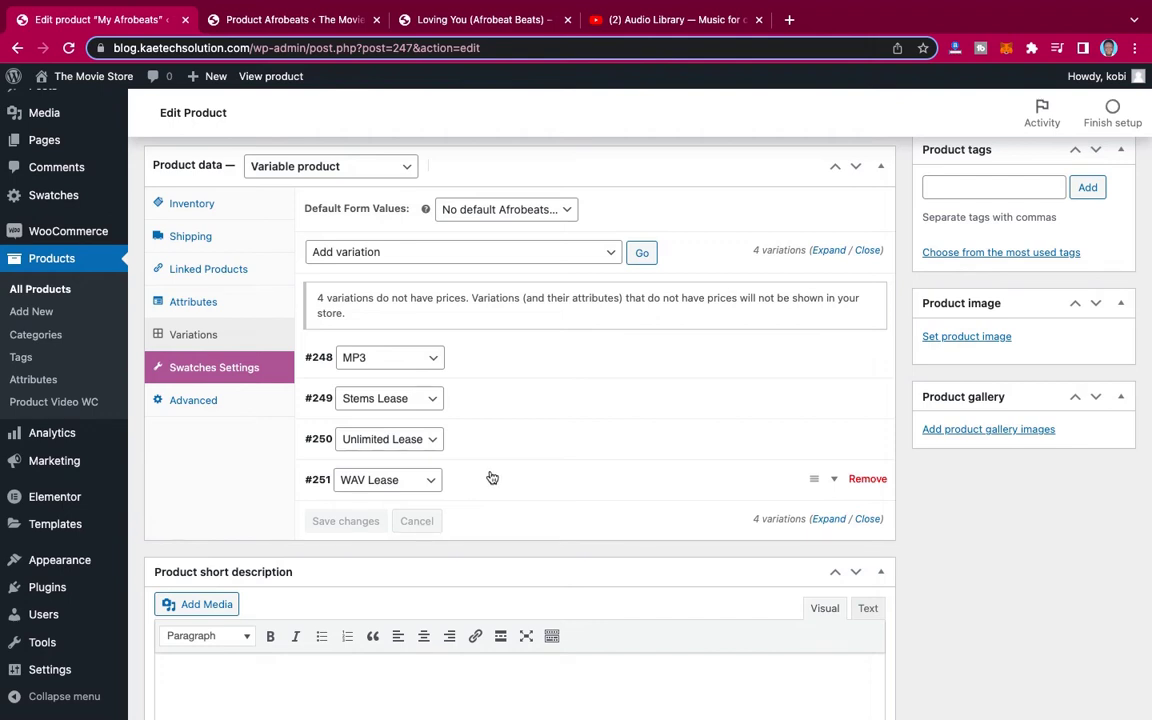
pyautogui.moveTo(492, 478); pyautogui.dragTo(807, 396)
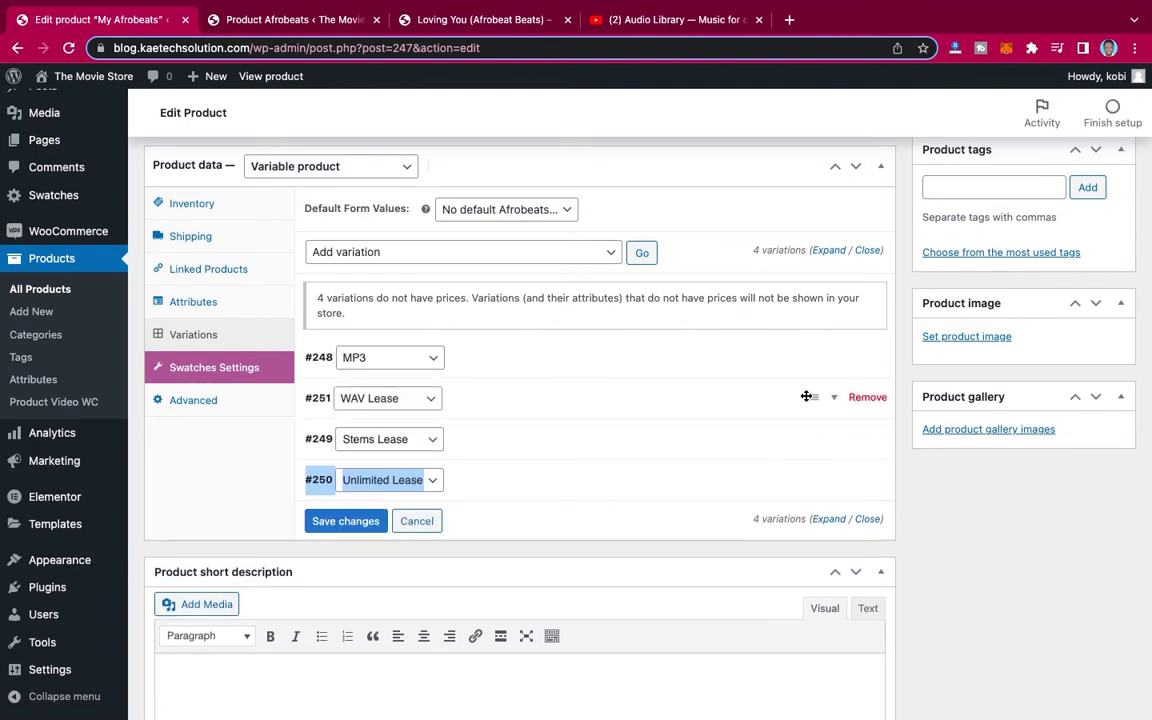
pyautogui.click(935, 495)
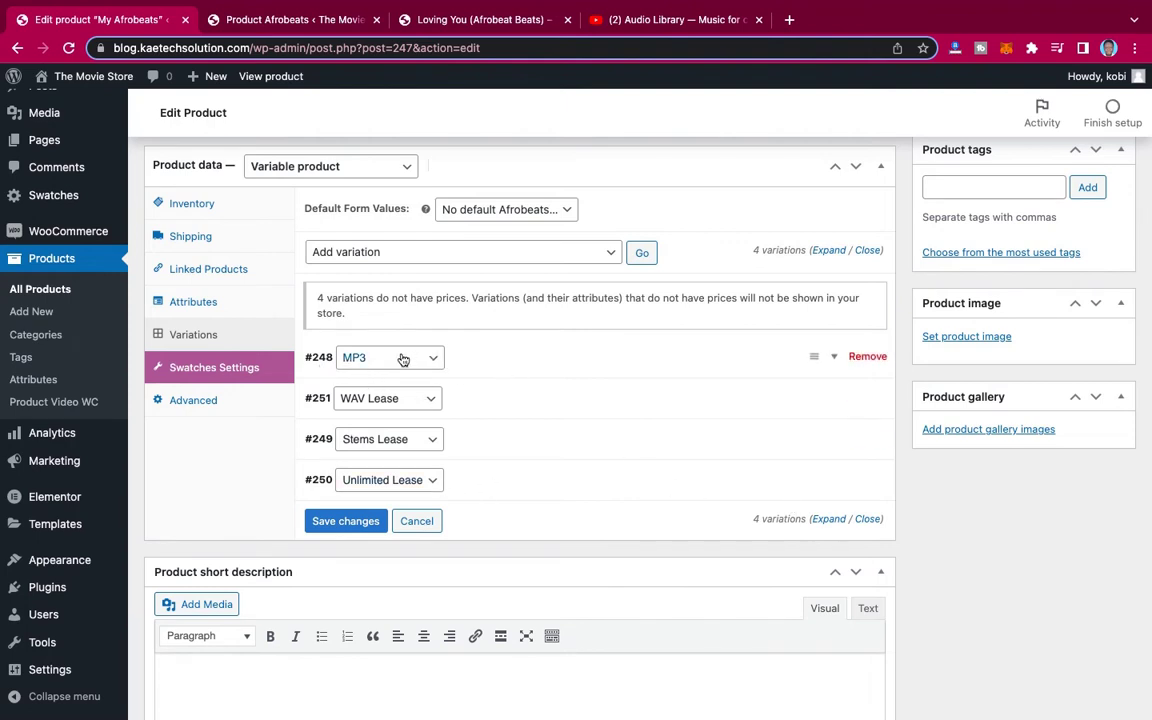
# Expand the MP3 variation's details and mark it as downloadable and virtual
pyautogui.click(553, 363)
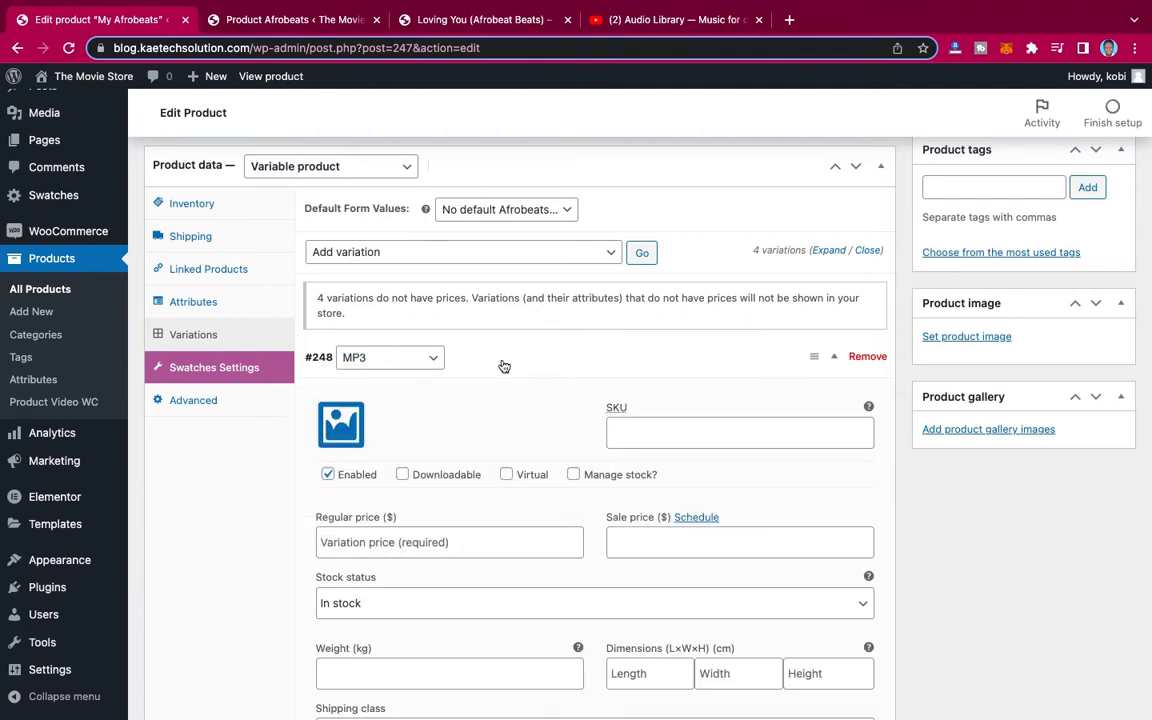
pyautogui.click(535, 363)
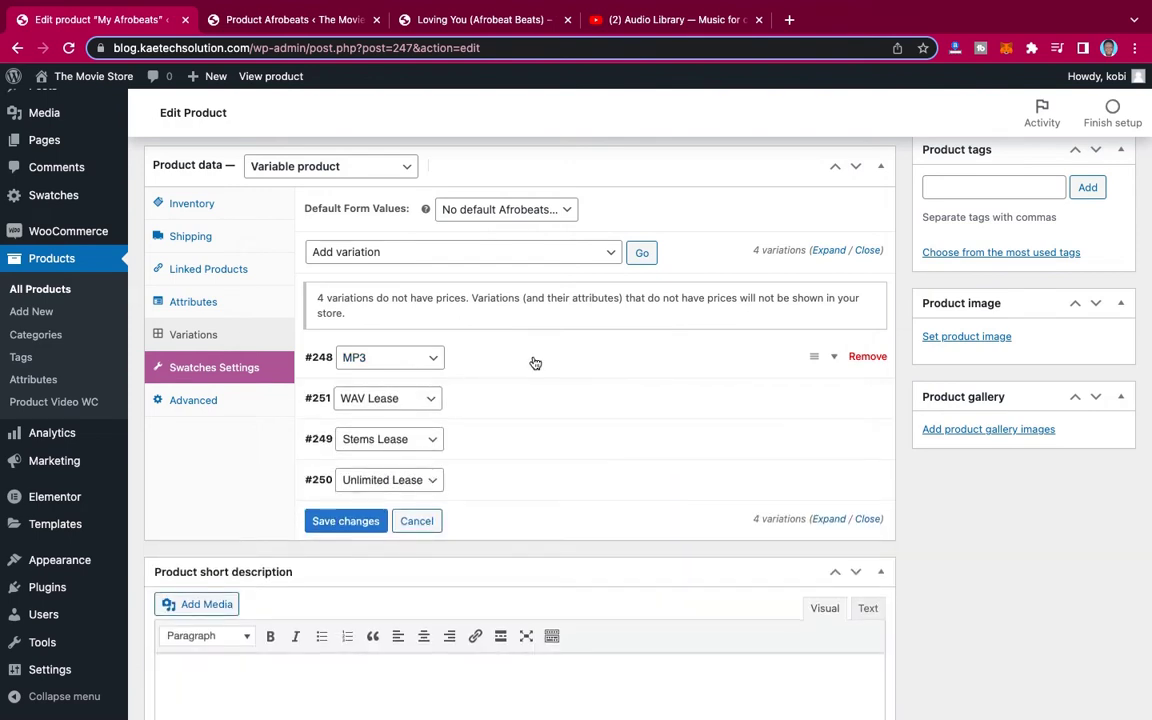
pyautogui.click(535, 363)
pyautogui.click(535, 363)
pyautogui.click(535, 363)
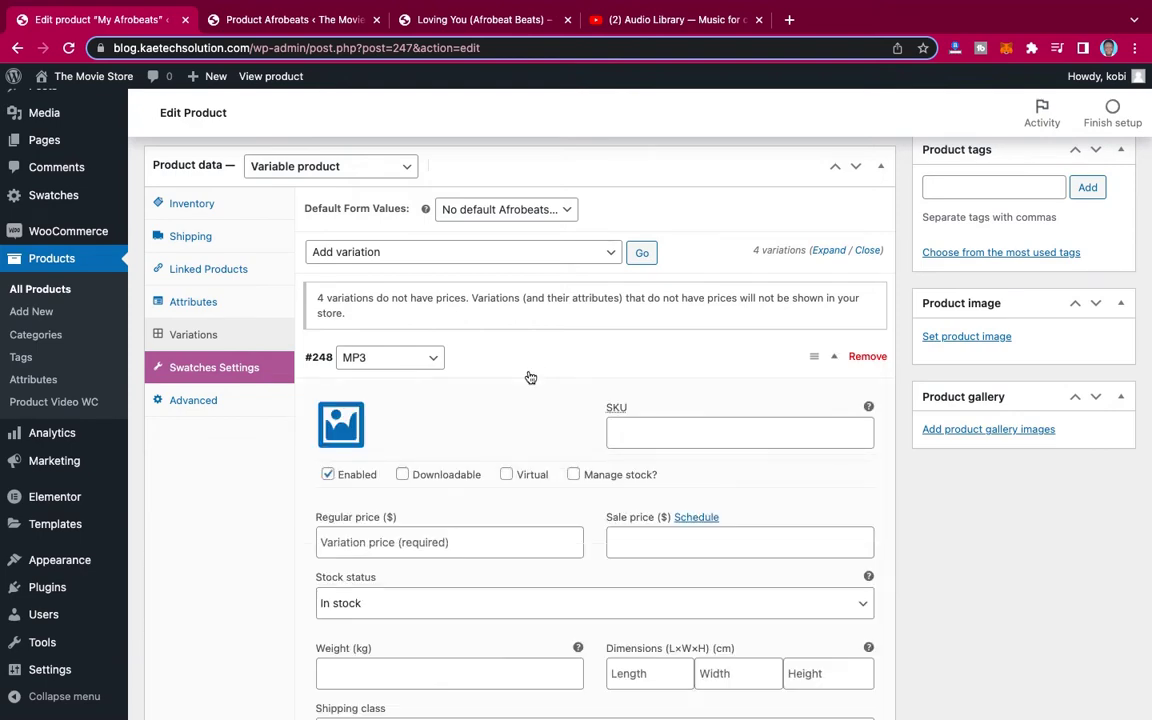
pyautogui.scroll(-5, 529, 376)
pyautogui.scroll(-1, 529, 376)
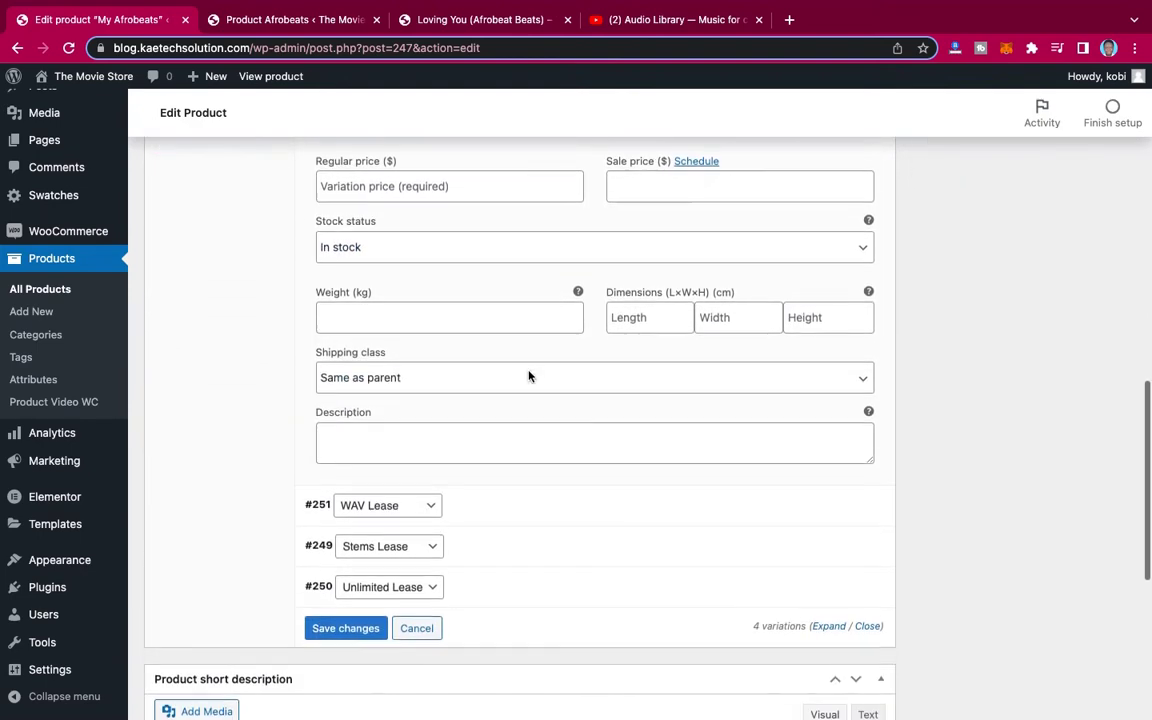
pyautogui.scroll(3, 530, 378)
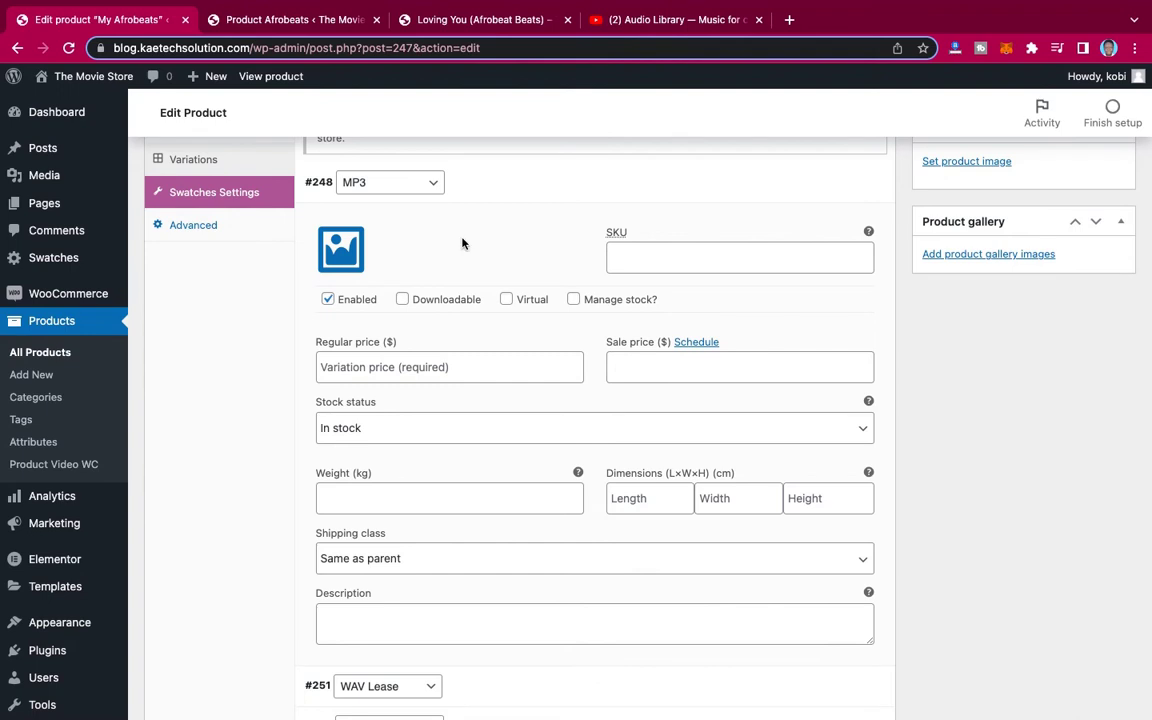
pyautogui.click(402, 299)
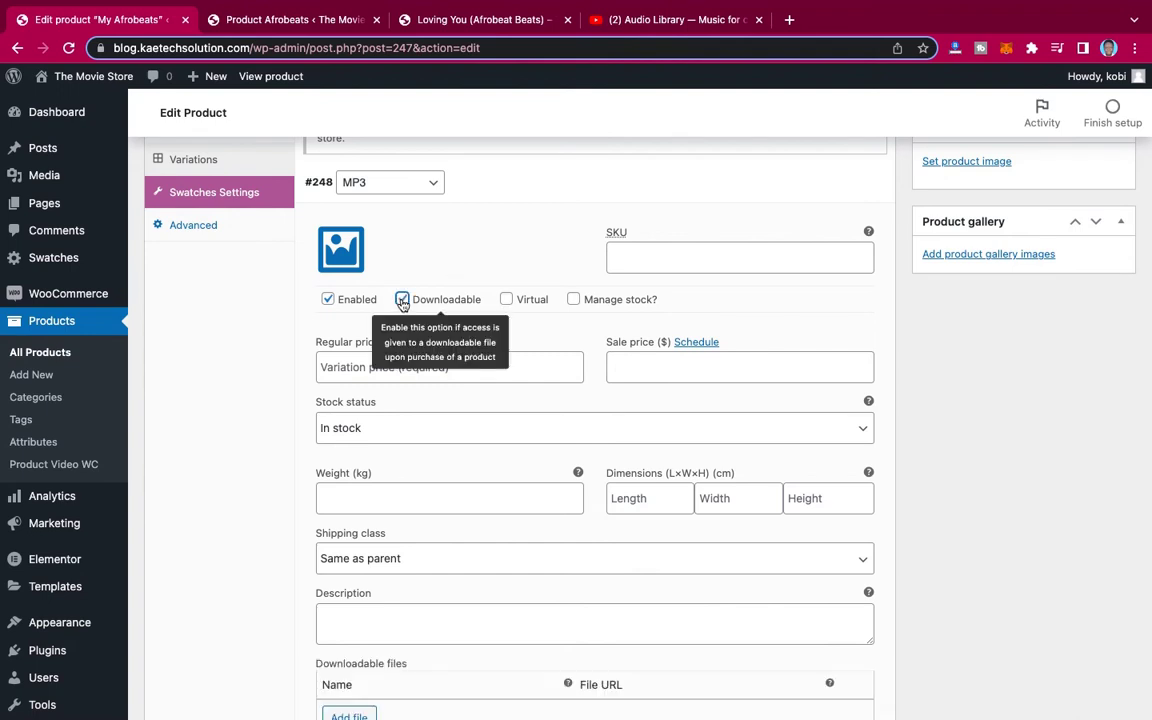
pyautogui.click(506, 300)
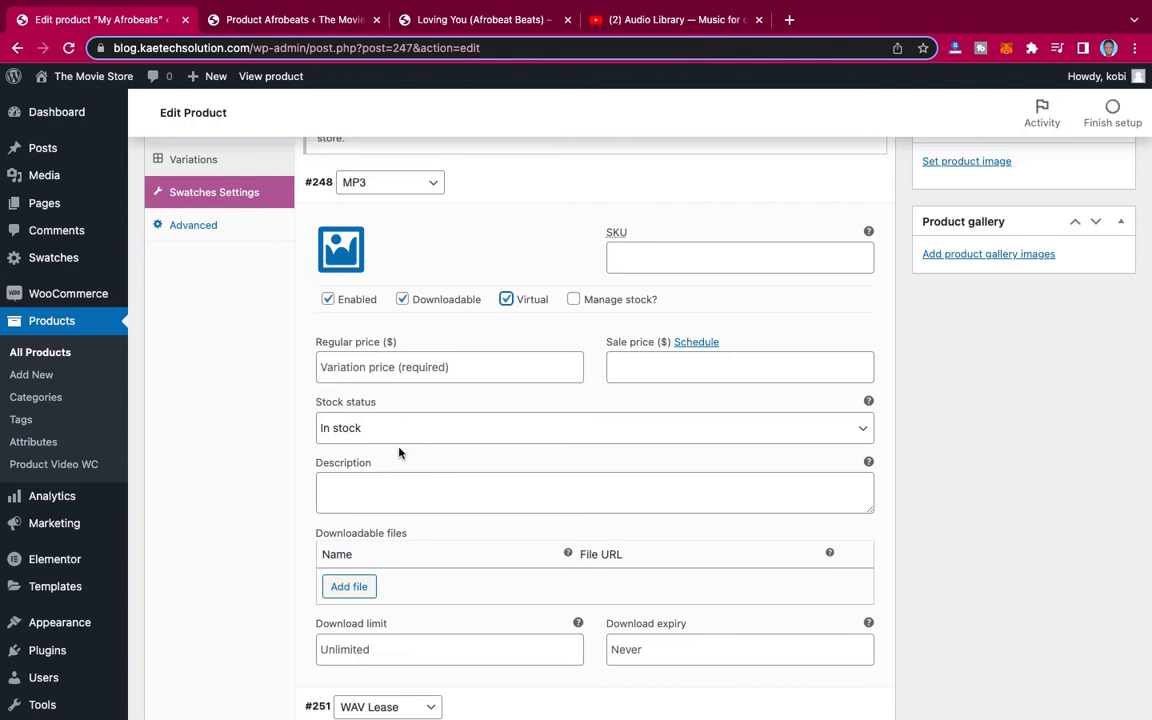
# Set the MP3 variation's regular price to $20
pyautogui.click(348, 364)
pyautogui.write('20')
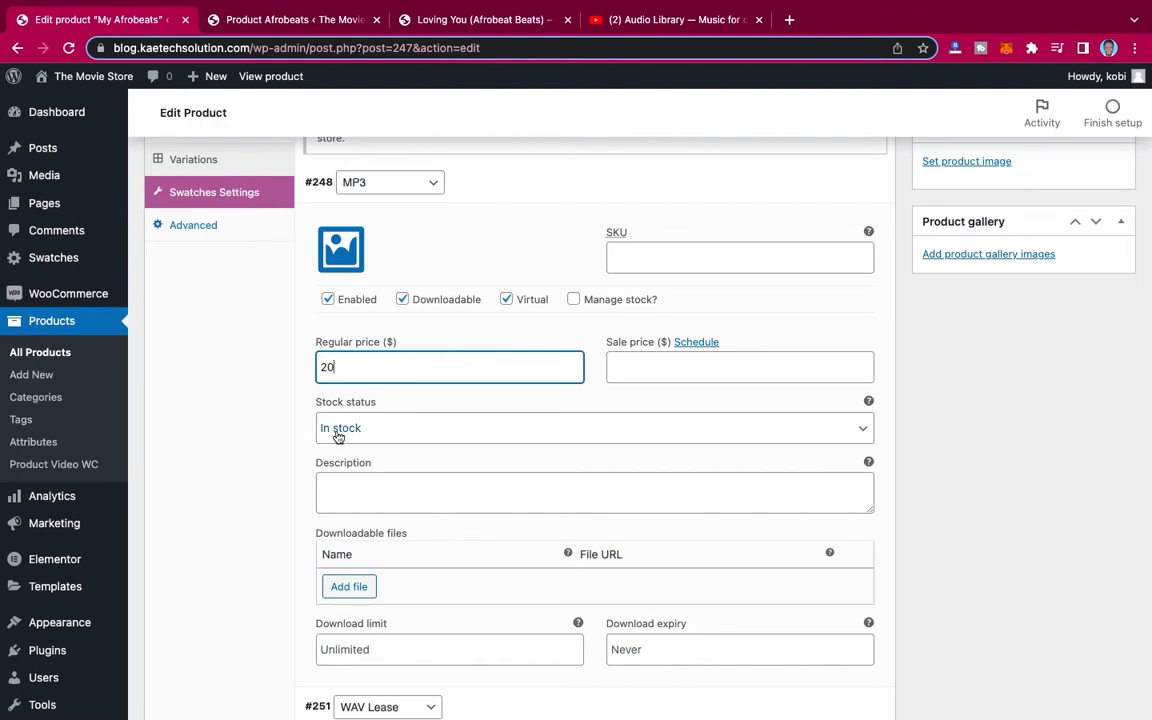
pyautogui.scroll(-2, 445, 450)
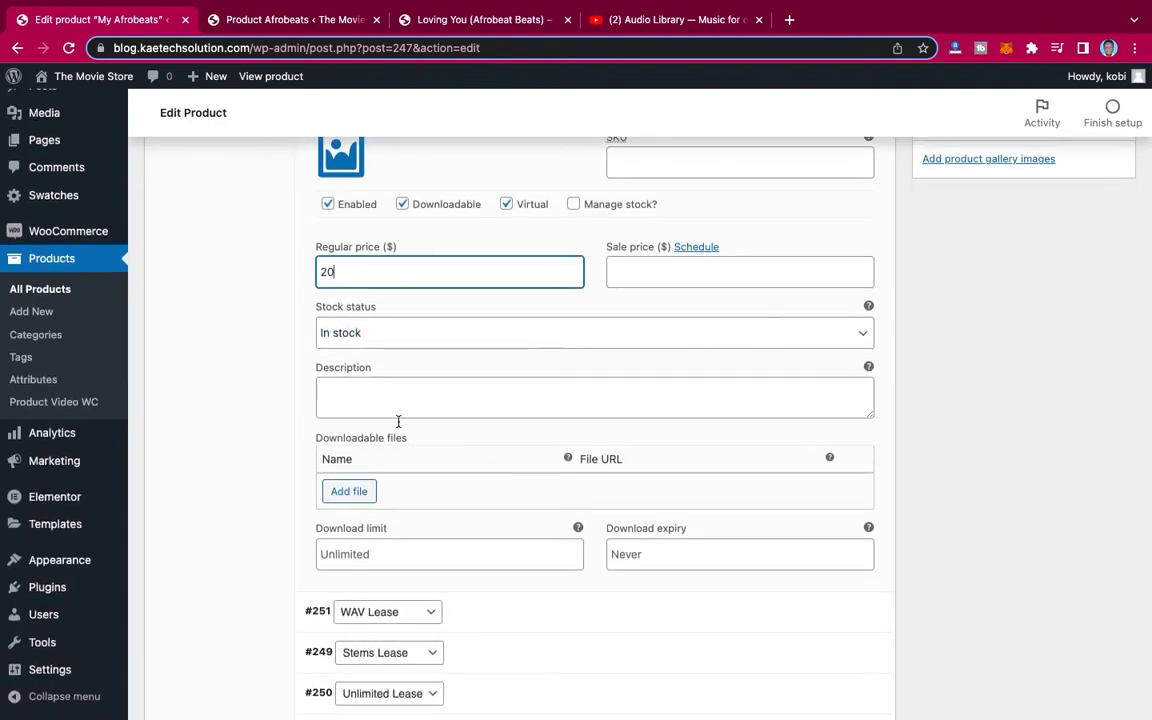
# Enter "This is an MP3 audio" as the MP3 variation's description
pyautogui.click(365, 394)
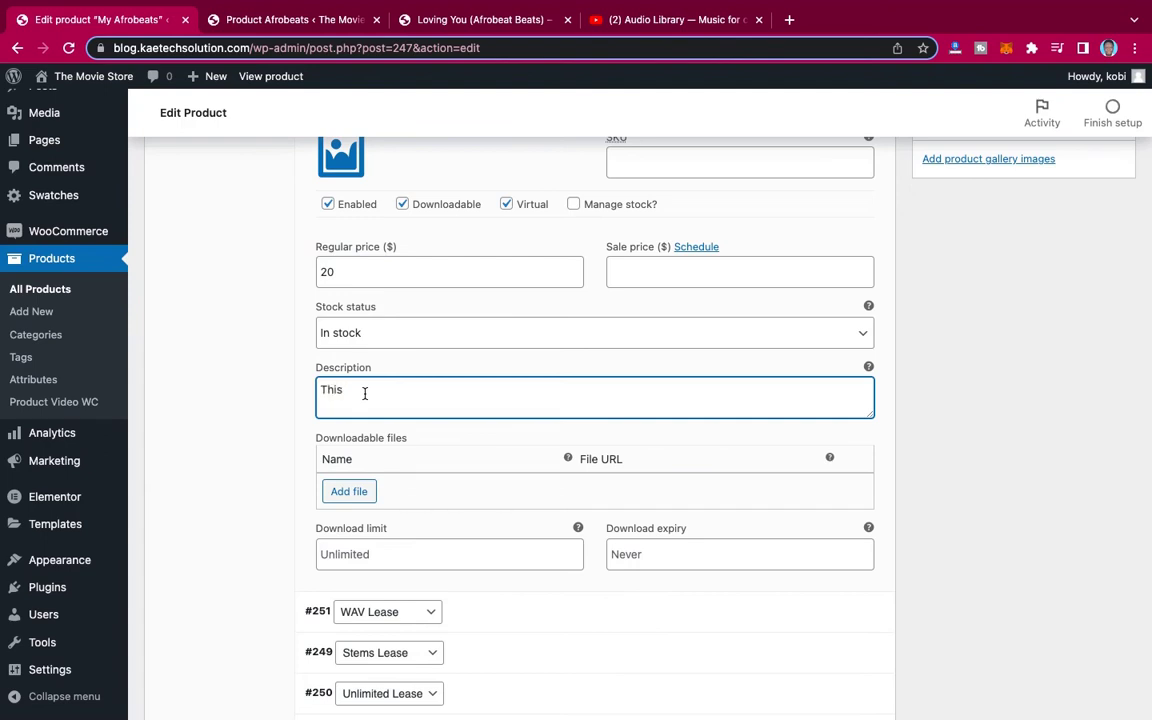
pyautogui.write('This is')
pyautogui.press('BackSpace')
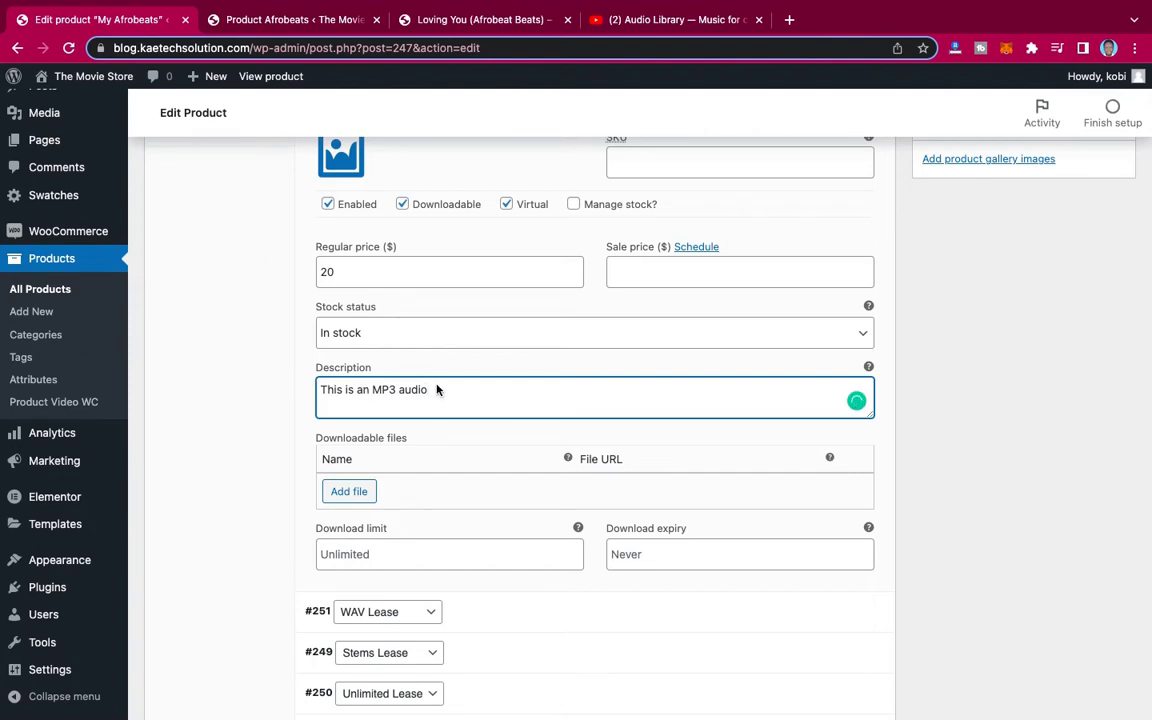
# Add a downloadable file entry to the MP3 variation and select the Jah-Jah-Bangs MP3 from the media library
pyautogui.click(358, 491)
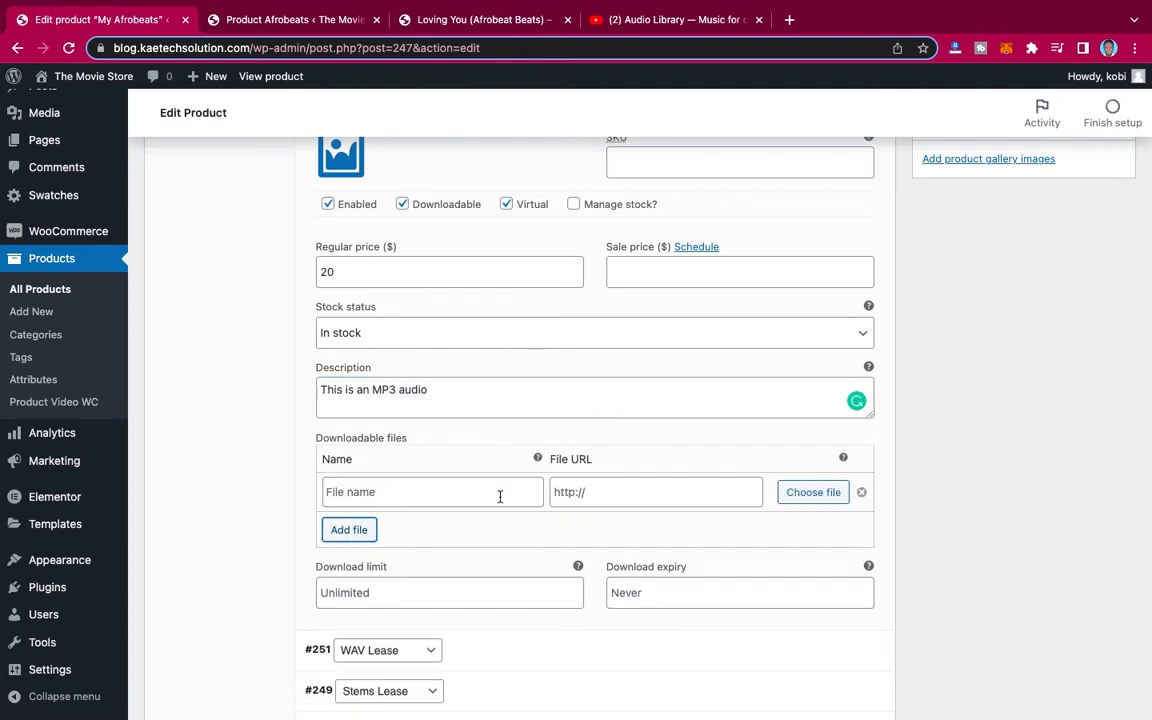
pyautogui.click(823, 496)
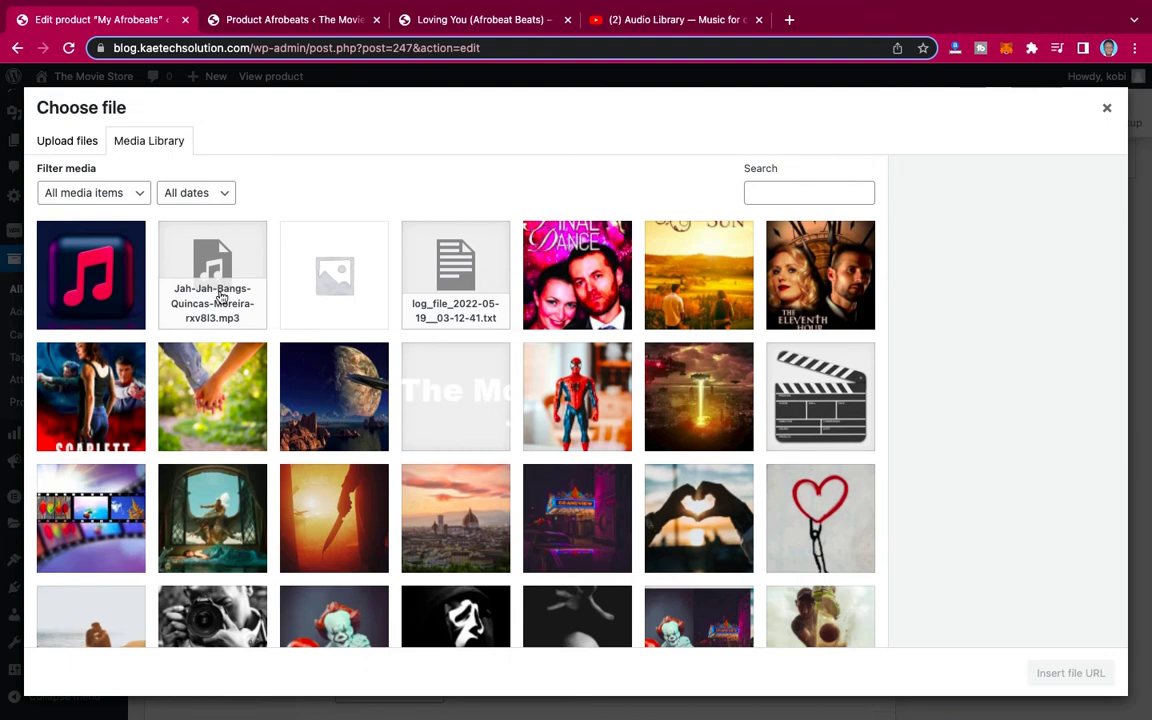
pyautogui.click(220, 277)
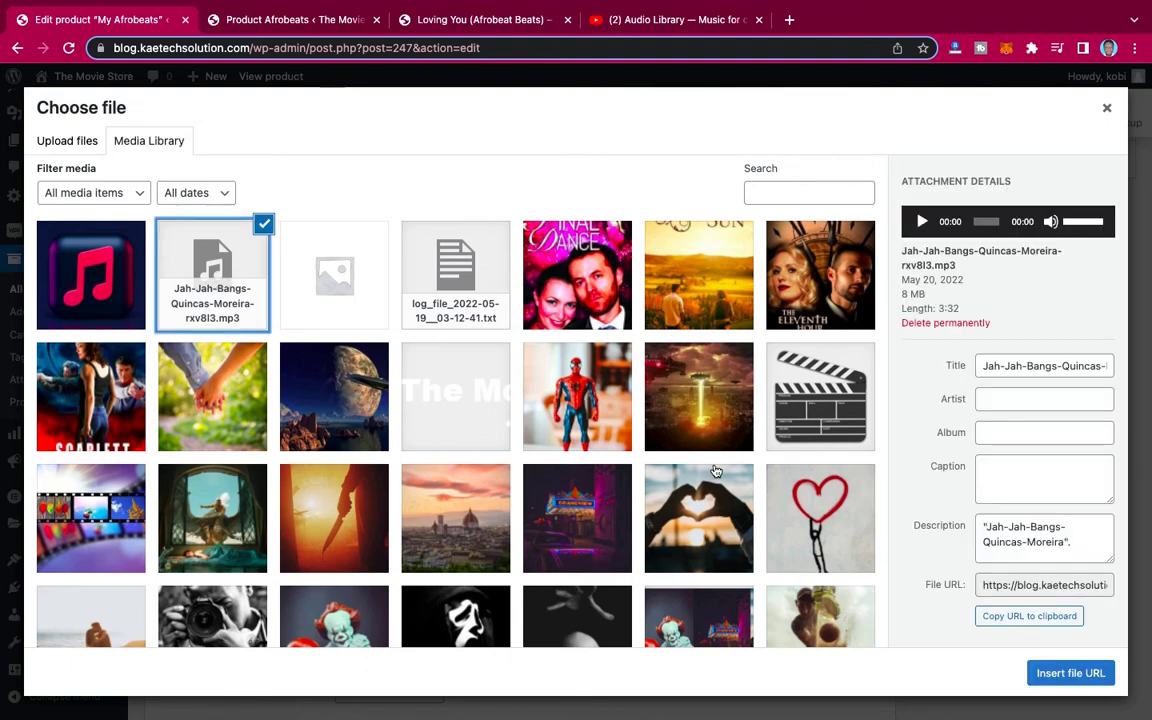
pyautogui.click(68, 143)
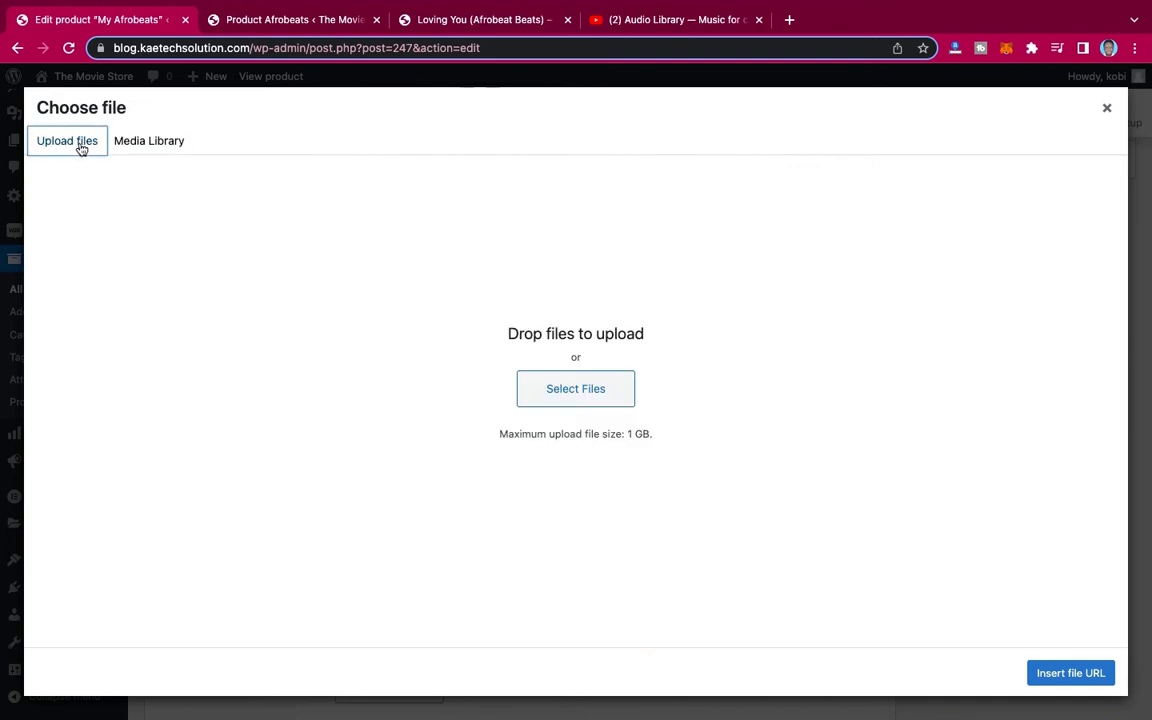
pyautogui.click(578, 392)
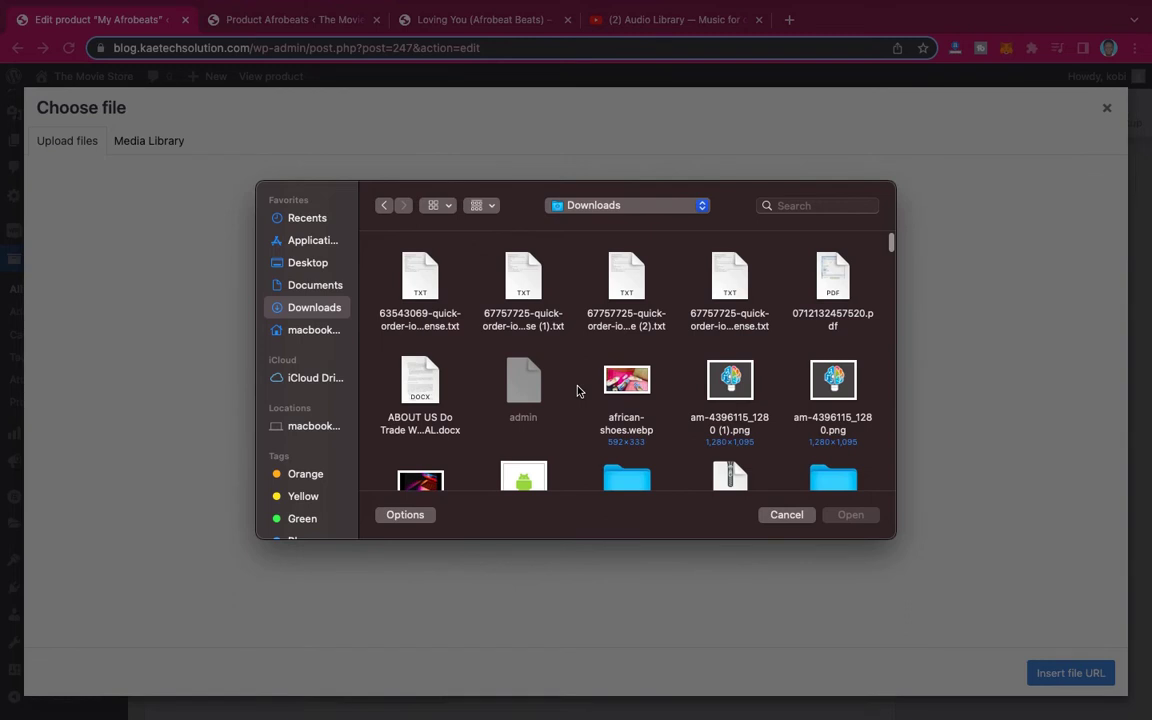
pyautogui.scroll(-3, 674, 377)
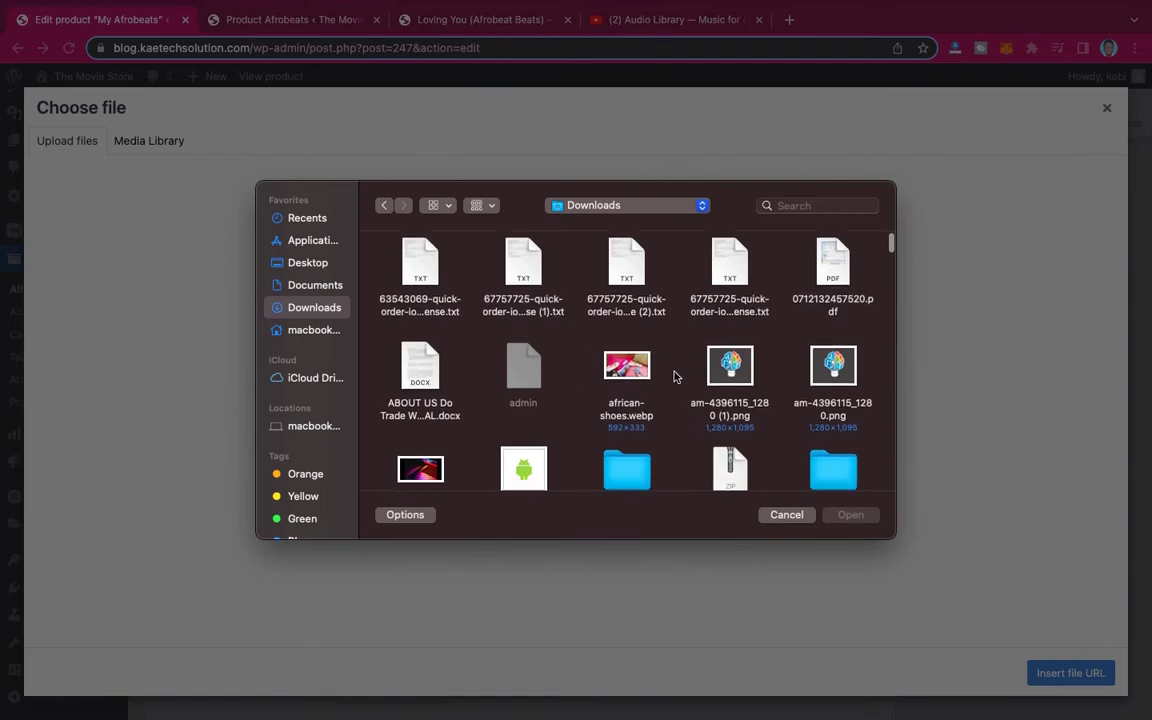
pyautogui.scroll(2, 674, 377)
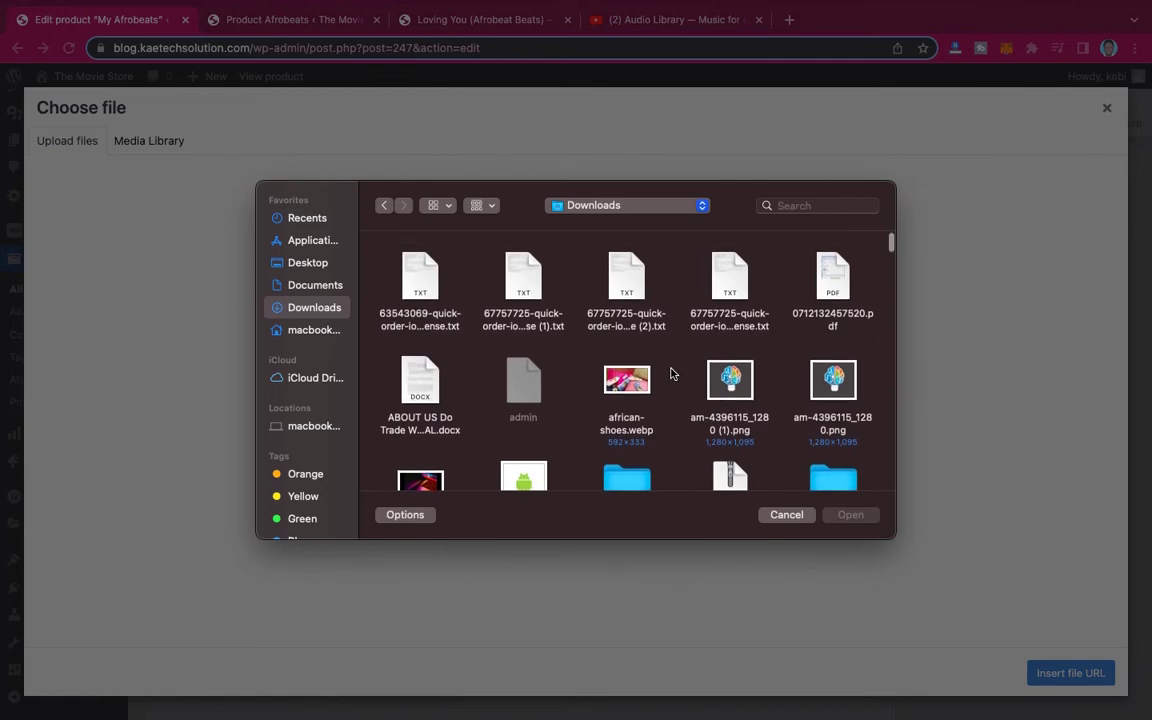
pyautogui.scroll(-5, 674, 374)
pyautogui.scroll(-15, 671, 374)
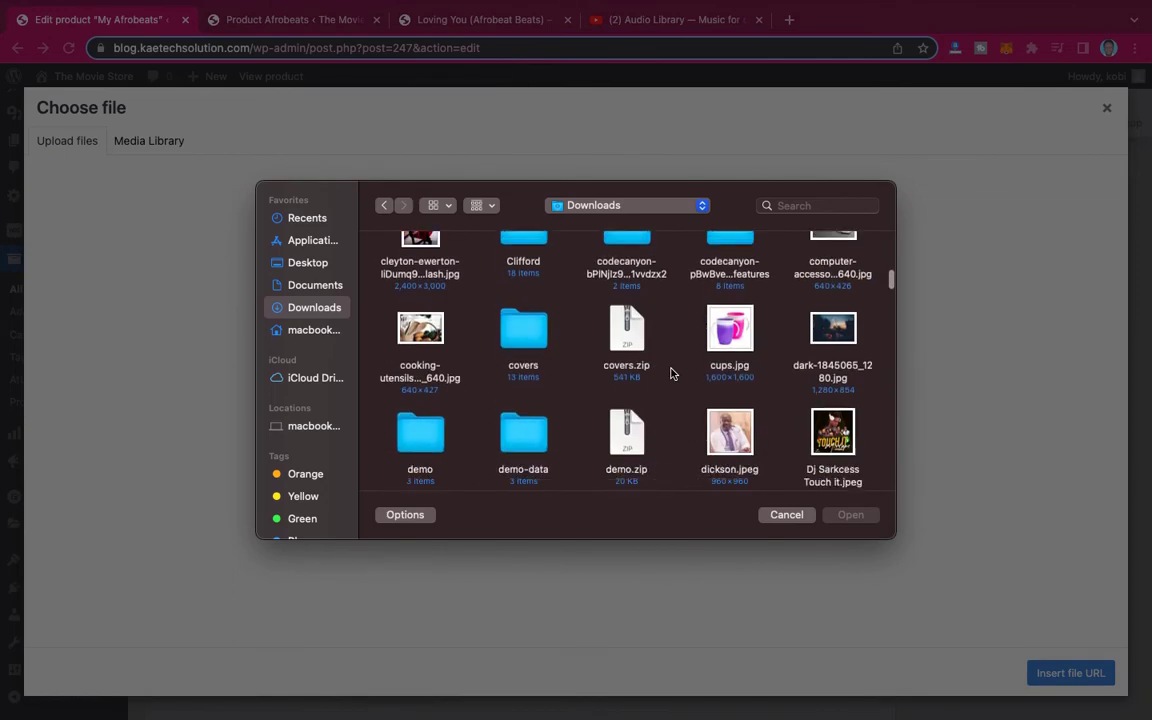
pyautogui.scroll(-15, 671, 374)
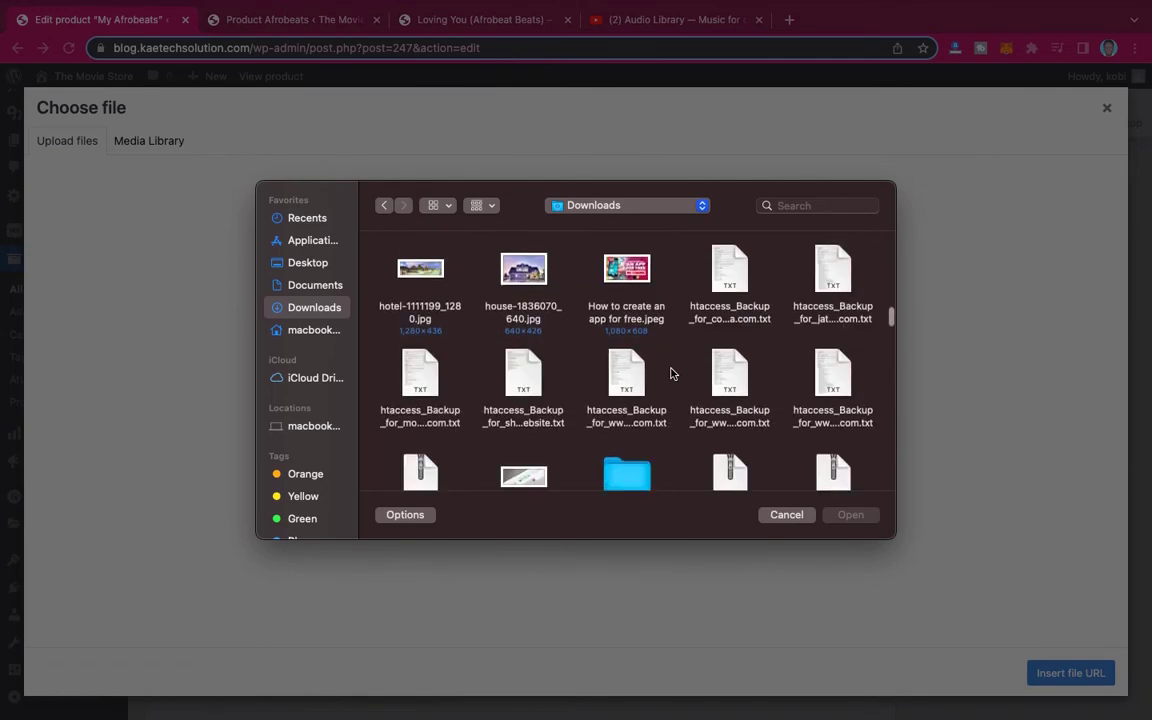
pyautogui.scroll(-15, 671, 374)
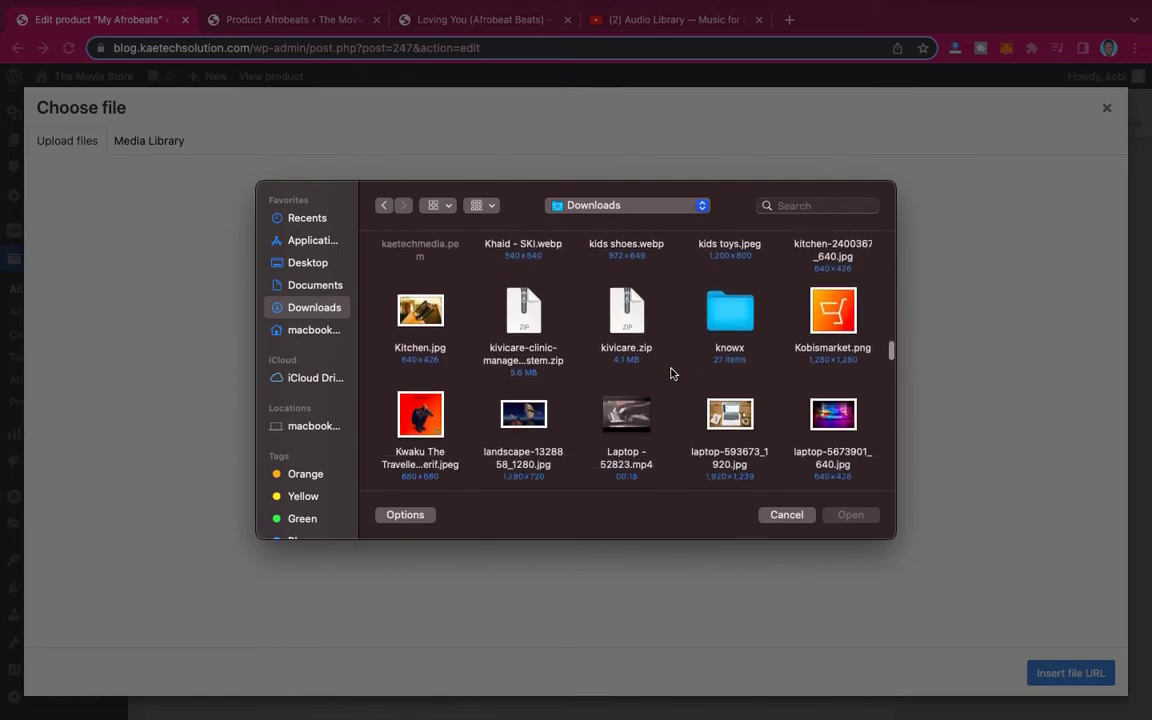
pyautogui.scroll(-15, 671, 374)
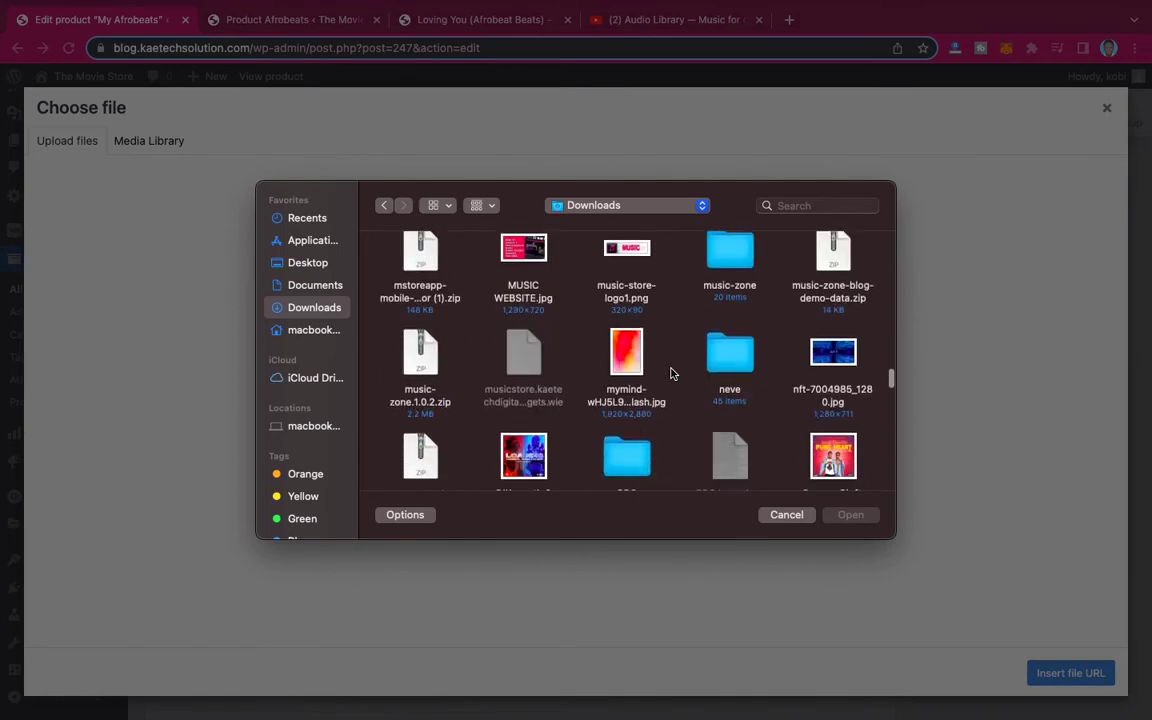
pyautogui.scroll(-8, 671, 374)
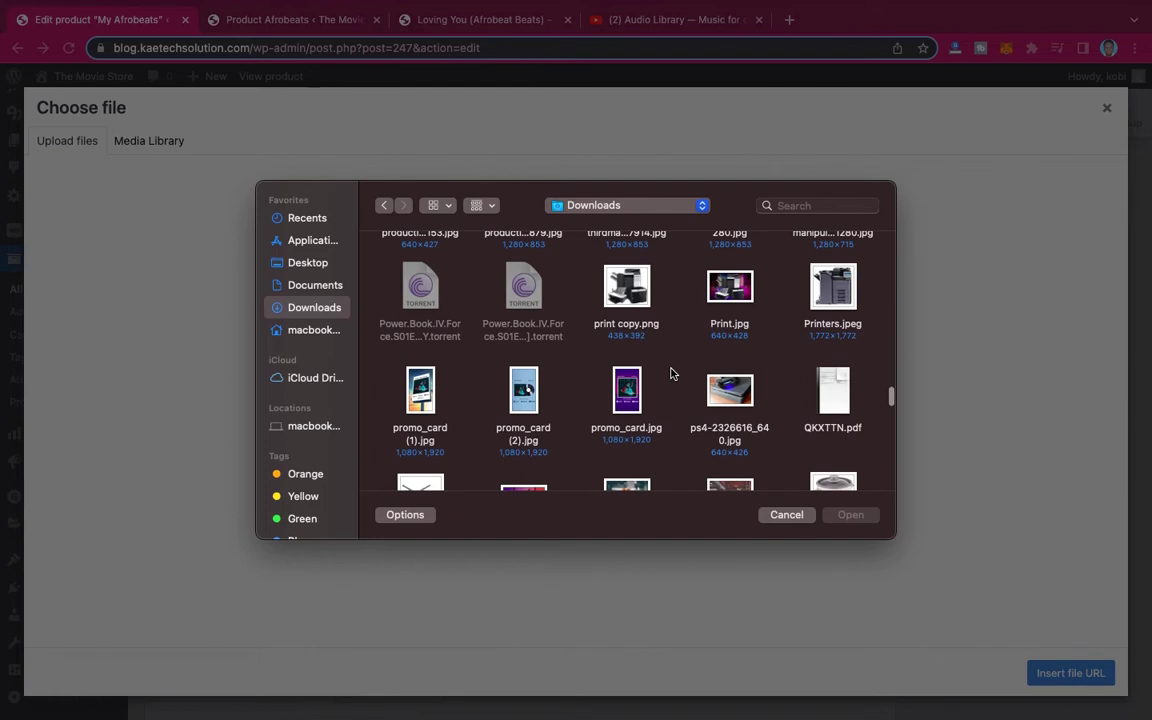
pyautogui.press('l')
pyautogui.scroll(-3, 671, 374)
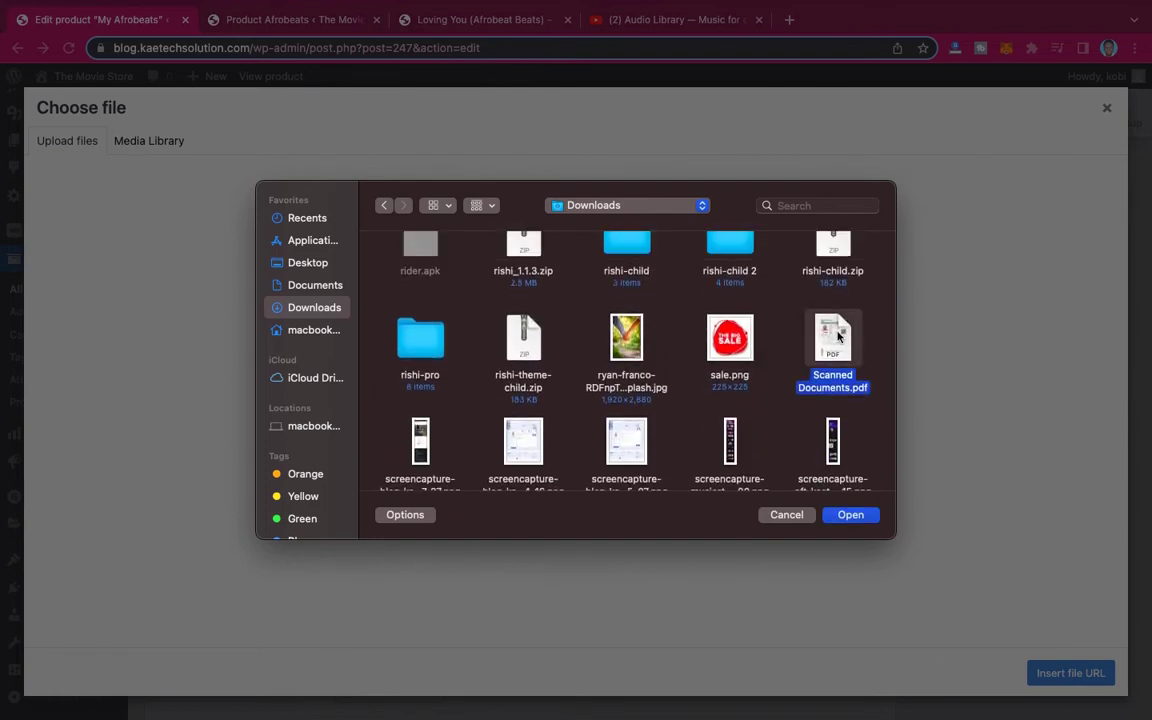
pyautogui.press('j')
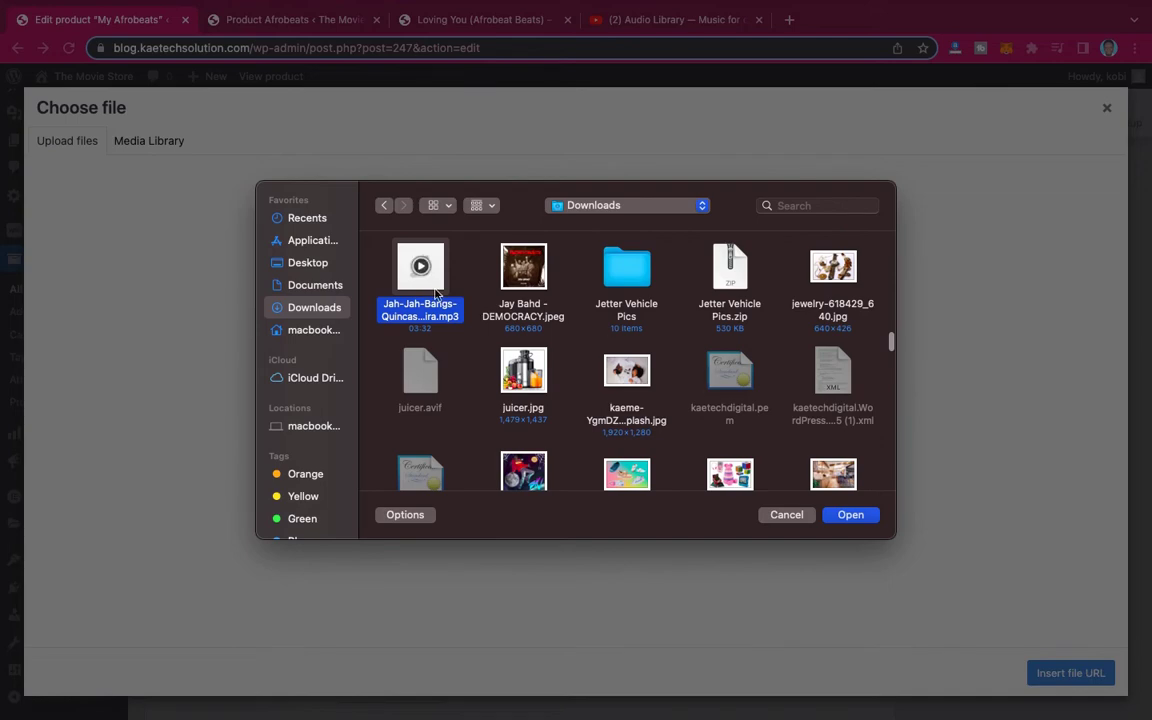
pyautogui.scroll(2, 450, 300)
pyautogui.scroll(-4, 434, 287)
pyautogui.scroll(-3, 437, 285)
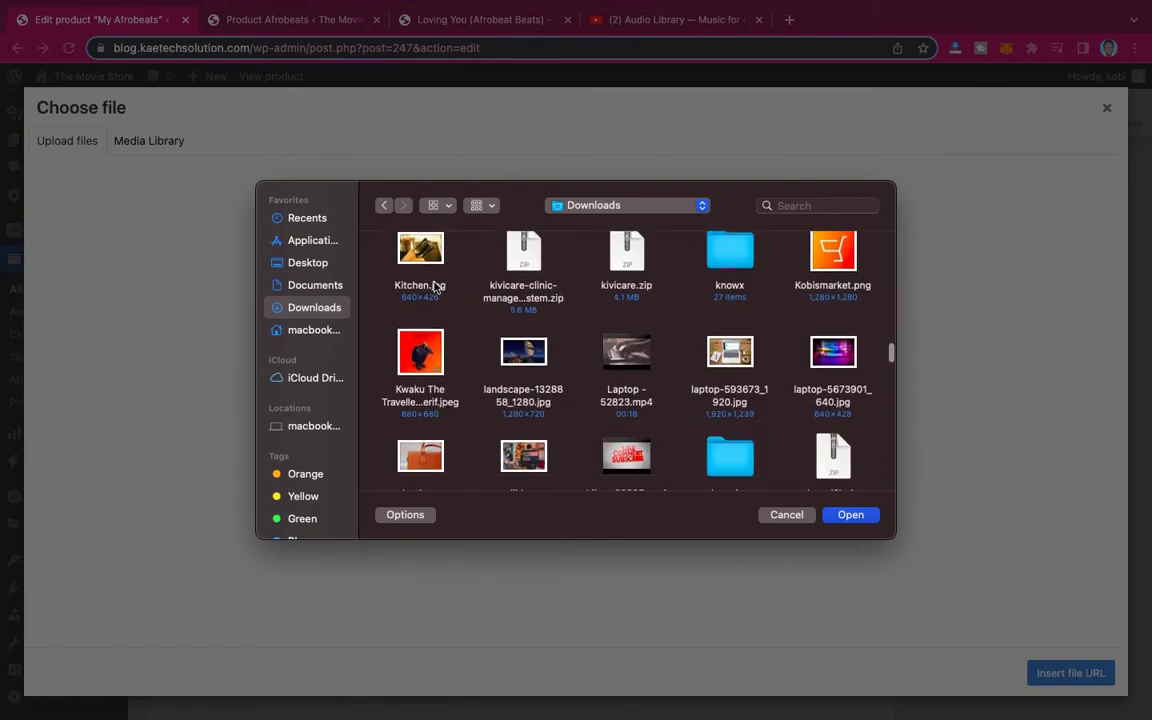
pyautogui.scroll(-6, 547, 402)
pyautogui.scroll(-15, 547, 402)
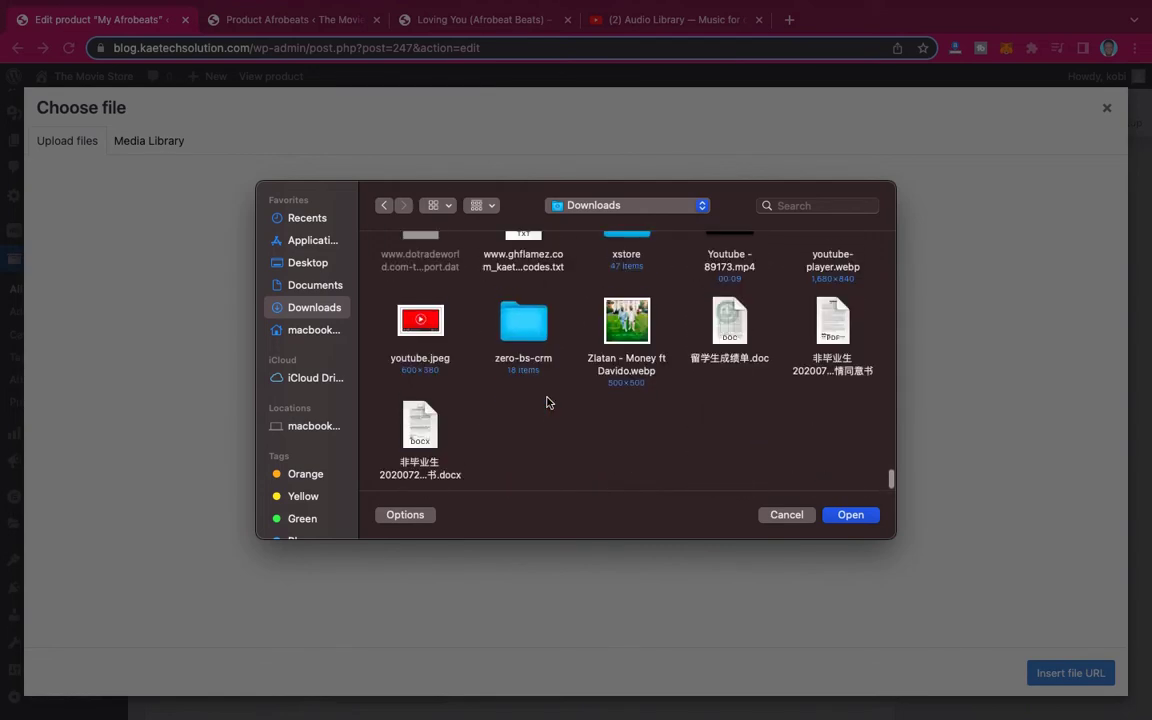
pyautogui.scroll(5, 547, 402)
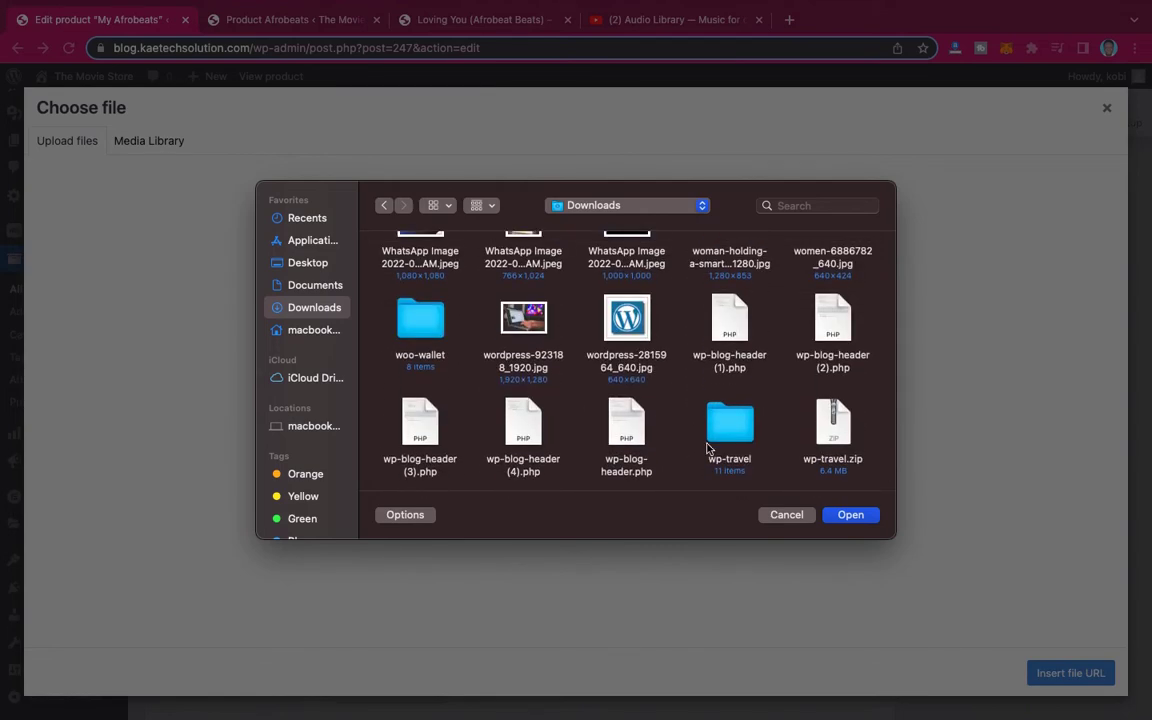
pyautogui.click(783, 514)
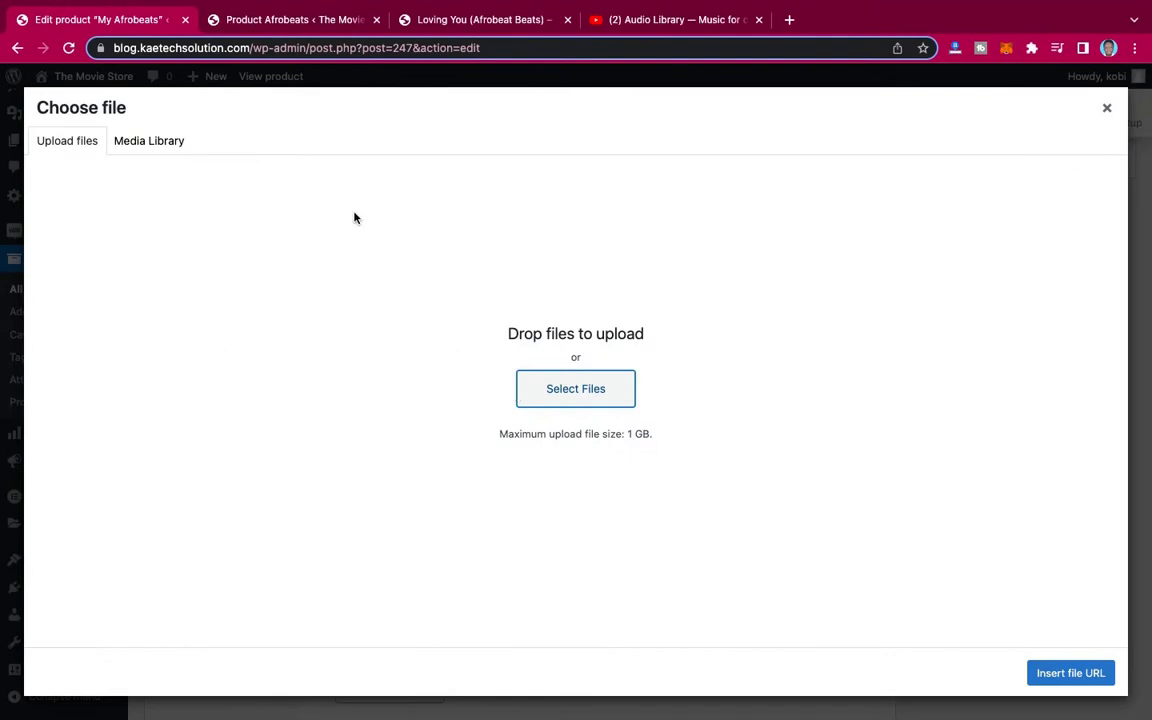
pyautogui.click(152, 141)
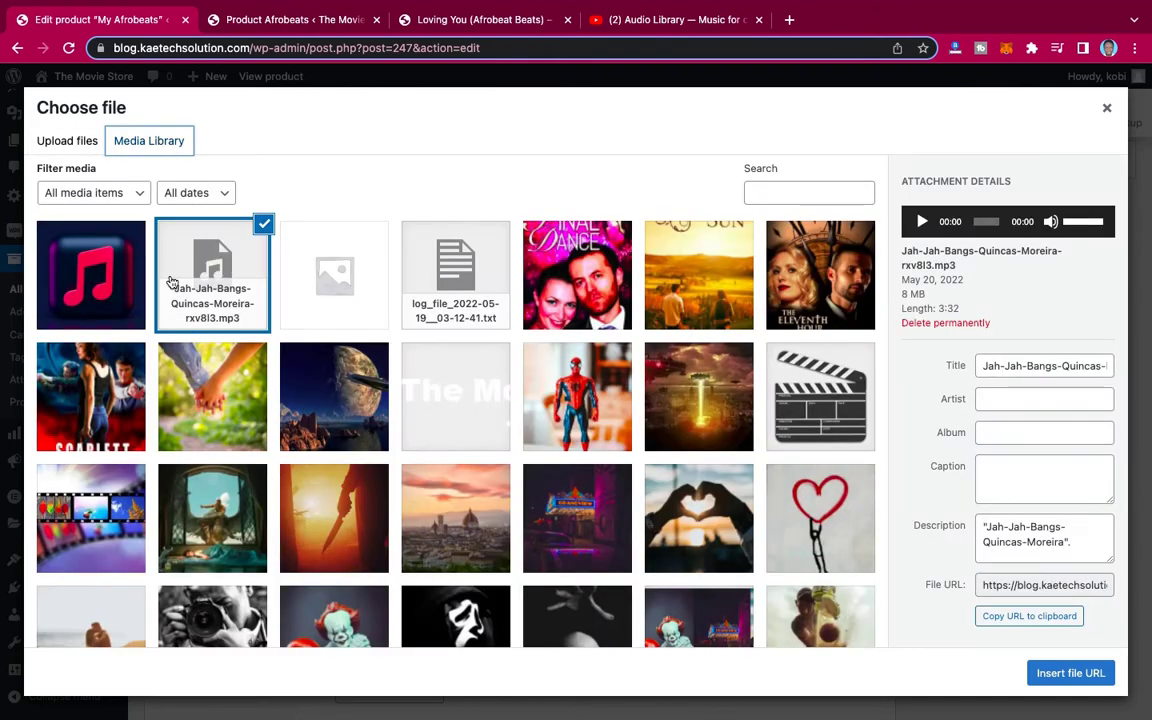
# Insert the selected audio's file URL, name the download "MP3", and collapse the MP3 variation
pyautogui.click(1061, 674)
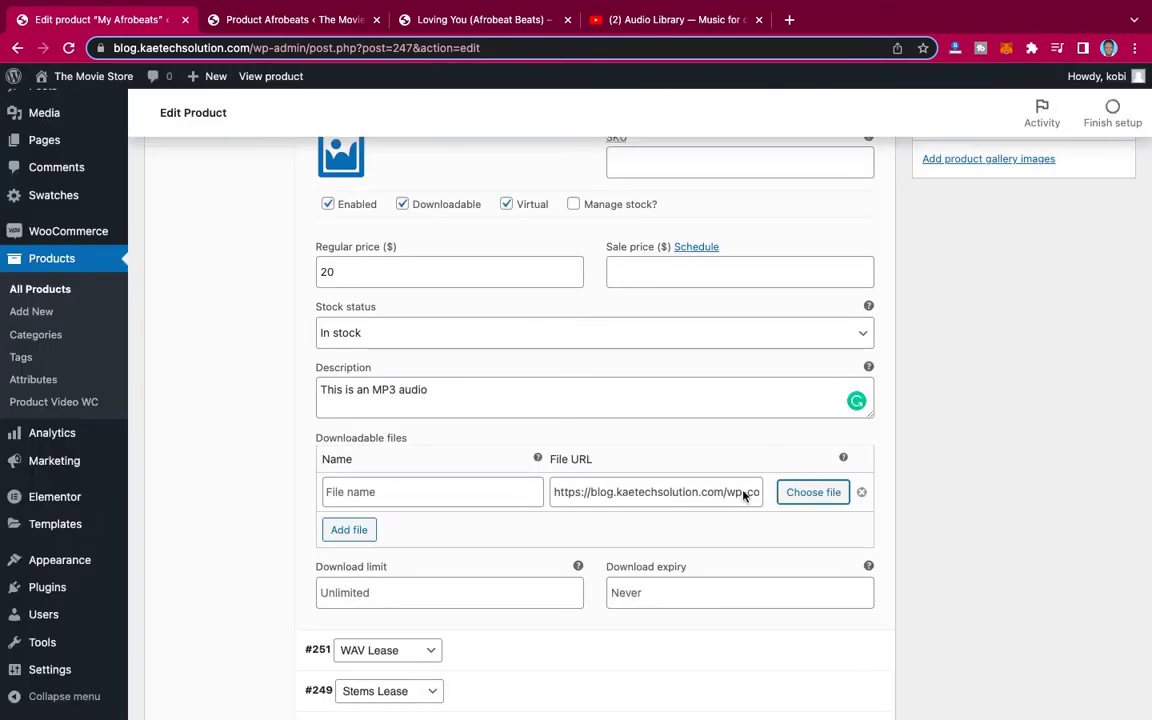
pyautogui.write('MP3')
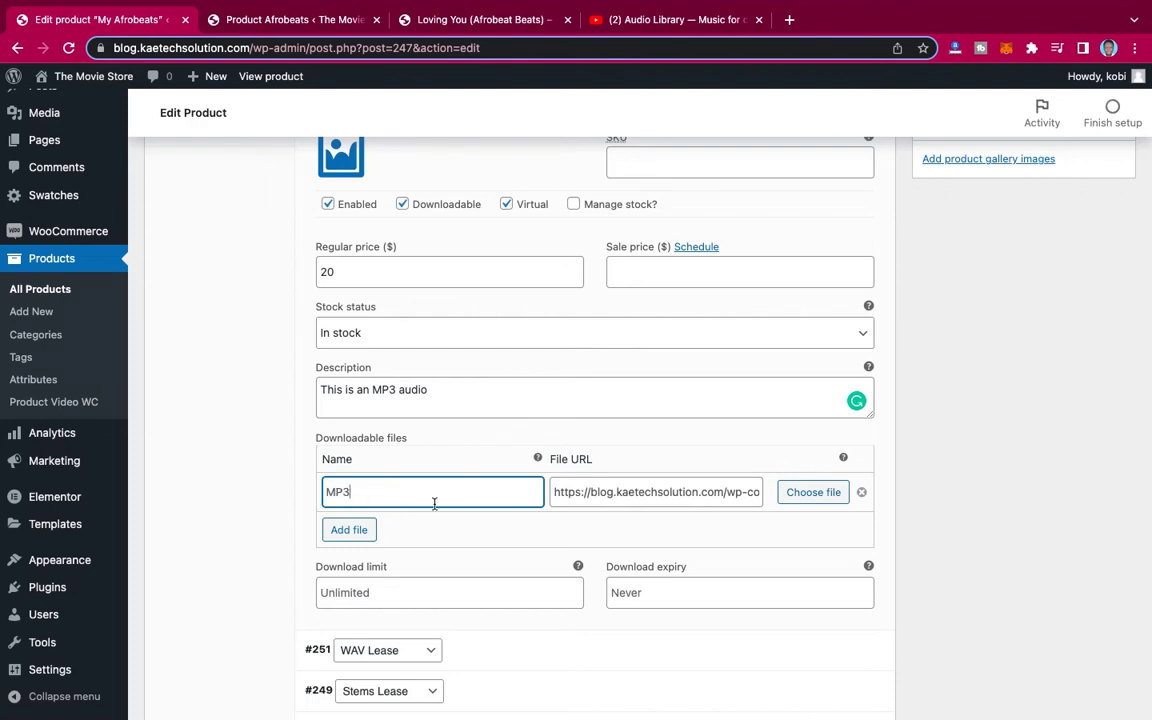
pyautogui.scroll(1, 576, 442)
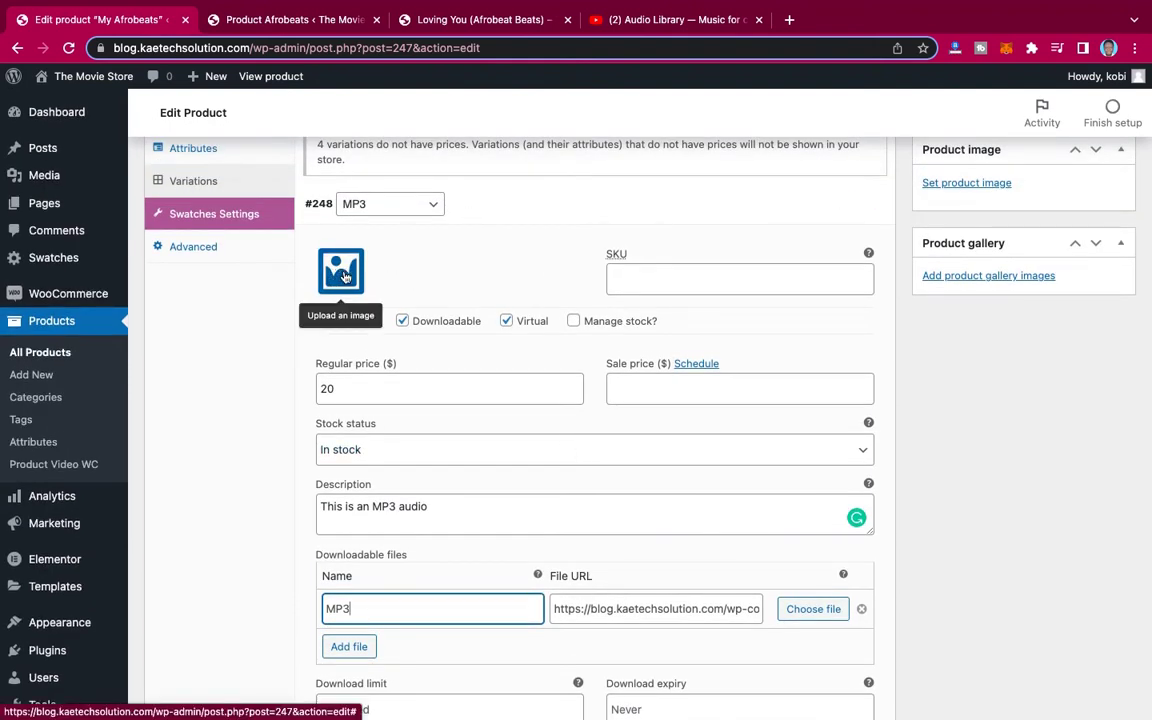
pyautogui.click(536, 202)
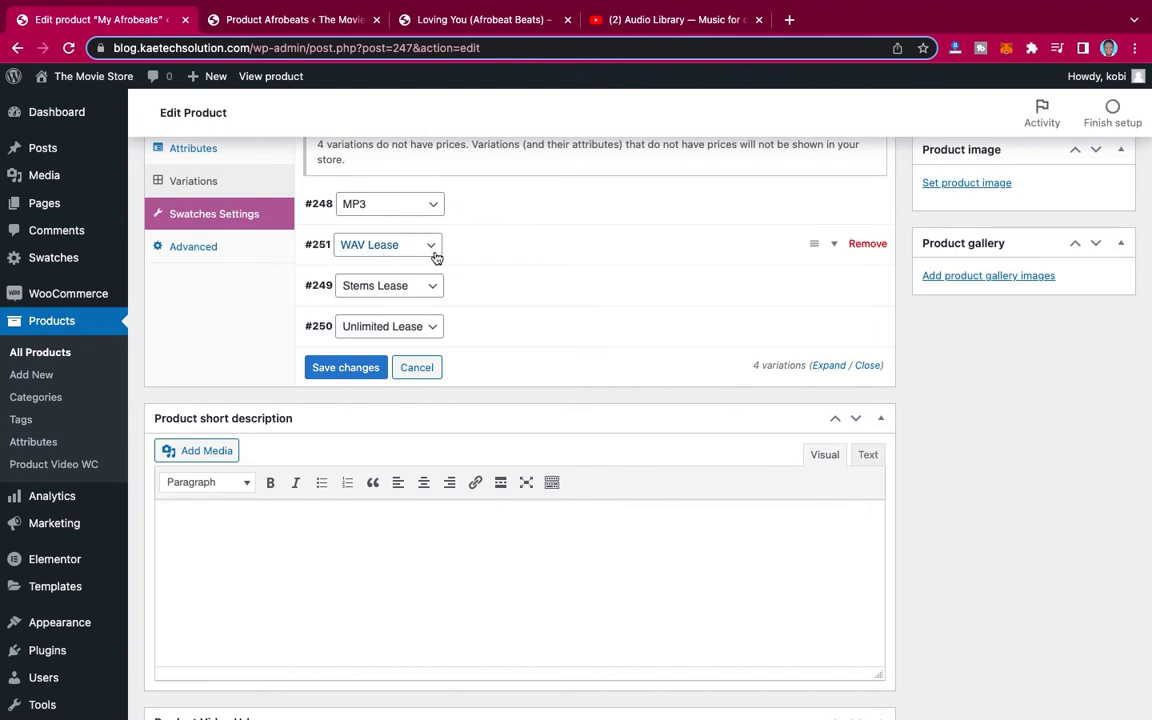
# Expand the WAV Lease variation's details and mark it as downloadable and virtual
pyautogui.click(531, 253)
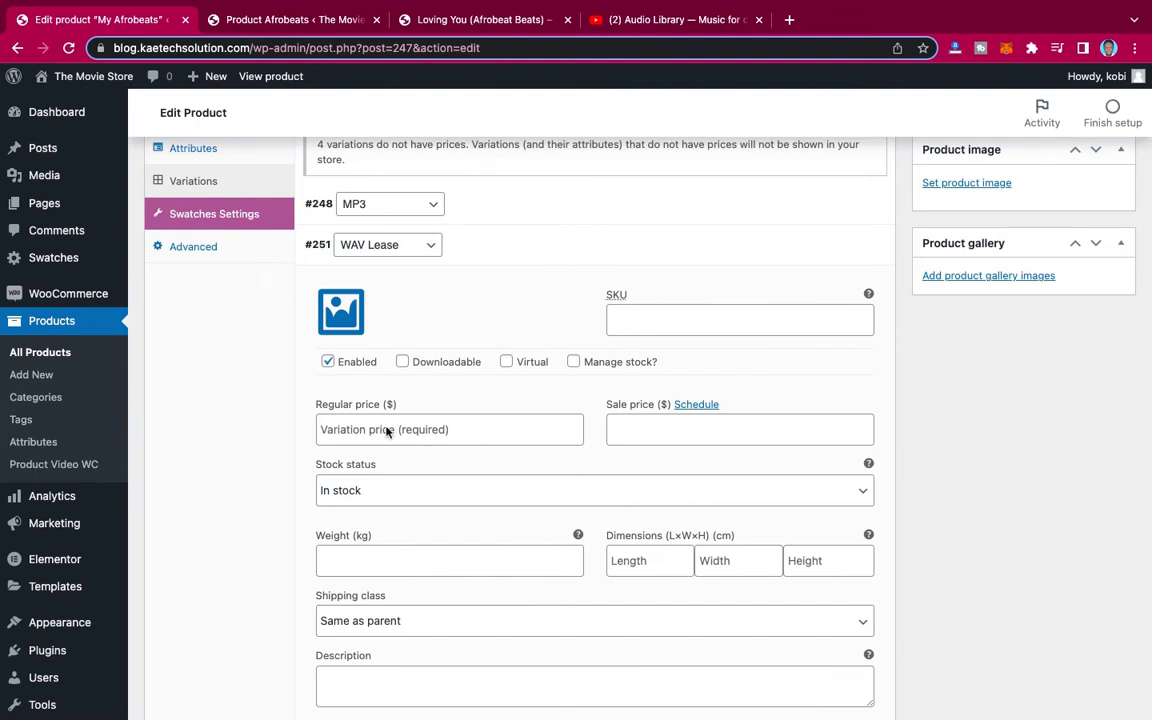
pyautogui.click(402, 361)
pyautogui.click(507, 362)
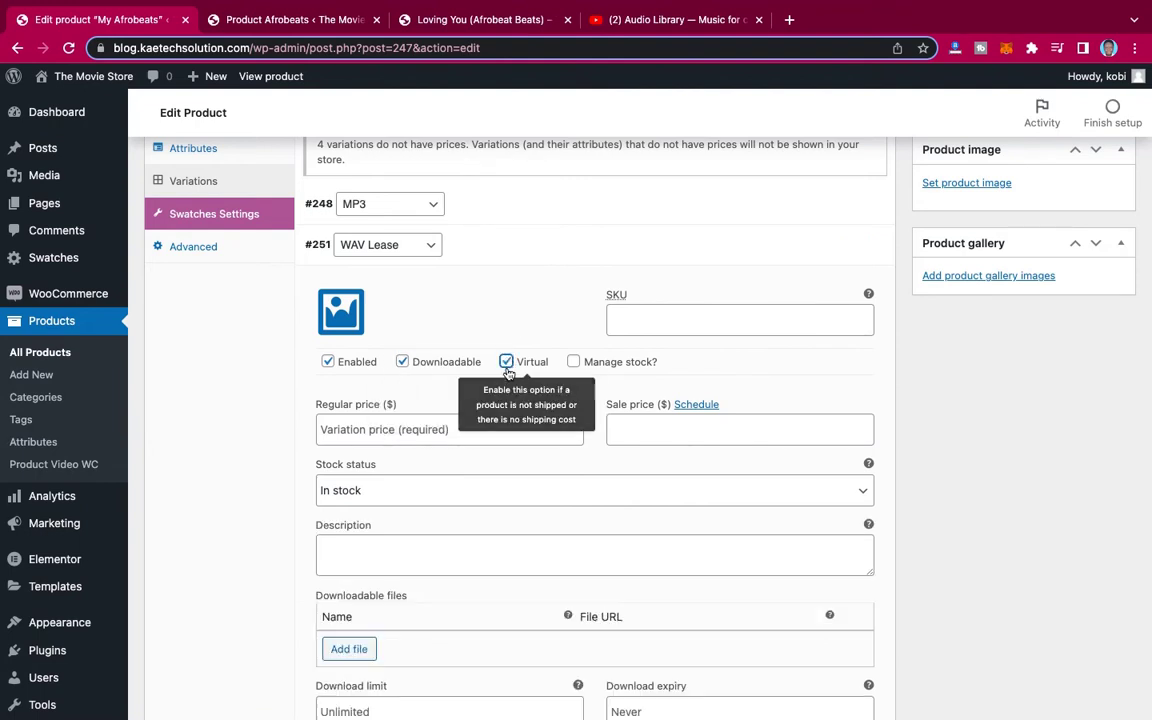
# Set the WAV Lease variation's regular price to $50 and its description to "This is a WAV file"
pyautogui.click(370, 429)
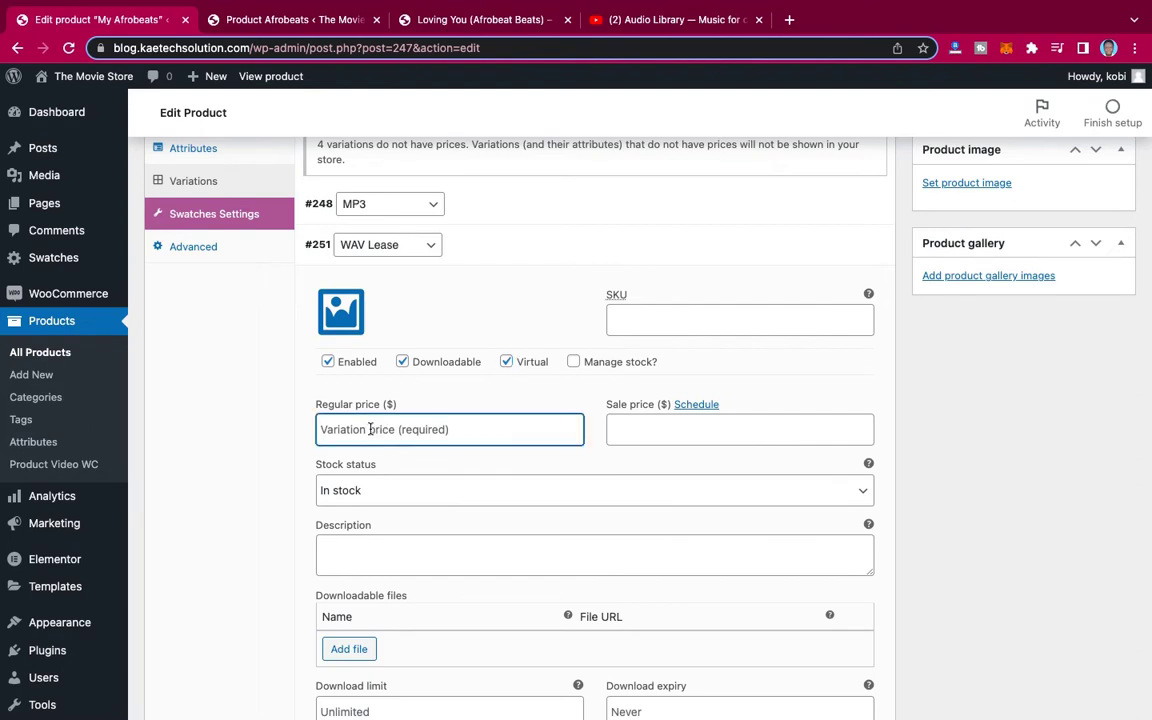
pyautogui.write('50')
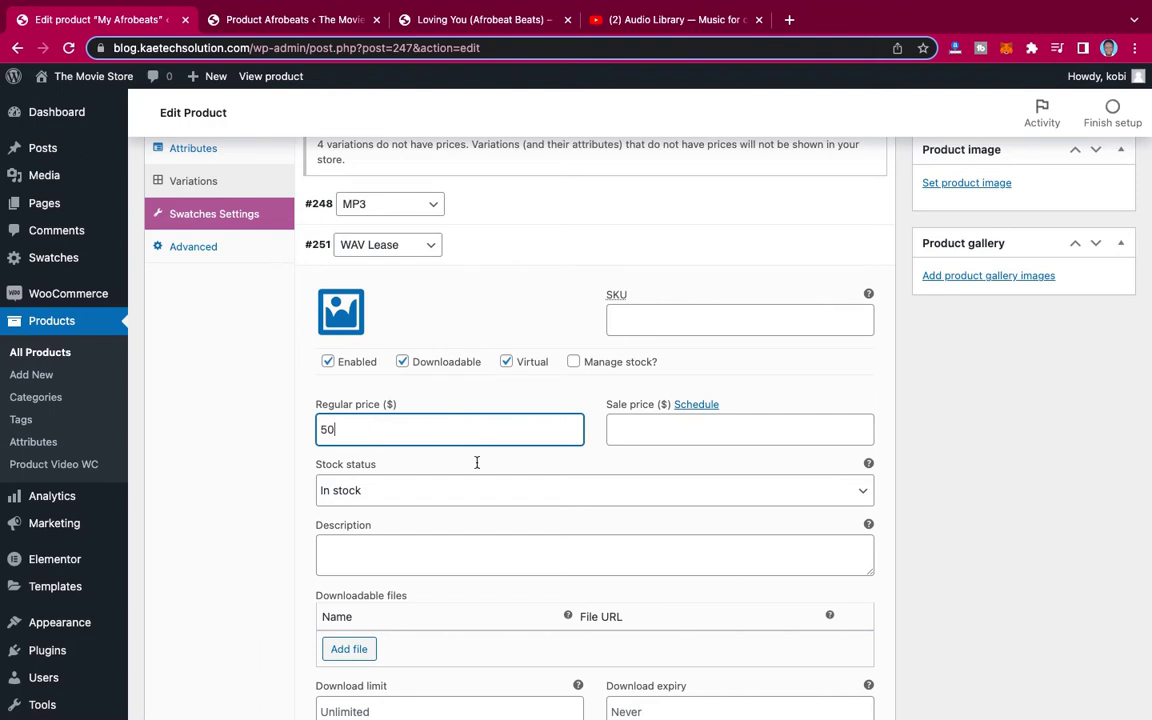
pyautogui.scroll(-2, 476, 467)
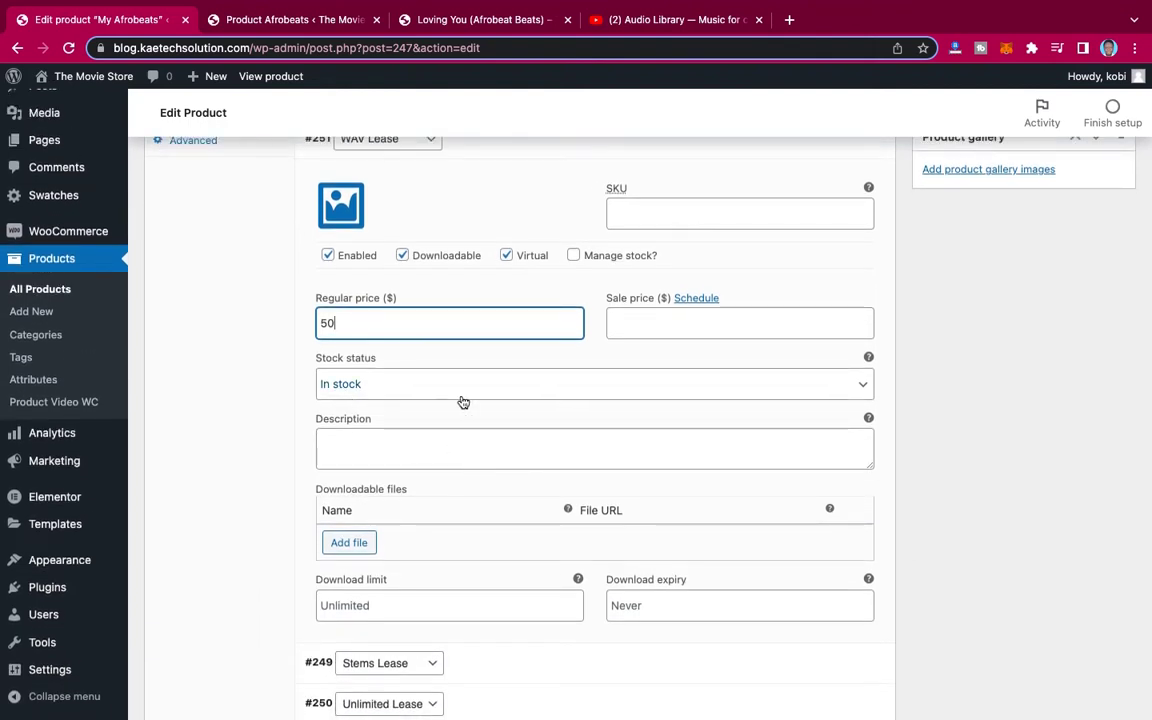
pyautogui.click(342, 440)
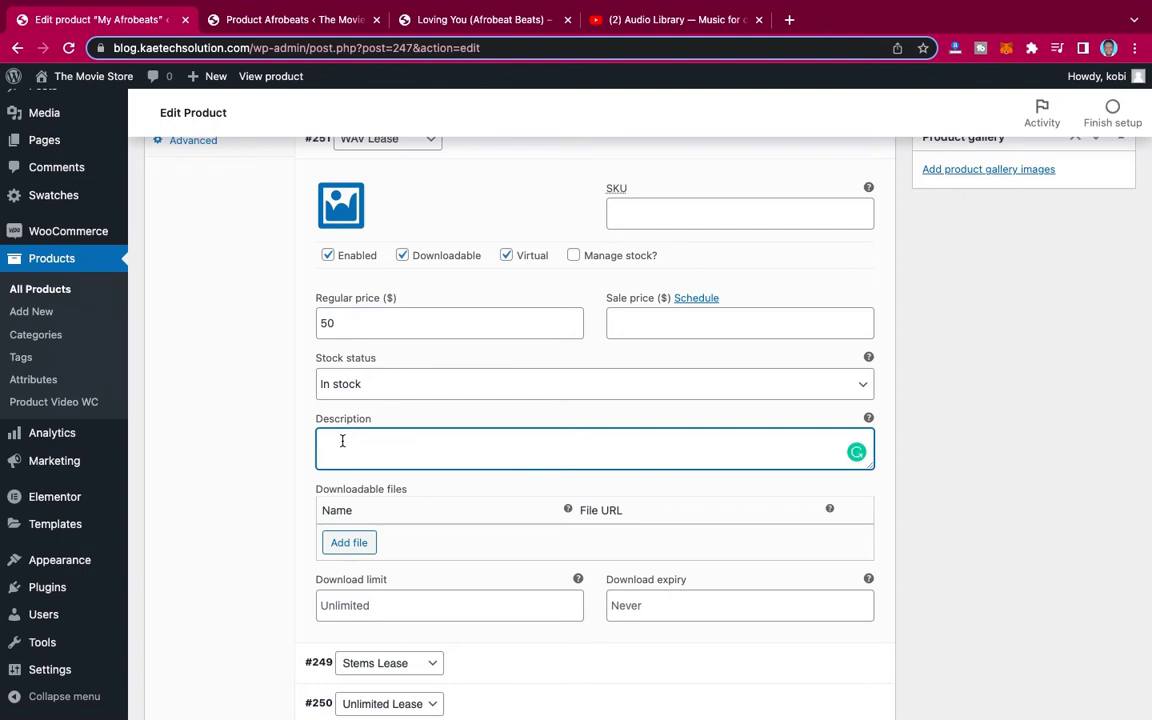
pyautogui.write('This is a WAV file')
# Add a downloadable file entry to the WAV Lease variation and bring up the file upload area for it
pyautogui.scroll(-3, 432, 465)
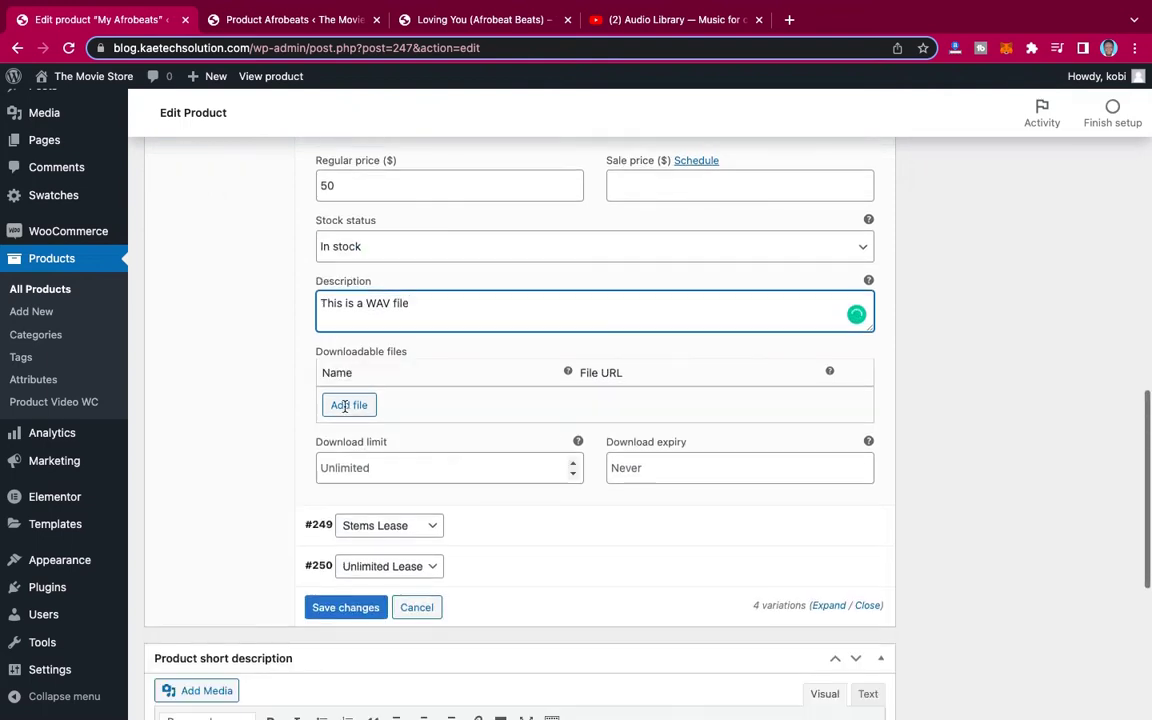
pyautogui.click(351, 406)
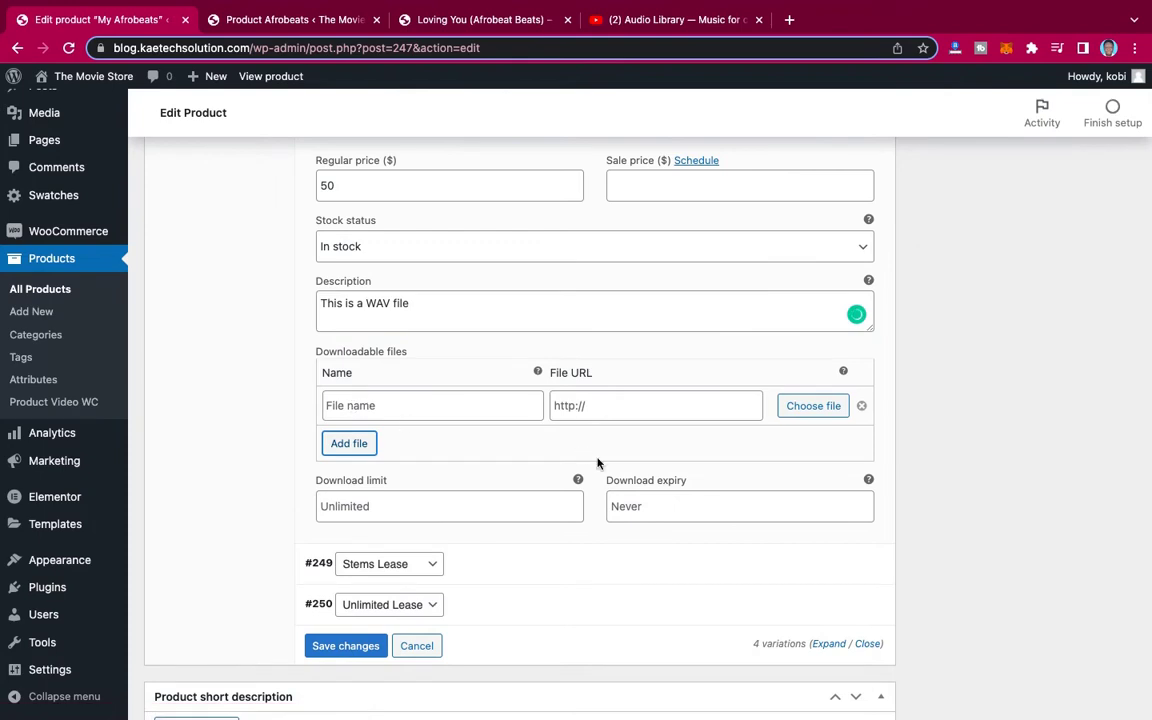
pyautogui.click(812, 405)
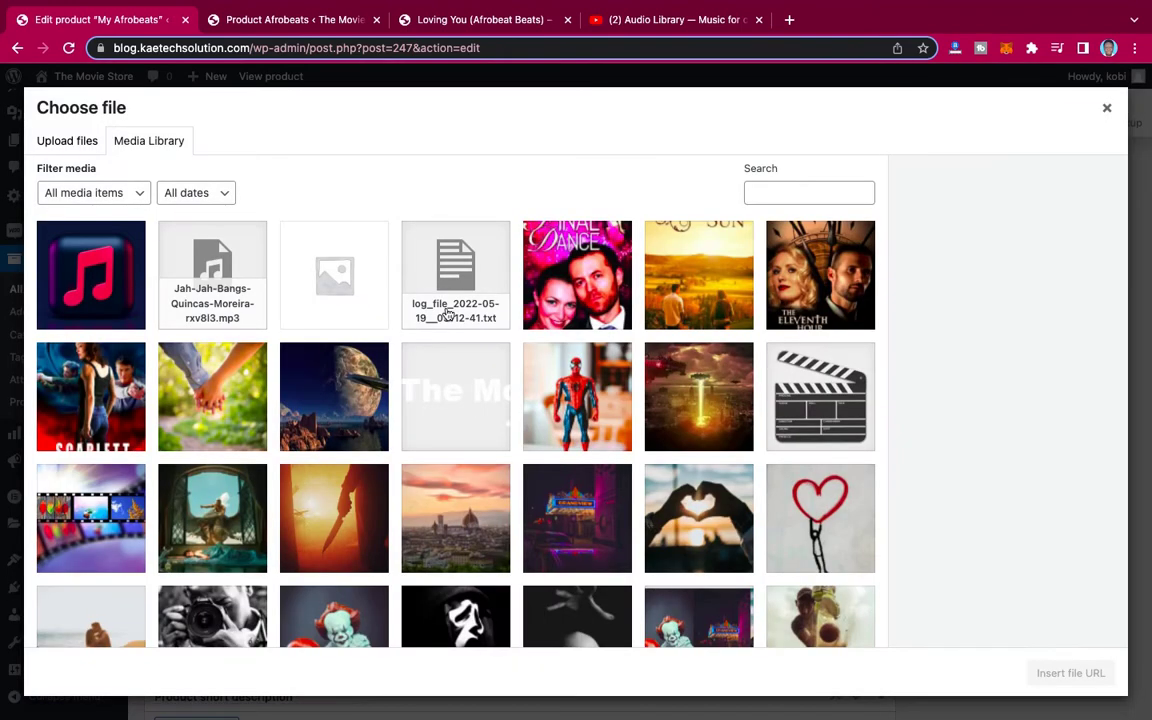
pyautogui.click(237, 285)
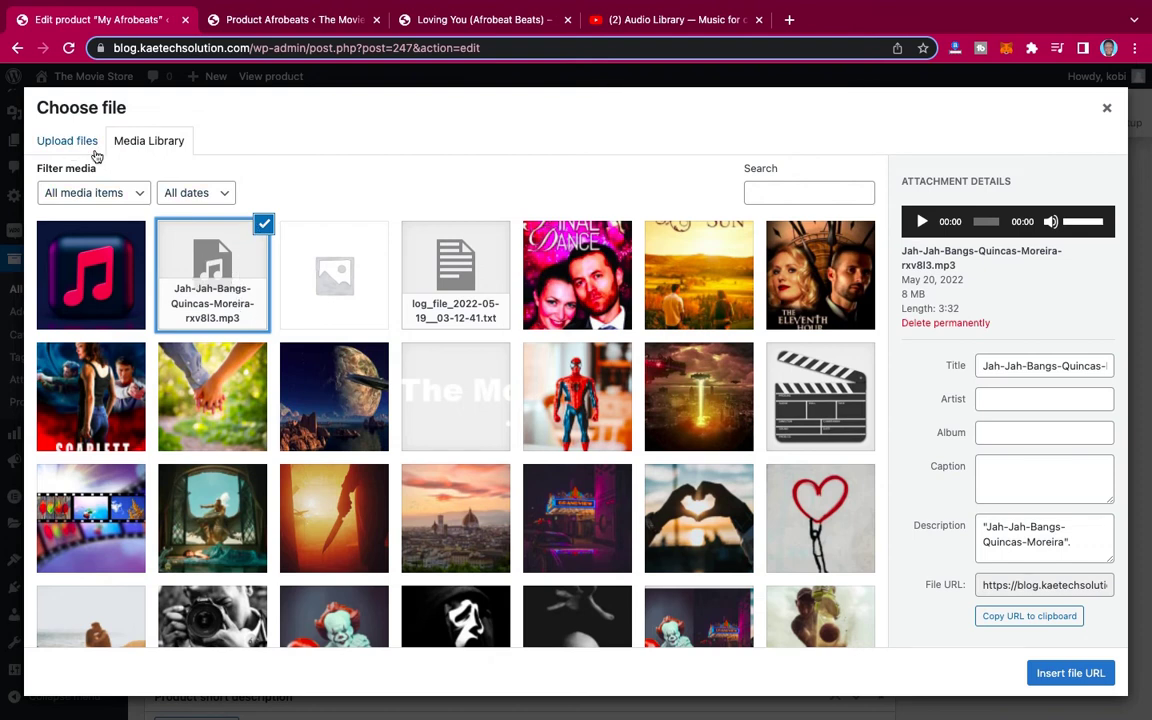
pyautogui.click(84, 143)
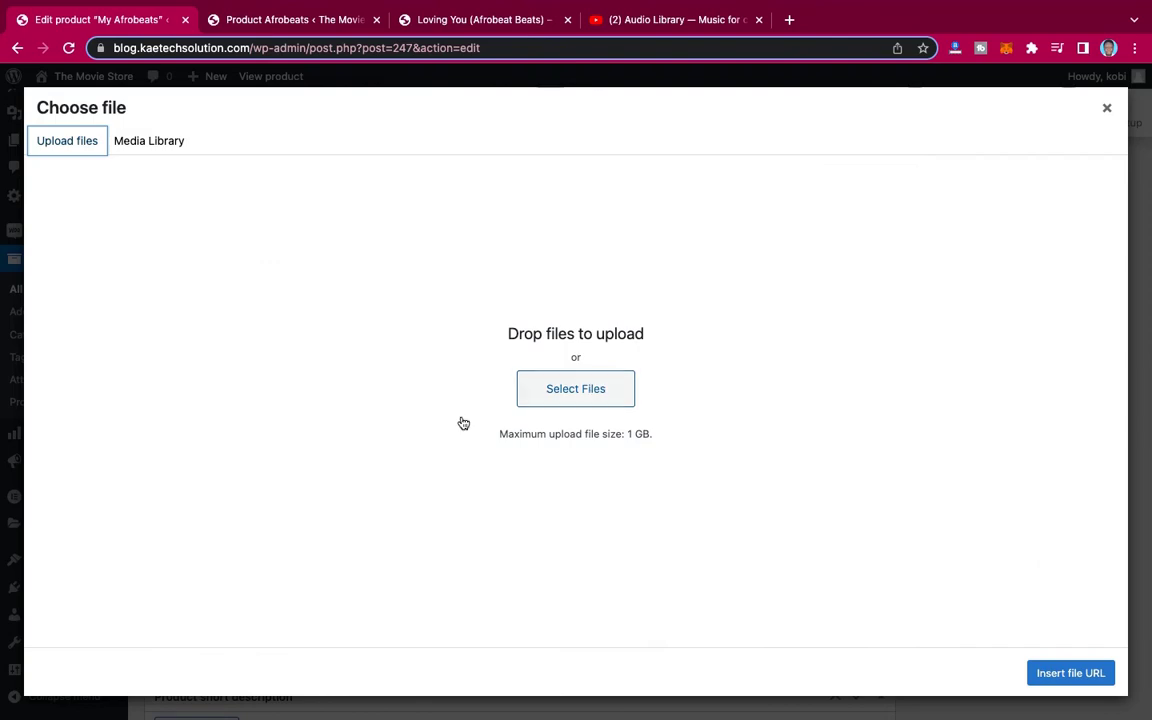
# Switch to Finder and create a new folder named "WAV File" in Downloads
pyautogui.hotkey('ctrl', 'Left')
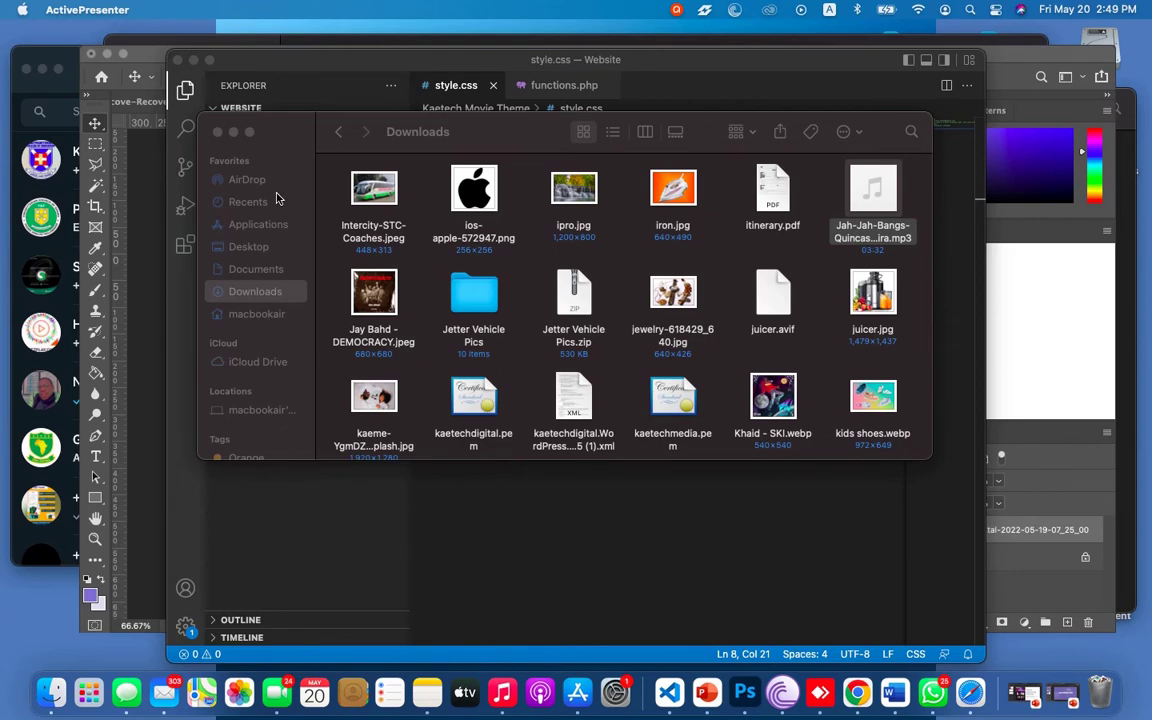
pyautogui.click(259, 254)
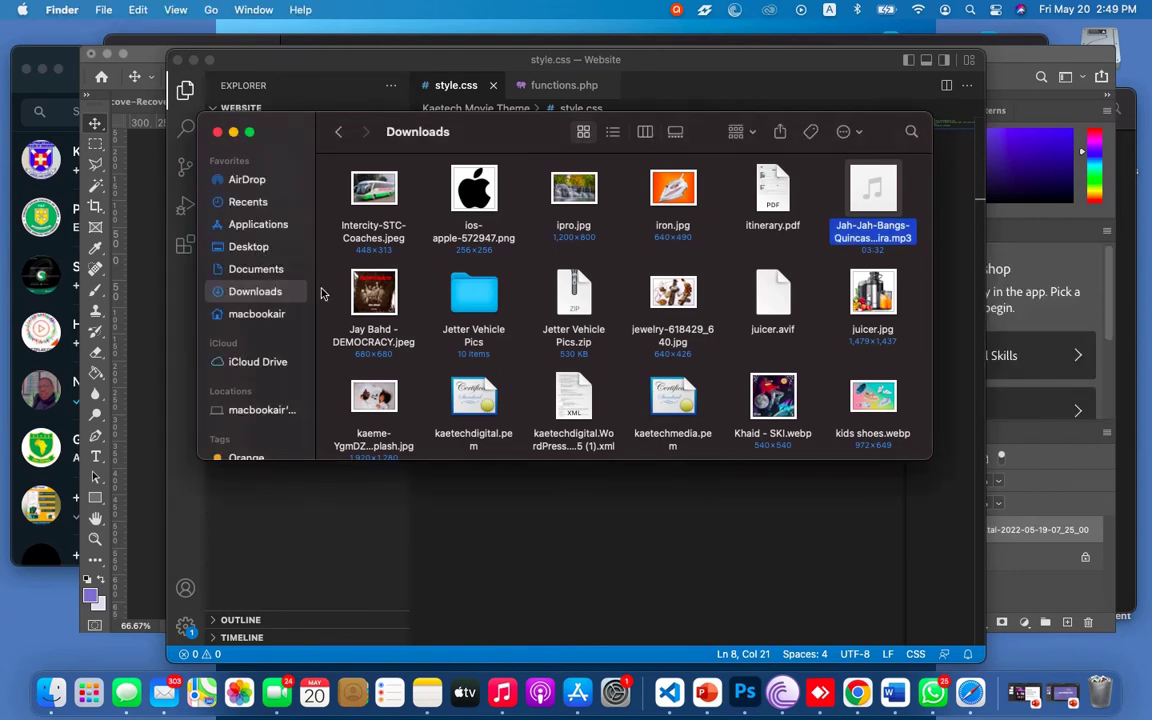
pyautogui.scroll(-5, 603, 353)
pyautogui.scroll(-3, 603, 353)
pyautogui.scroll(5, 603, 353)
pyautogui.moveTo(890, 207)
pyautogui.rightClick(809, 263)
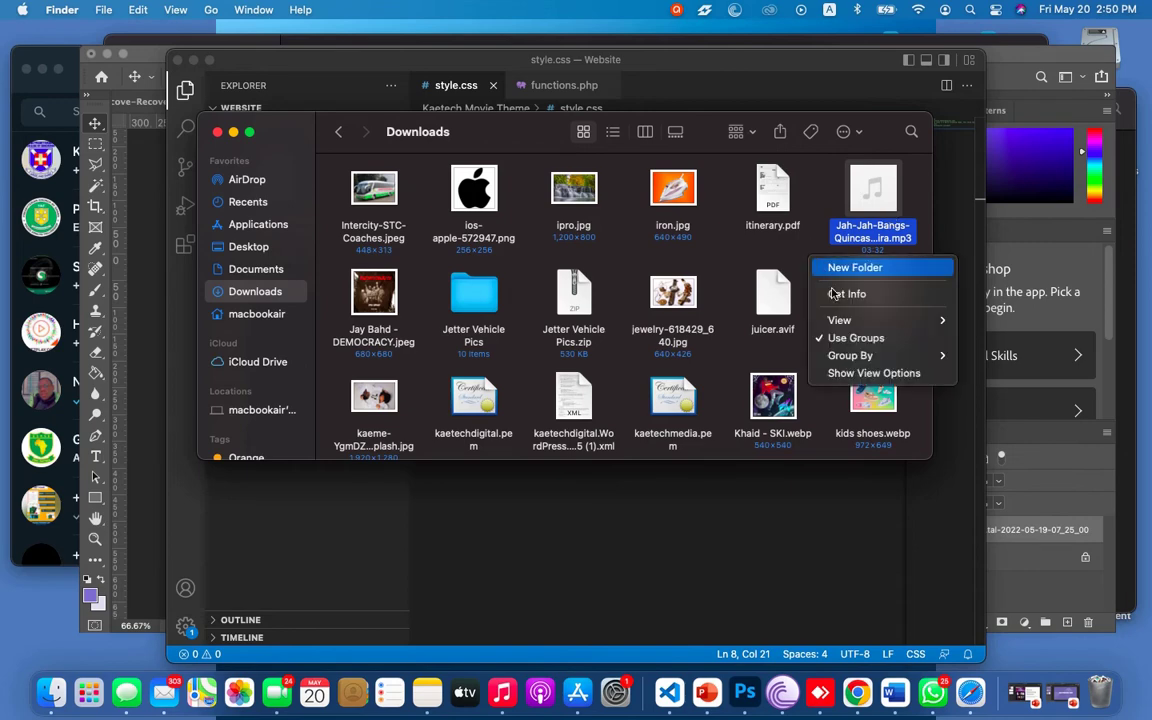
pyautogui.click(852, 268)
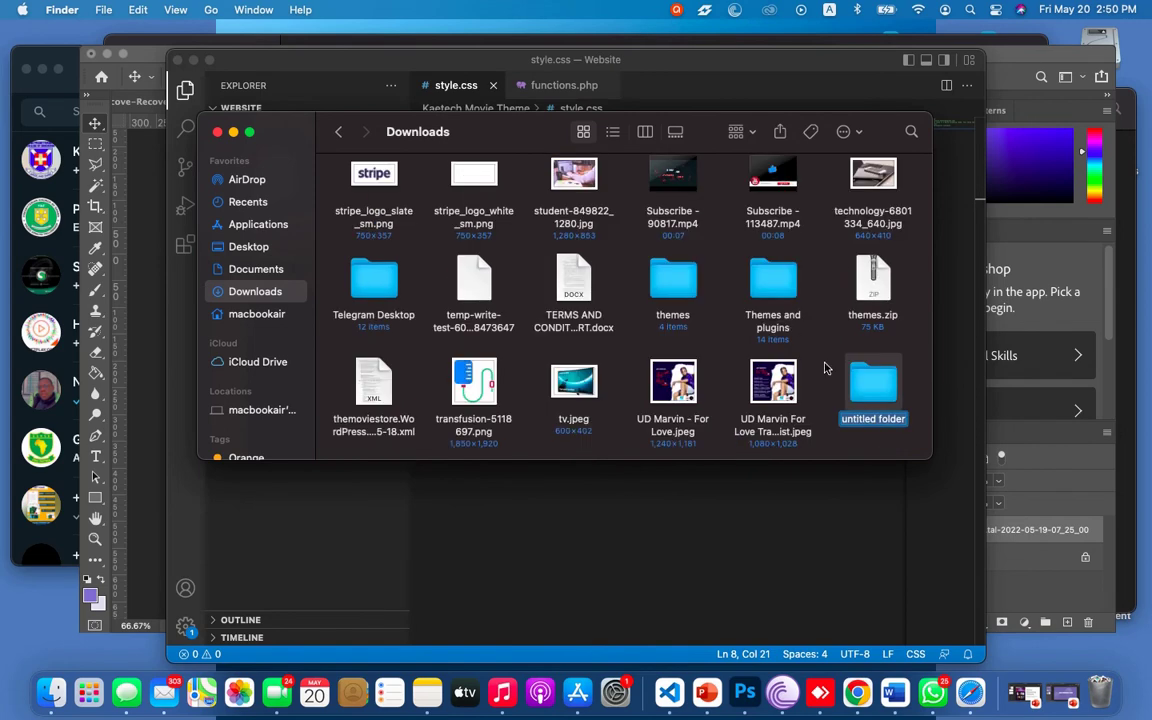
pyautogui.write('Wa')
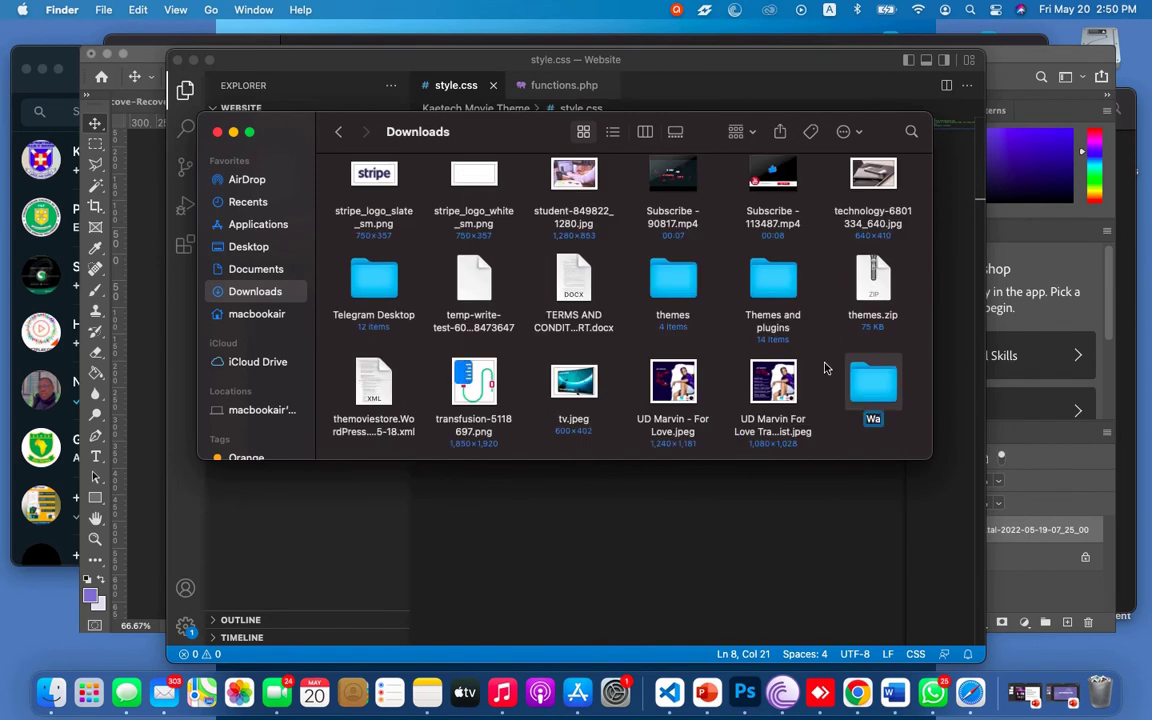
pyautogui.press('BackSpace')
pyautogui.write('AV File')
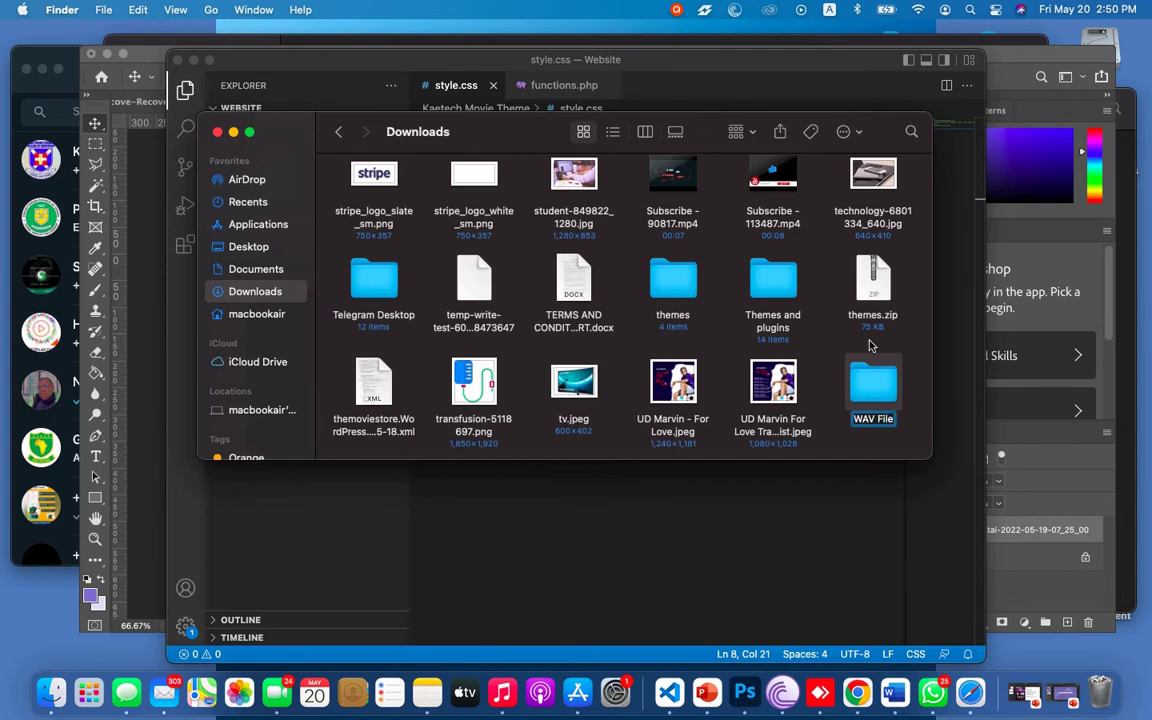
pyautogui.press('Return')
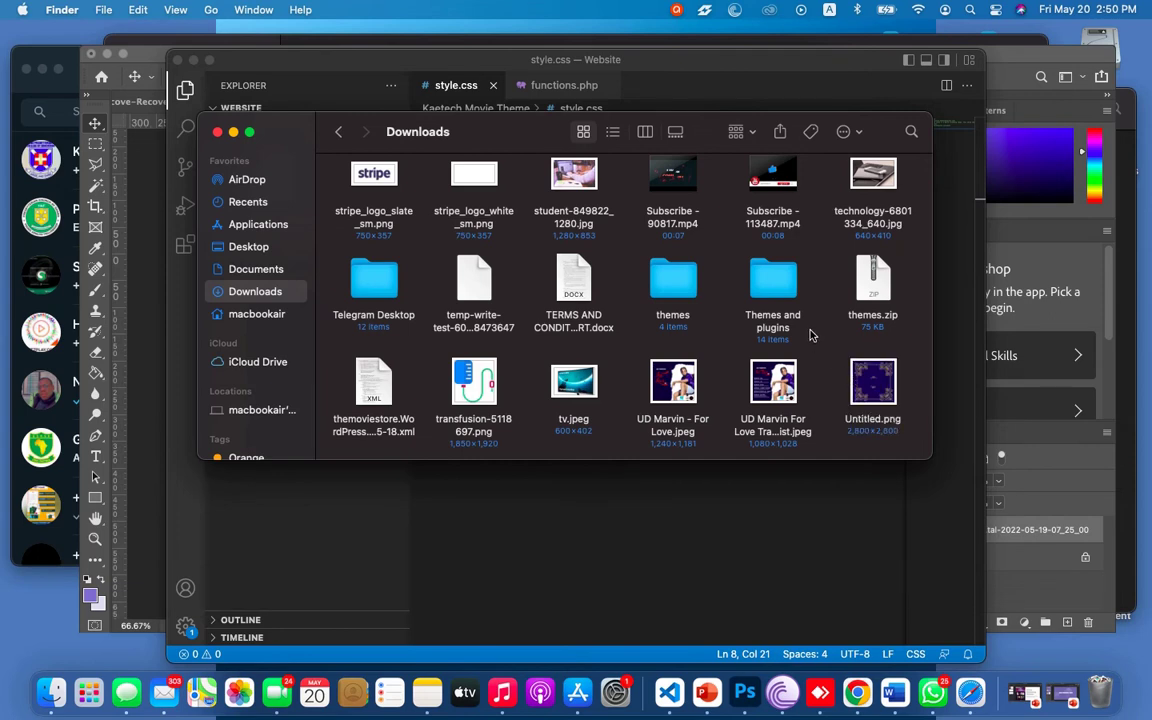
# Copy the WAV File folder from Downloads and paste it onto the Desktop
pyautogui.scroll(-10, 810, 336)
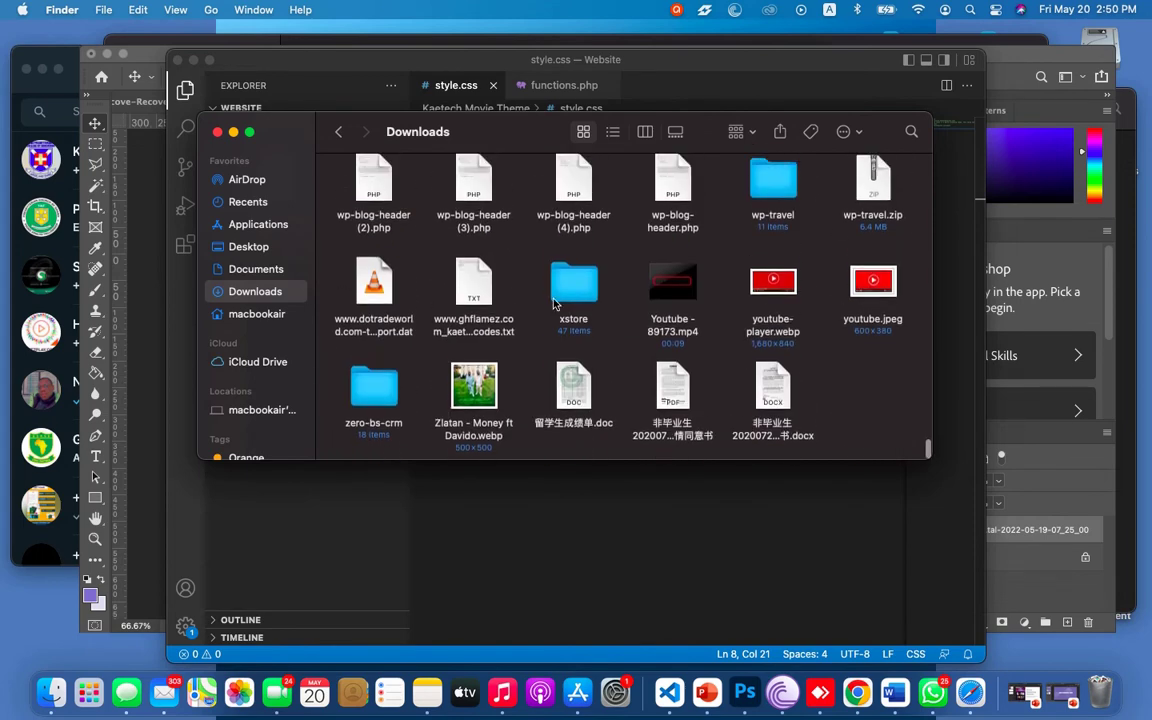
pyautogui.scroll(5, 681, 329)
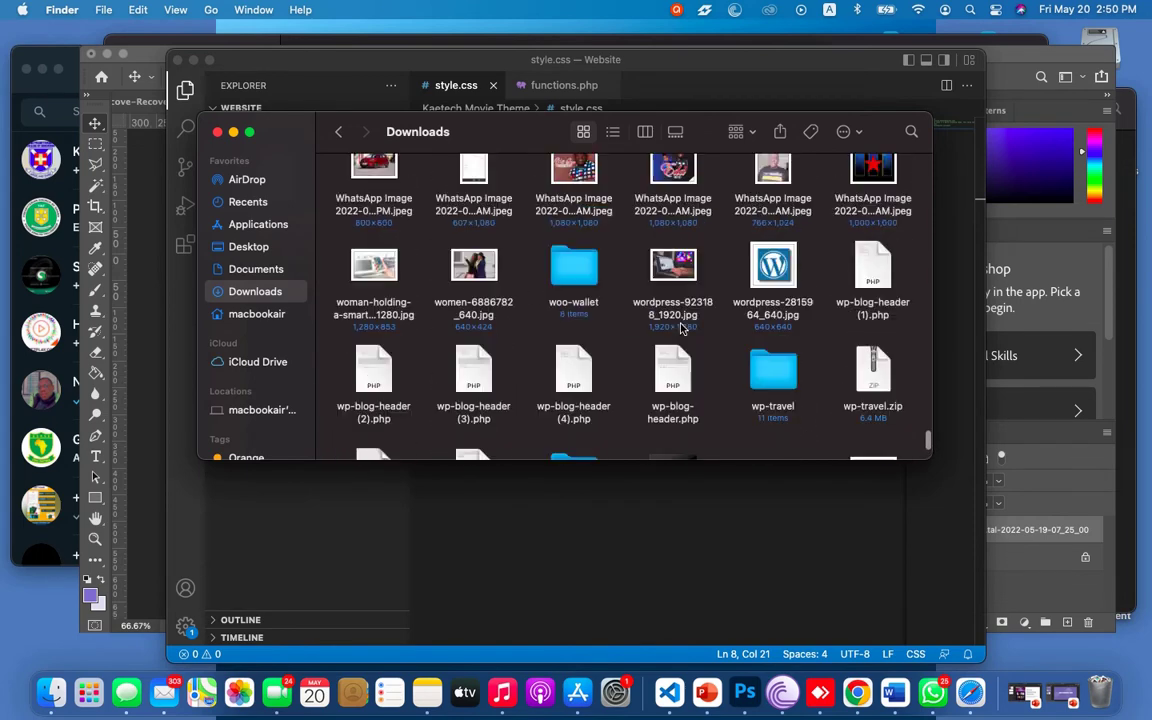
pyautogui.scroll(10, 681, 329)
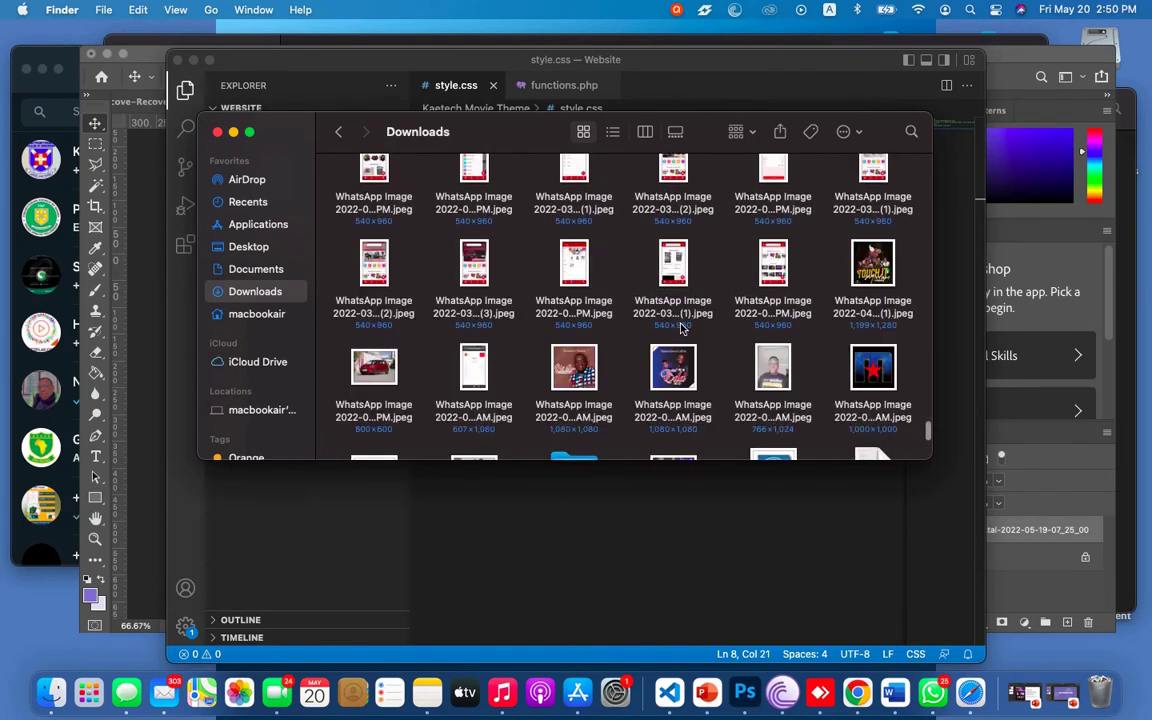
pyautogui.scroll(3, 681, 329)
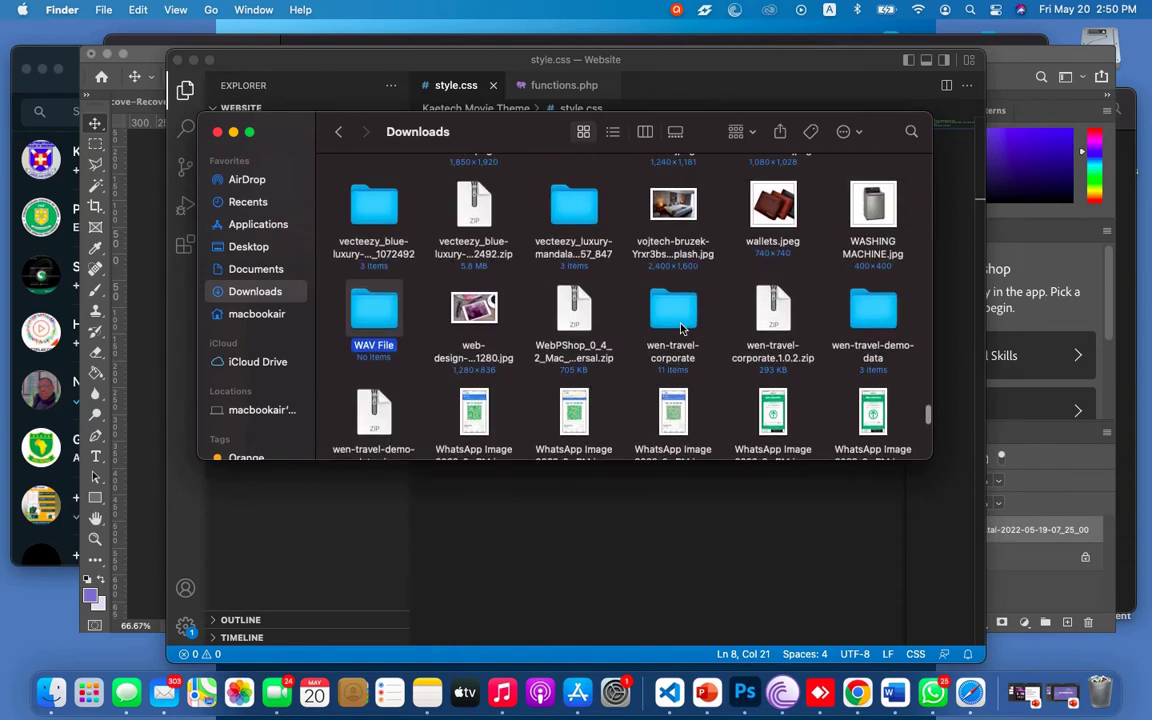
pyautogui.rightClick(375, 326)
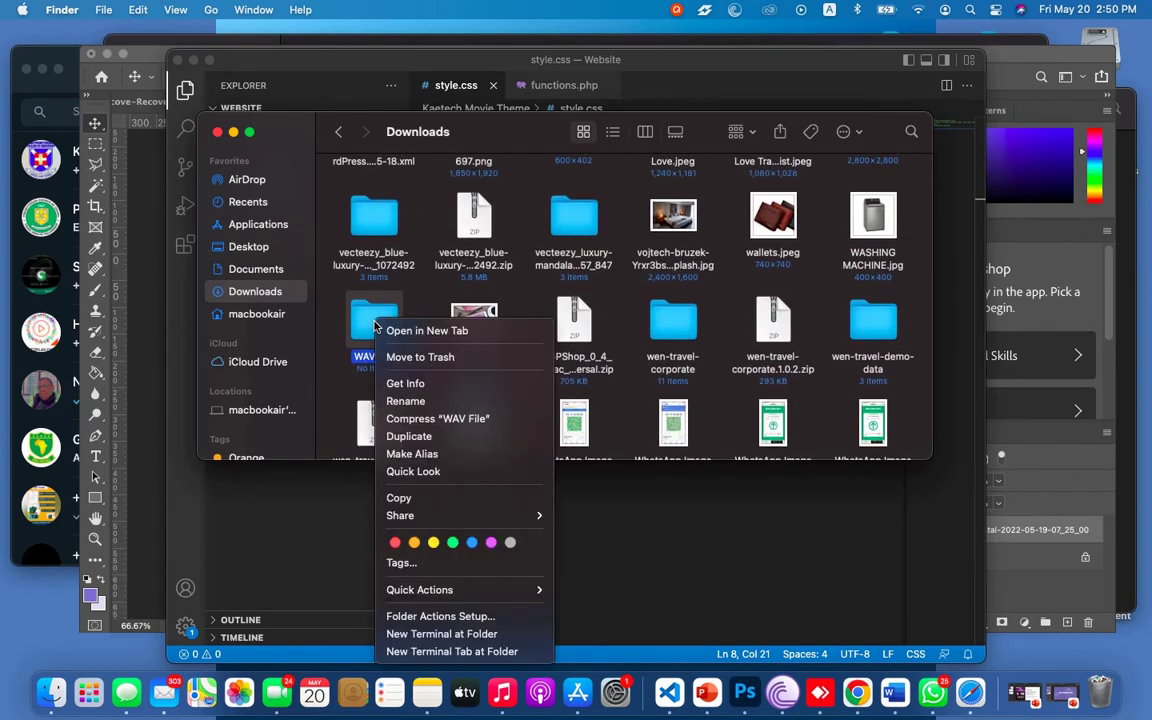
pyautogui.click(407, 500)
pyautogui.click(250, 247)
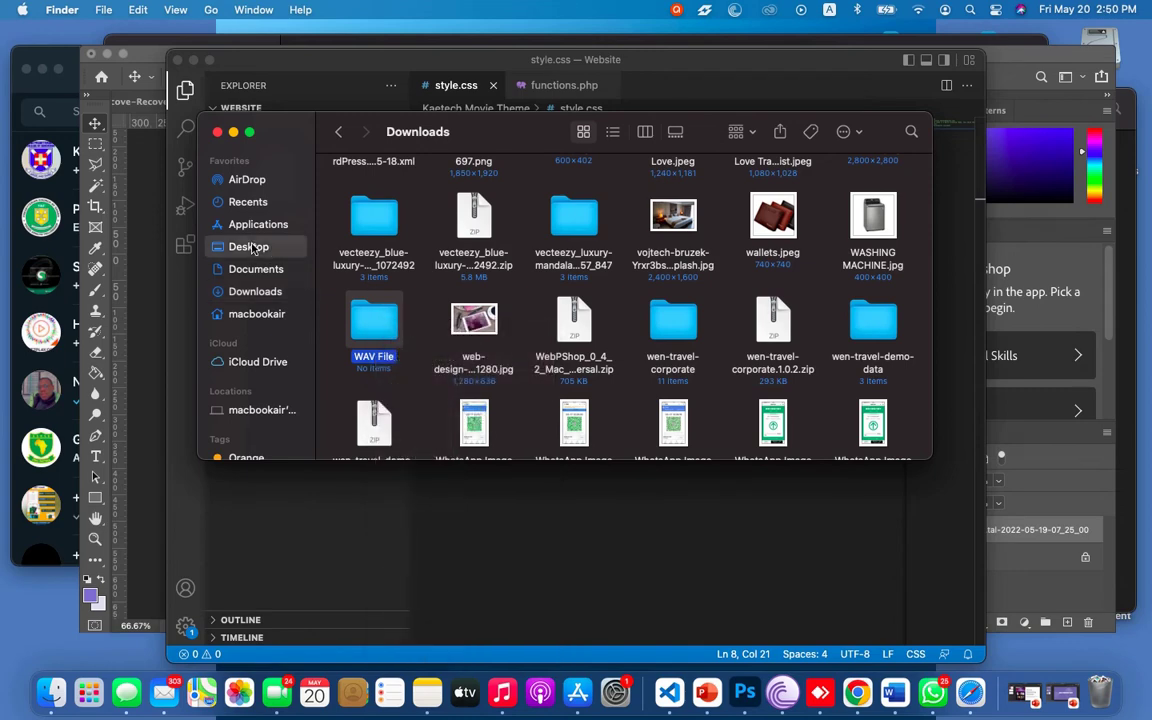
pyautogui.rightClick(529, 263)
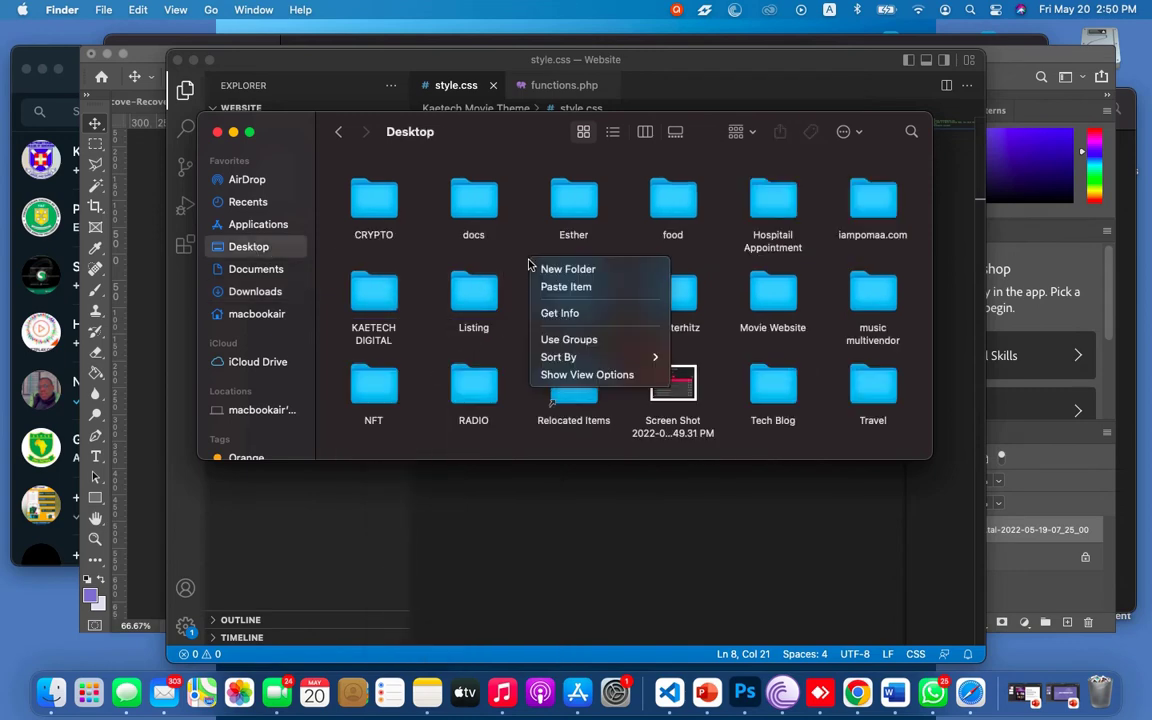
pyautogui.click(562, 269)
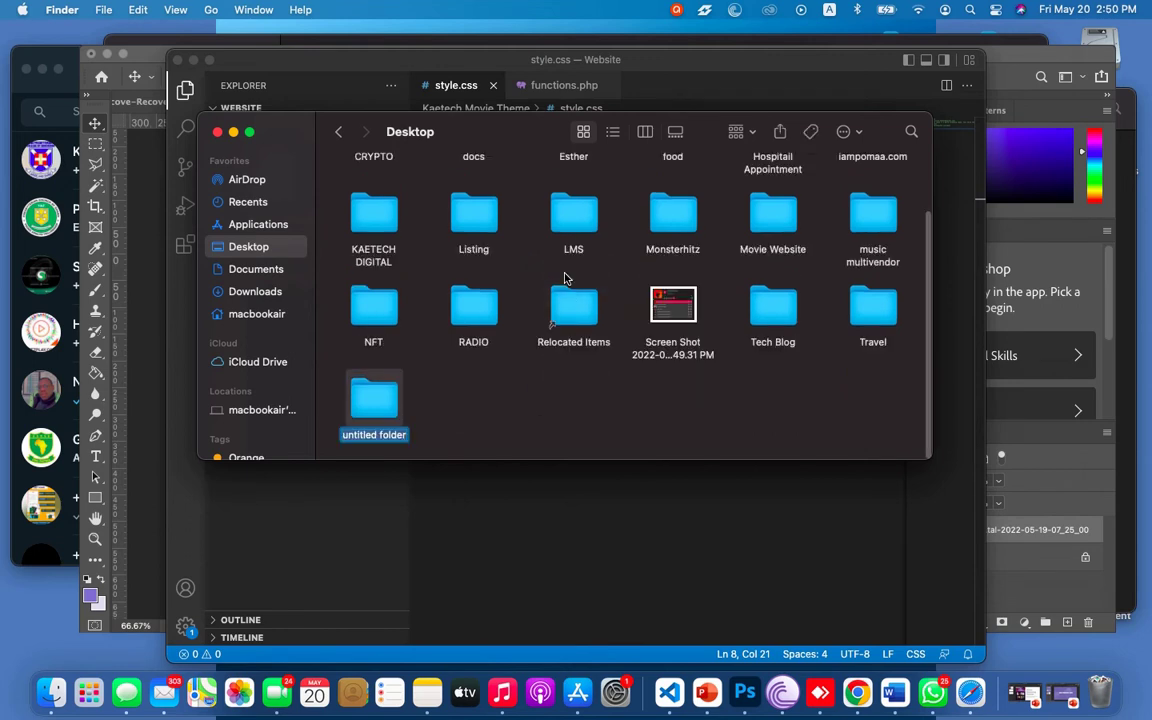
pyautogui.rightClick(474, 402)
pyautogui.click(510, 428)
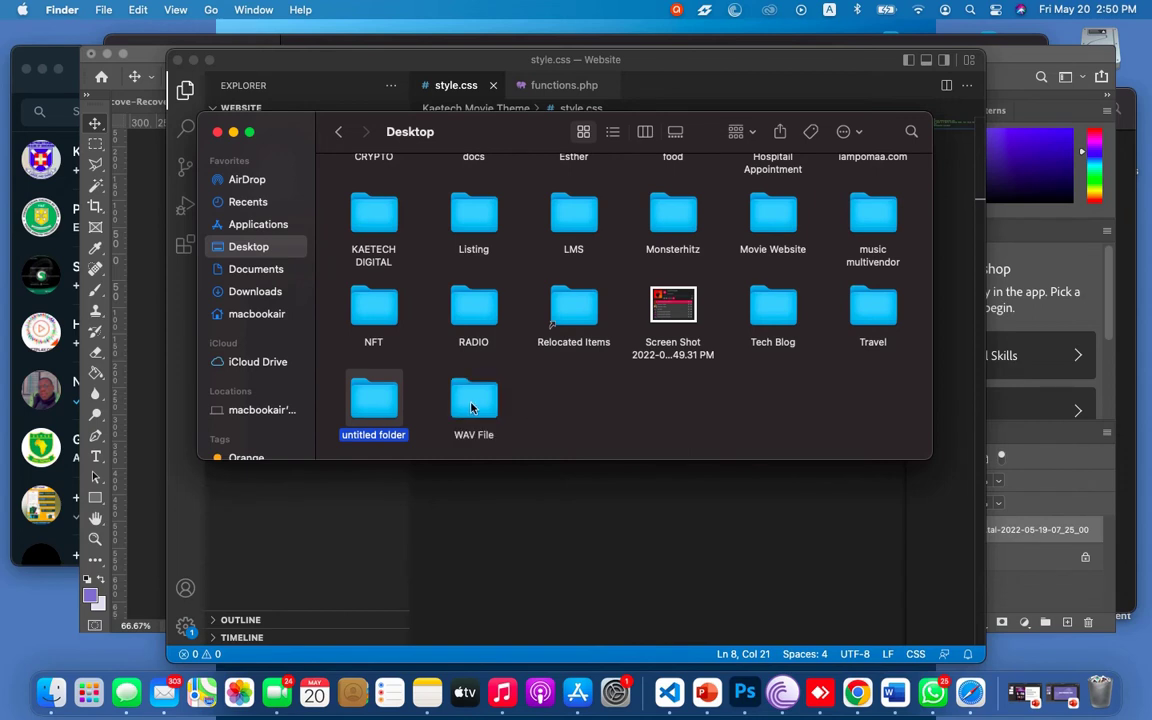
# Copy the Jah-Jah-Bangs MP3 from Downloads into the WAV File folder on the Desktop
pyautogui.doubleClick(476, 402)
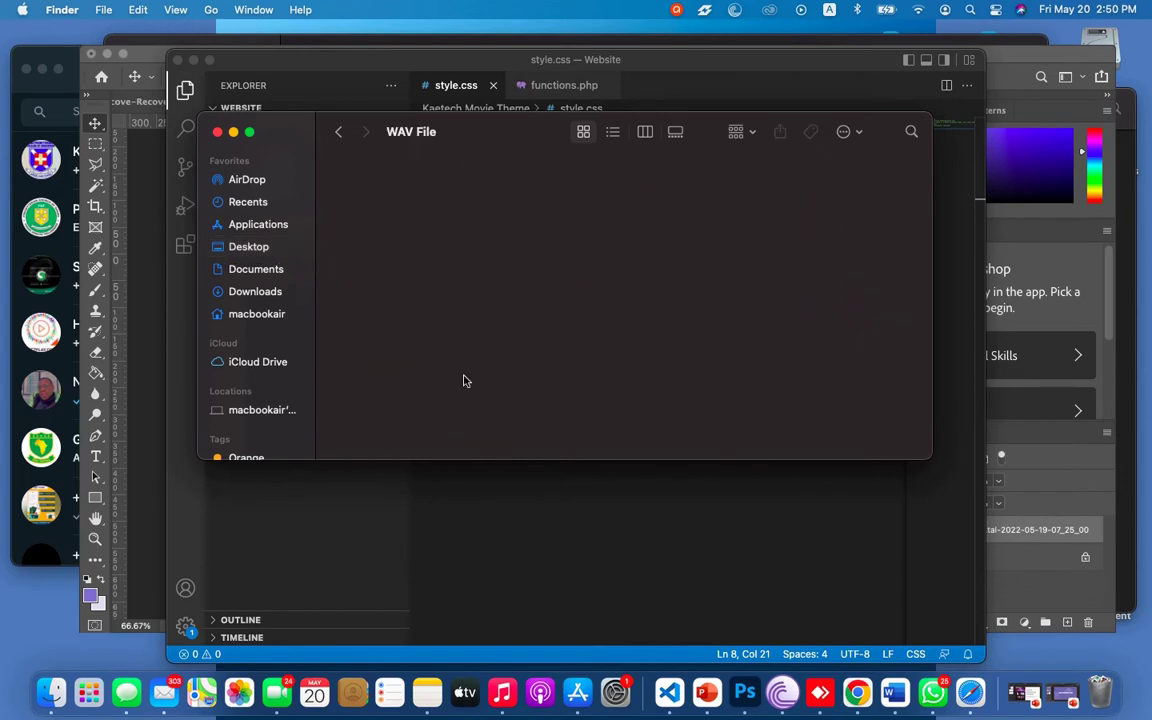
pyautogui.click(254, 291)
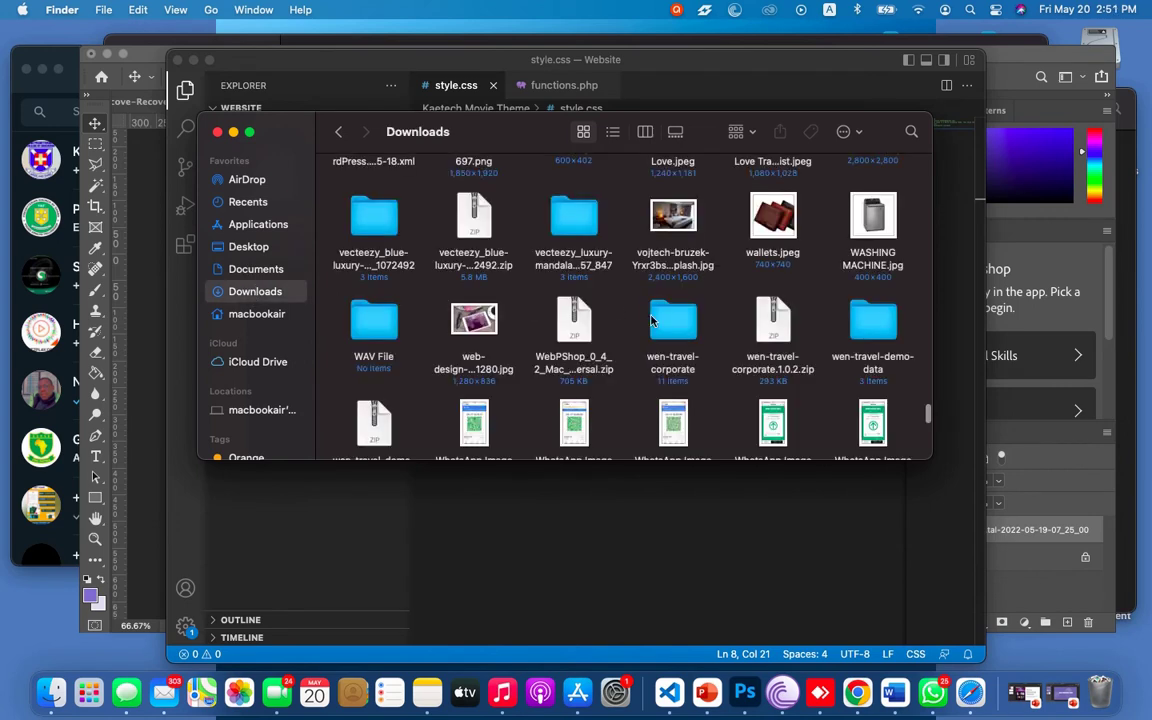
pyautogui.press('j')
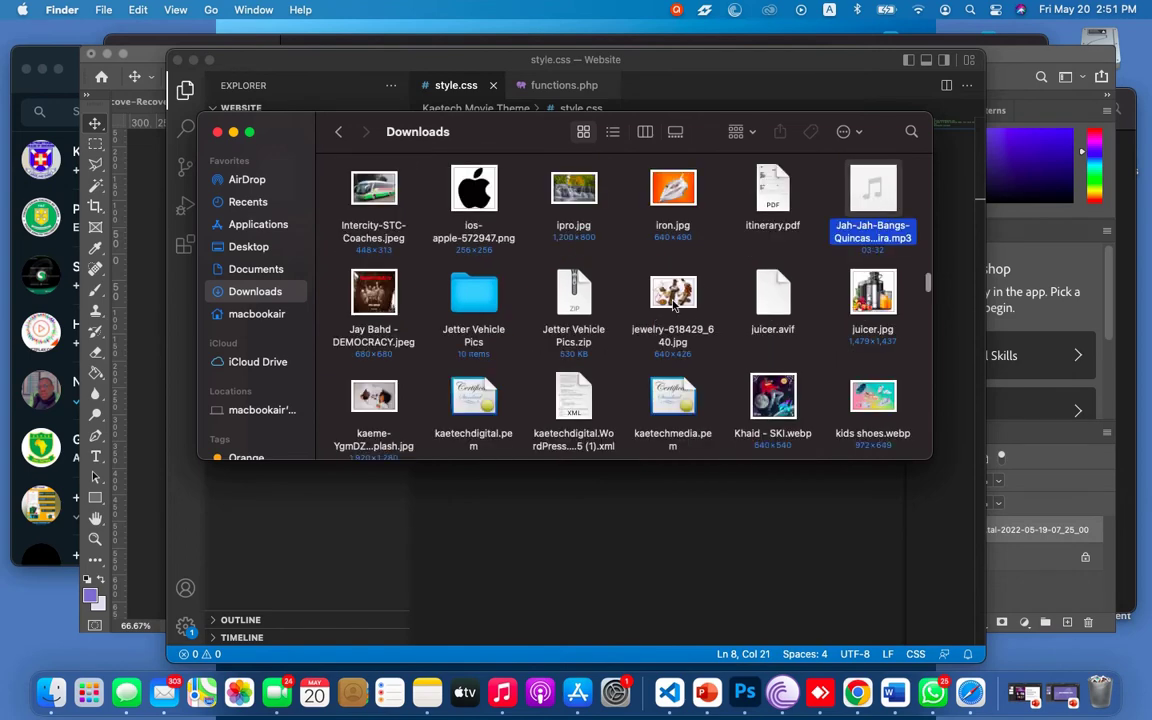
pyautogui.rightClick(885, 206)
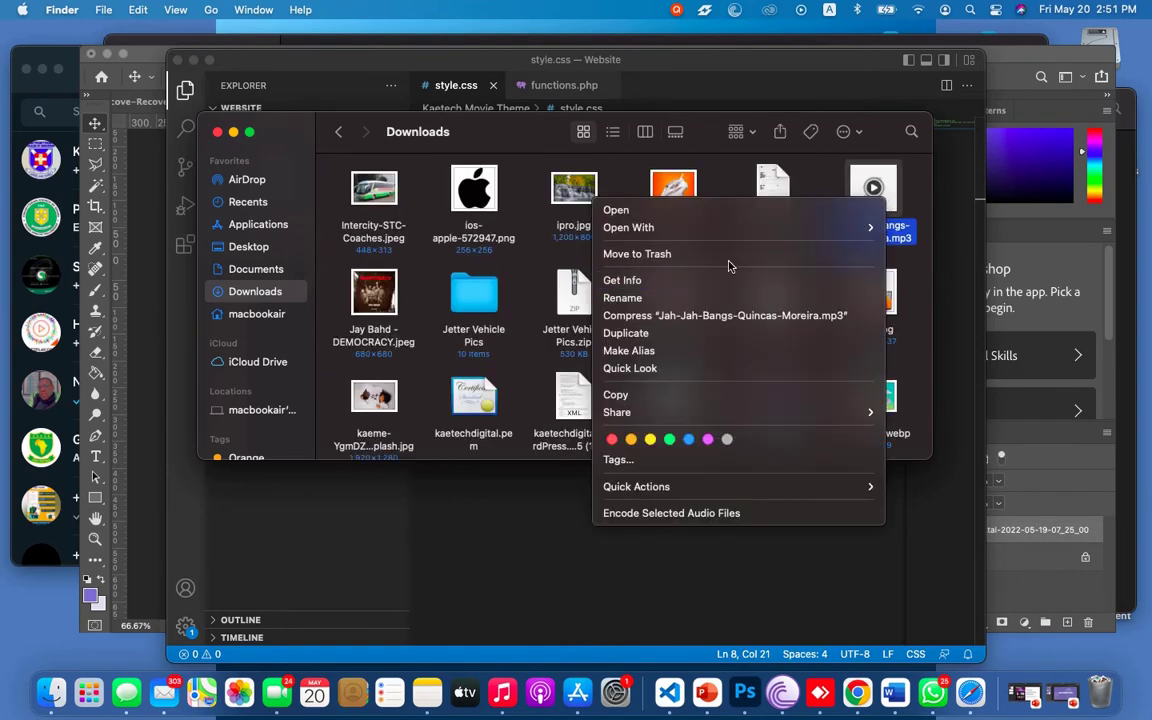
pyautogui.click(640, 394)
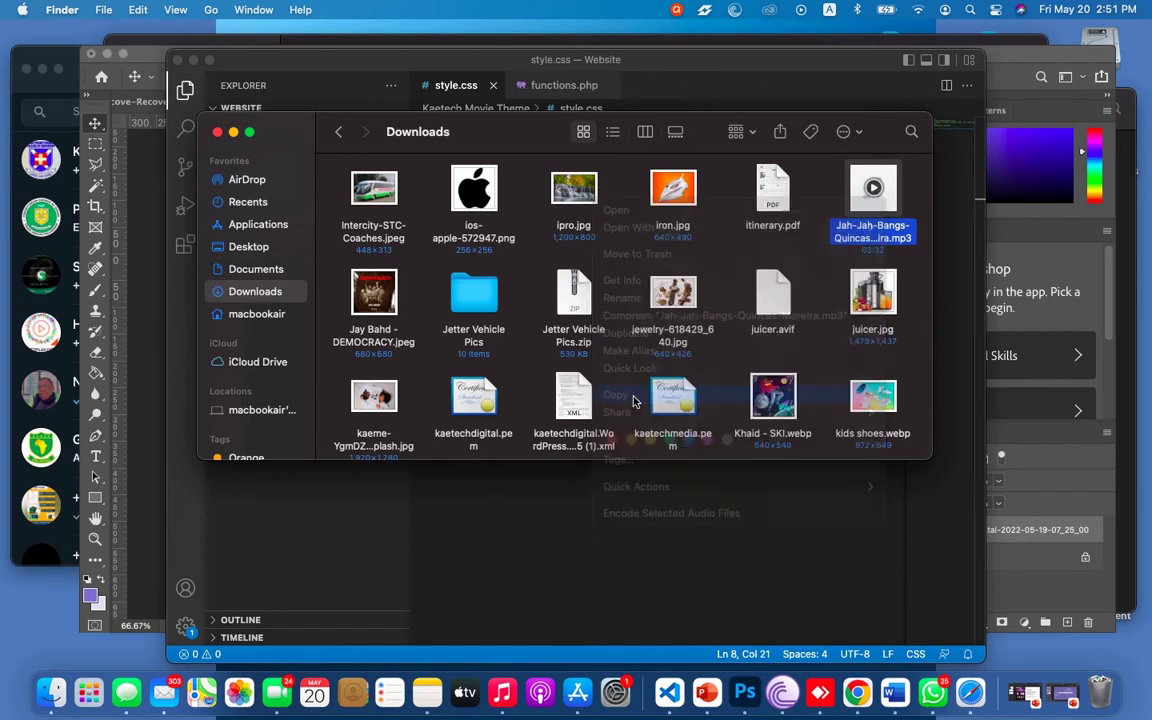
pyautogui.click(250, 247)
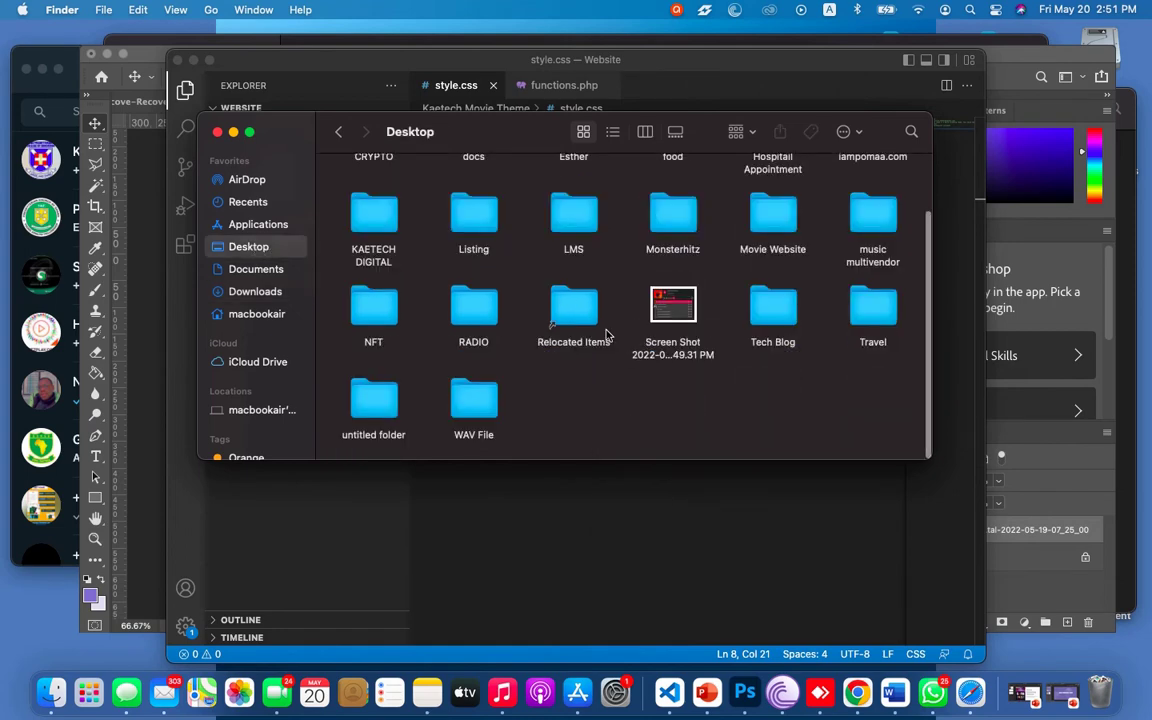
pyautogui.doubleClick(476, 398)
pyautogui.rightClick(484, 294)
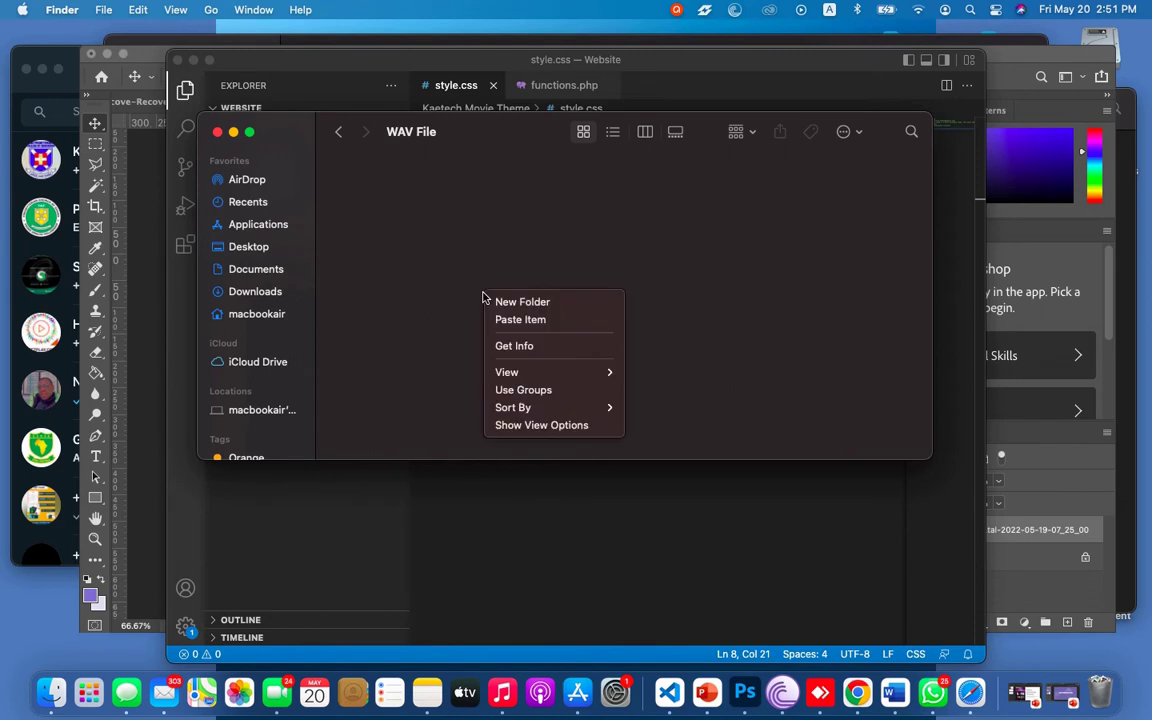
pyautogui.click(538, 320)
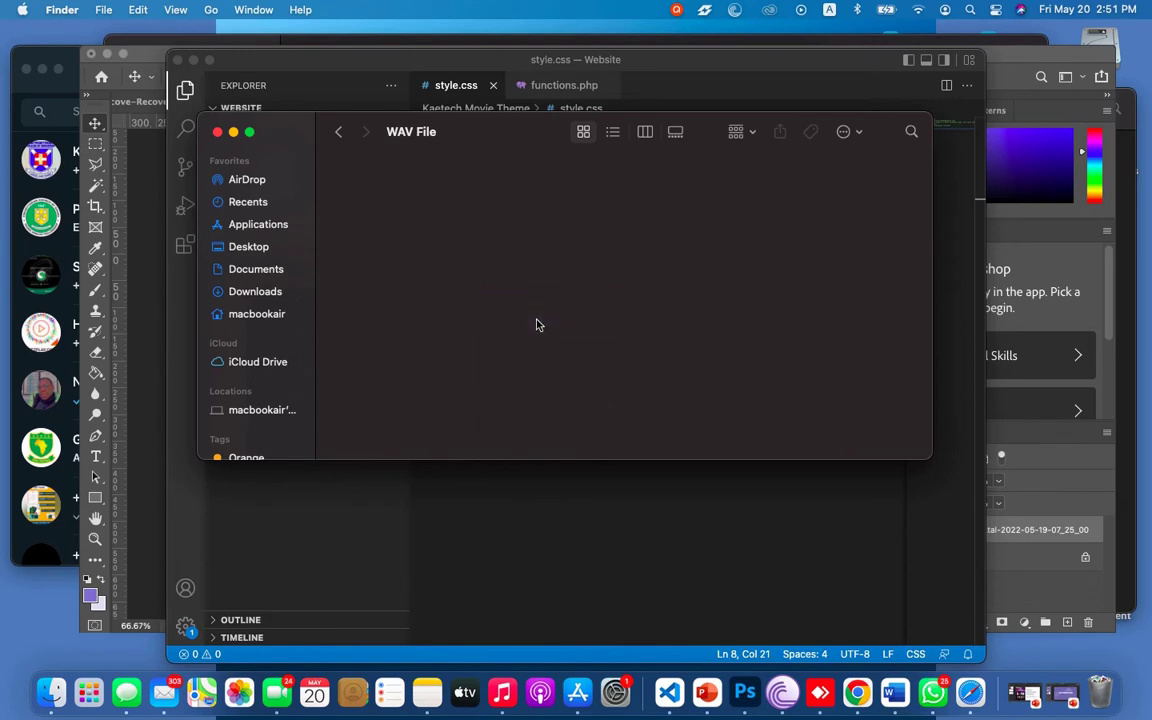
# Return to the Desktop folder and compress the WAV File folder into a ZIP archive
pyautogui.click(338, 131)
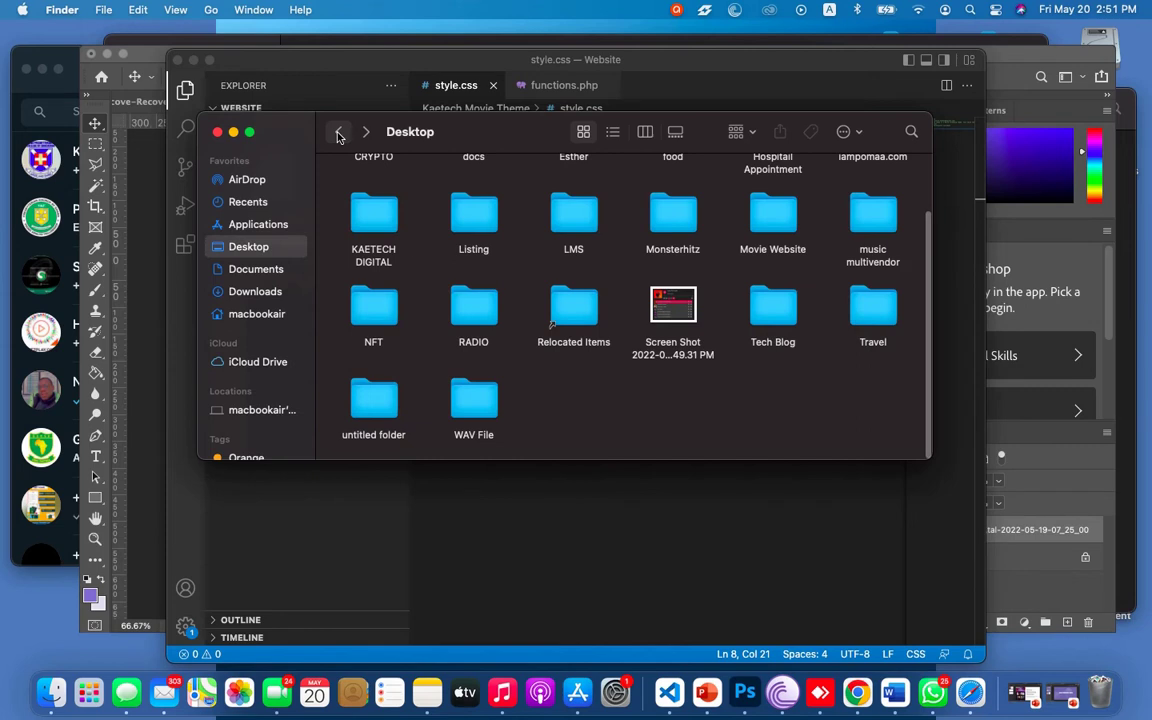
pyautogui.click(468, 403)
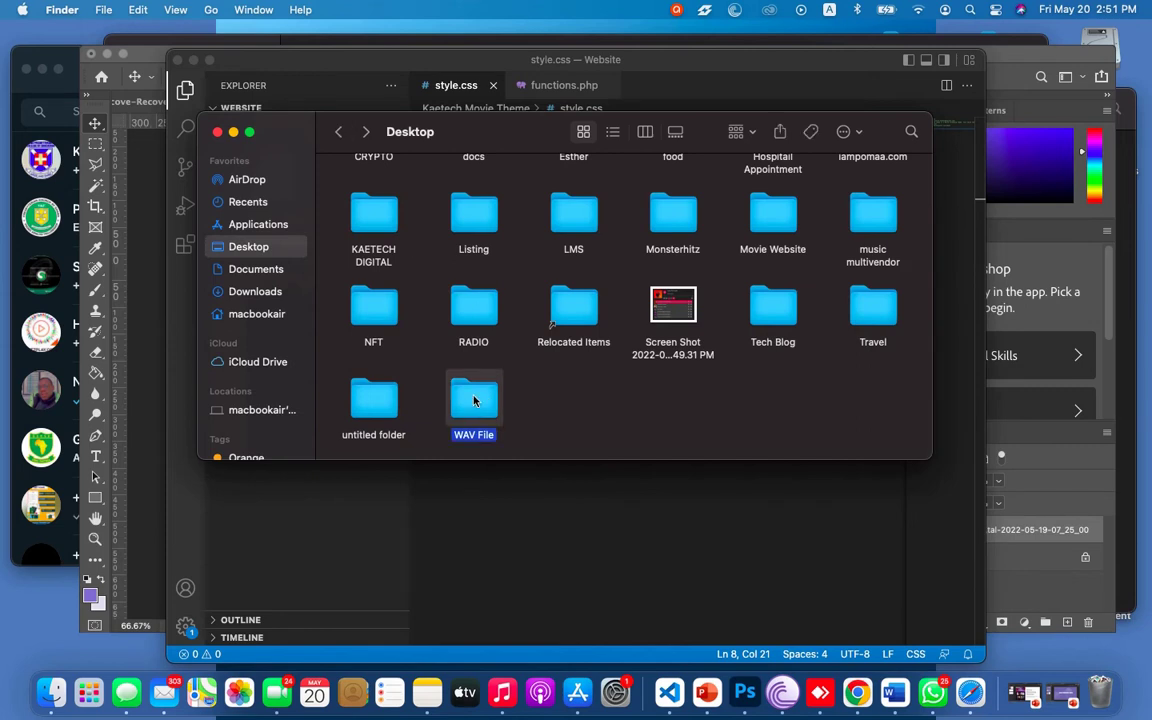
pyautogui.rightClick(474, 401)
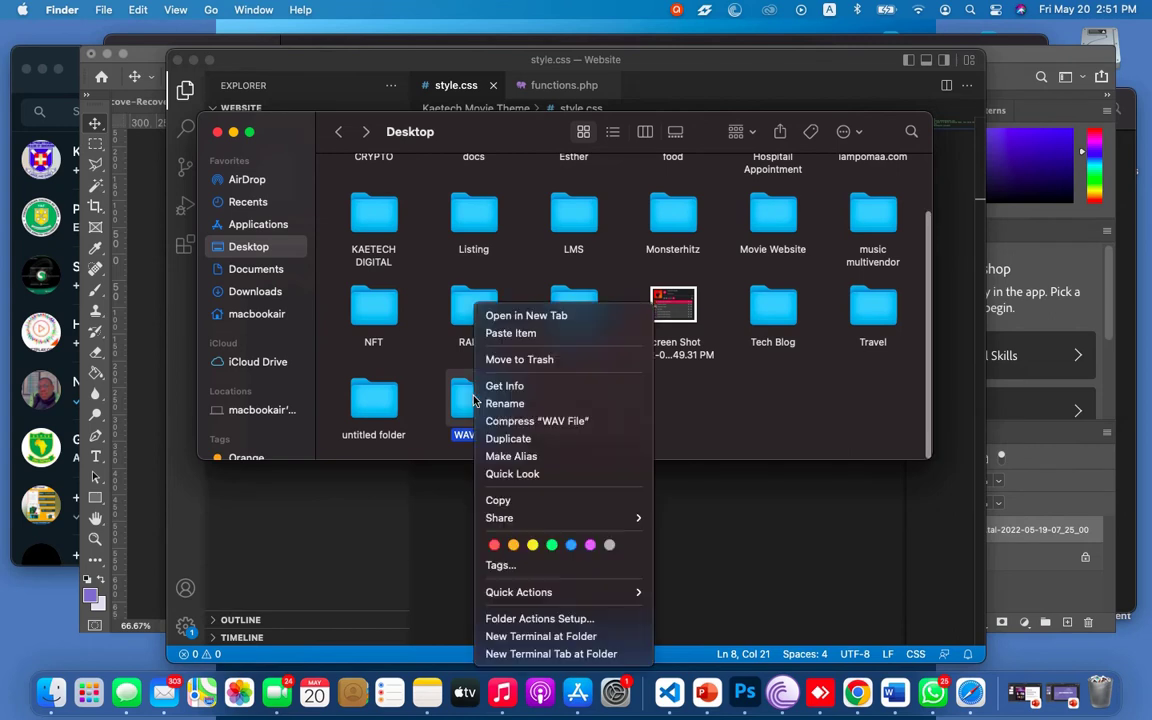
pyautogui.click(557, 421)
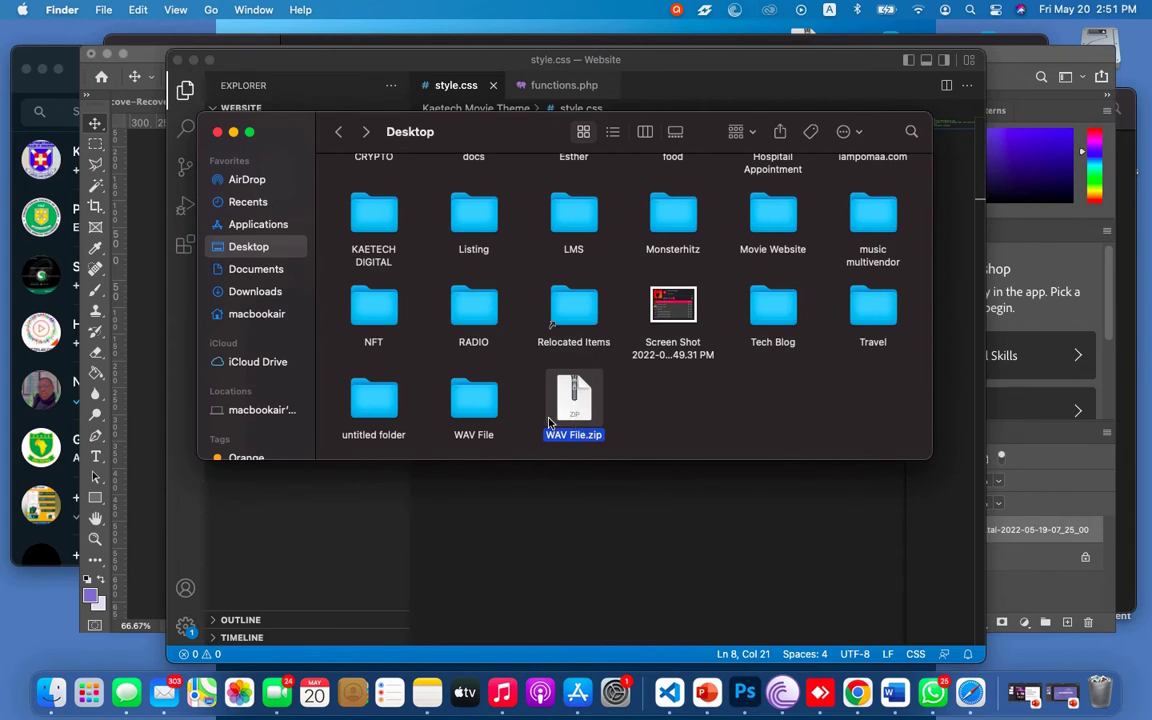
# Rename the WAV File folder on the Desktop as "STEMS File" and compress it into a ZIP archive
pyautogui.click(475, 405)
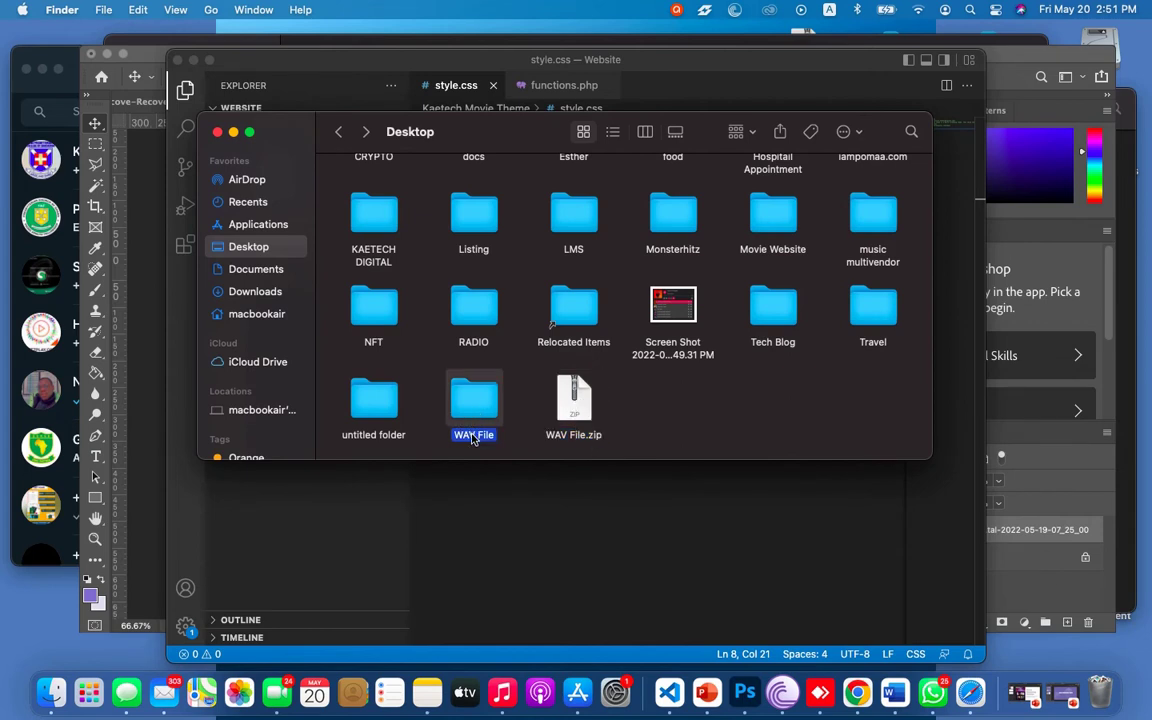
pyautogui.click(475, 436)
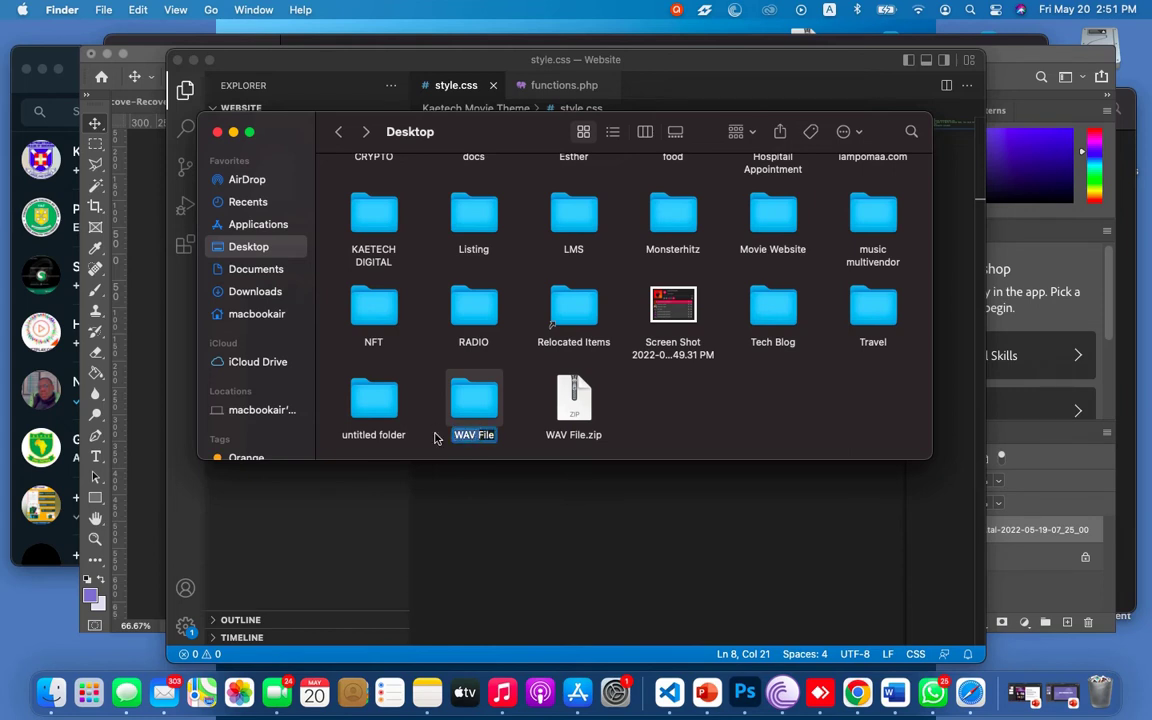
pyautogui.write('STEMS')
pyautogui.press('Return')
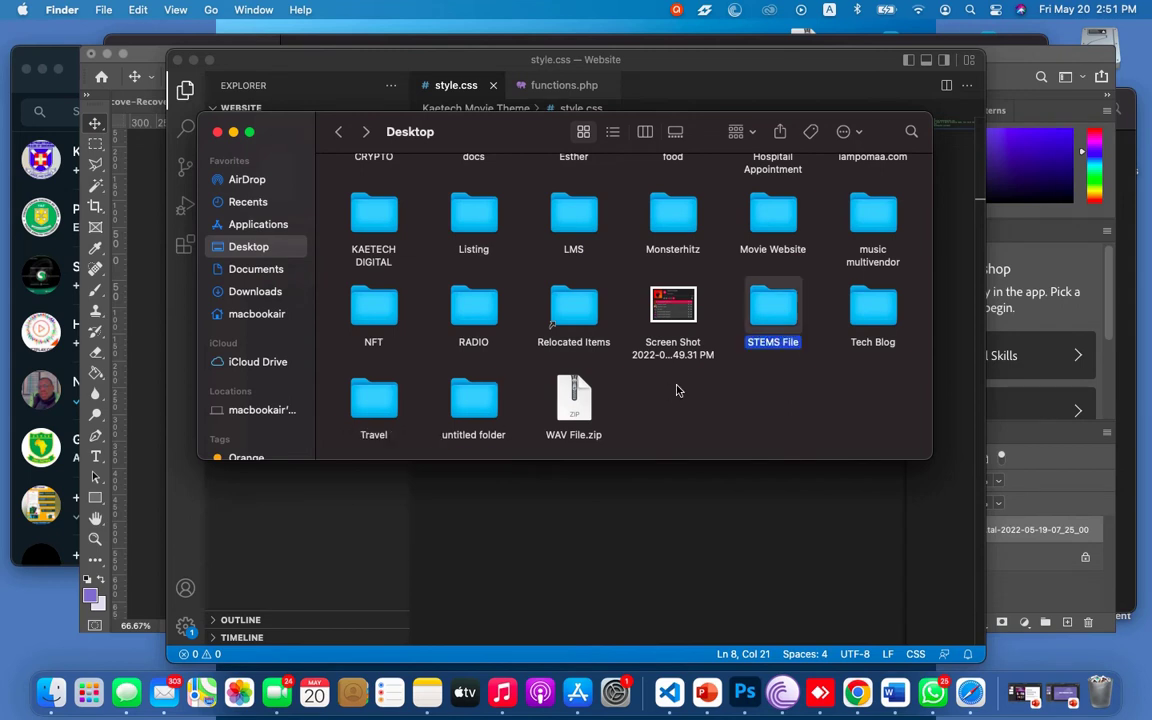
pyautogui.rightClick(773, 316)
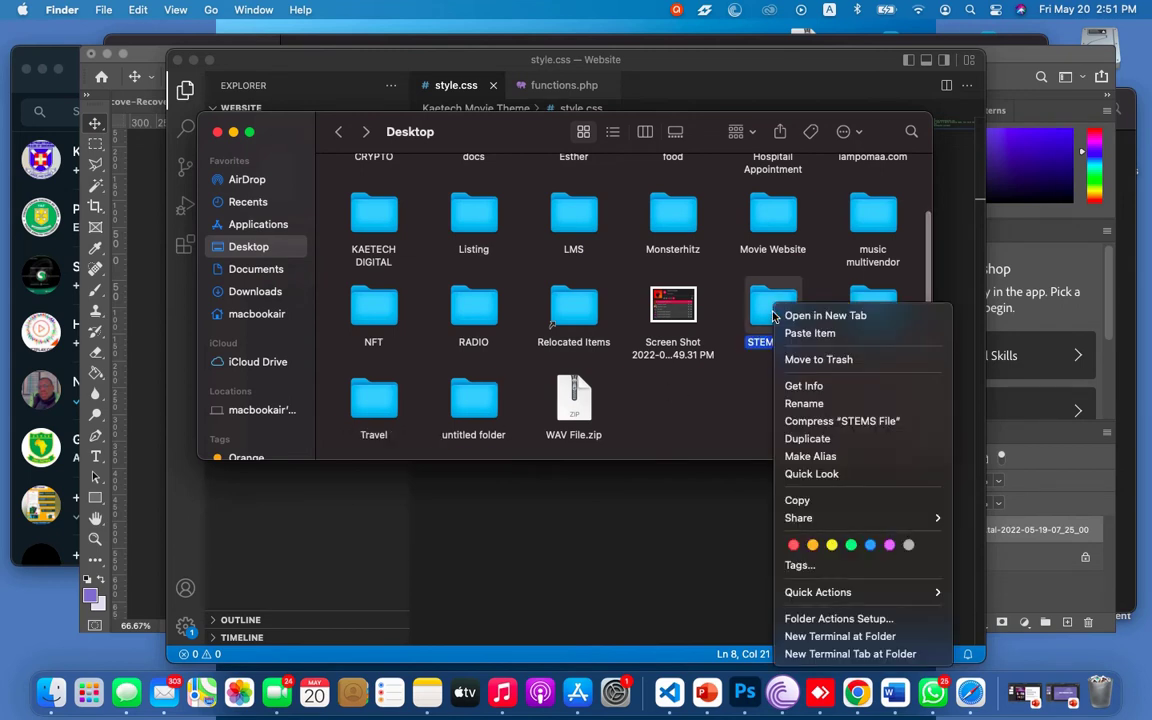
pyautogui.click(809, 421)
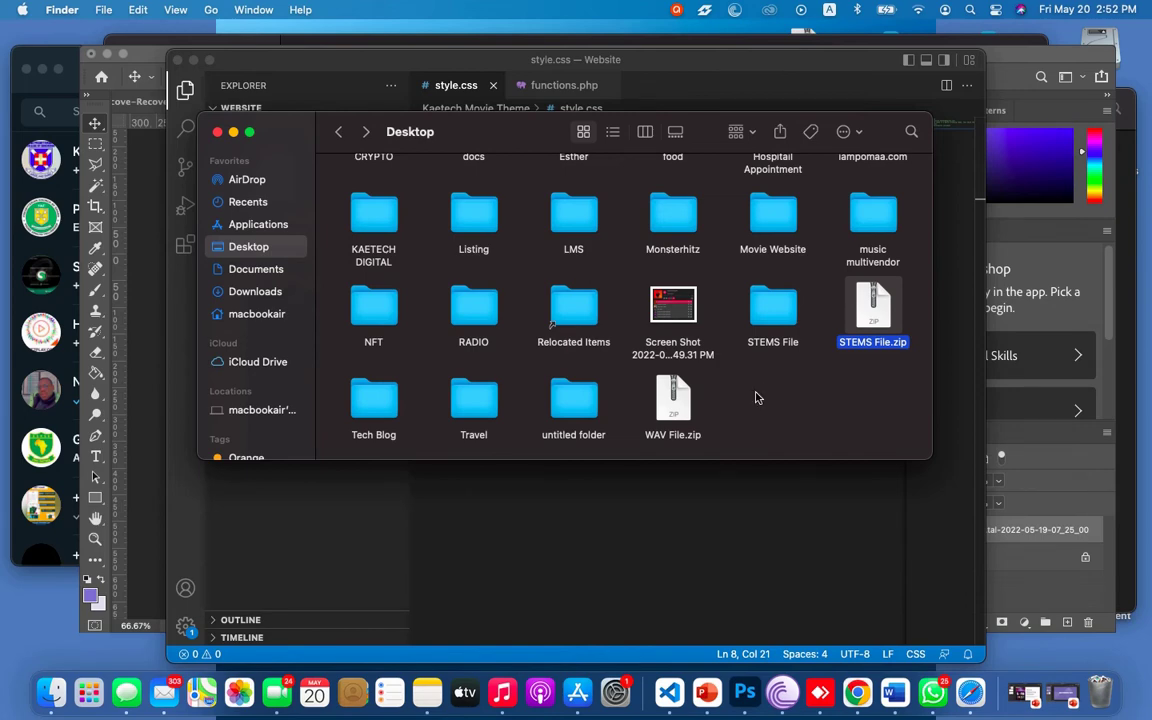
# Switch back to Chrome, upload WAV File.zip from the Desktop, and insert its URL as the WAV Lease variation's downloadable file
pyautogui.hotkey('ctrl', 'Right')
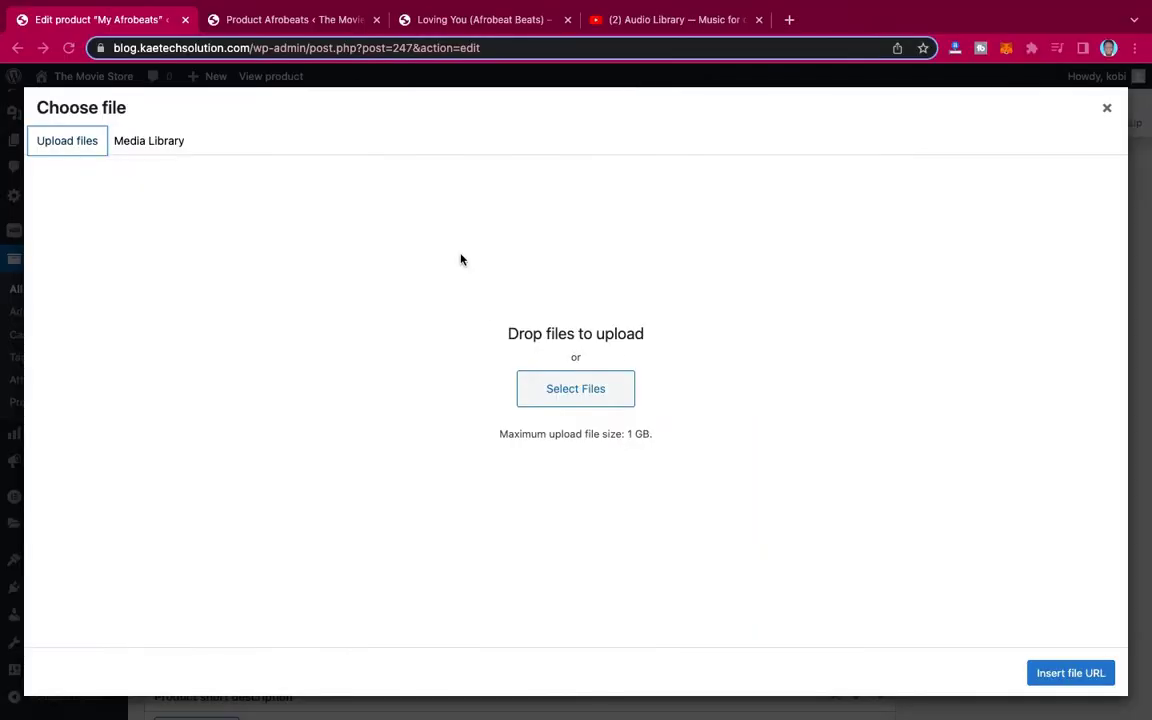
pyautogui.click(590, 397)
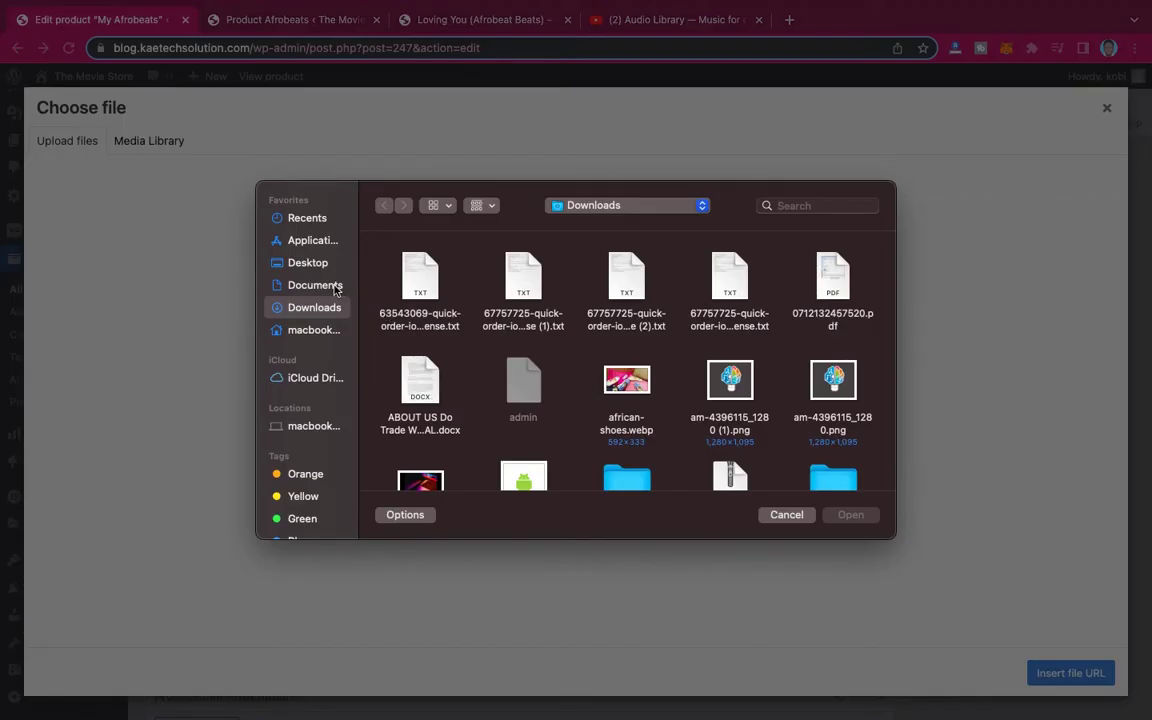
pyautogui.click(310, 265)
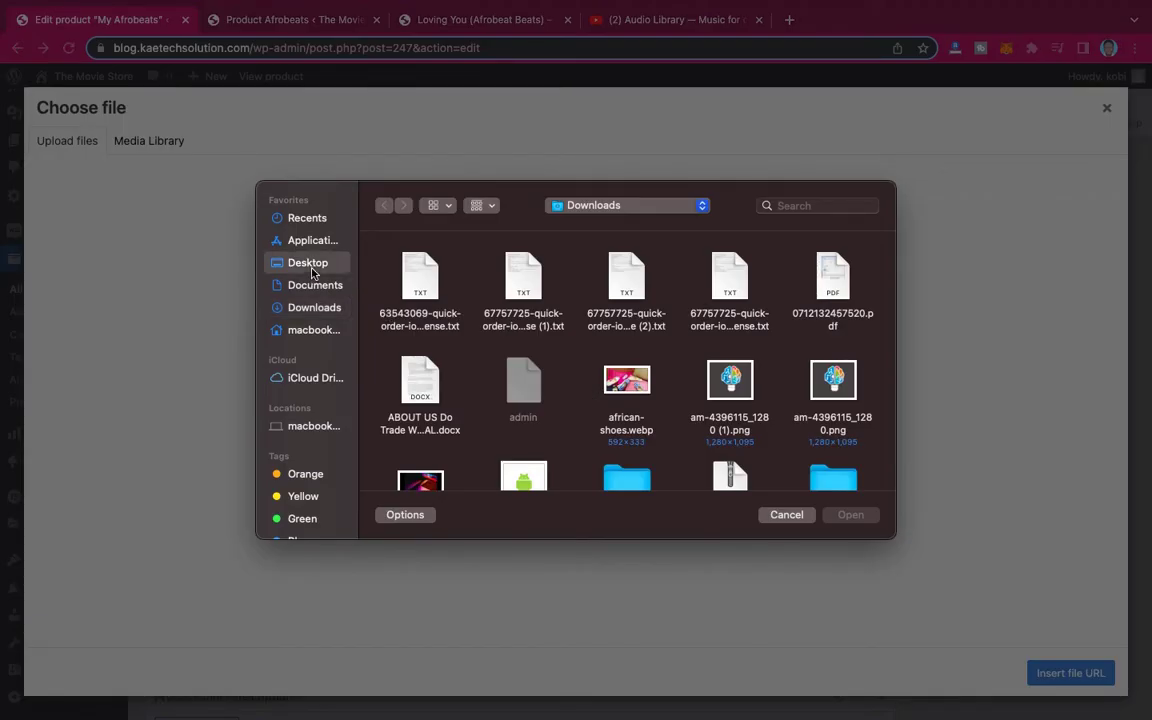
pyautogui.scroll(-5, 490, 330)
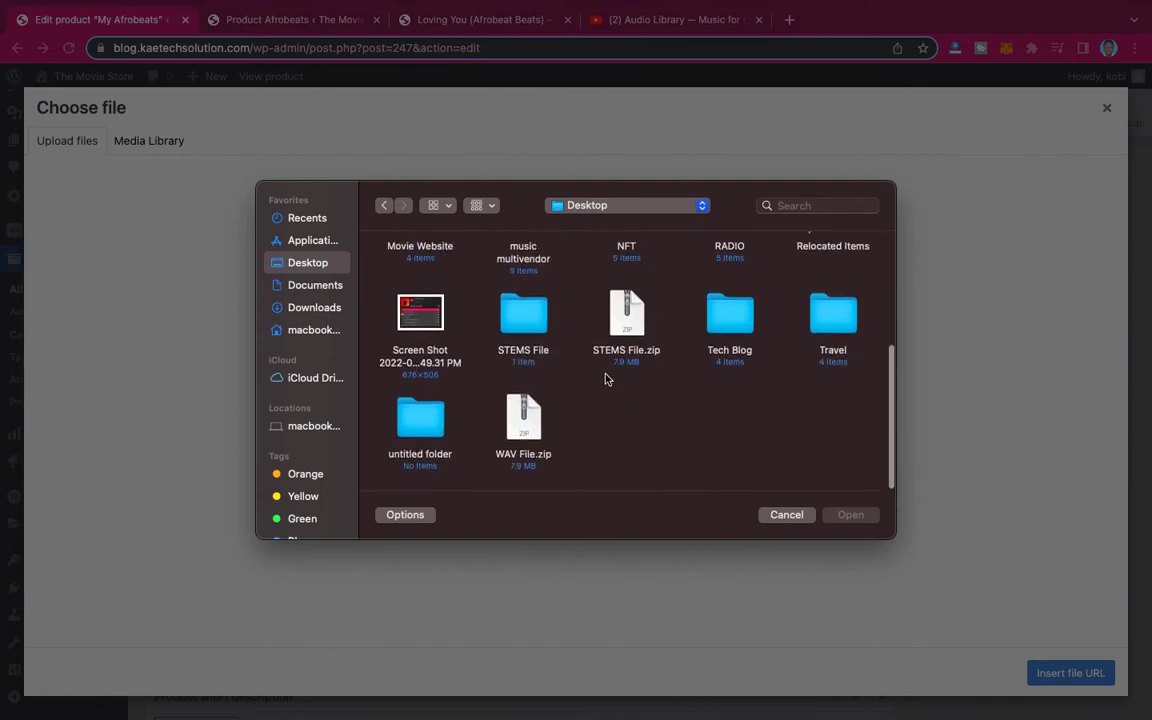
pyautogui.click(523, 415)
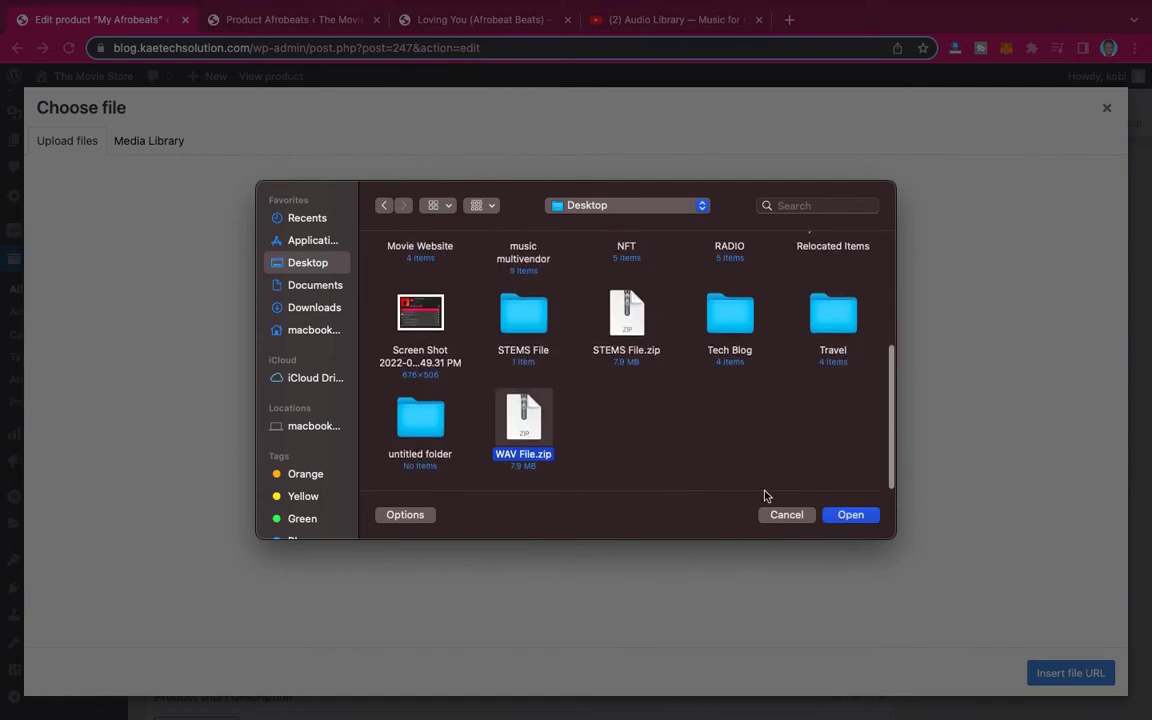
pyautogui.click(852, 515)
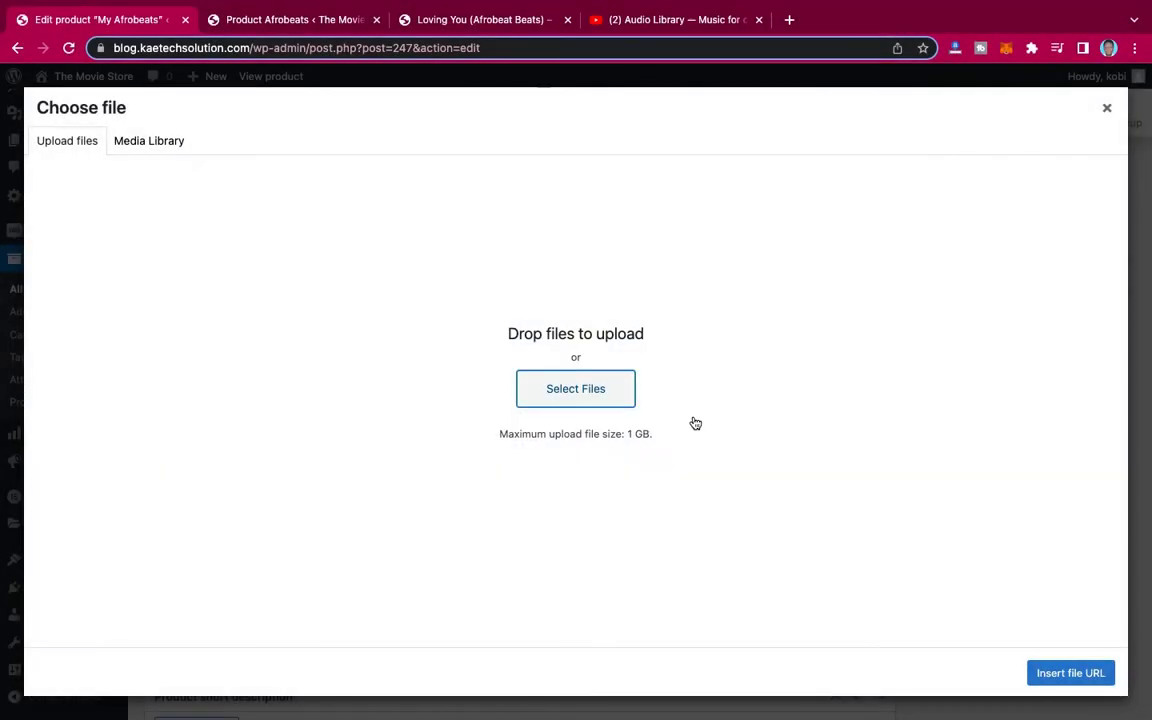
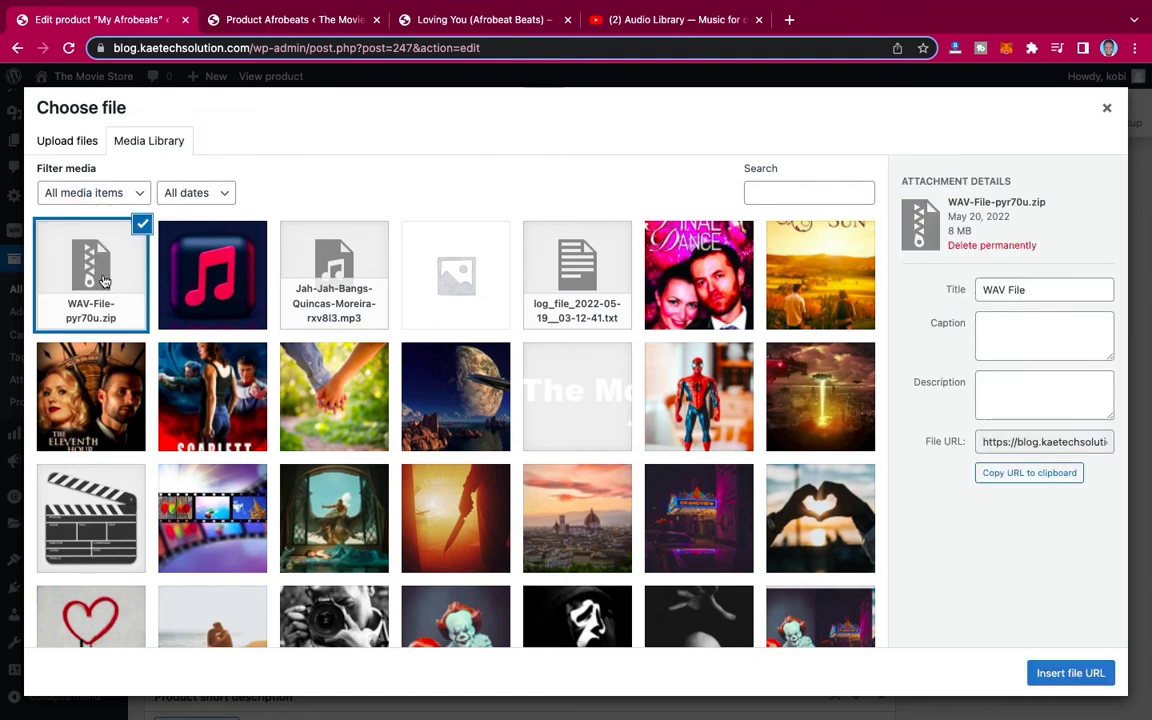
pyautogui.click(1069, 673)
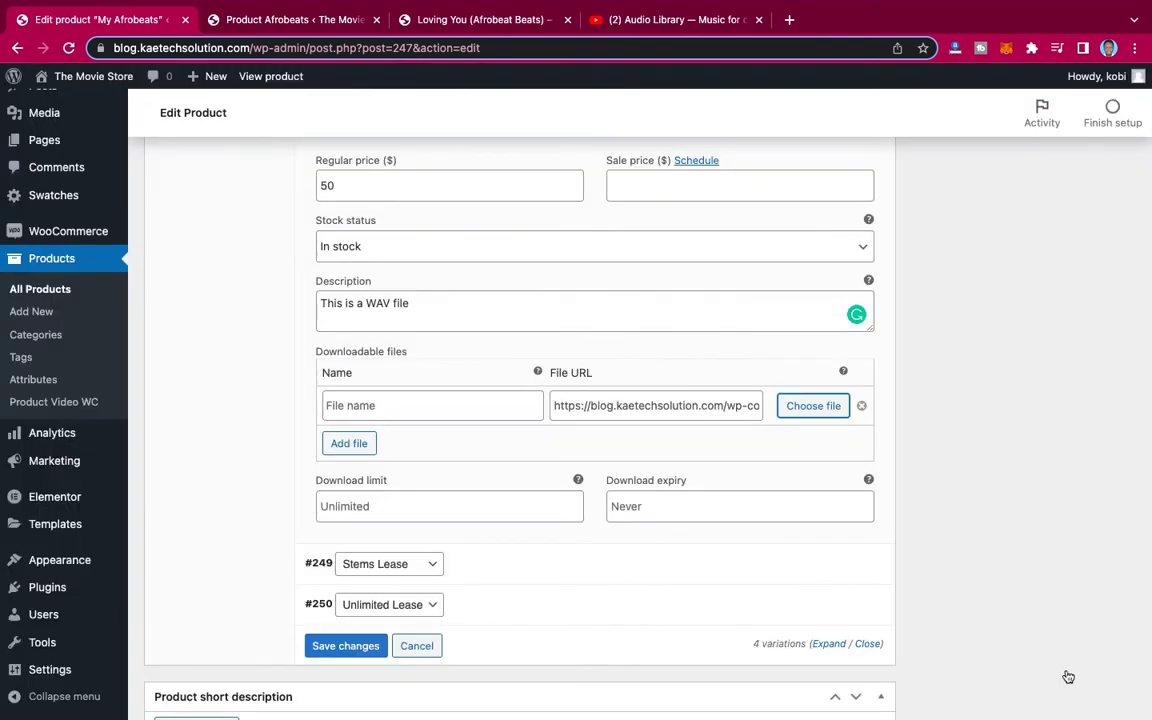
# Name the WAV Lease variation's downloadable file "WAV"
pyautogui.click(457, 405)
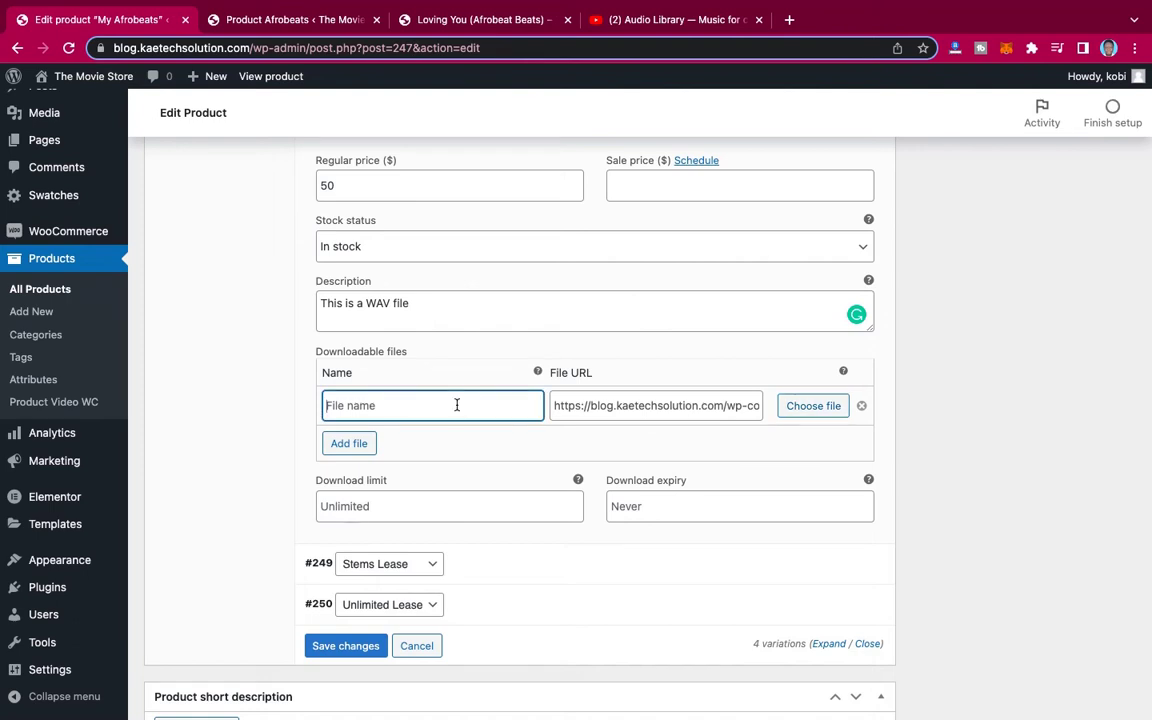
pyautogui.write('WAV')
pyautogui.scroll(2, 570, 455)
pyautogui.scroll(-2, 560, 458)
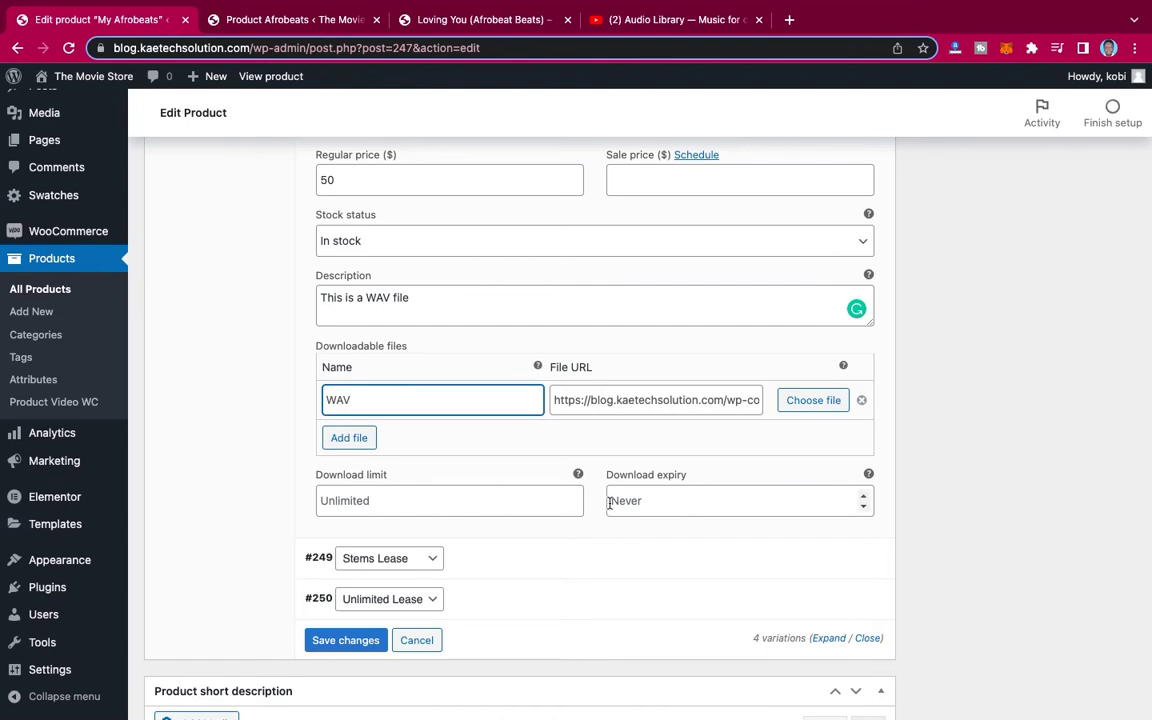
pyautogui.scroll(5, 655, 460)
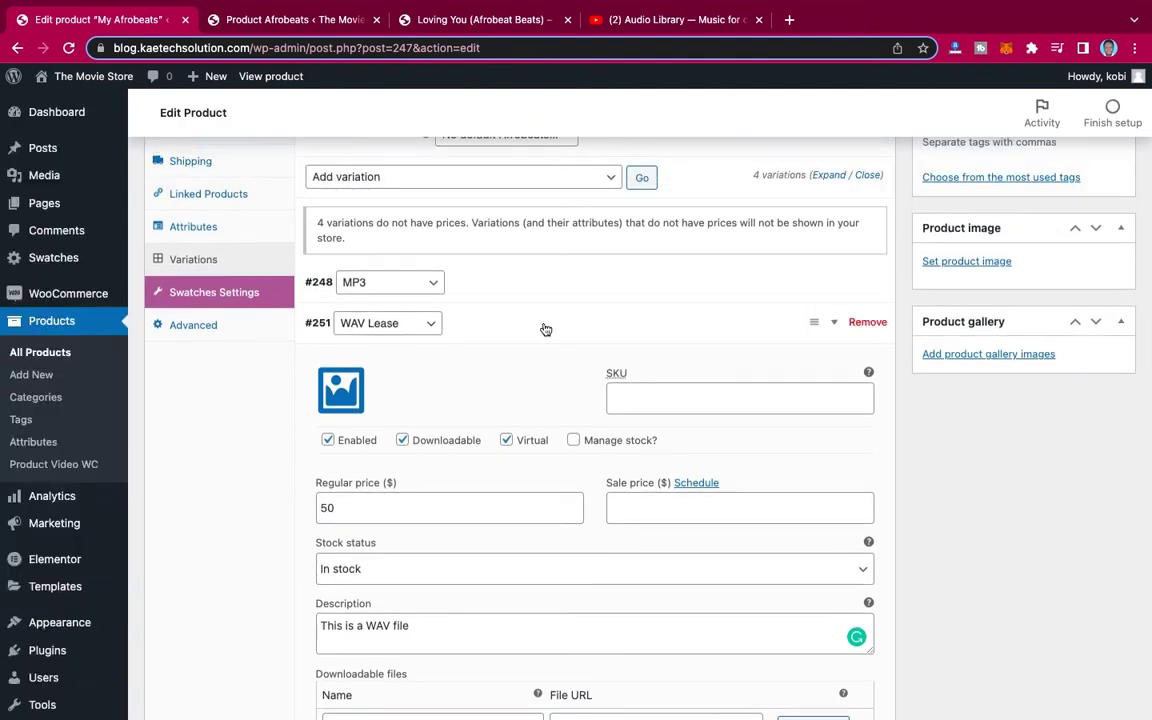
# Expand only the Stems Lease variation, mark it as downloadable and virtual, and set its regular price to $80
pyautogui.click(543, 326)
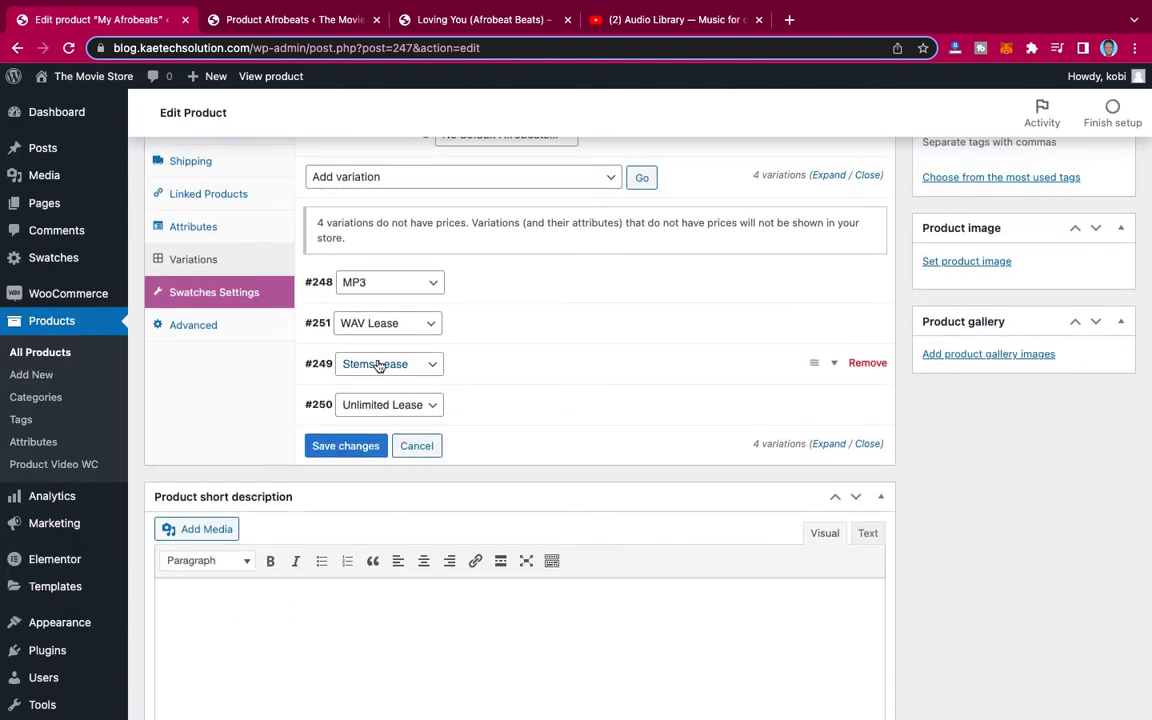
pyautogui.click(544, 373)
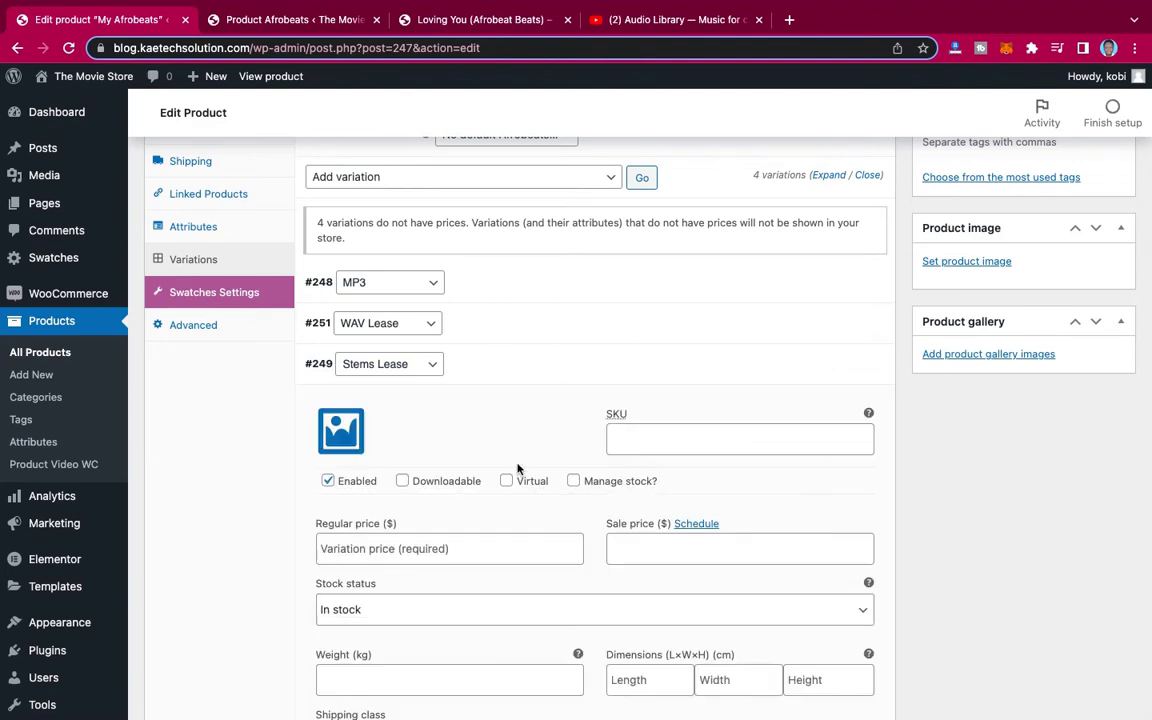
pyautogui.scroll(-2, 517, 468)
pyautogui.click(402, 480)
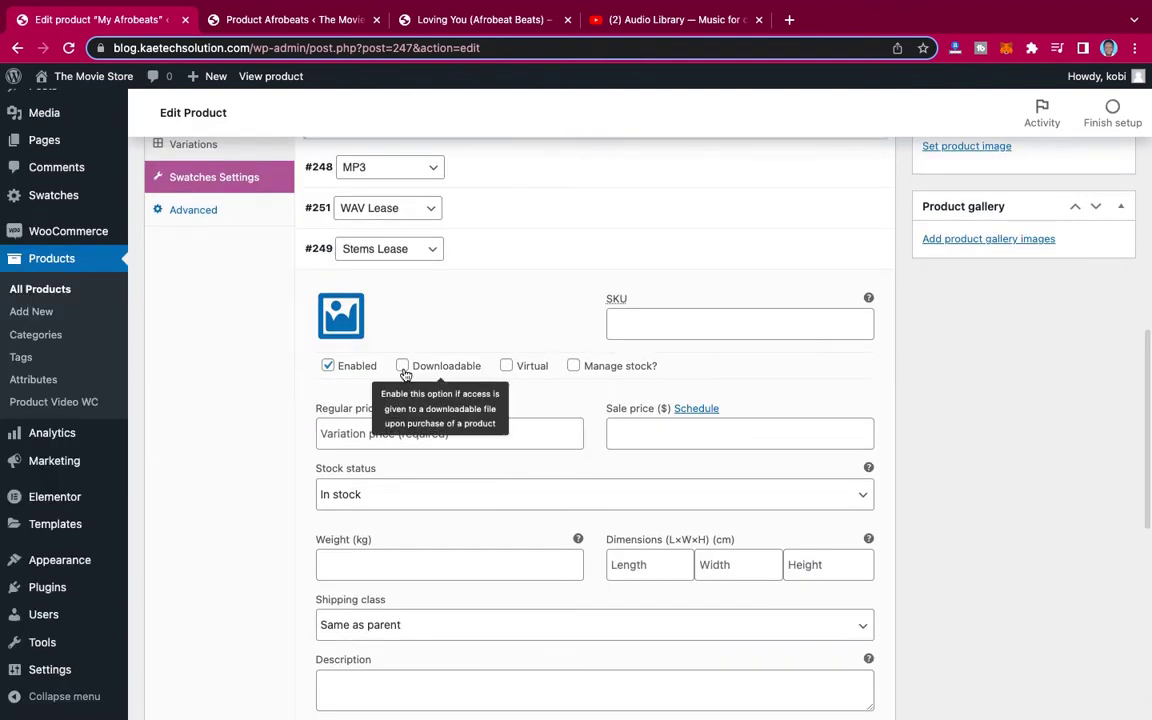
pyautogui.click(507, 367)
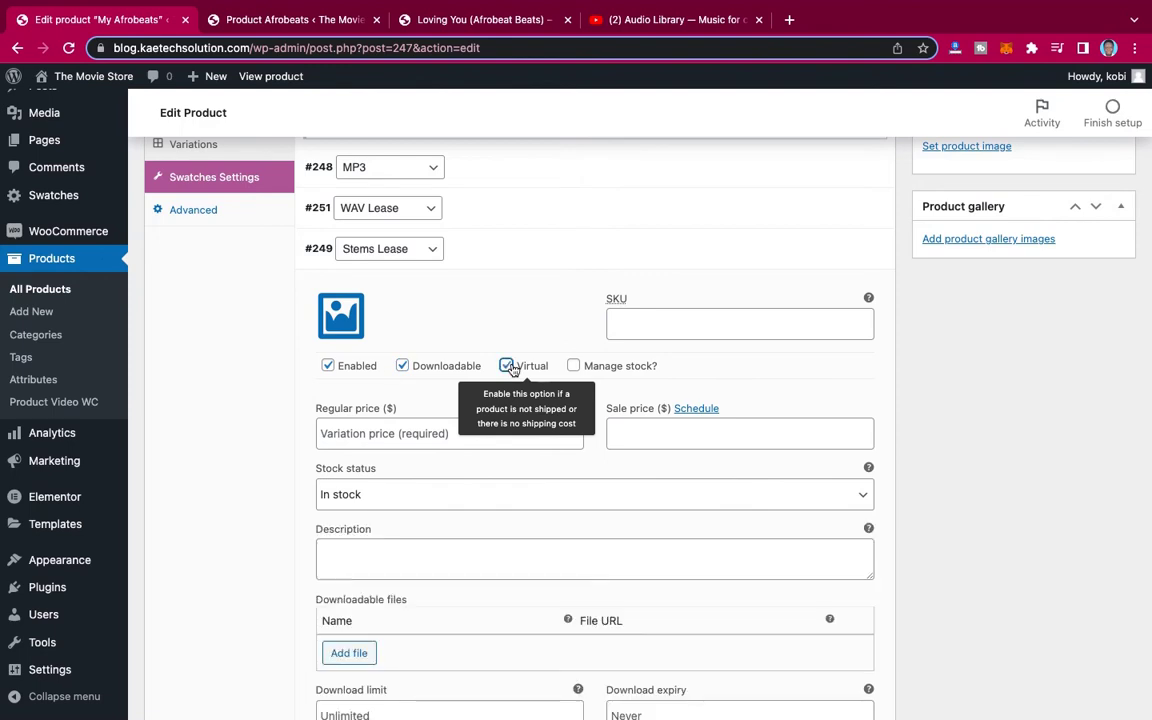
pyautogui.click(380, 433)
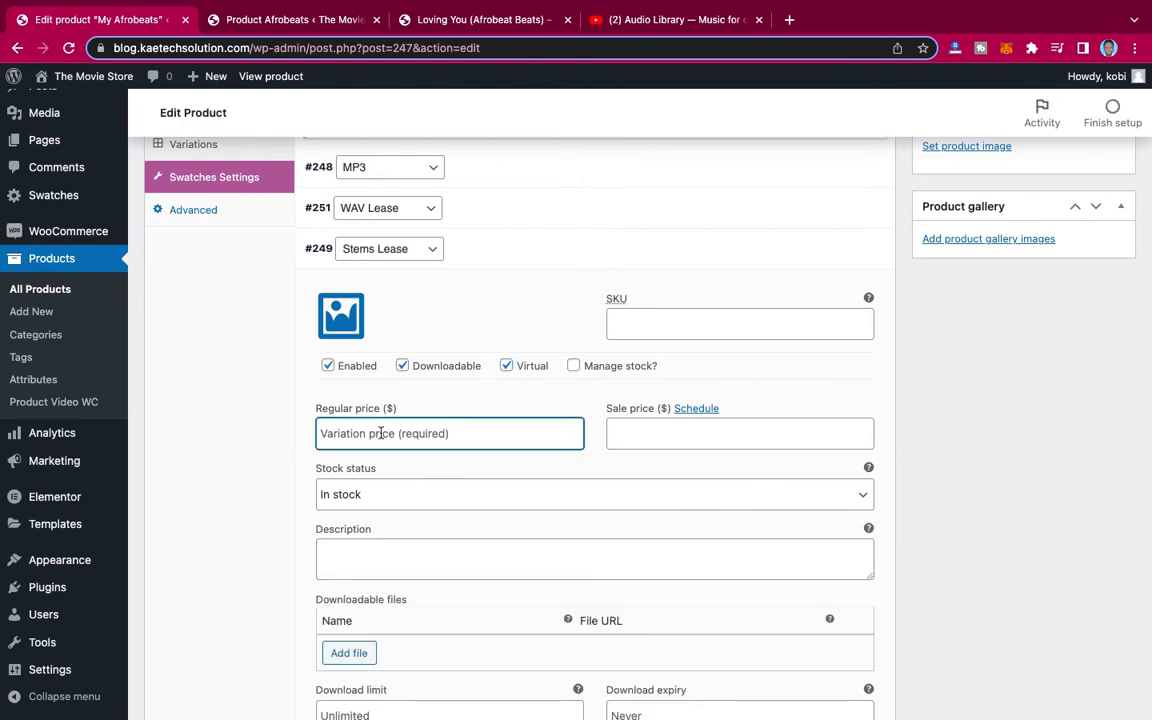
pyautogui.write('80')
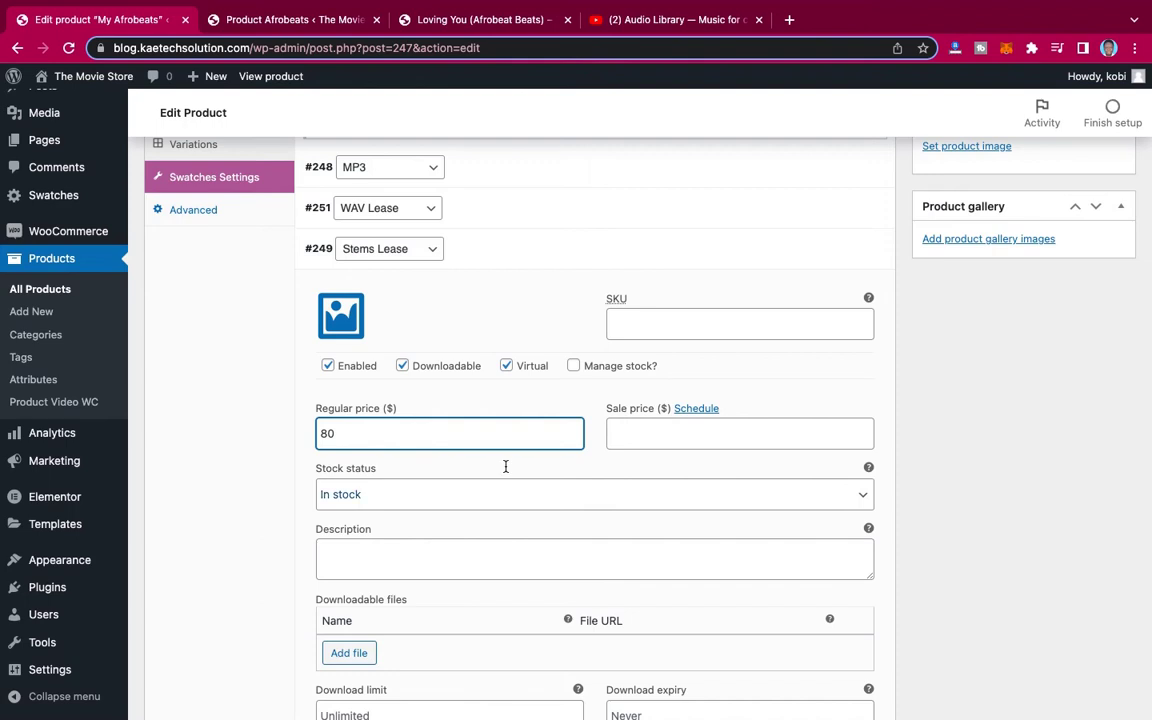
# Enter "This is the Stem file" as the description of the Stems Lease variation
pyautogui.scroll(-2, 524, 530)
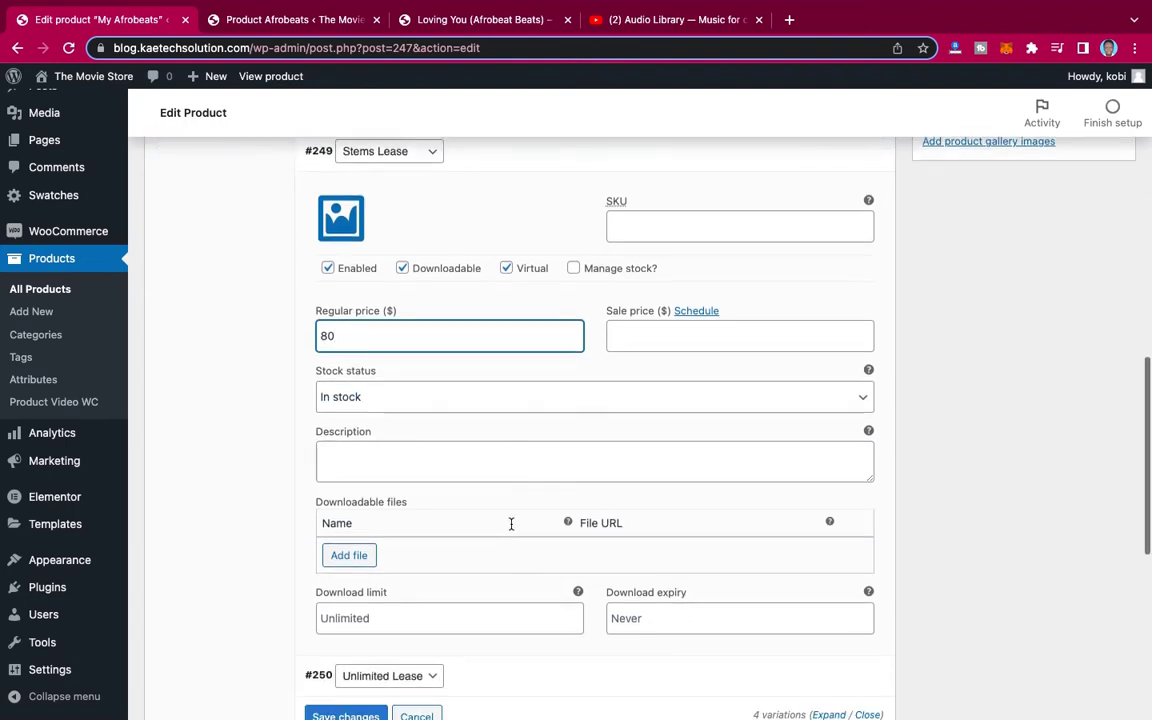
pyautogui.click(407, 462)
pyautogui.write('Th')
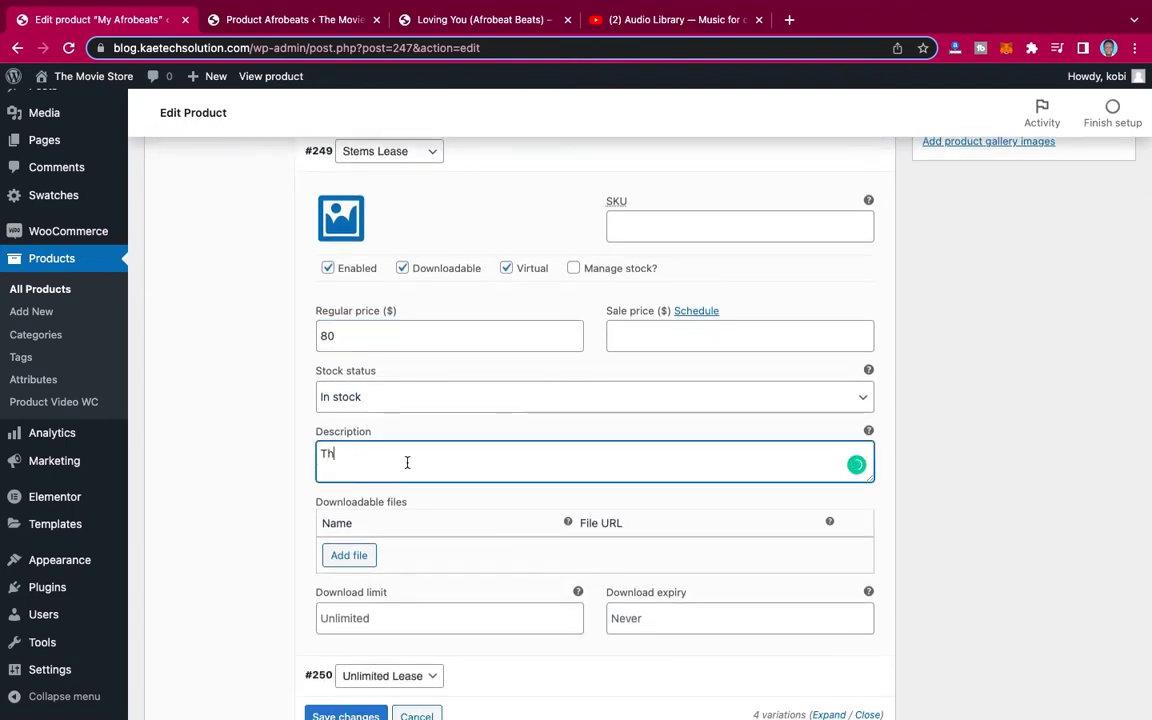
pyautogui.write('is is the')
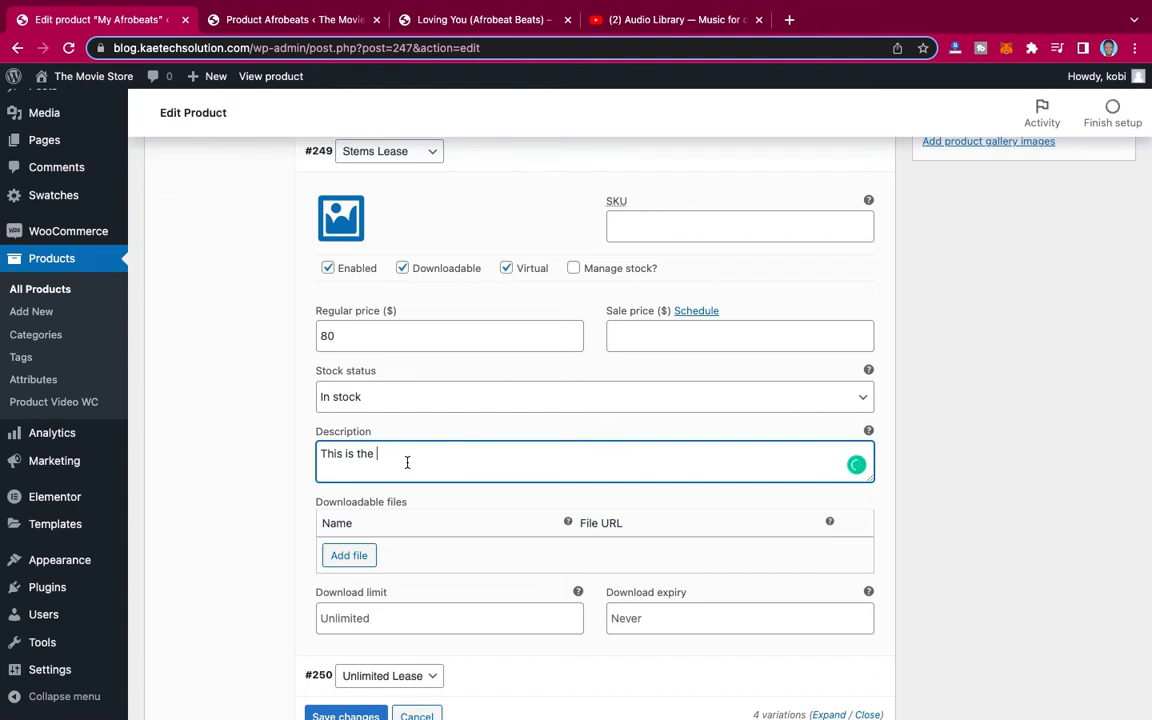
pyautogui.write(' Stem file')
# Add a downloadable file to the Stems Lease variation by uploading STEMS File.zip from the Desktop and inserting its URL
pyautogui.scroll(-3, 442, 553)
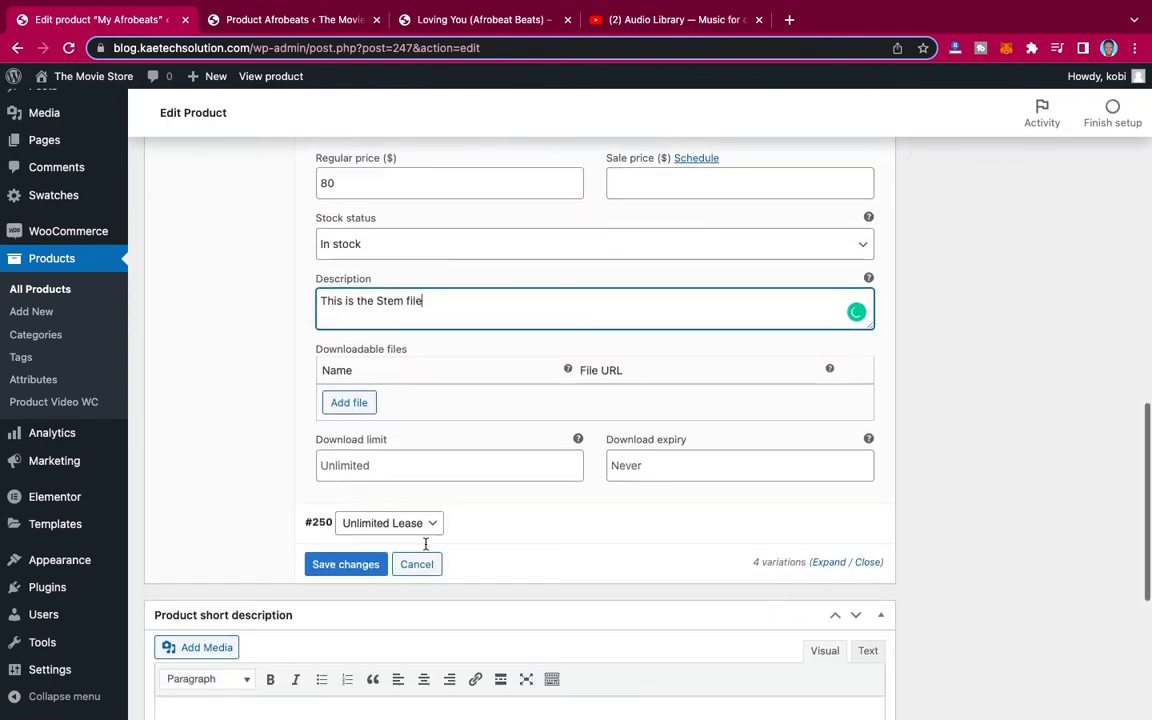
pyautogui.click(345, 405)
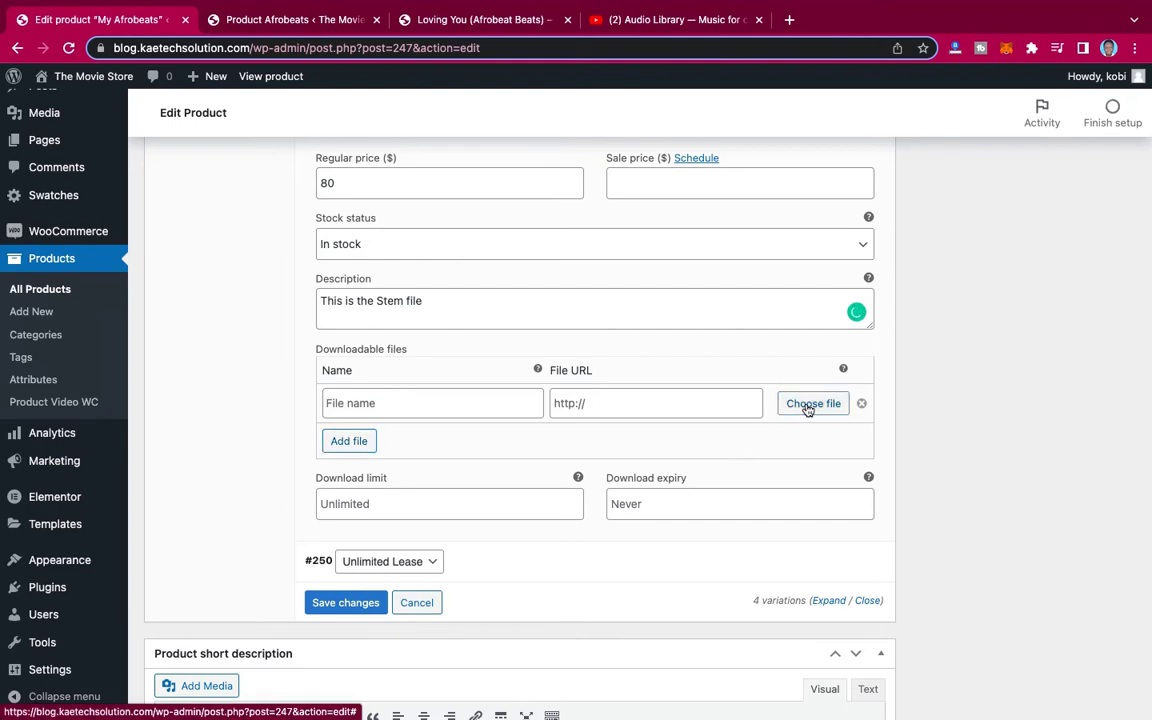
pyautogui.click(808, 405)
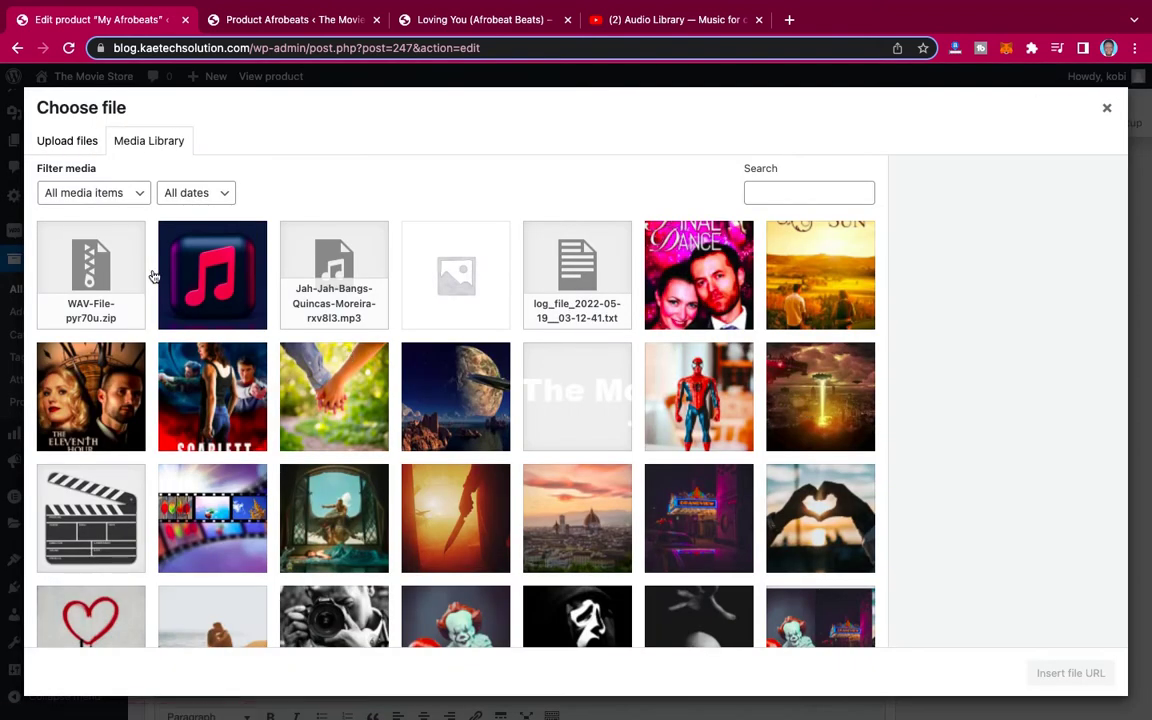
pyautogui.click(78, 141)
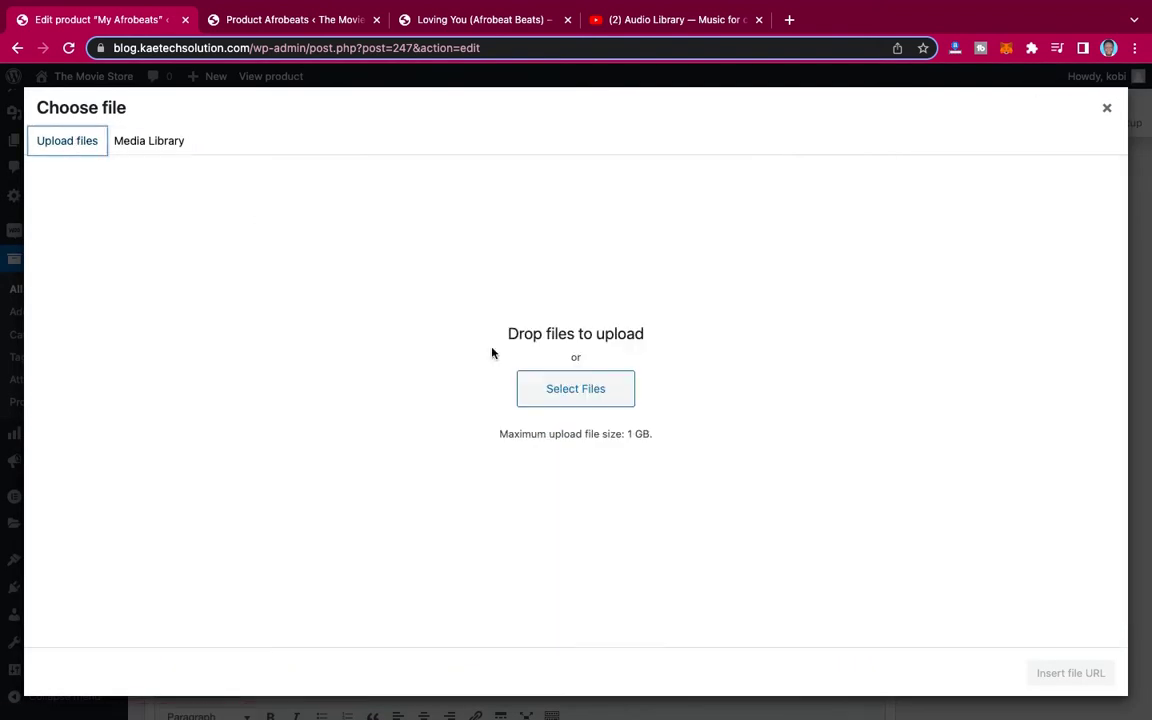
pyautogui.click(578, 409)
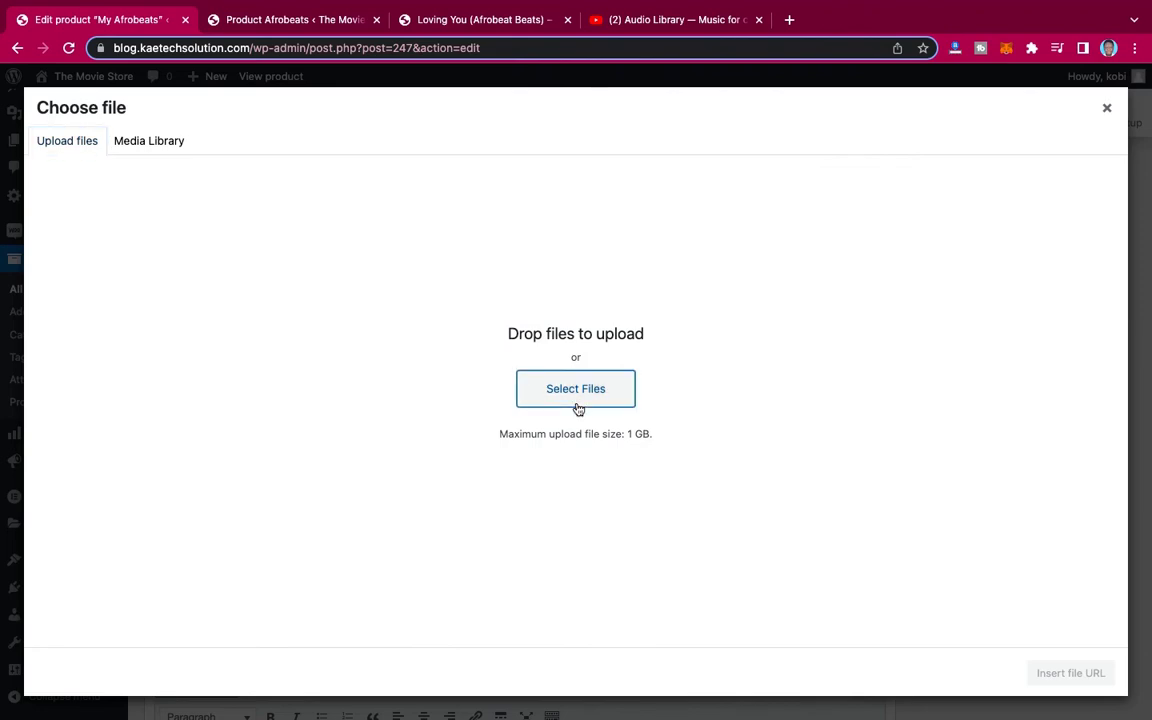
pyautogui.scroll(-5, 462, 397)
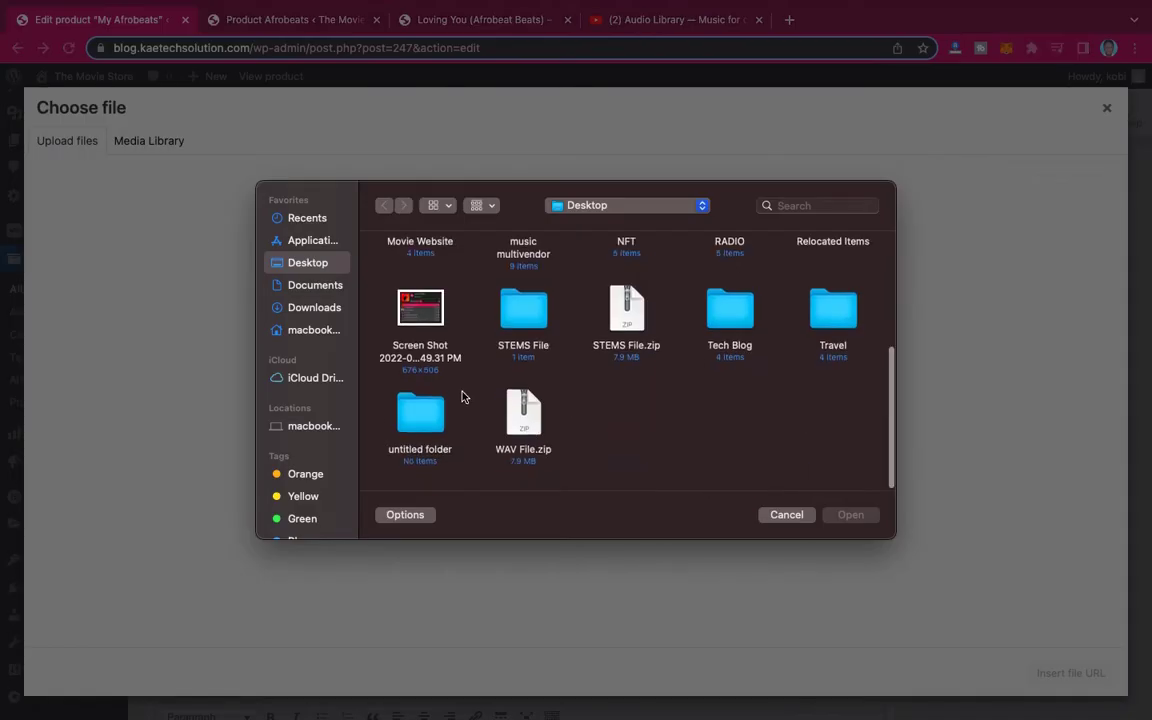
pyautogui.click(648, 318)
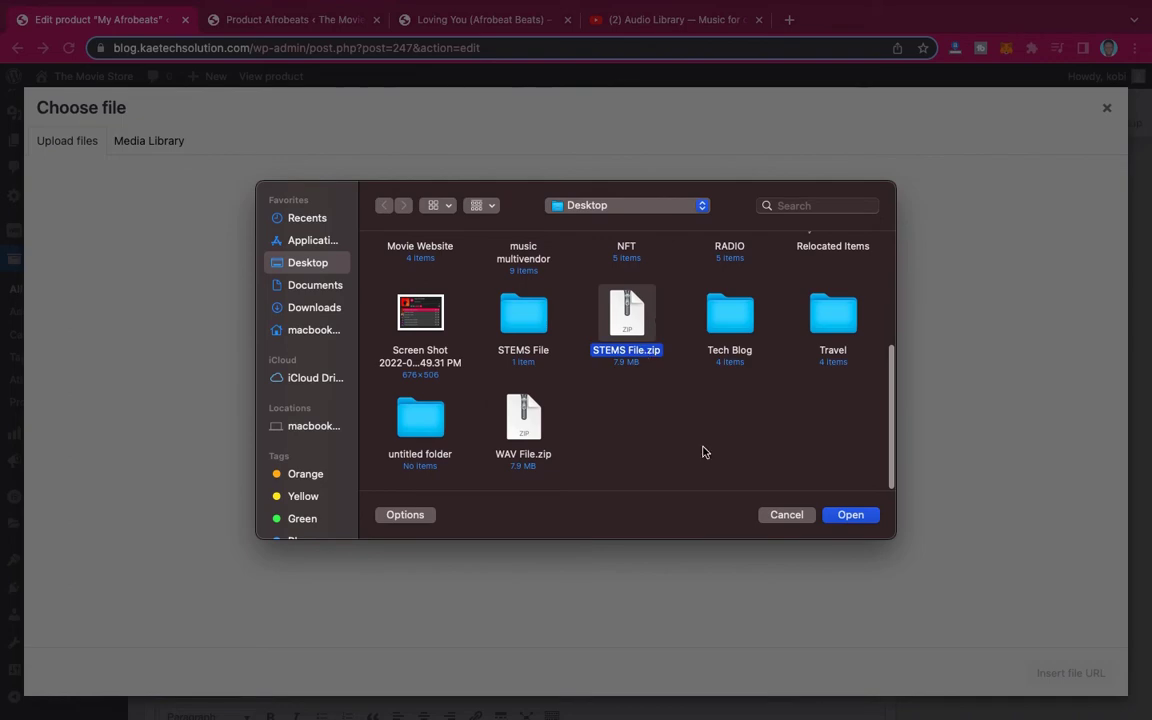
pyautogui.click(850, 514)
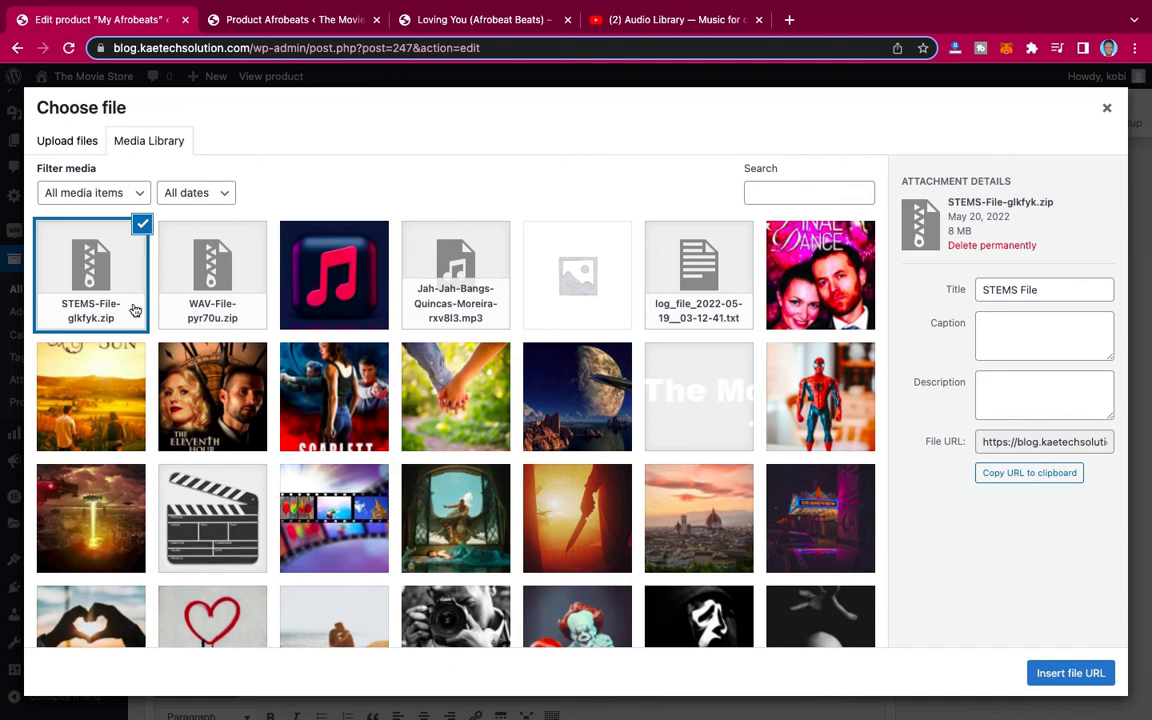
pyautogui.click(1070, 673)
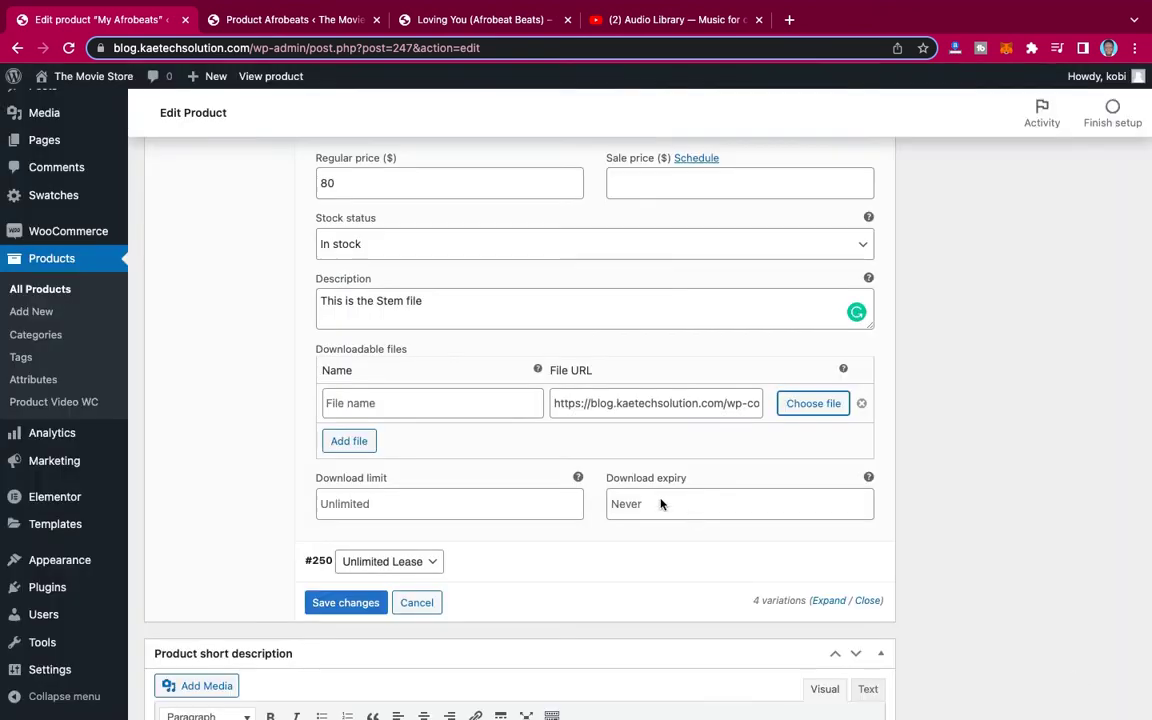
# Name the Stems Lease variation's downloadable file STEMS and collapse the variation
pyautogui.click(397, 405)
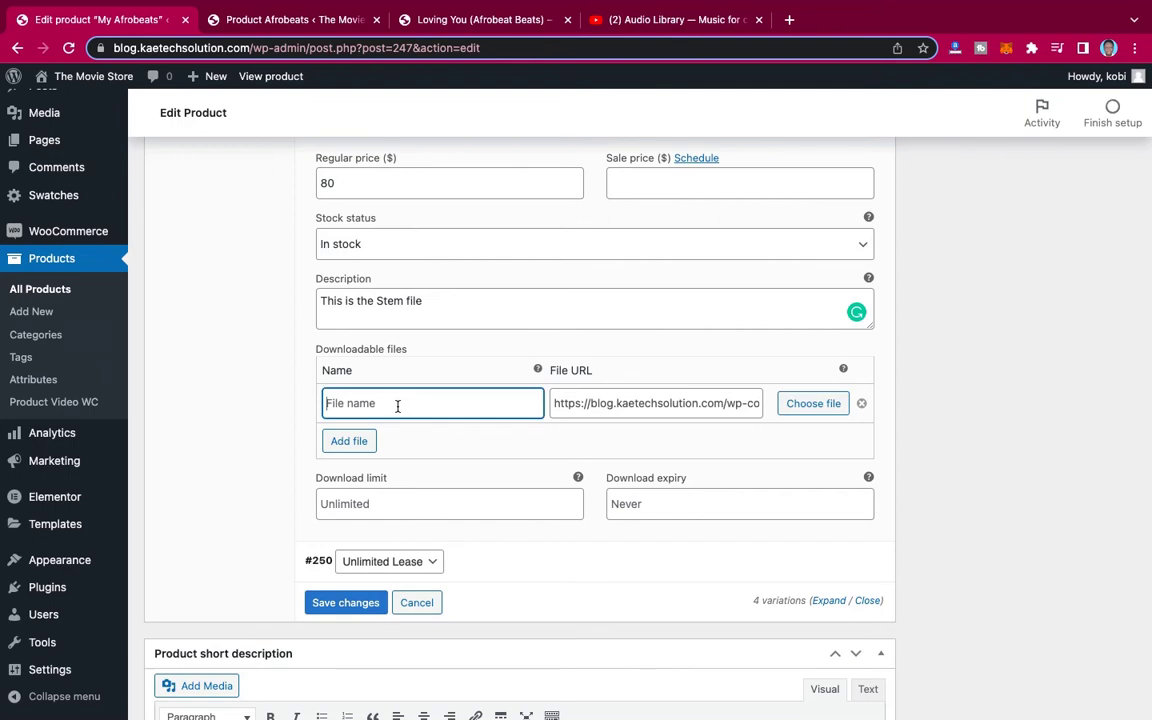
pyautogui.write('STEMs')
pyautogui.press('BackSpace')
pyautogui.write('S')
pyautogui.scroll(-3, 488, 455)
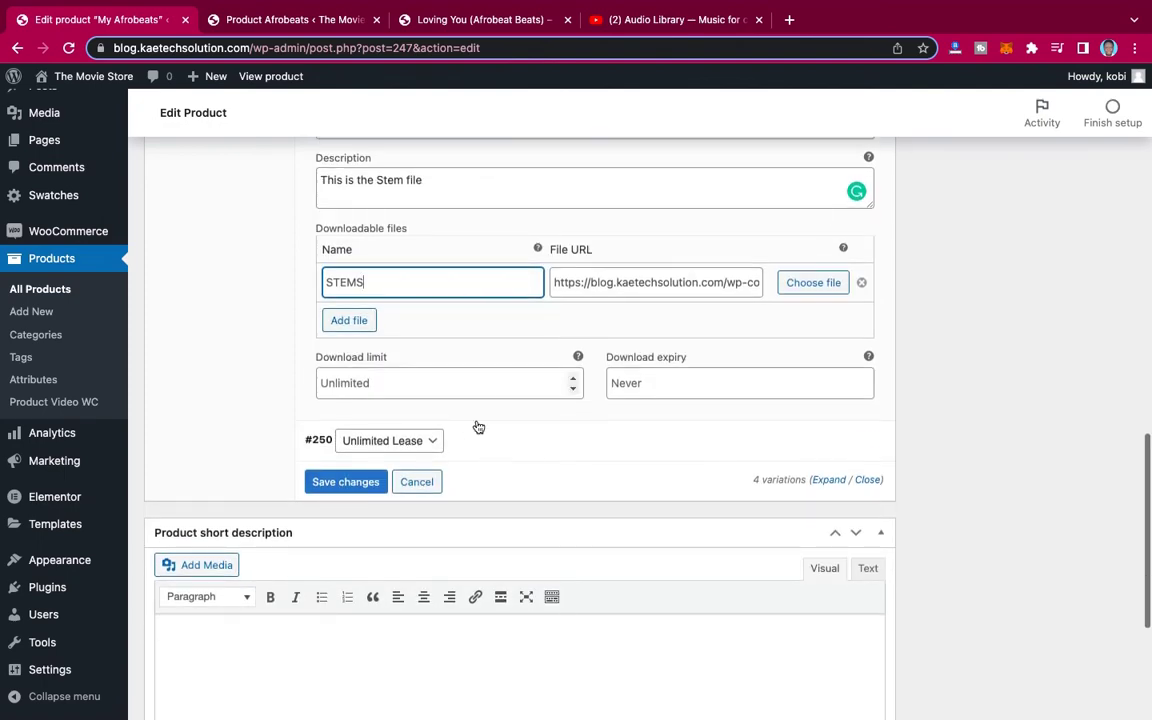
pyautogui.scroll(10, 560, 390)
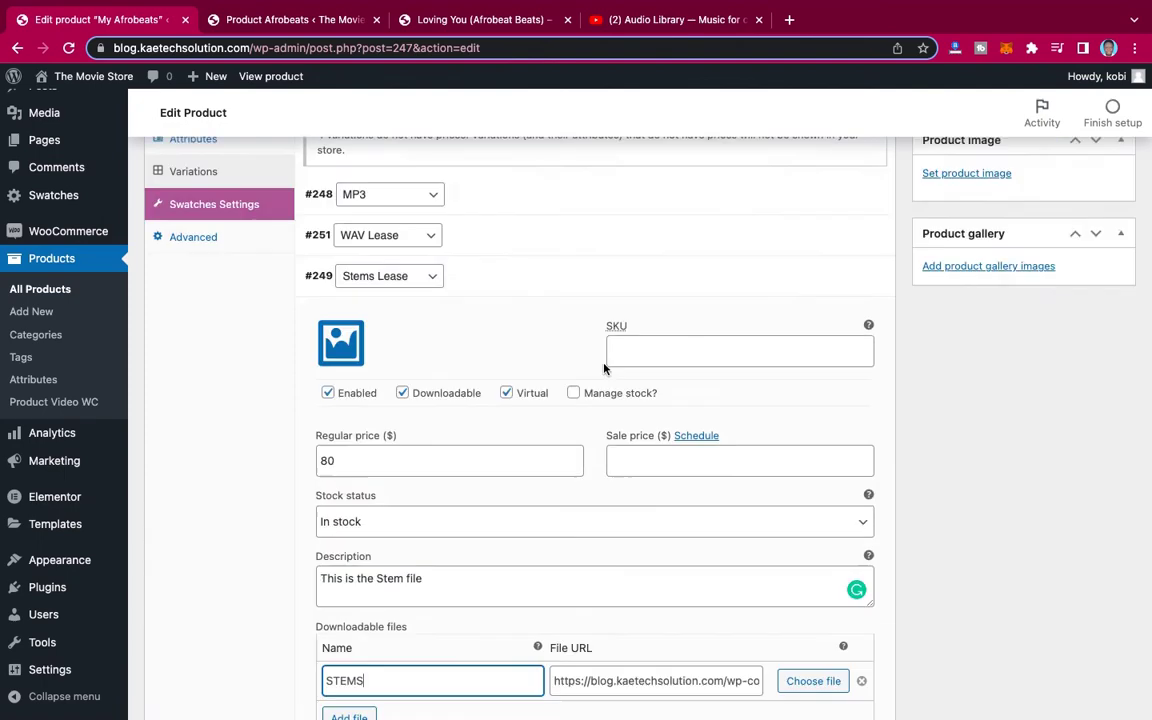
pyautogui.scroll(5, 604, 369)
pyautogui.click(535, 476)
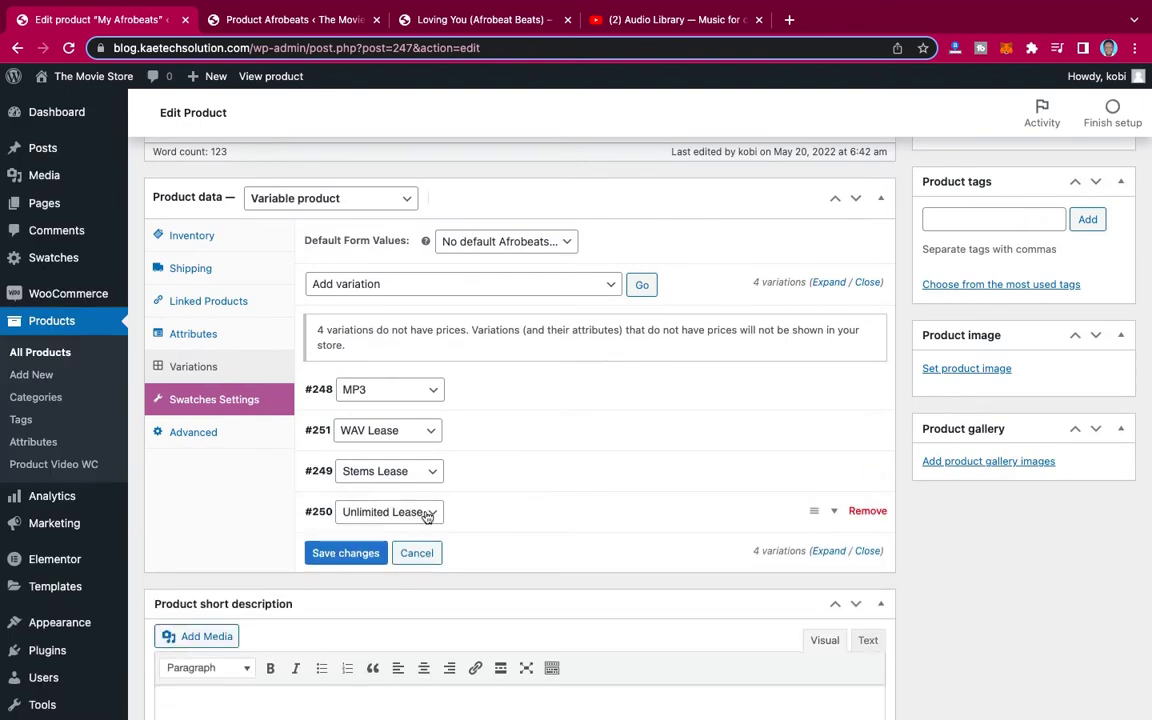
# Expand the Unlimited Lease variation, set its regular price to $200, and mark it as downloadable and virtual
pyautogui.click(554, 515)
pyautogui.scroll(-3, 557, 516)
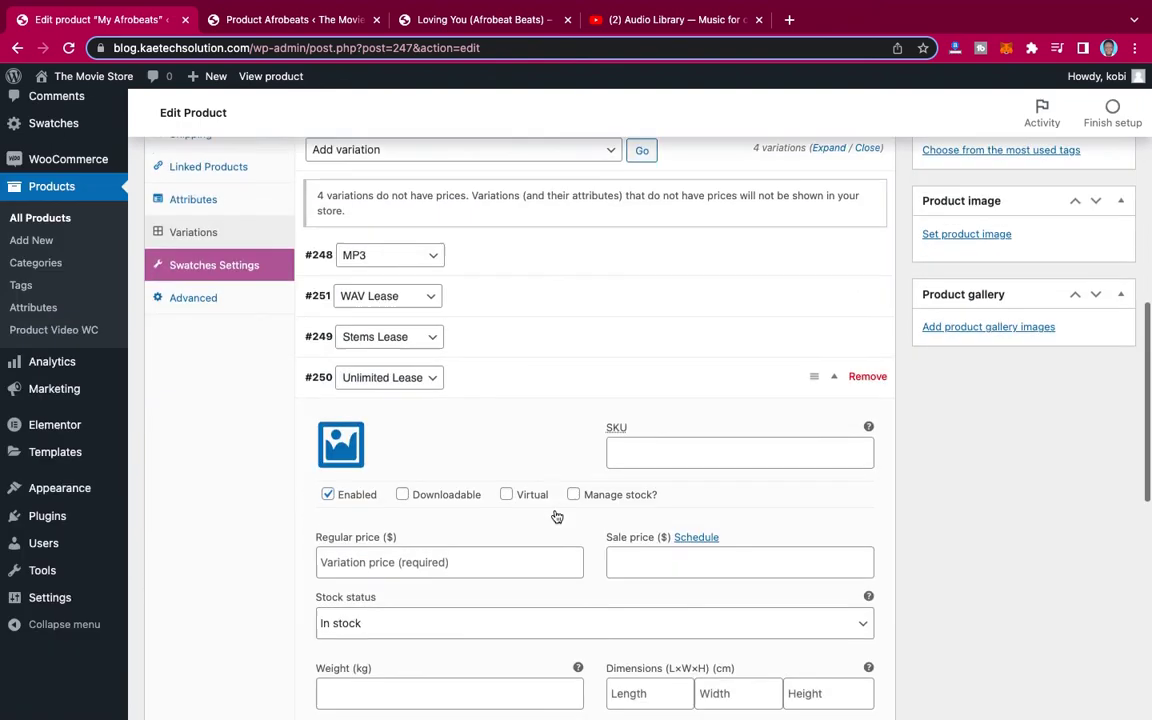
pyautogui.scroll(-5, 557, 516)
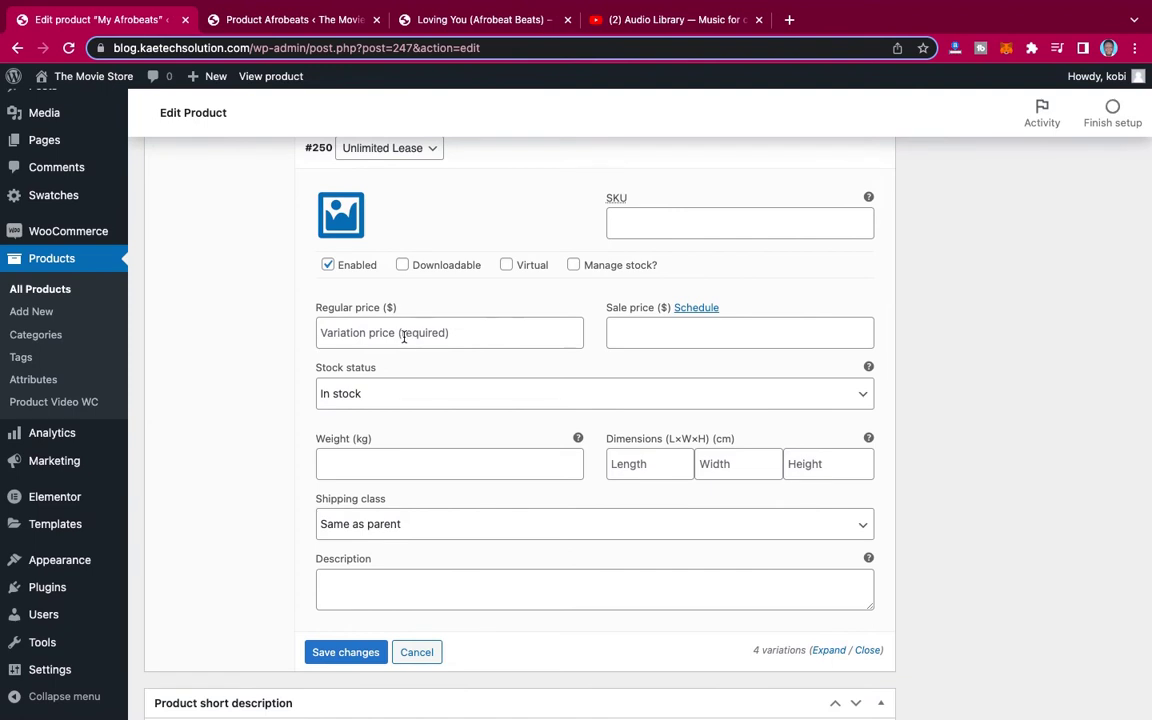
pyautogui.click(404, 337)
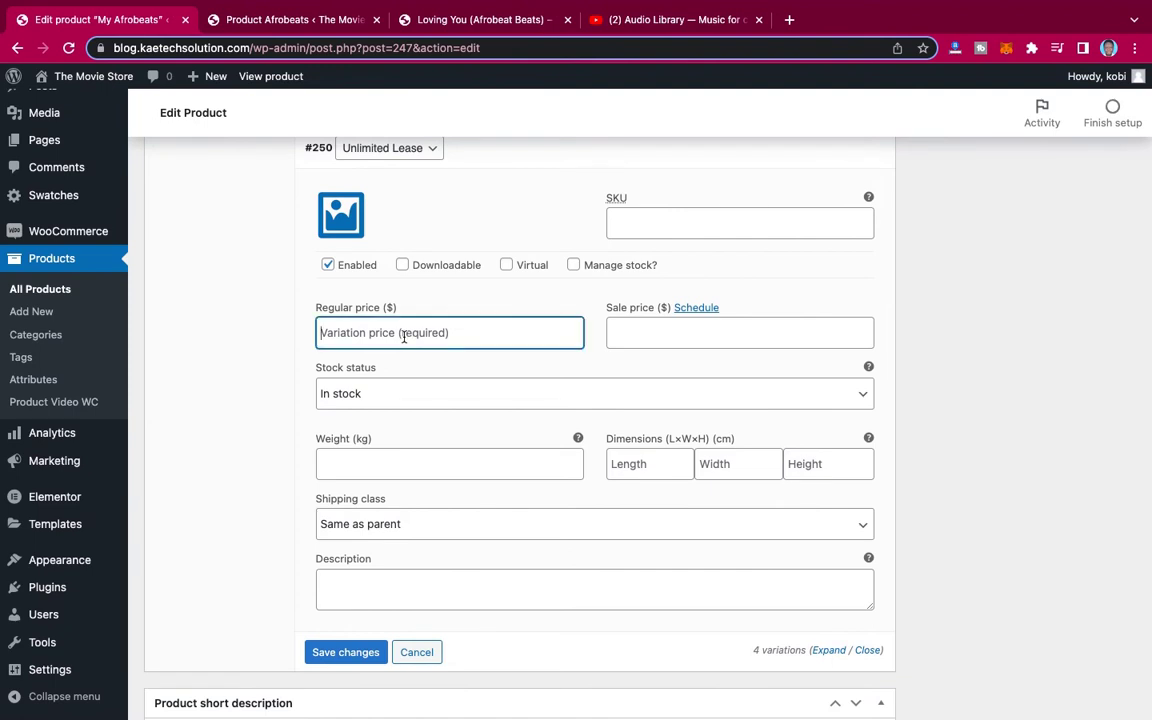
pyautogui.write('200')
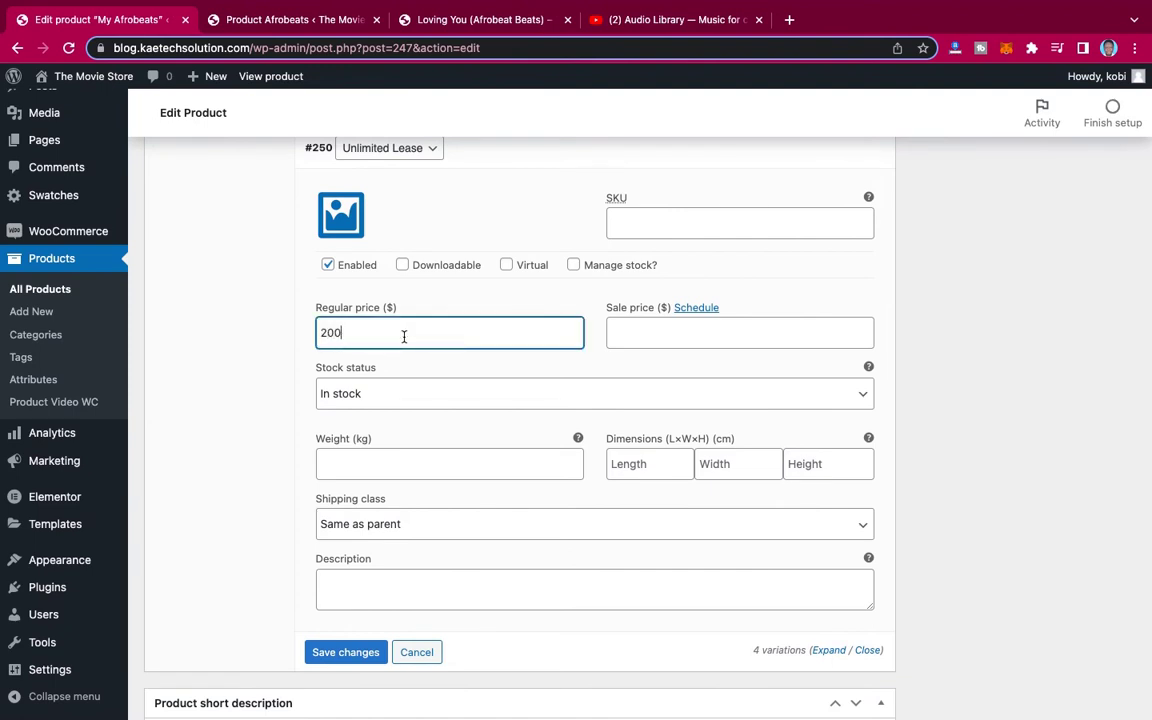
pyautogui.click(403, 264)
pyautogui.click(506, 265)
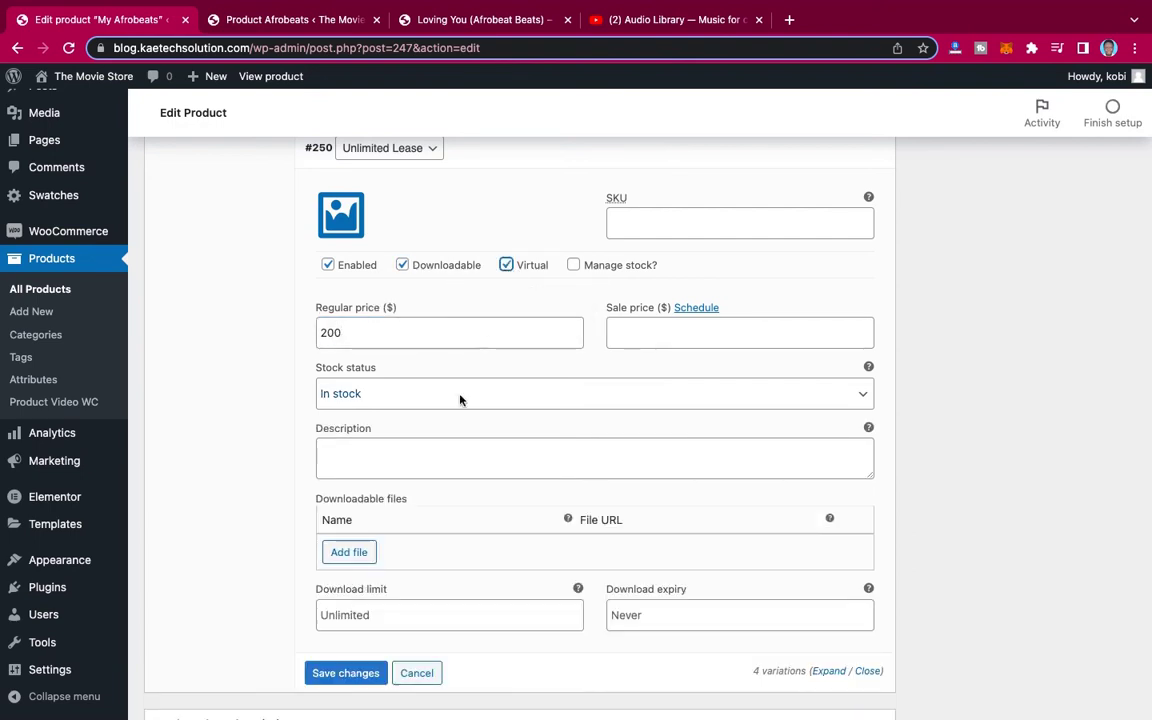
# Describe the Unlimited Lease variation as "This file consist of the MP3, WAV and STEMS. It Can be used for any project"
pyautogui.scroll(-2, 519, 437)
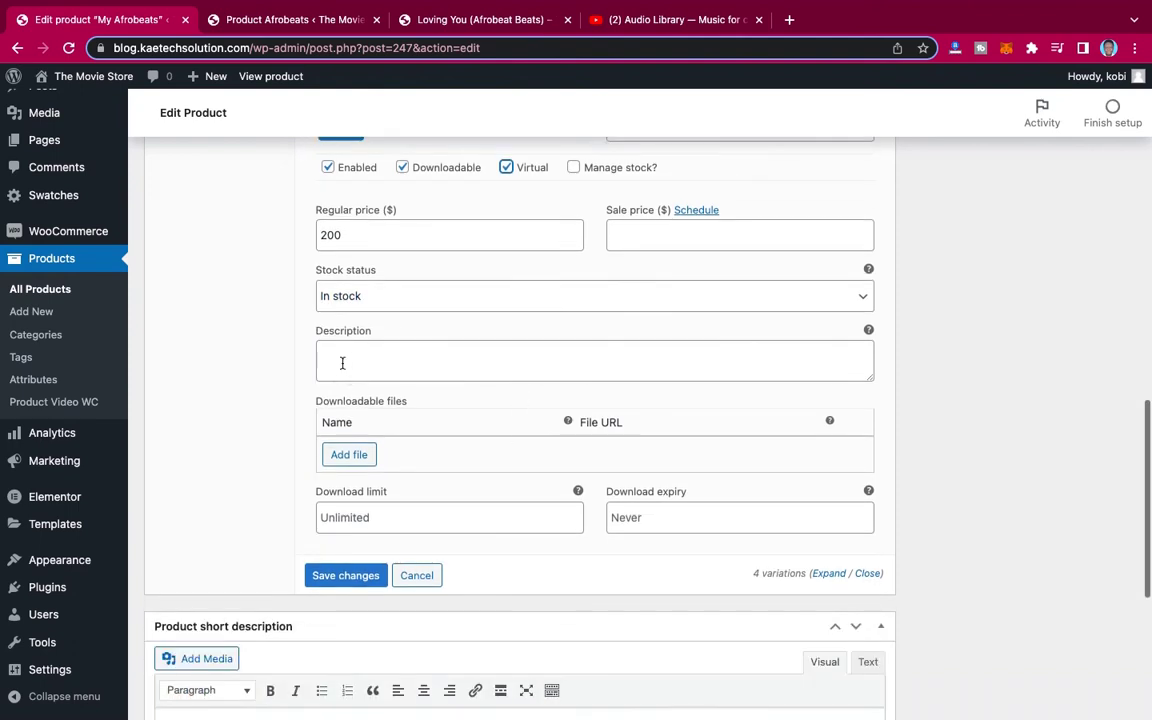
pyautogui.click(397, 354)
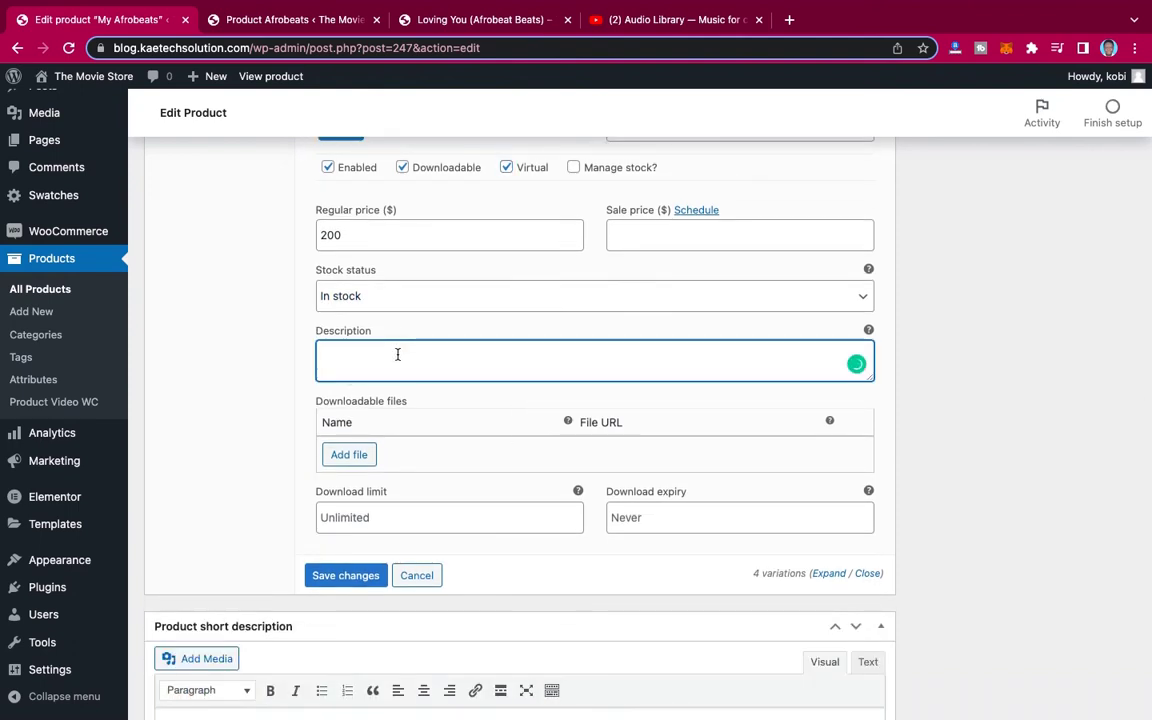
pyautogui.write('This g')
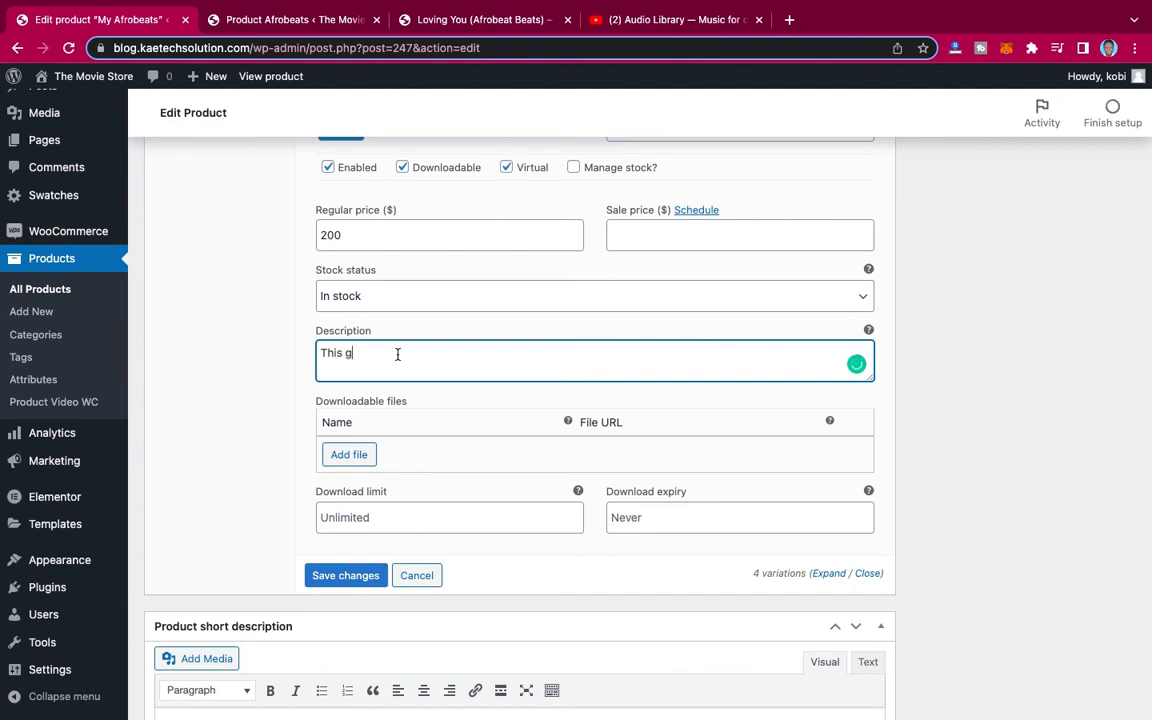
pyautogui.write('consist of the MP3, WAV and')
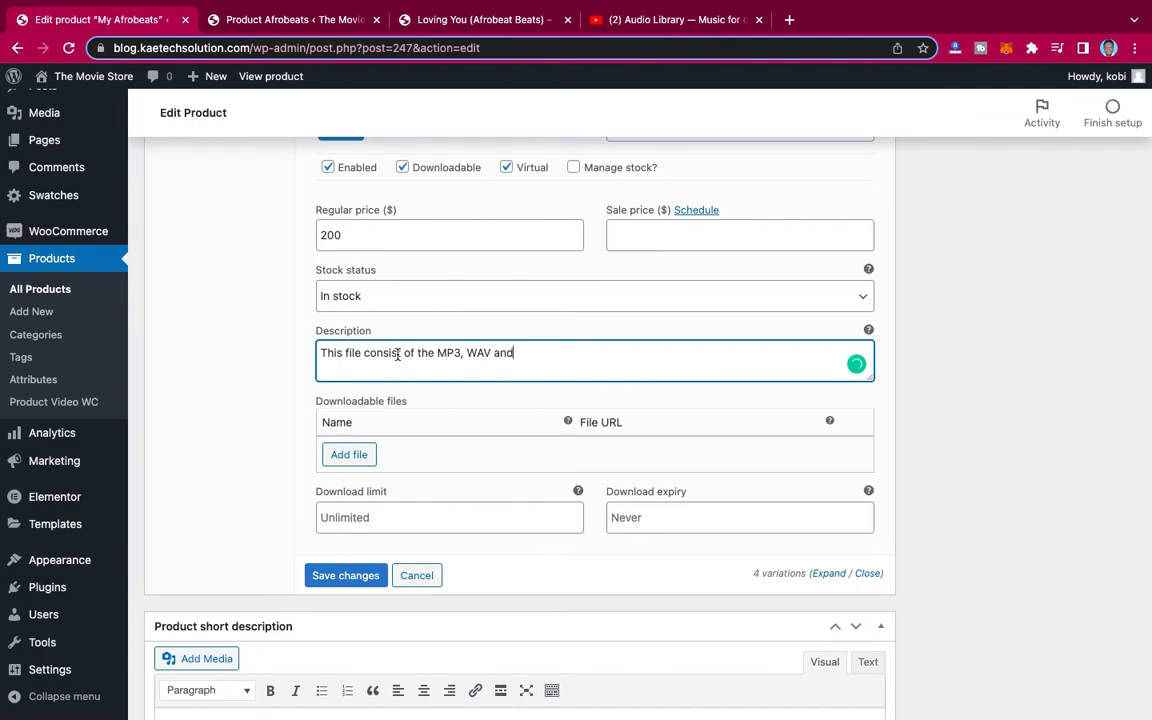
pyautogui.write(' STEMS. It C')
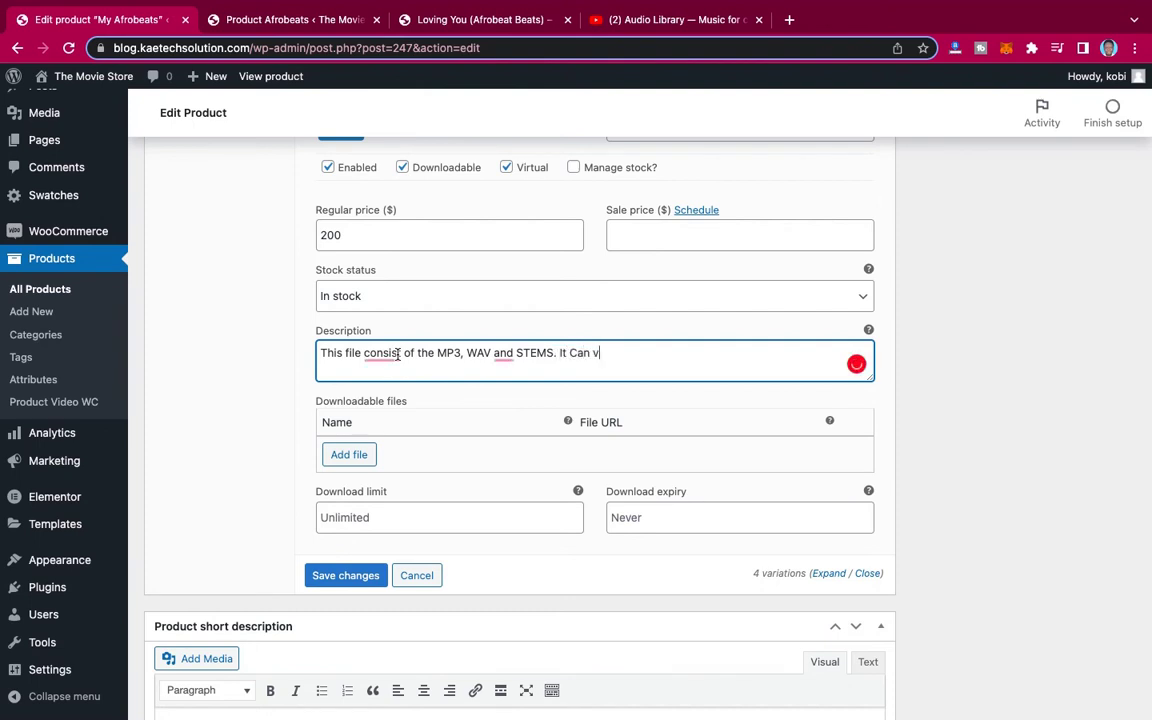
pyautogui.write('an be used for any project')
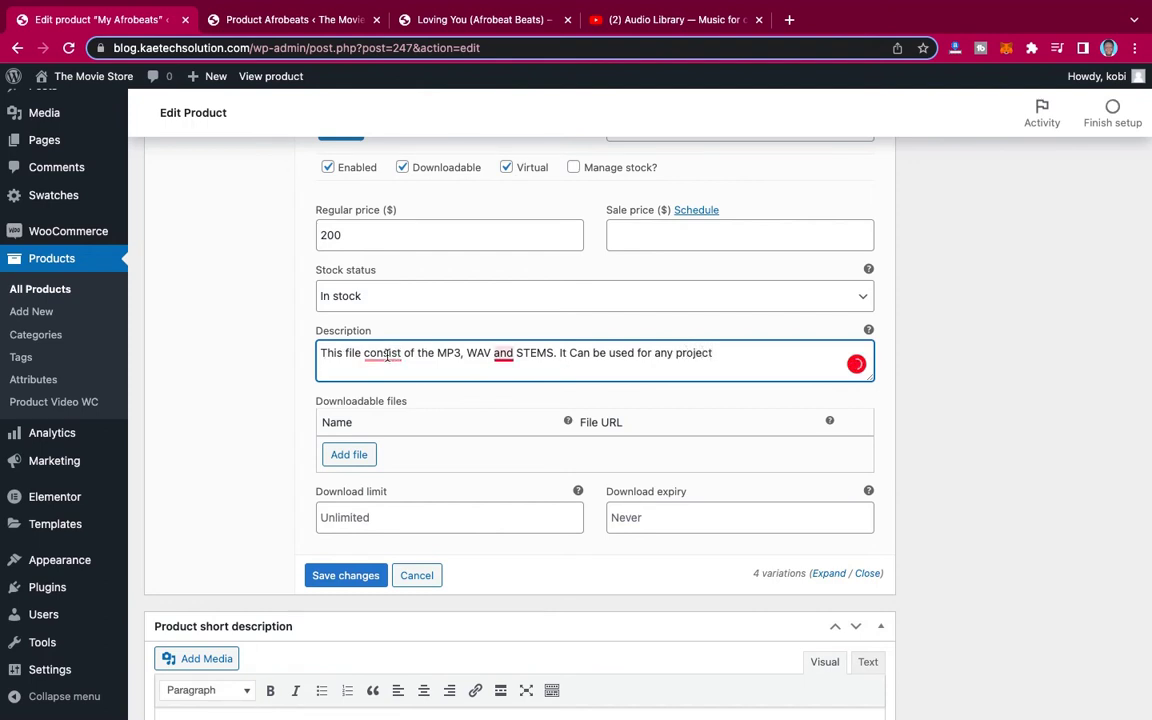
# Accept the suggested grammar corrections in the Unlimited Lease description, changing the wording to "consists" and adding the comma after "WAV"
pyautogui.moveTo(387, 354)
pyautogui.click(389, 396)
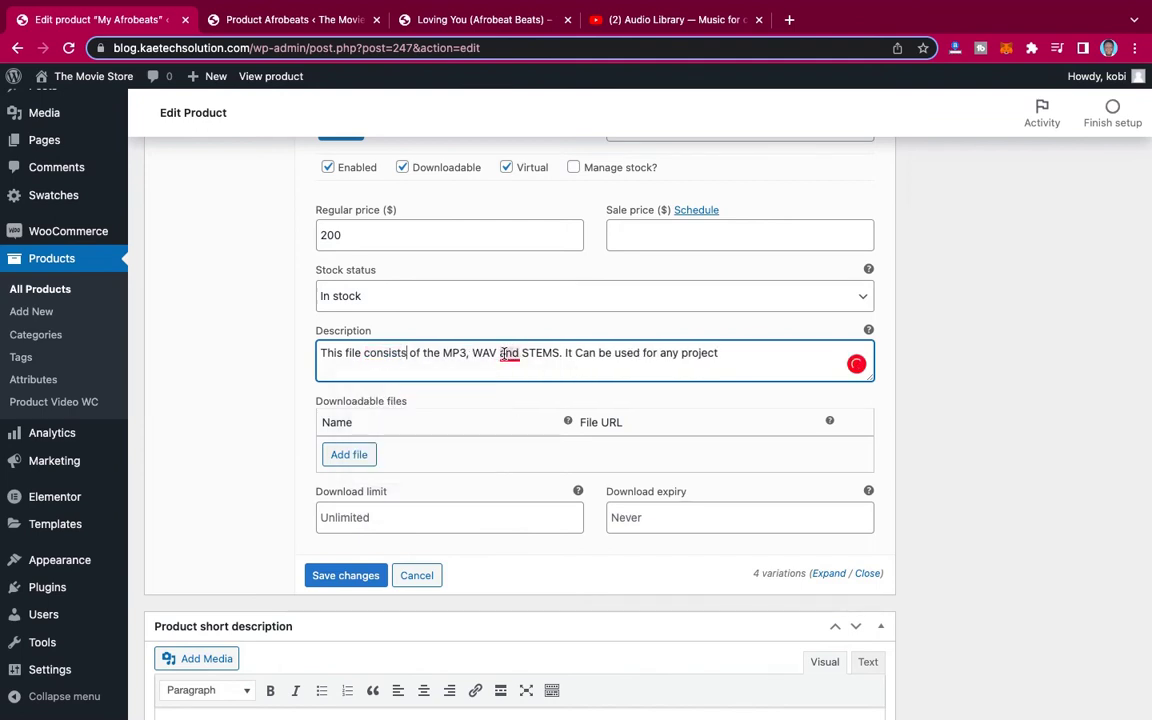
pyautogui.moveTo(509, 355)
pyautogui.click(519, 396)
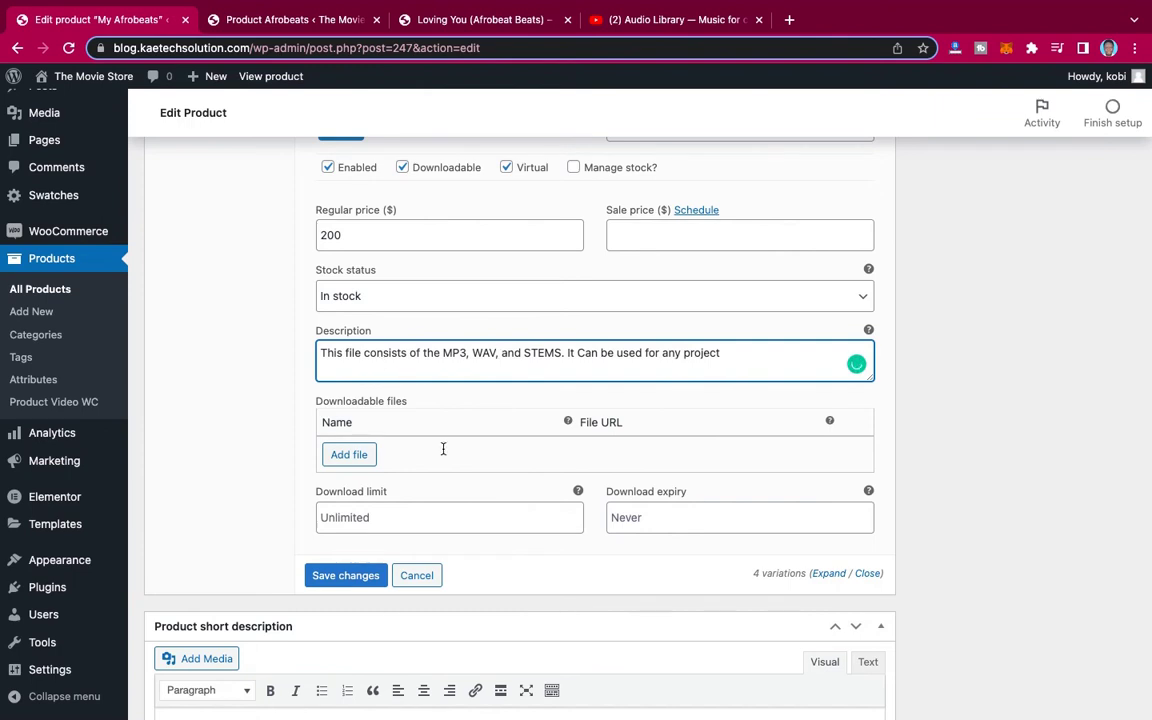
# Add three empty downloadable file entries to the Unlimited Lease variation
pyautogui.scroll(-2, 363, 456)
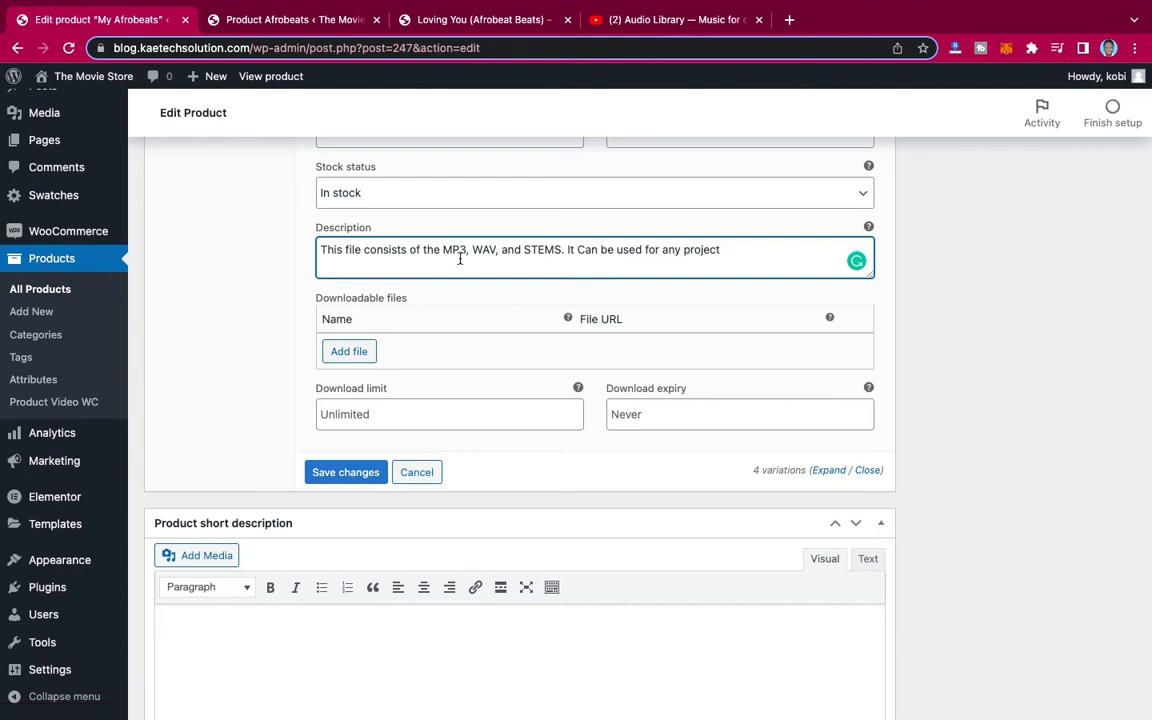
pyautogui.click(346, 353)
pyautogui.click(349, 389)
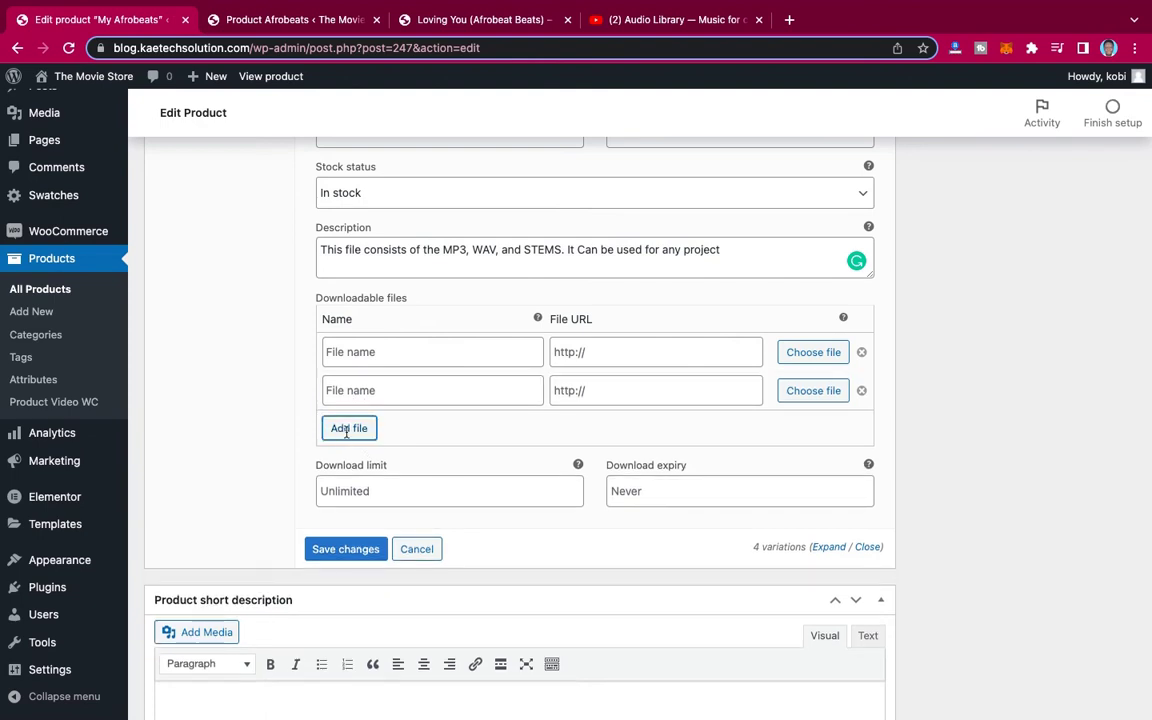
pyautogui.click(347, 430)
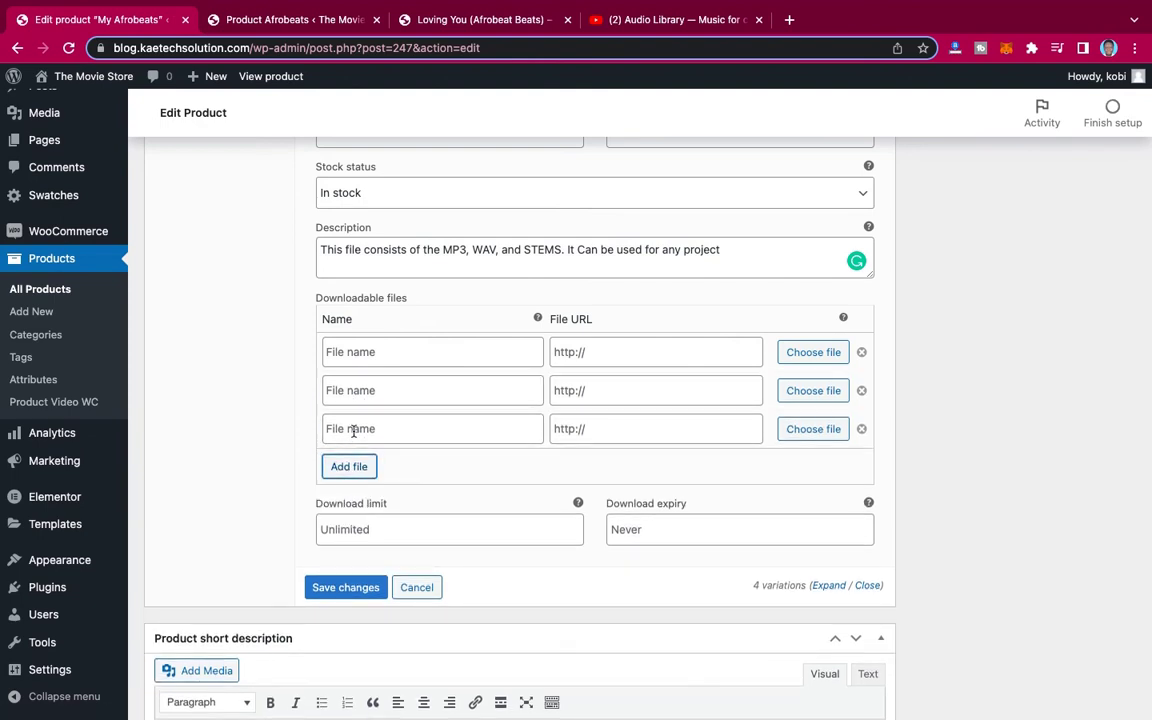
# Assign the Jah-Jah-Bangs MP3, WAV-File-pyr70u.zip and STEMS-File-glkfyk.zip from the media library to the three download entries, in that order
pyautogui.click(833, 354)
pyautogui.click(476, 286)
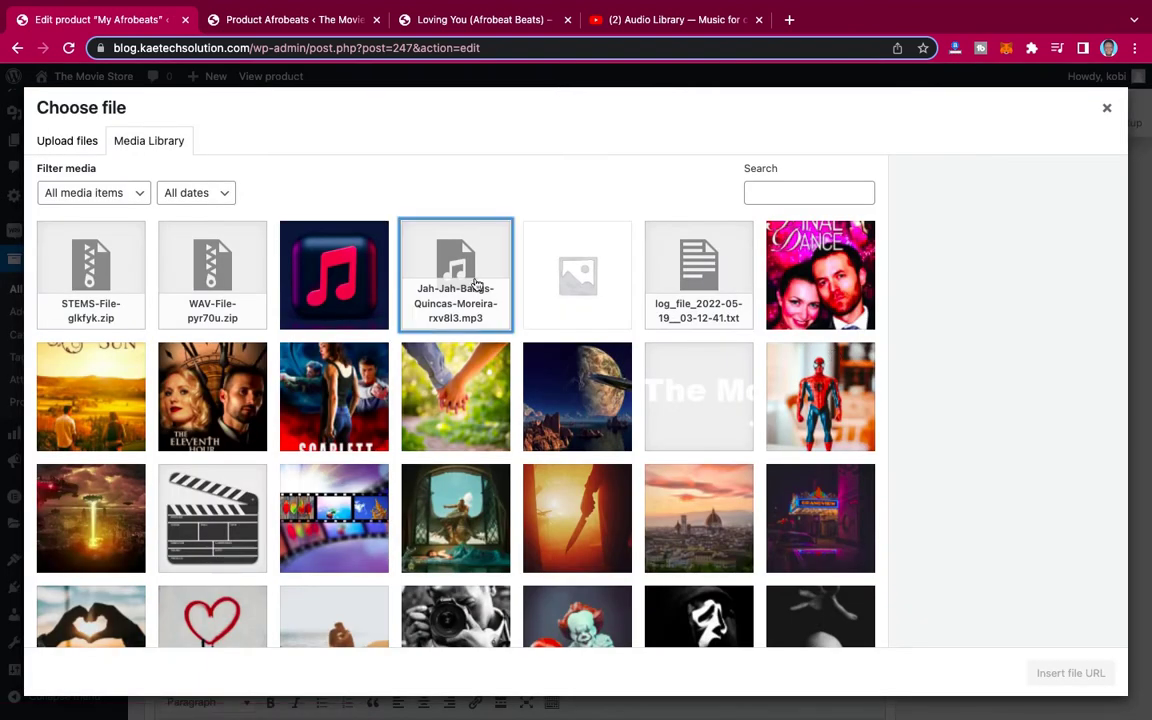
pyautogui.click(1096, 672)
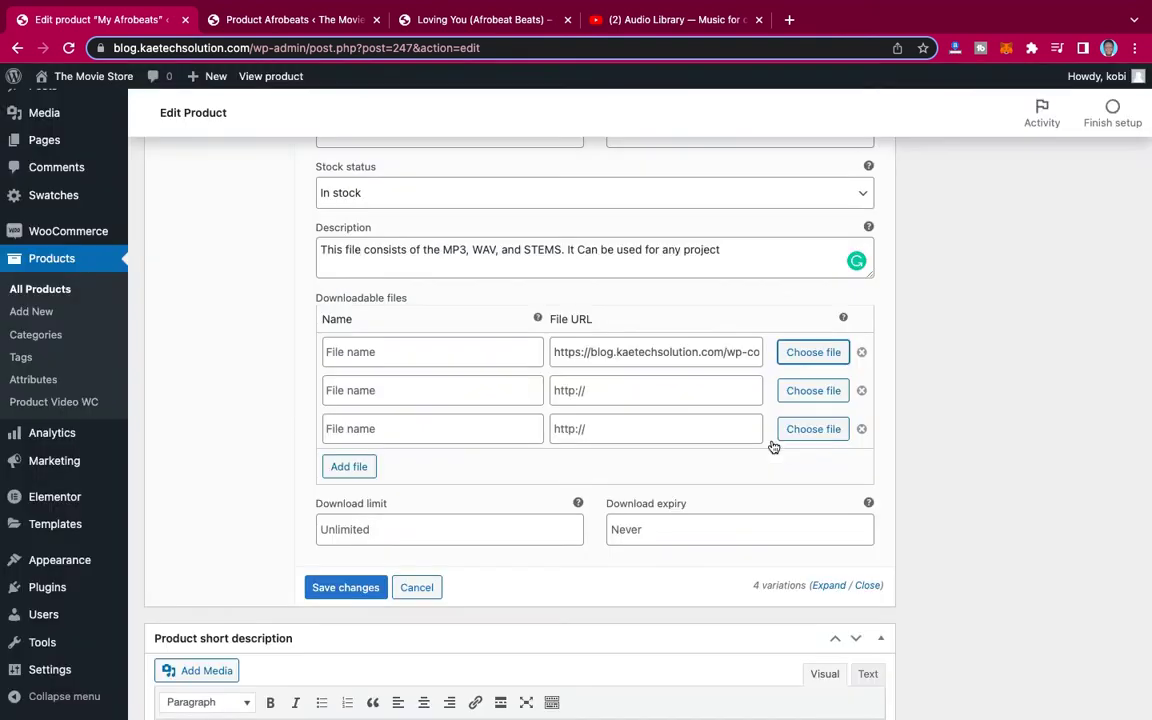
pyautogui.click(813, 391)
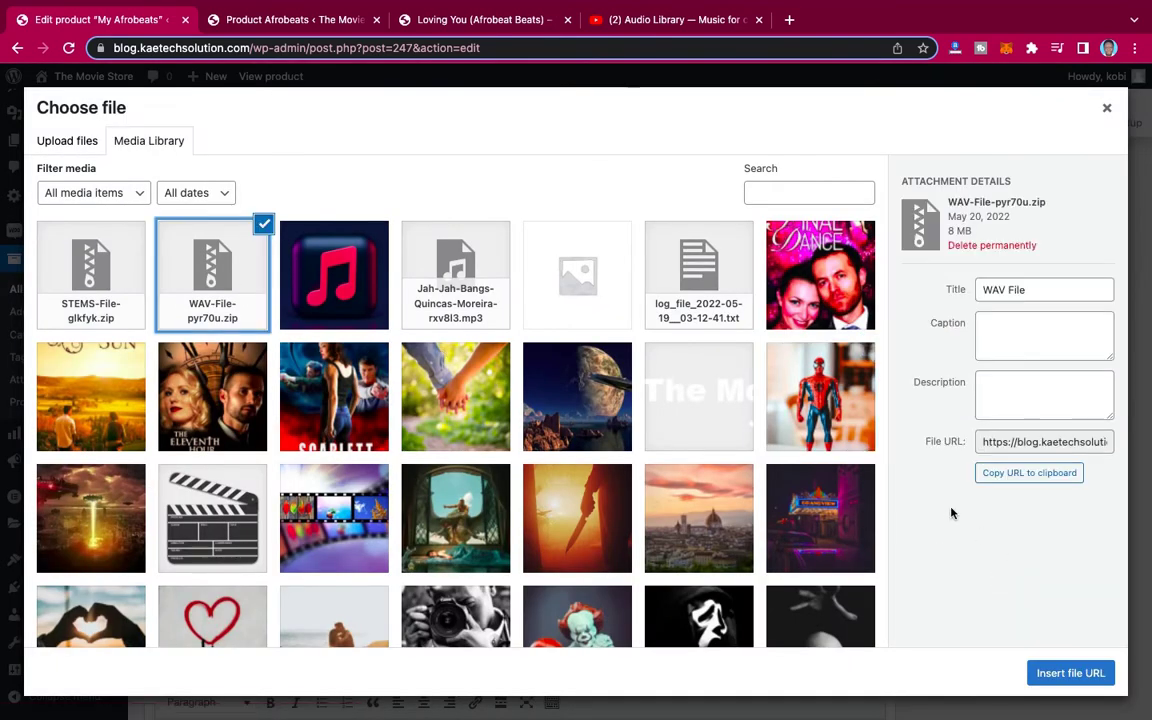
pyautogui.click(1068, 673)
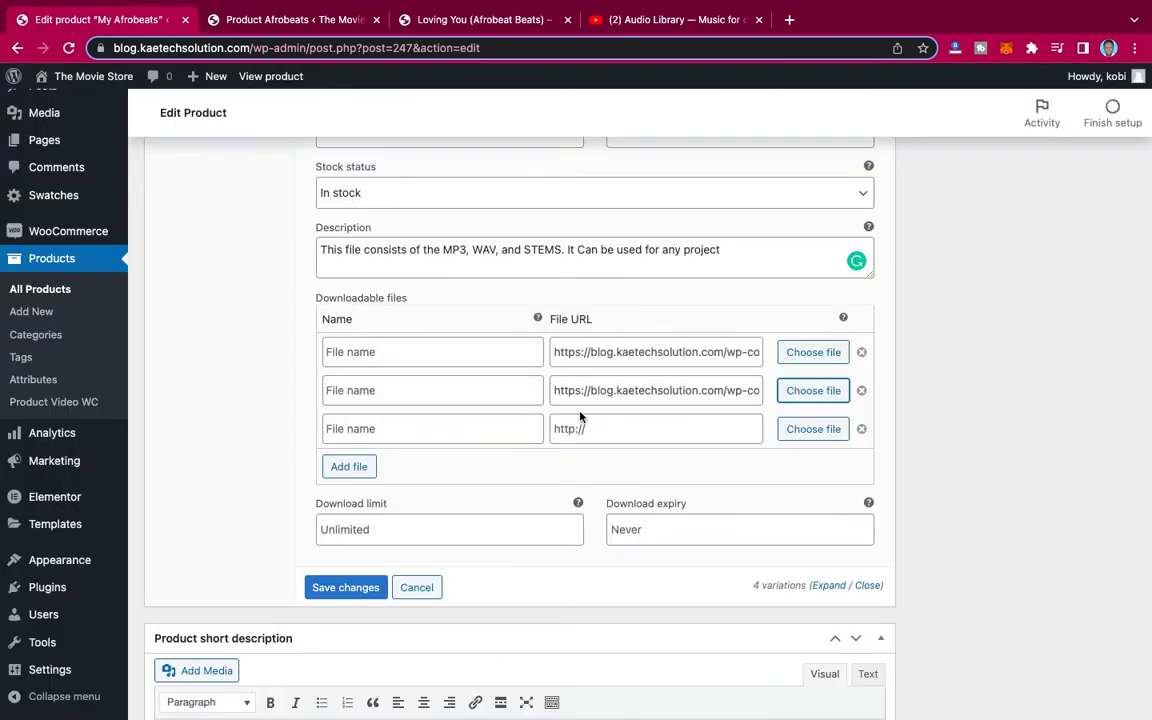
pyautogui.click(802, 432)
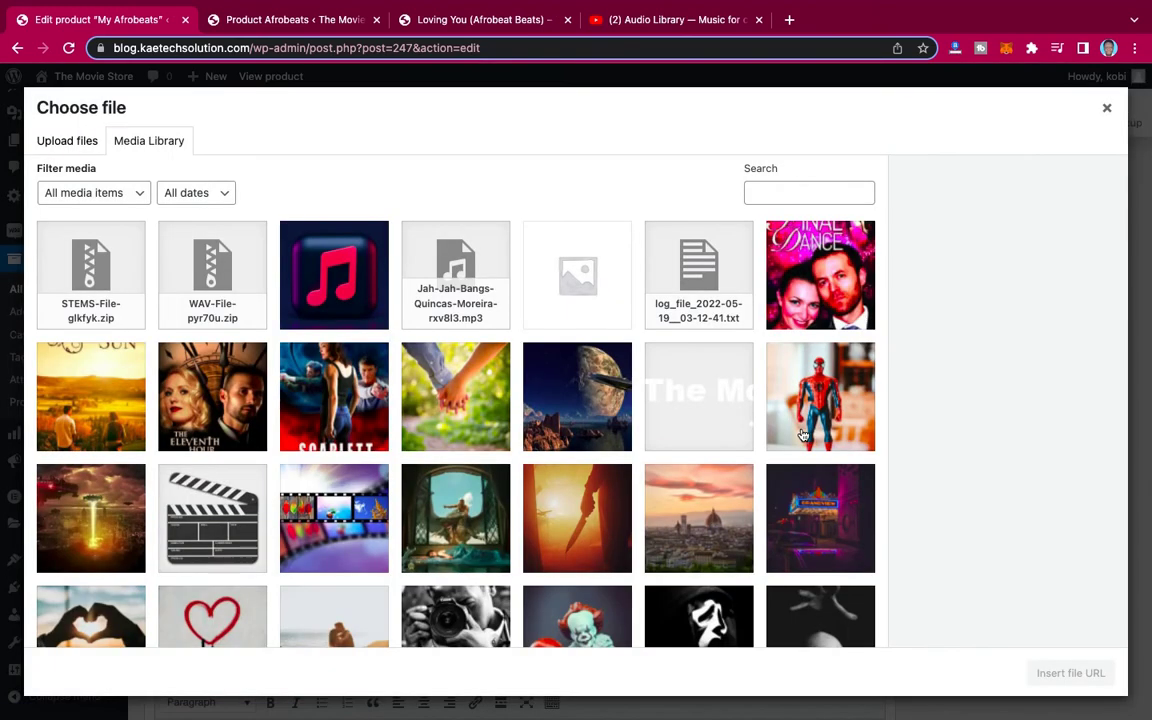
pyautogui.click(103, 262)
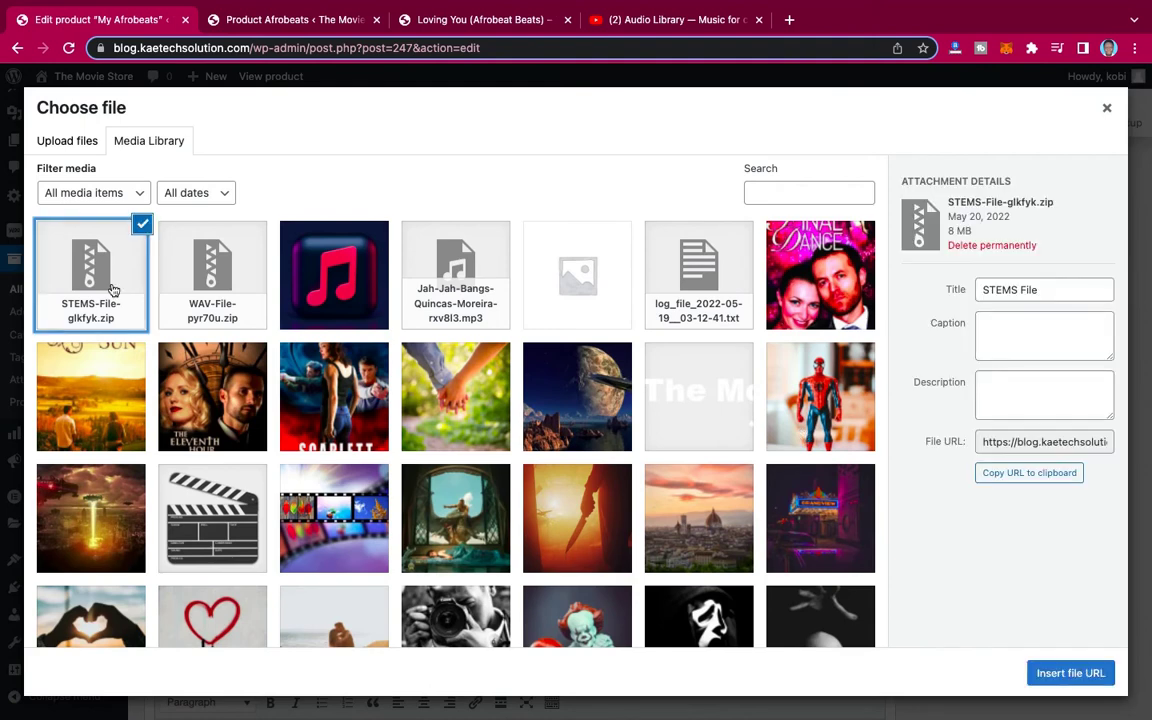
pyautogui.click(1068, 672)
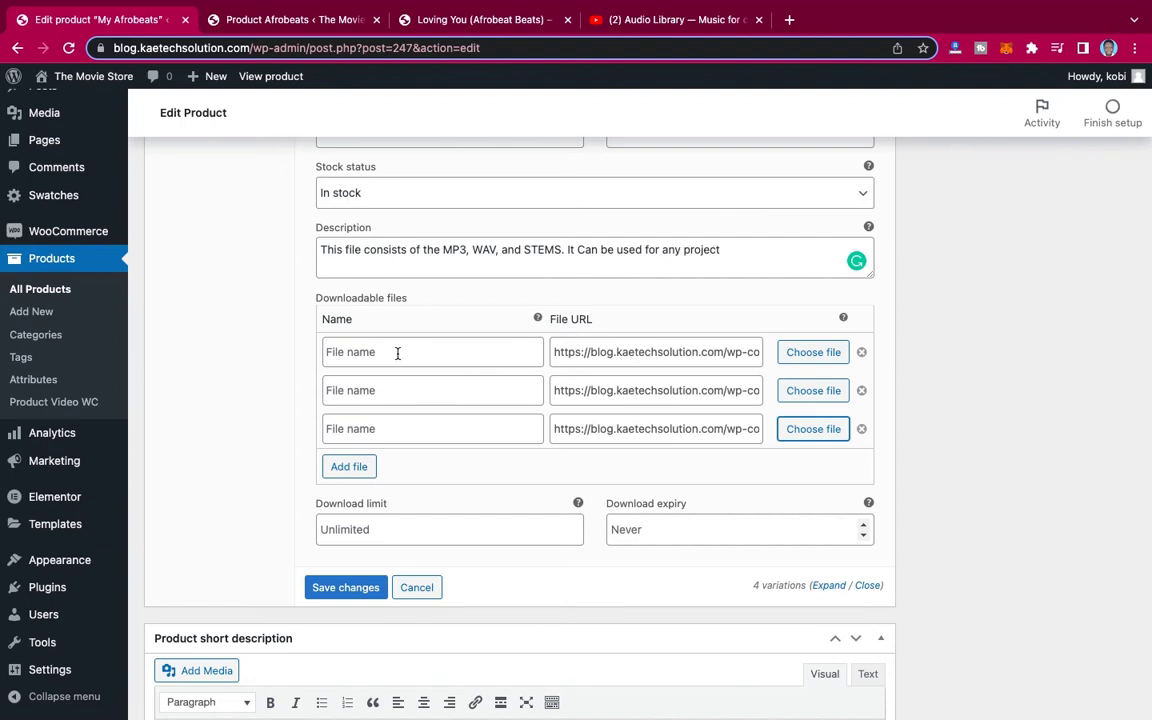
# Name the Unlimited Lease variation's three downloadable files MP3, WAV and STEMS, in that order
pyautogui.click(331, 351)
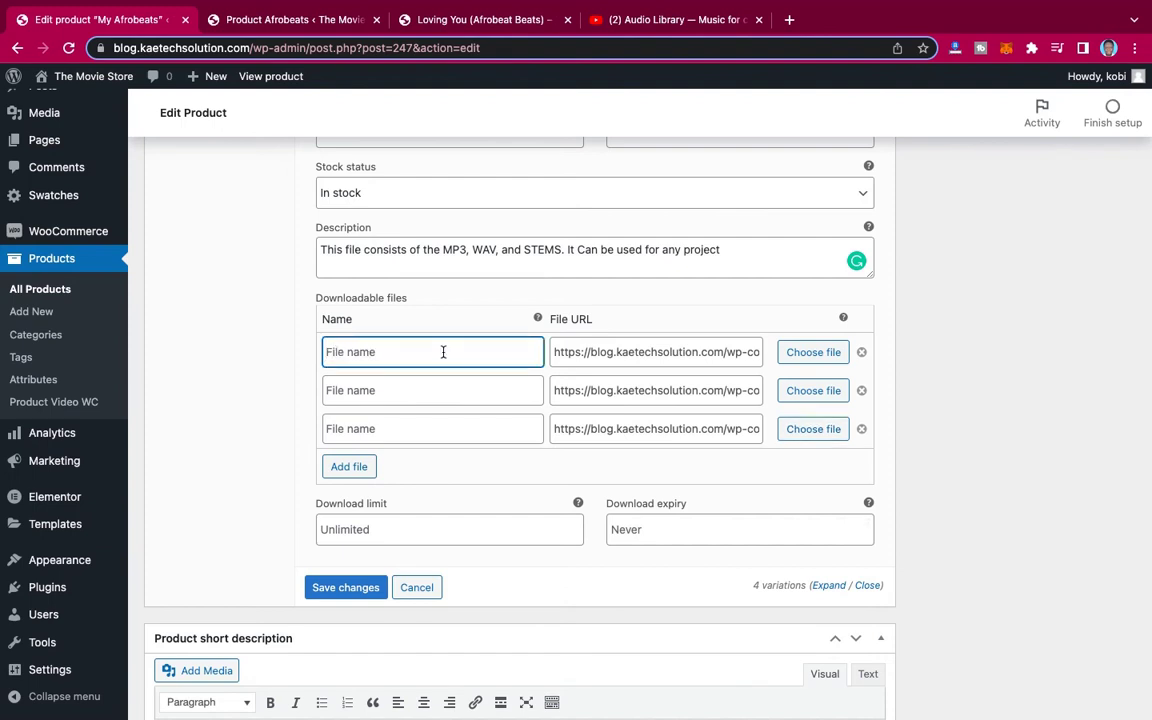
pyautogui.write('MP3')
pyautogui.click(426, 389)
pyautogui.write('WAV')
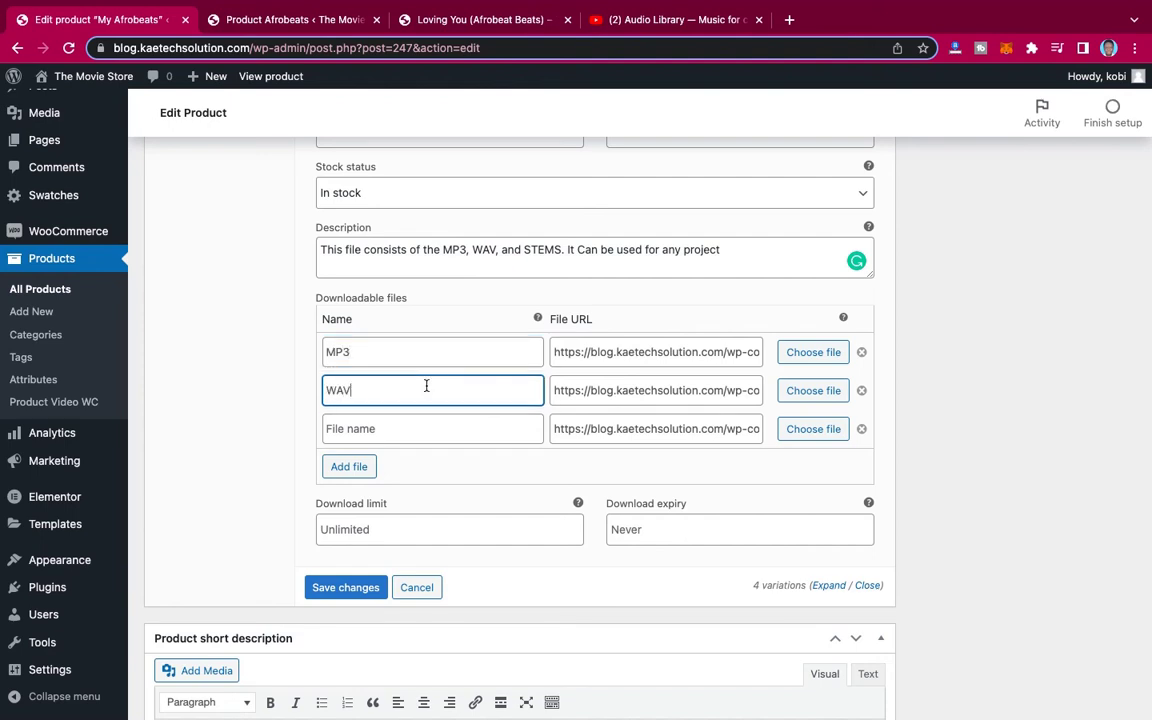
pyautogui.click(407, 430)
pyautogui.write('S')
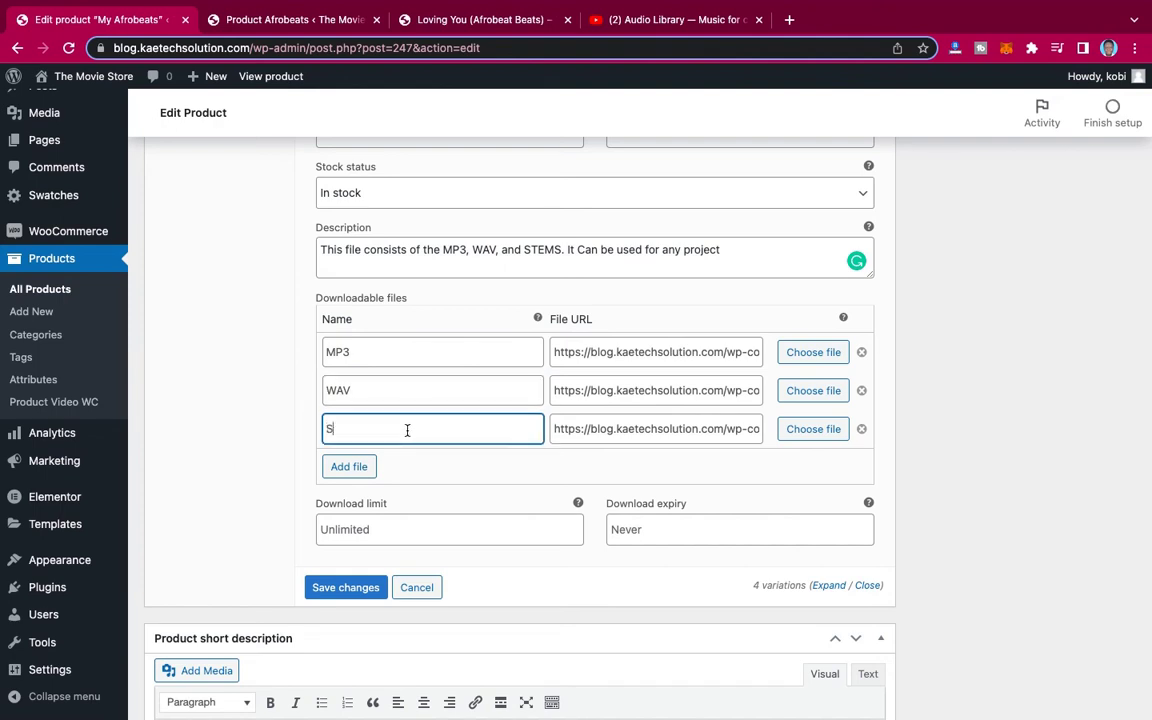
pyautogui.write('TEMS')
# Review the Unlimited Lease variation's settings and save the variation changes
pyautogui.scroll(-1, 565, 483)
pyautogui.scroll(5, 565, 483)
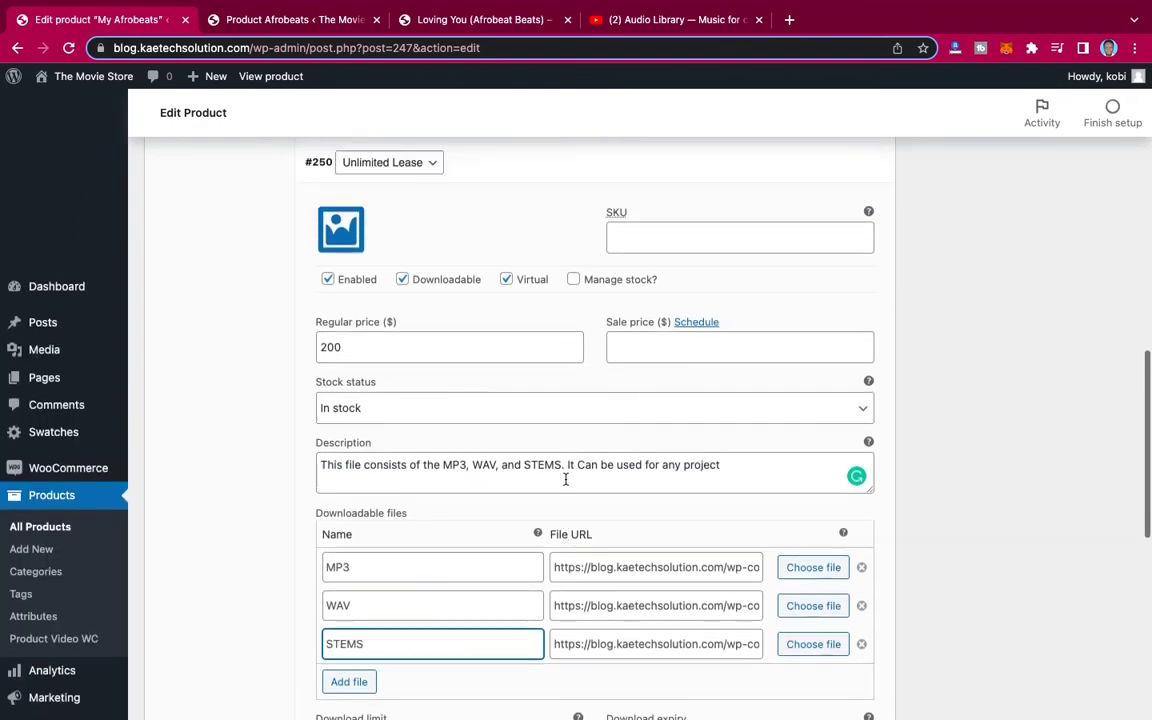
pyautogui.scroll(-5, 568, 478)
pyautogui.scroll(-1, 565, 480)
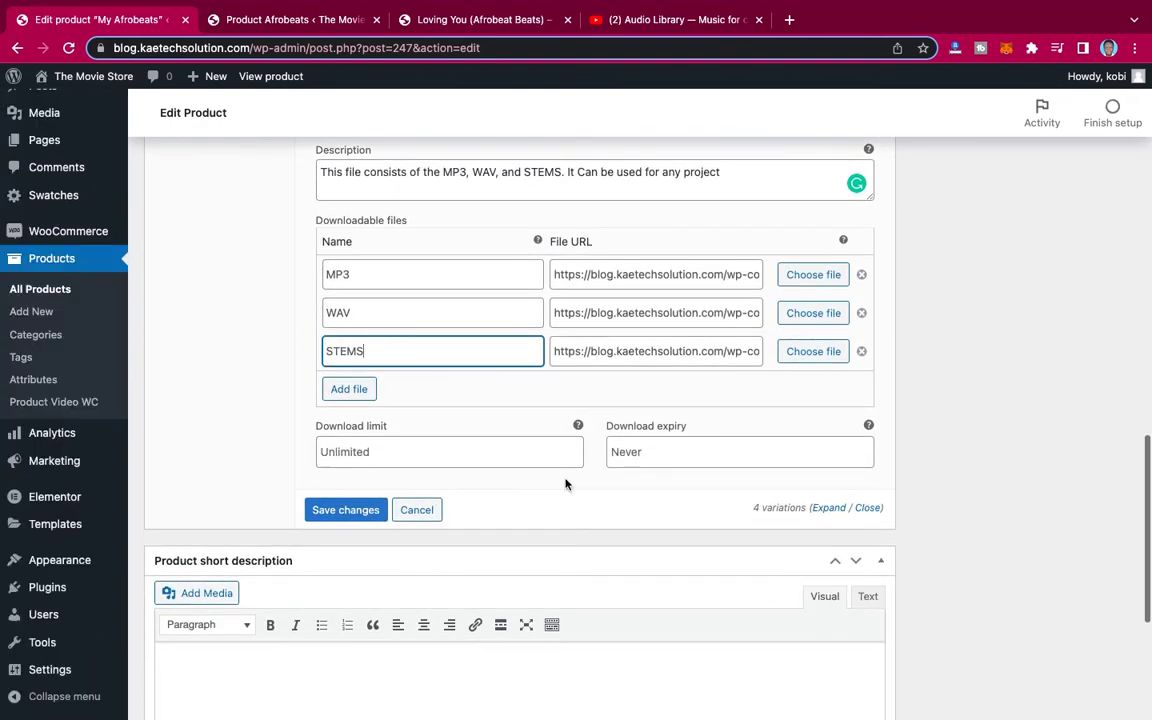
pyautogui.click(345, 511)
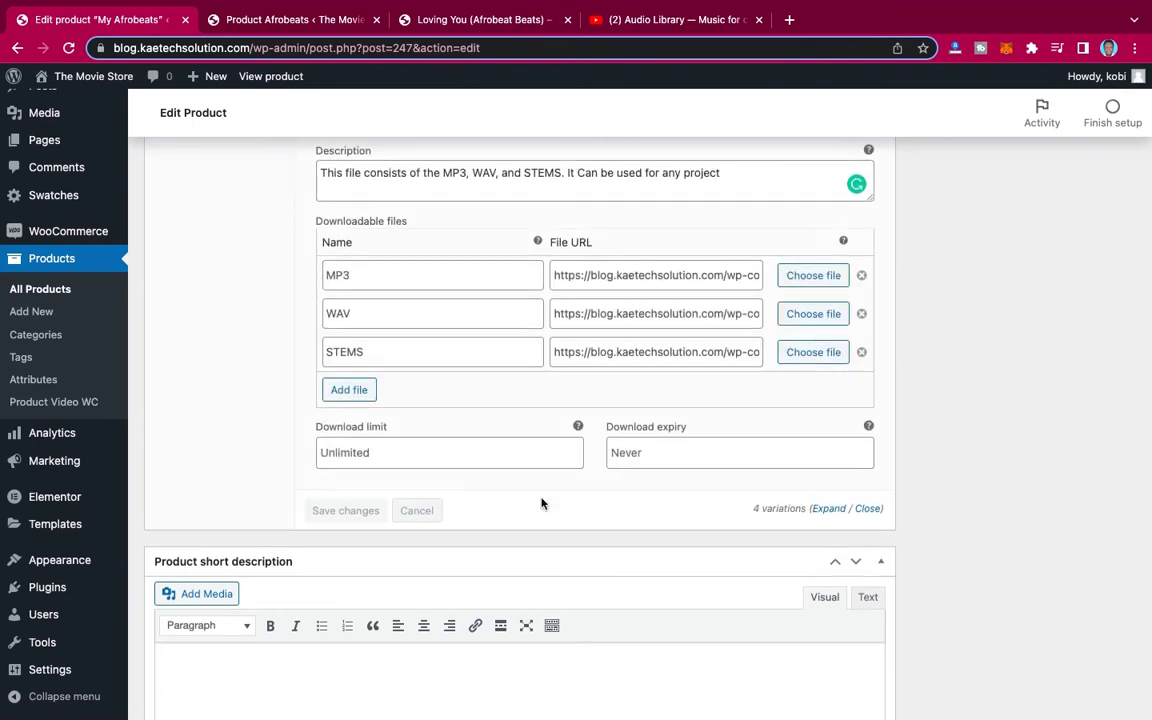
# Enter "Short description" as the product short description
pyautogui.scroll(-3, 514, 574)
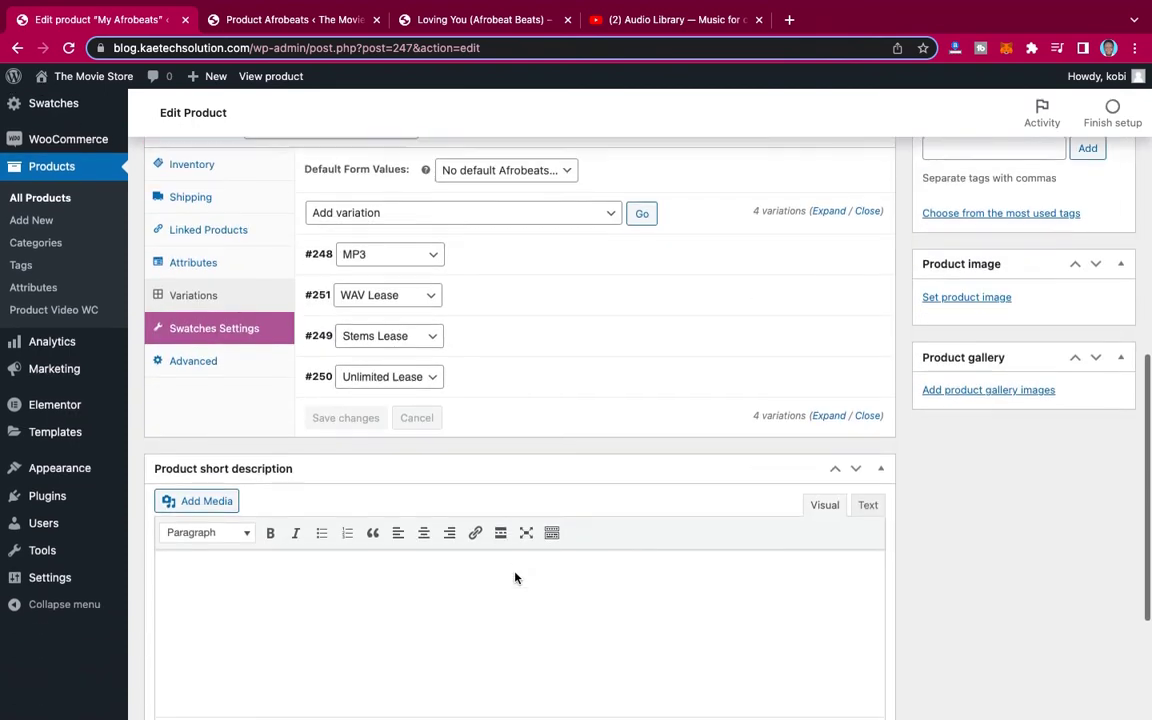
pyautogui.scroll(-1, 515, 572)
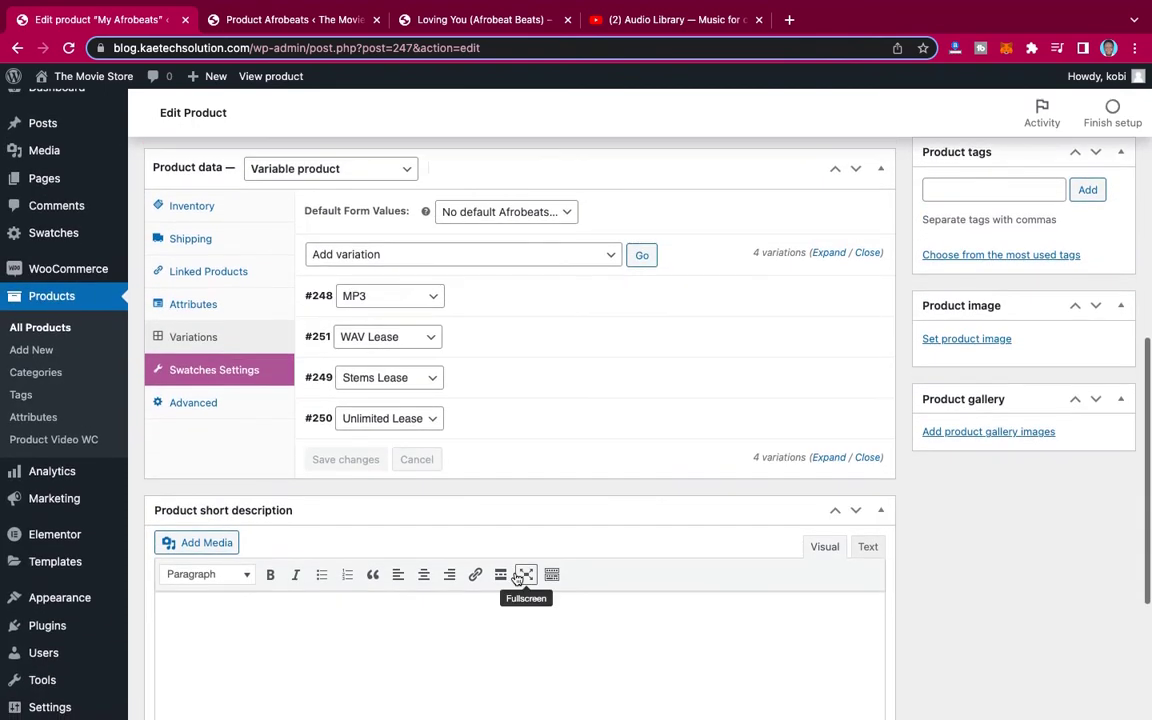
pyautogui.scroll(-3, 453, 633)
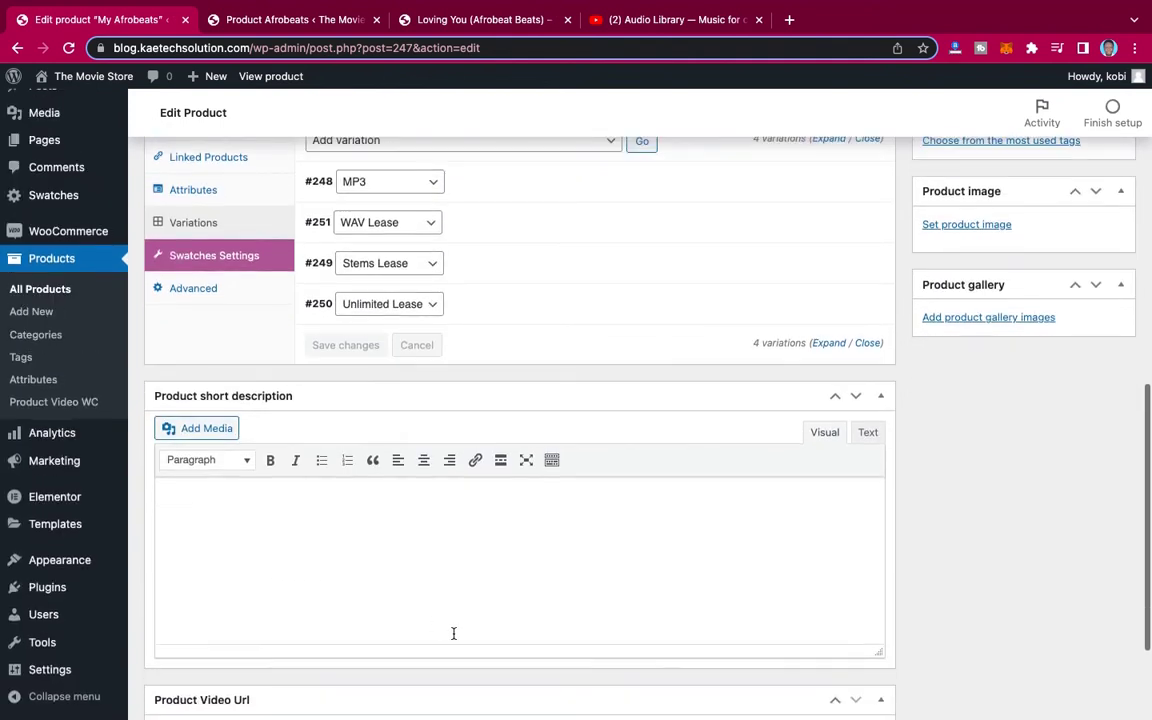
pyautogui.click(340, 509)
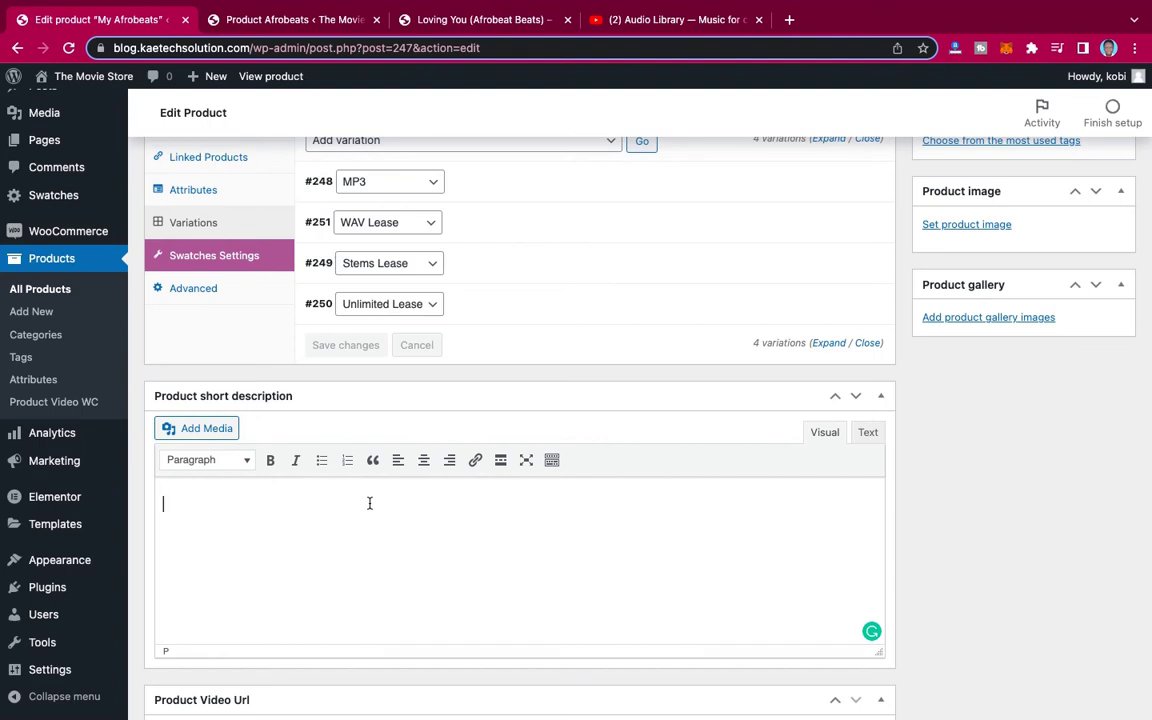
pyautogui.write('Short description')
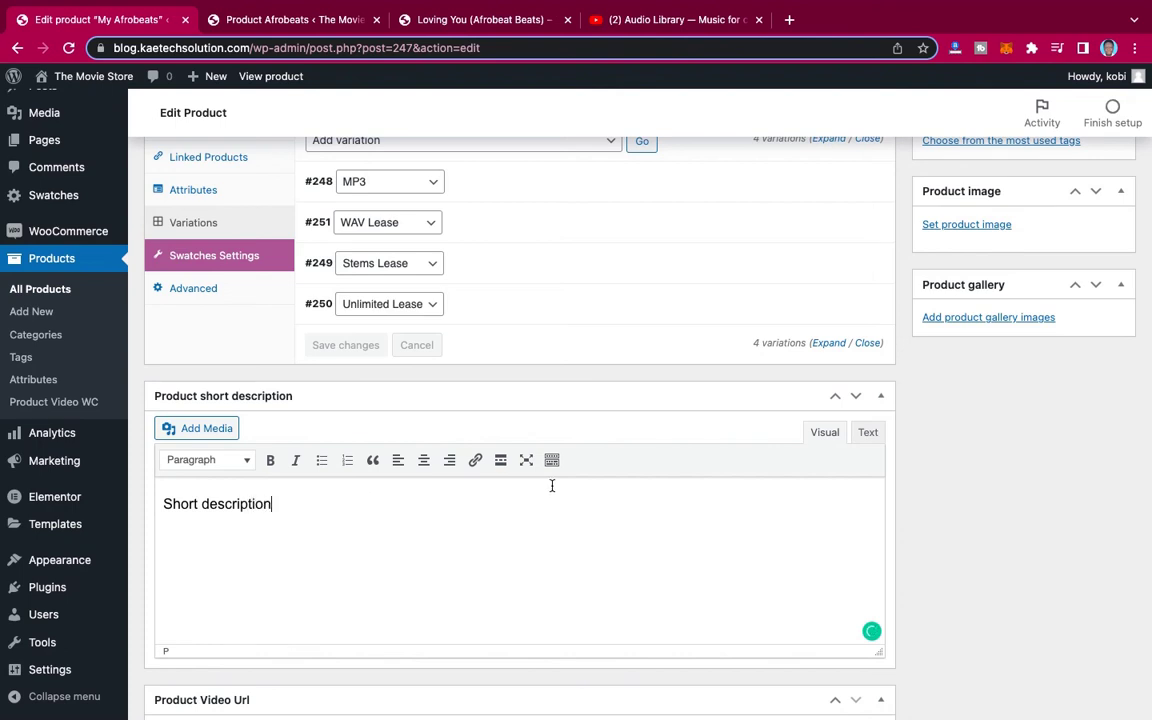
# Start setting the product image by uploading a file from the computer
pyautogui.scroll(3, 740, 483)
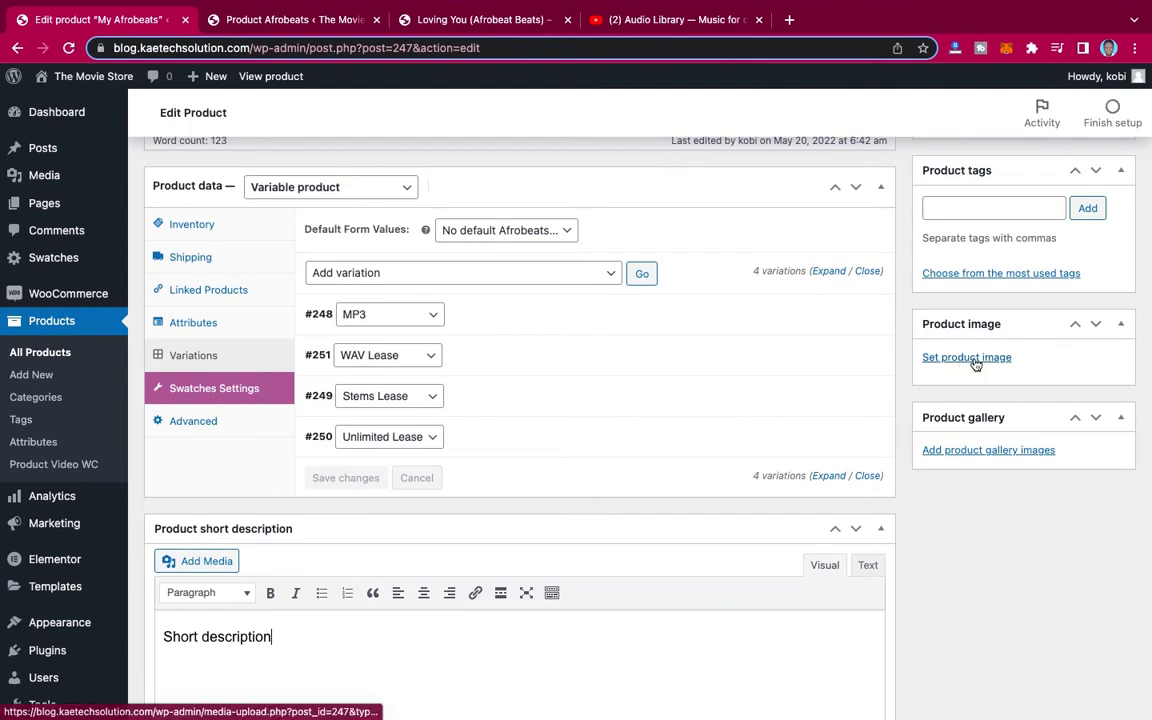
pyautogui.click(970, 361)
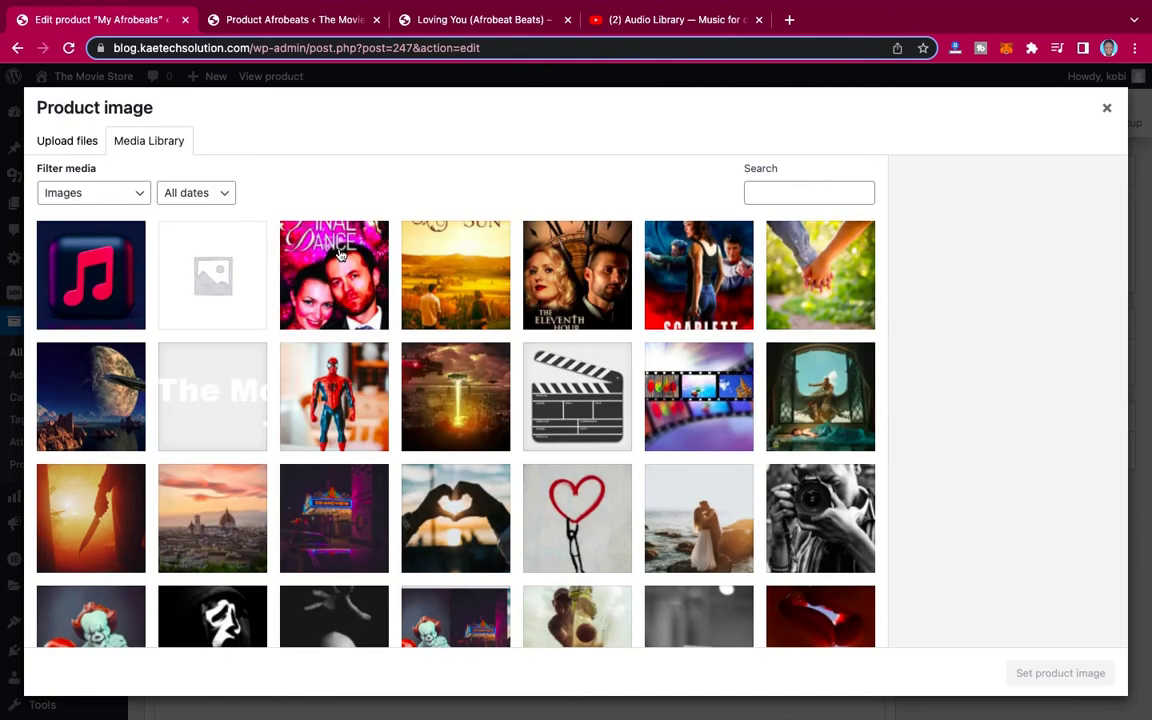
pyautogui.click(74, 137)
pyautogui.click(578, 400)
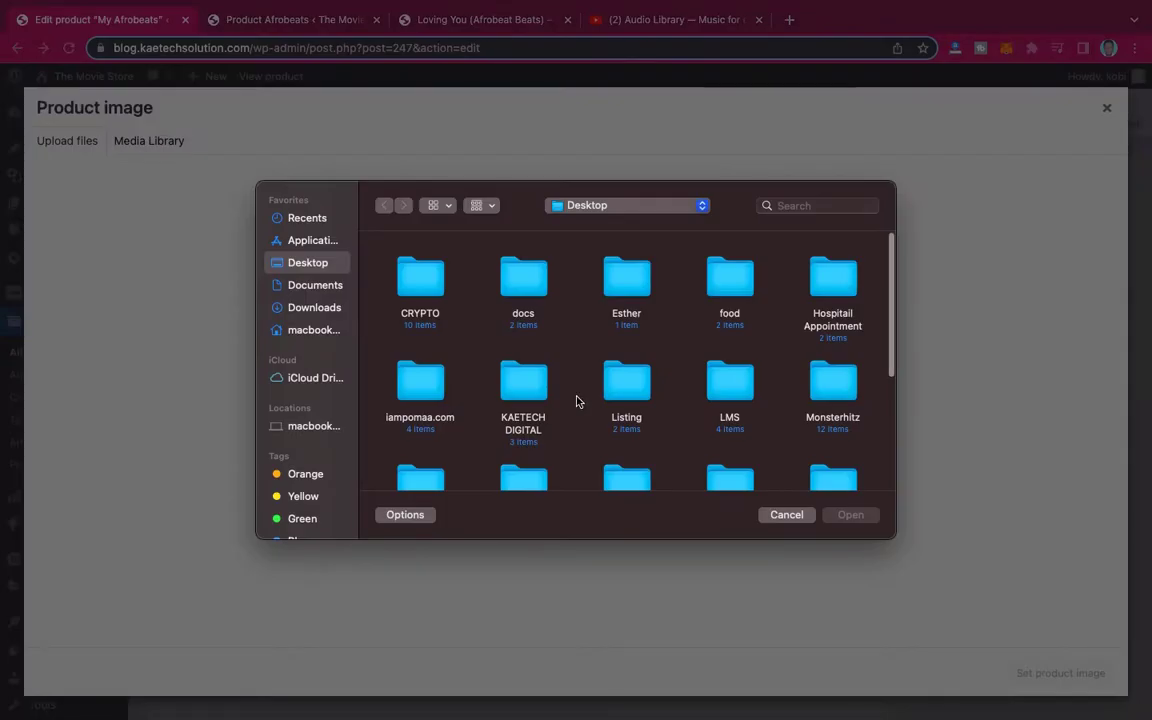
# Look through the Downloads folder for a suitable product image
pyautogui.click(305, 307)
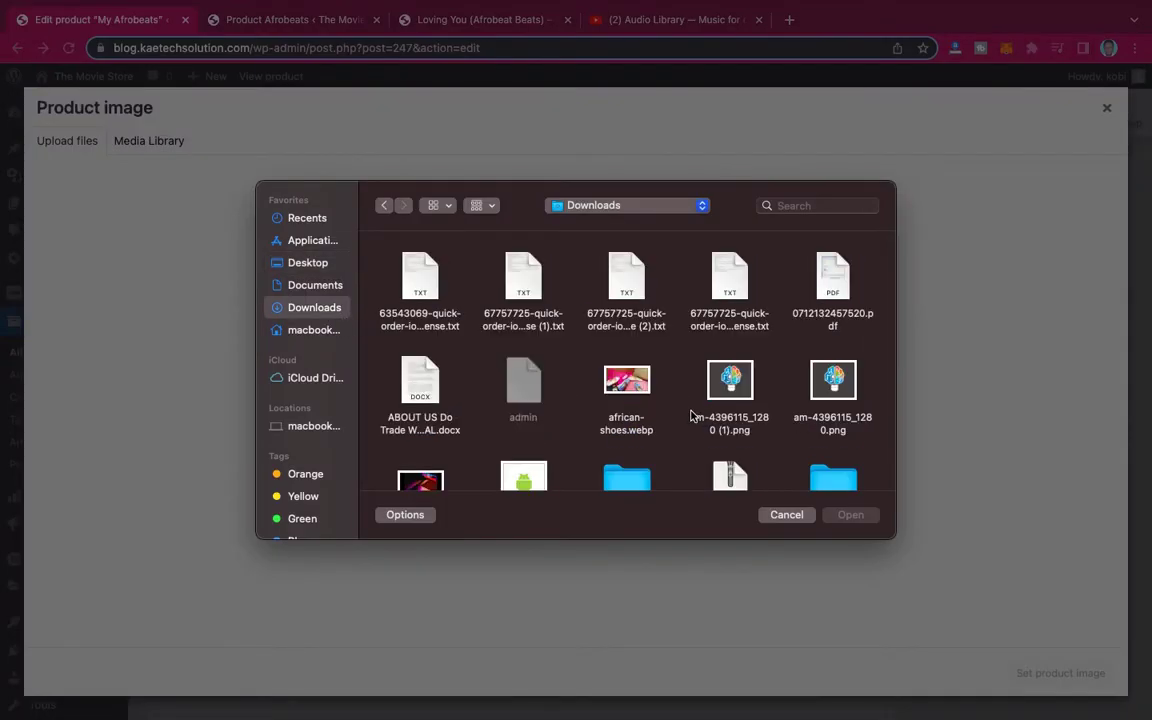
pyautogui.scroll(-2, 690, 416)
pyautogui.scroll(-2, 690, 416)
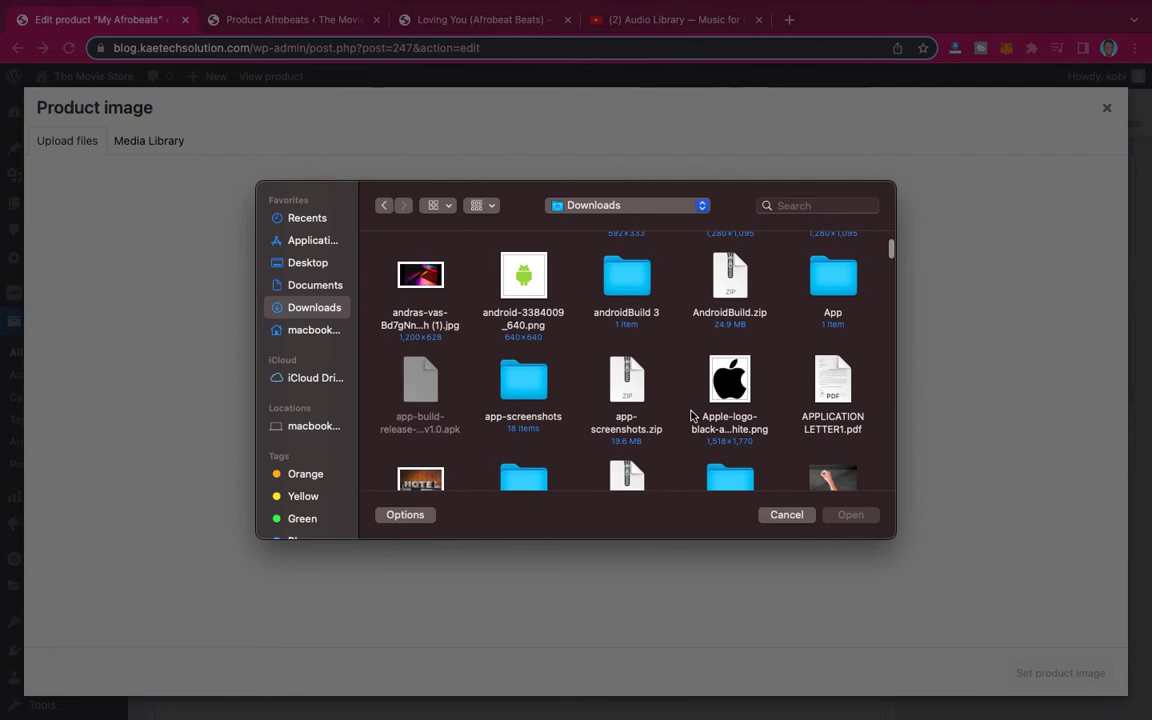
pyautogui.press('p')
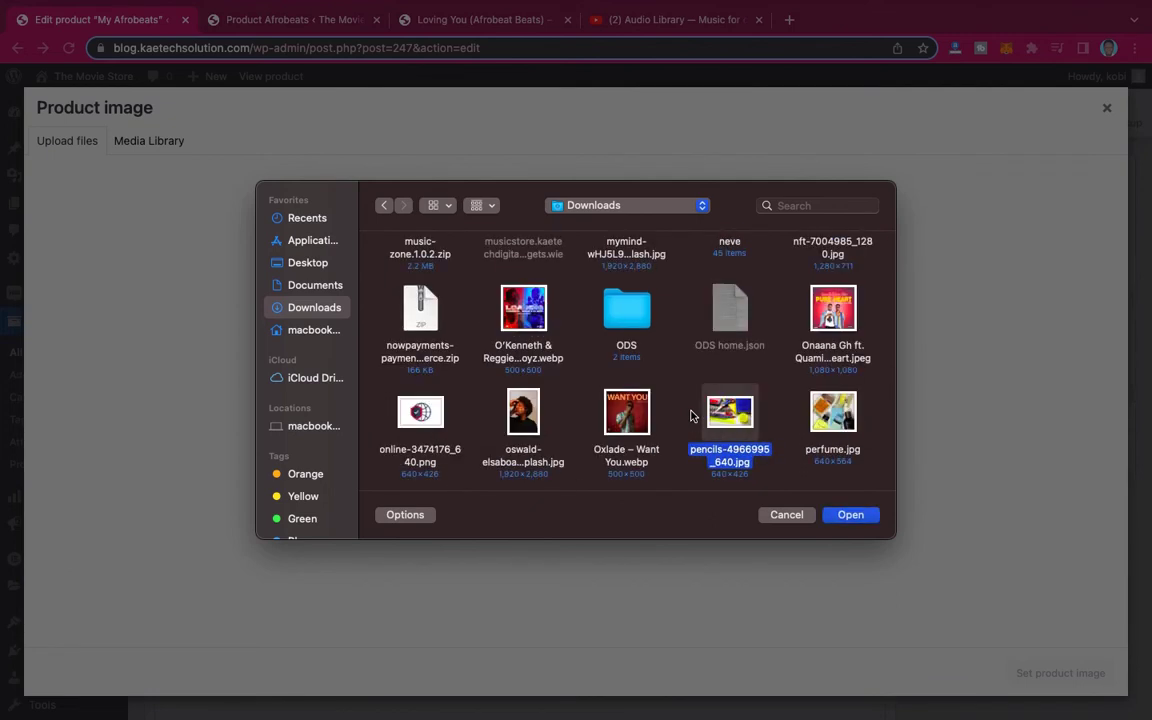
pyautogui.scroll(-10, 682, 412)
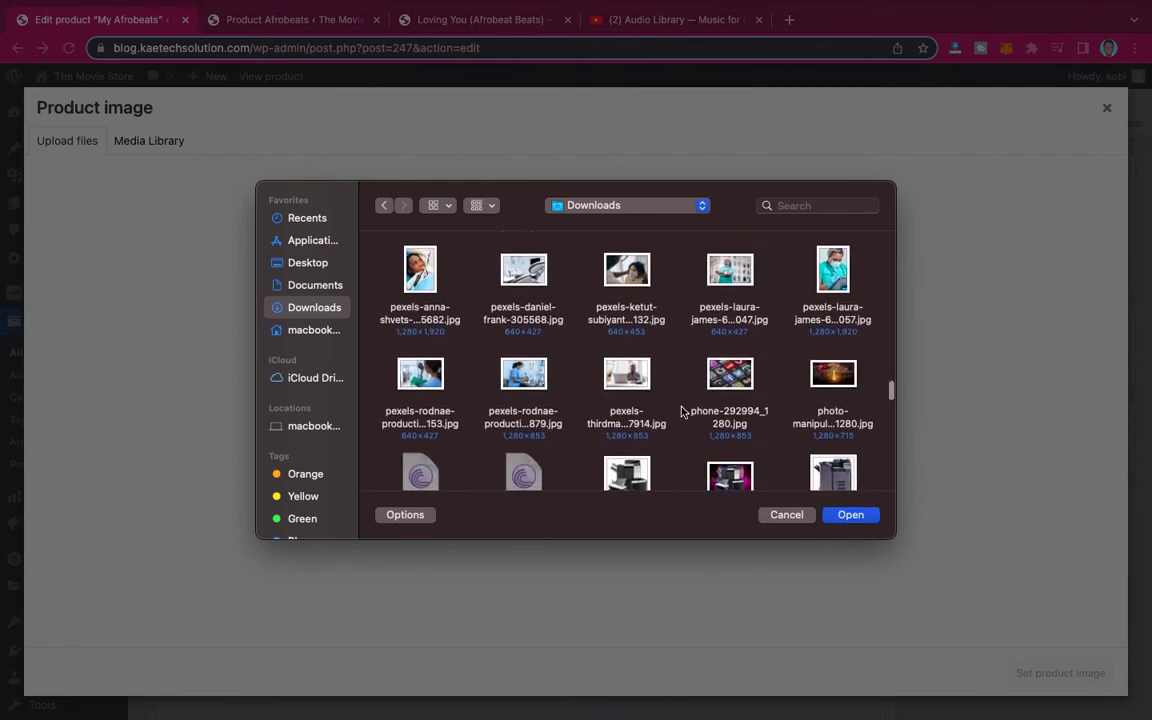
pyautogui.scroll(-2, 682, 412)
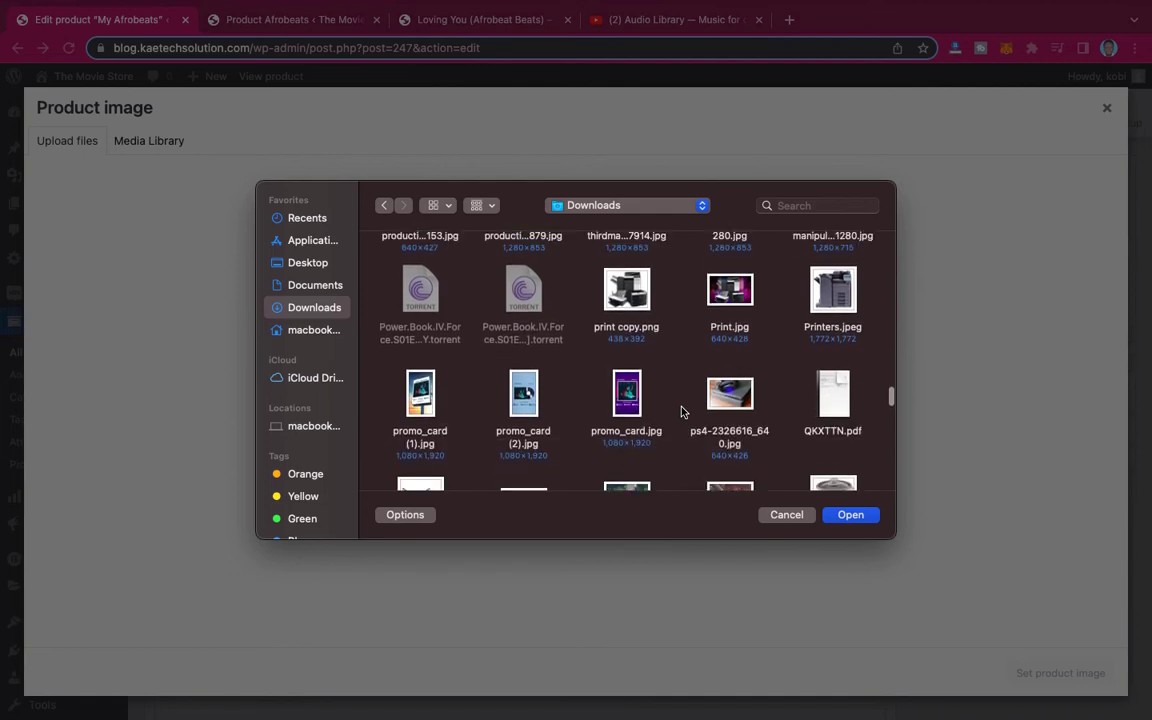
pyautogui.scroll(5, 682, 412)
pyautogui.scroll(4, 682, 412)
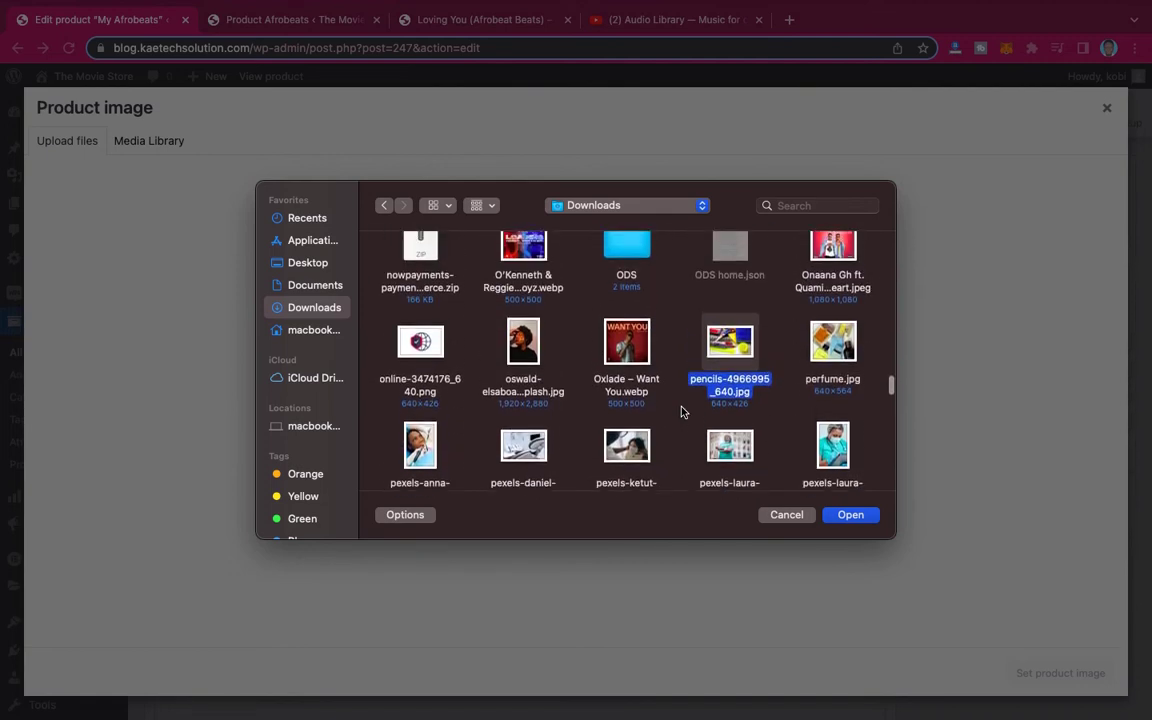
pyautogui.scroll(1, 682, 412)
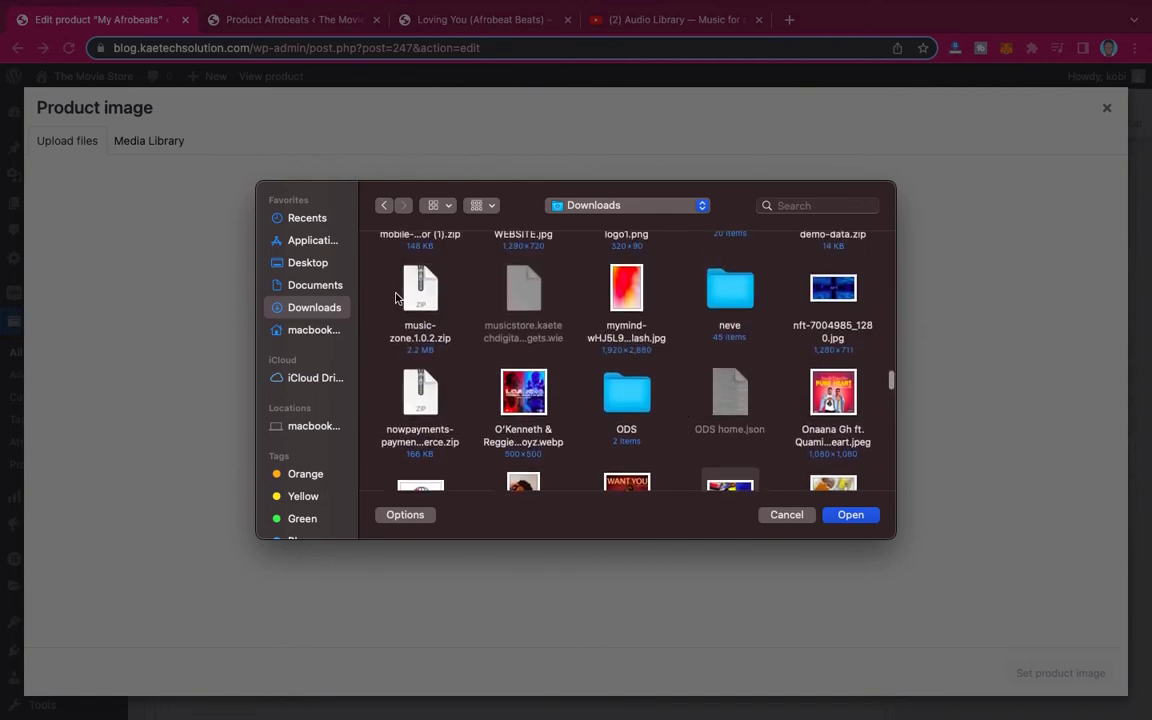
# Browse to the Desktop in the file chooser and open the music multivendor folder
pyautogui.click(326, 289)
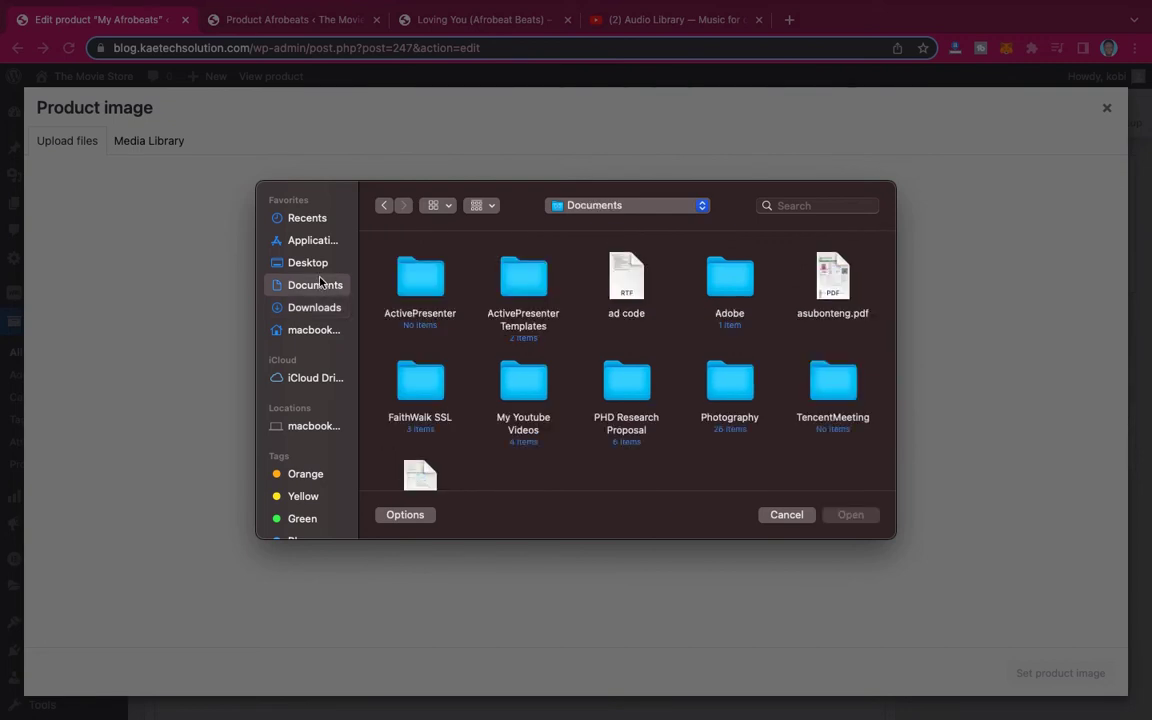
pyautogui.click(289, 261)
pyautogui.scroll(-1, 743, 416)
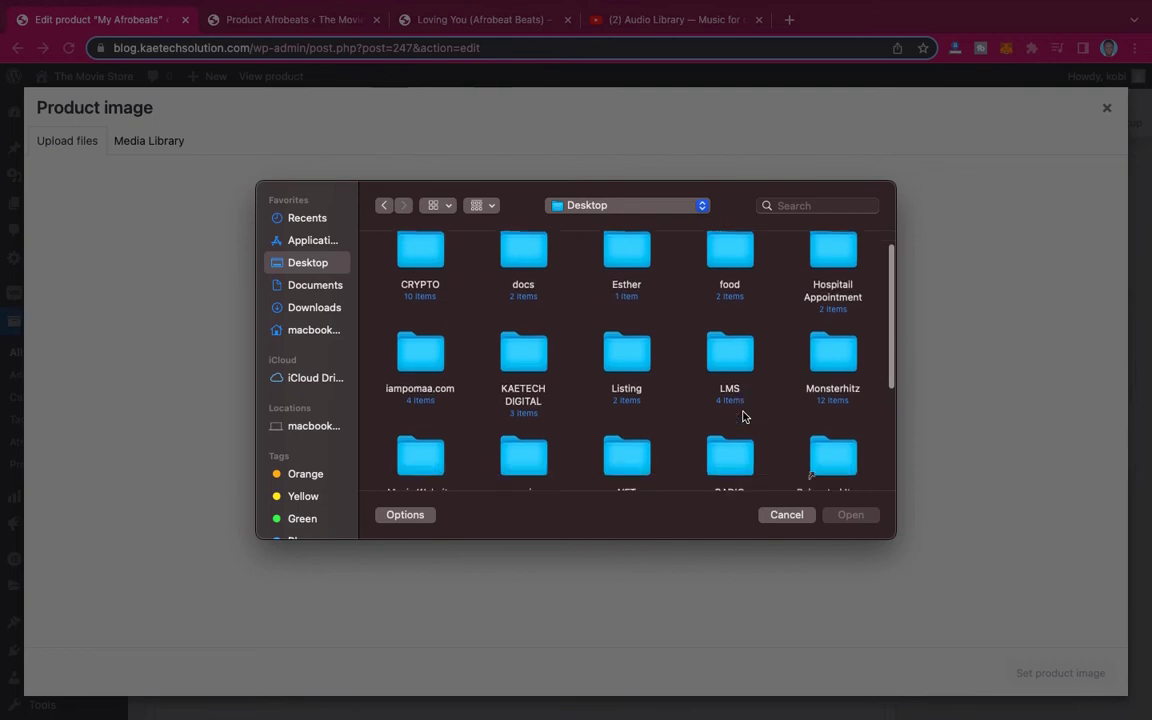
pyautogui.scroll(-2, 743, 416)
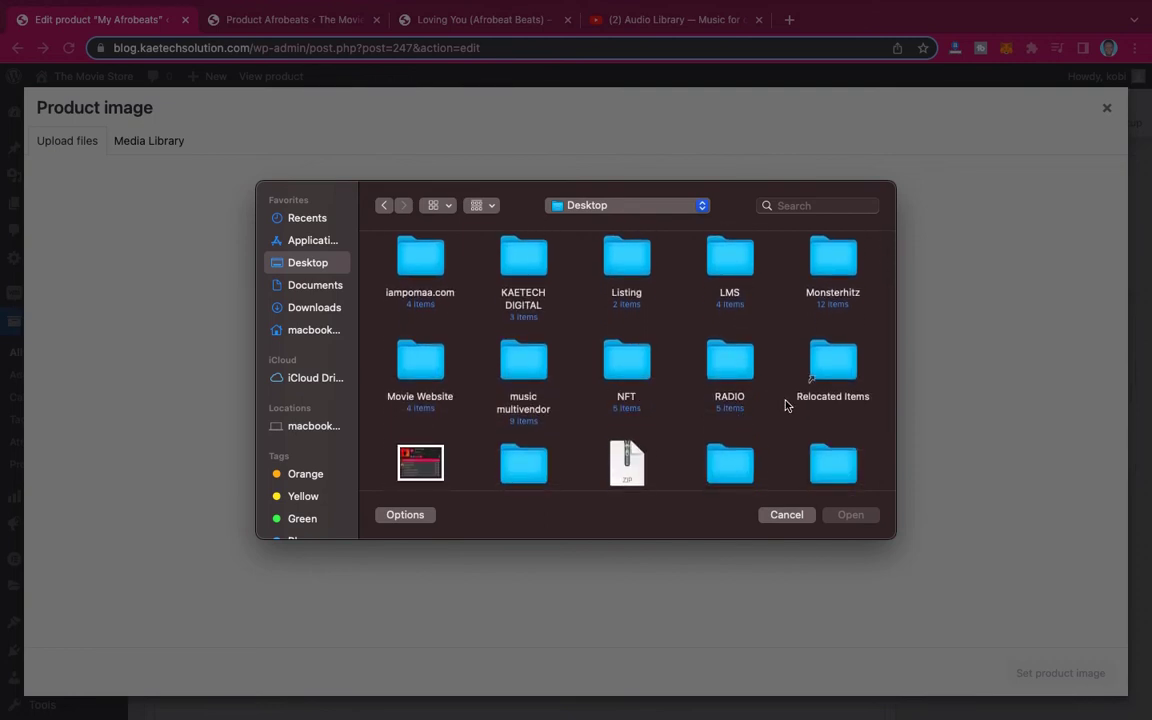
pyautogui.scroll(-2, 786, 404)
pyautogui.scroll(-1, 786, 404)
pyautogui.scroll(4, 786, 404)
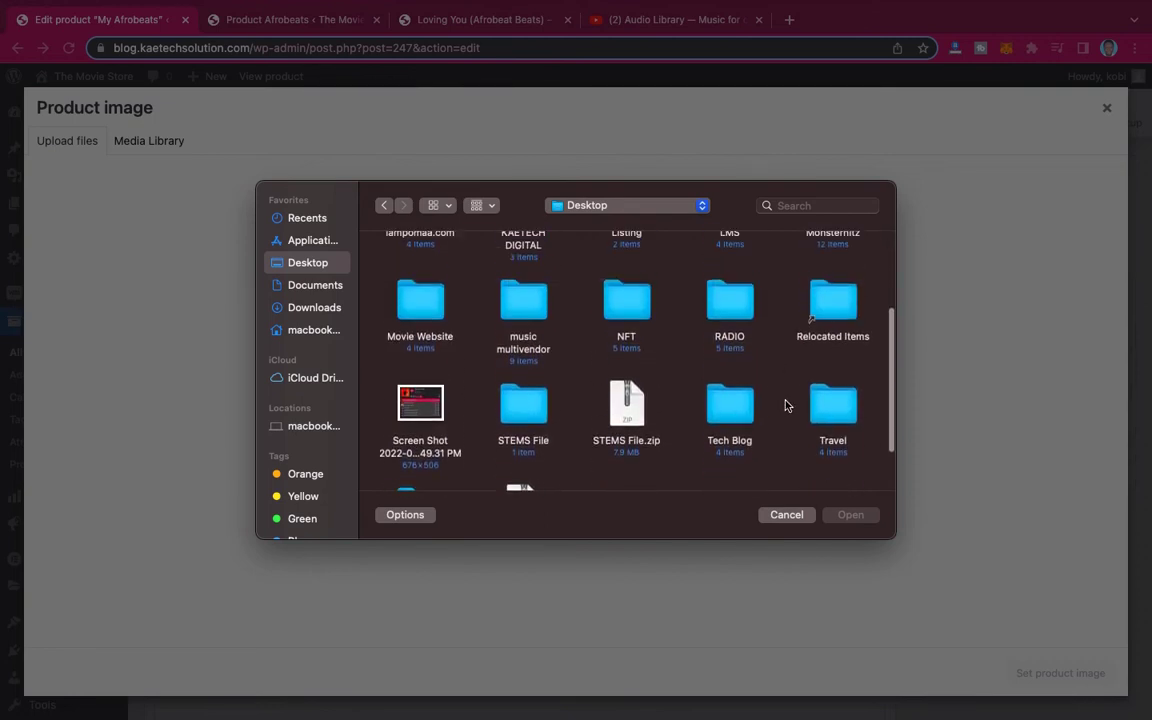
pyautogui.scroll(-2, 786, 404)
pyautogui.scroll(1, 786, 404)
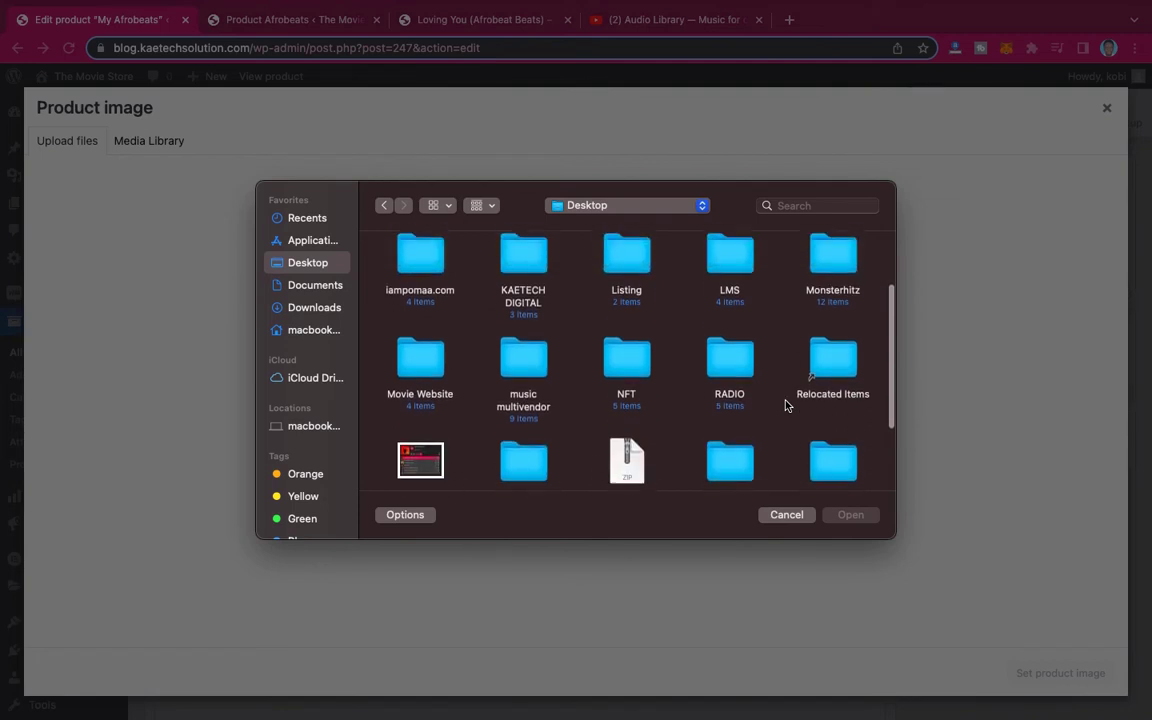
pyautogui.doubleClick(530, 376)
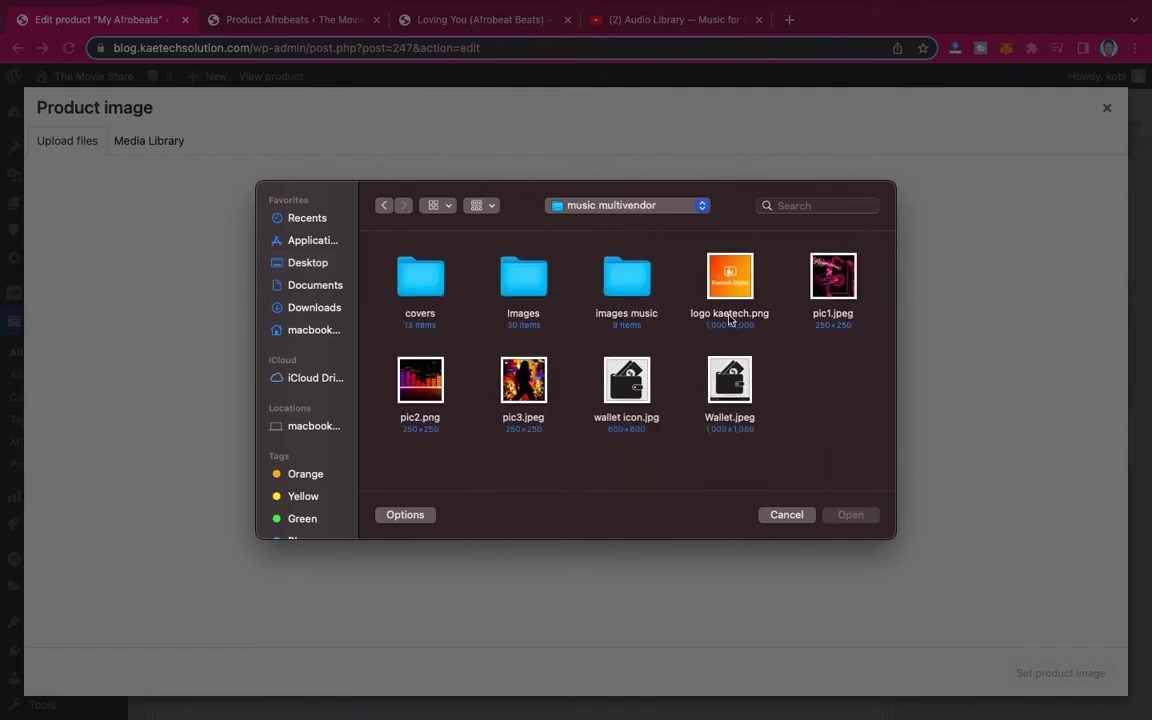
# Upload pic1.jpeg from the music multivendor folder and set it as the product image
pyautogui.click(425, 382)
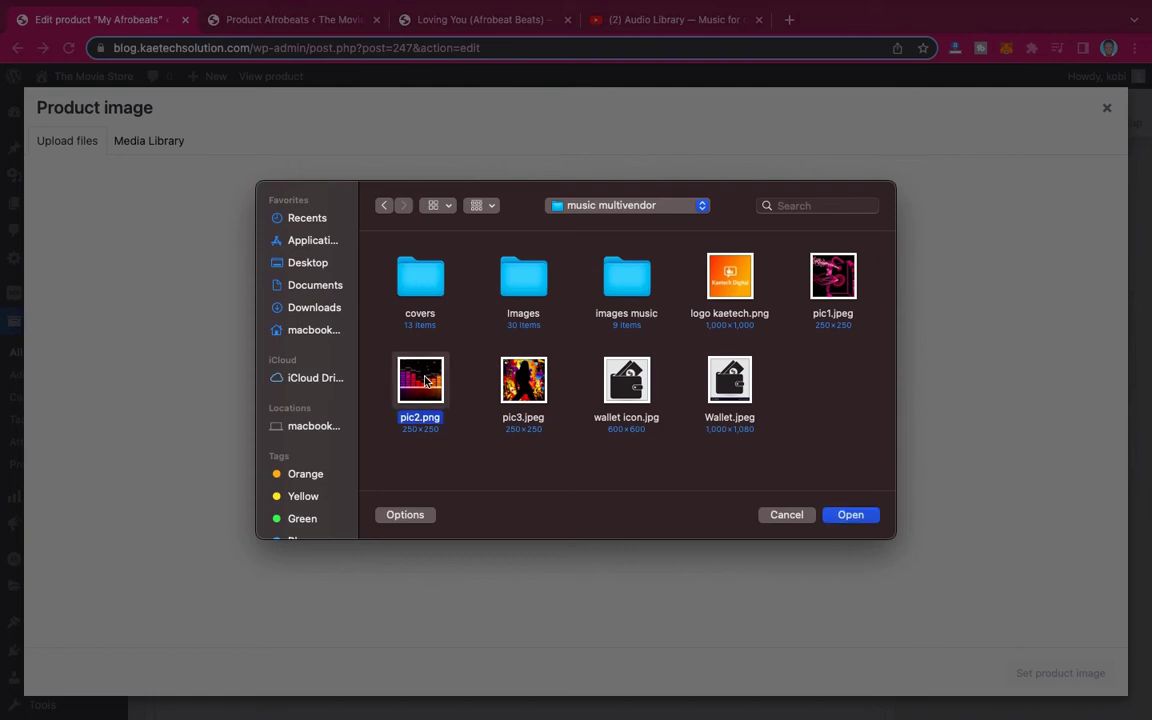
pyautogui.click(849, 265)
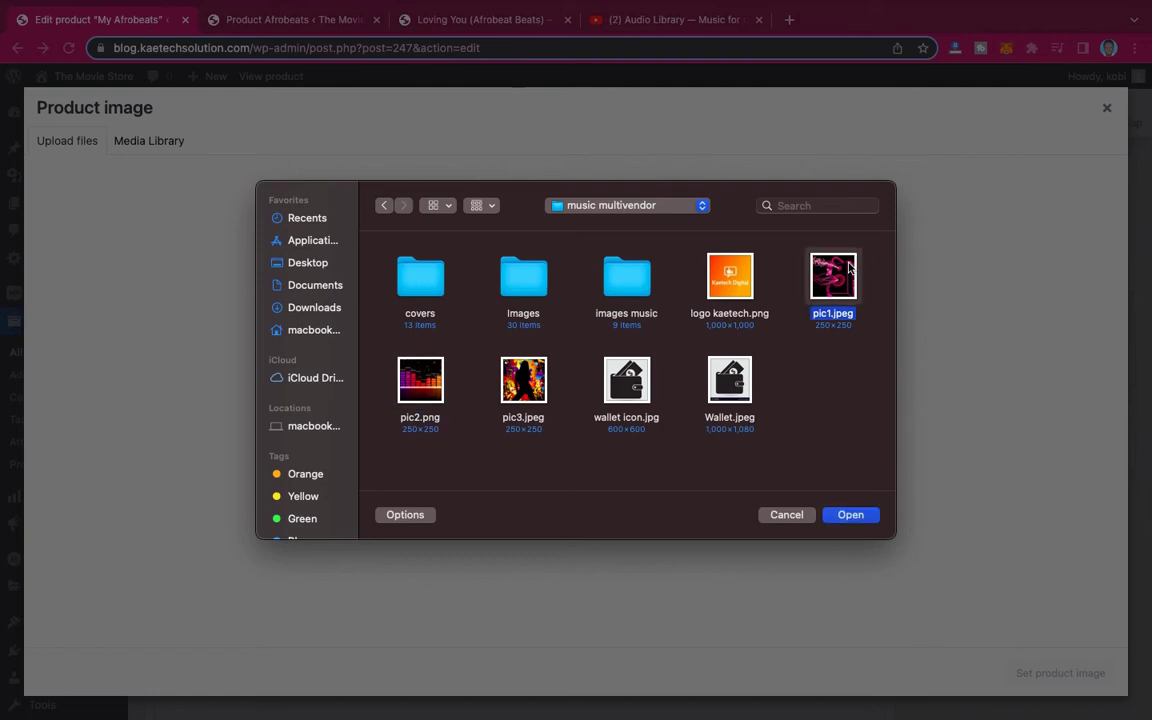
pyautogui.click(855, 516)
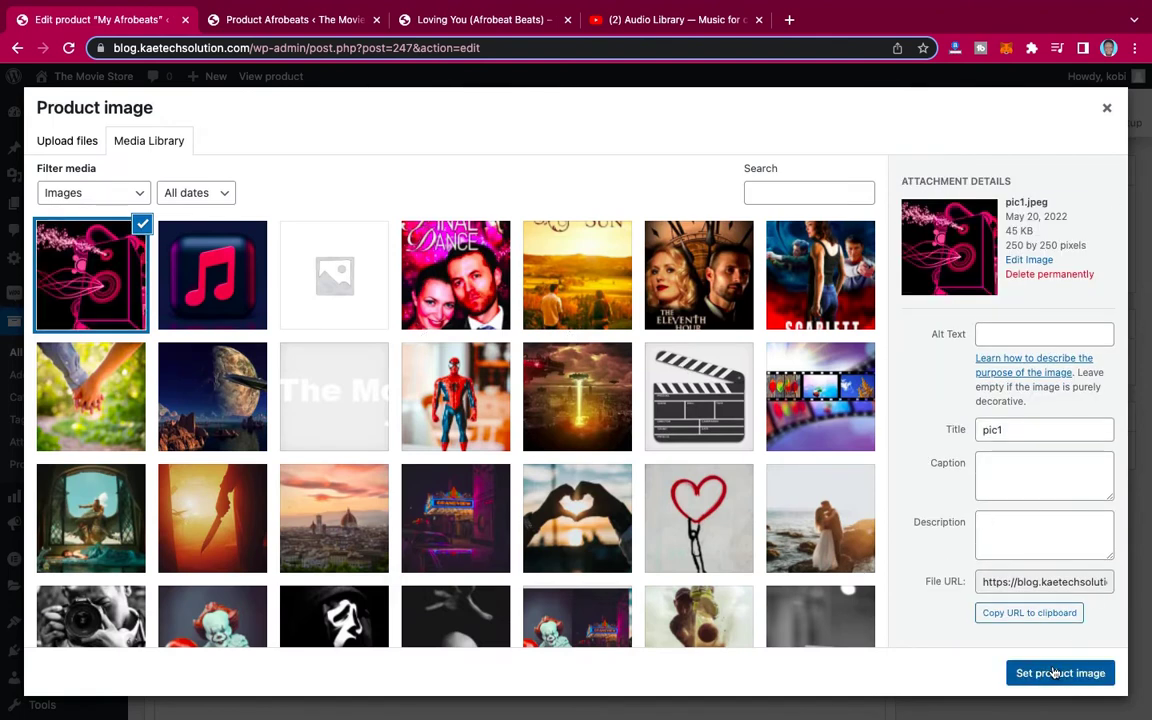
pyautogui.press('Escape')
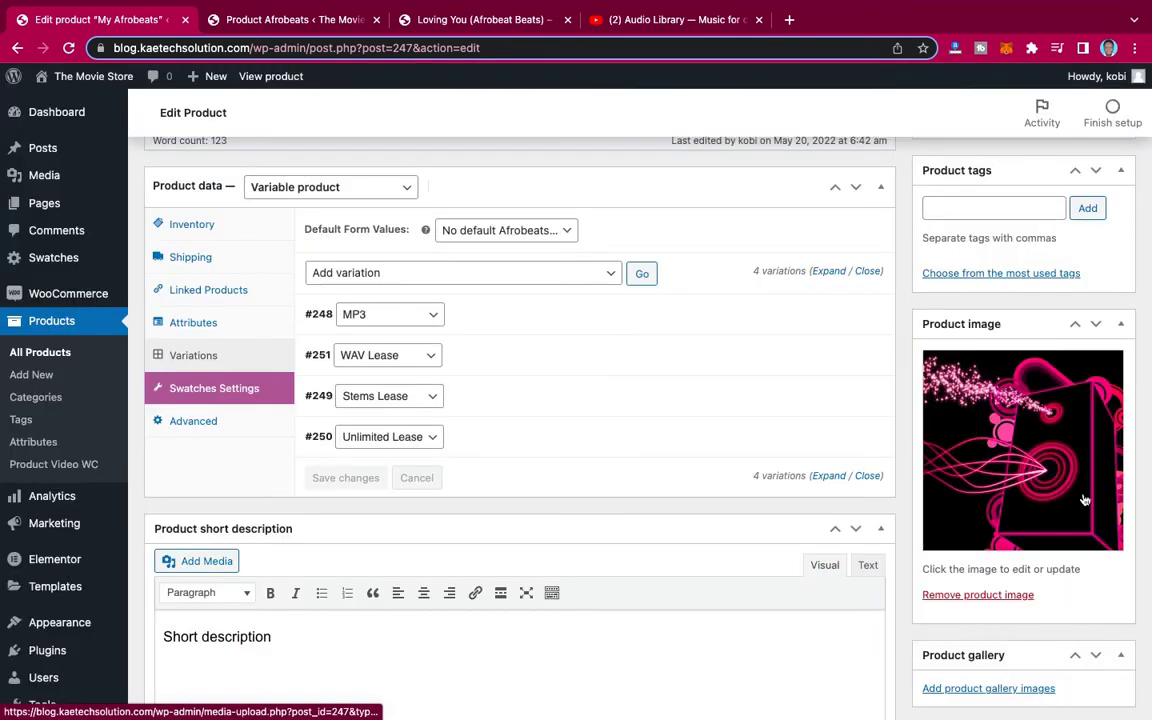
# Switch to YouTube, open the "Greatest – Markvard" video from the Audio Library results and copy its URL
pyautogui.scroll(-1, 638, 485)
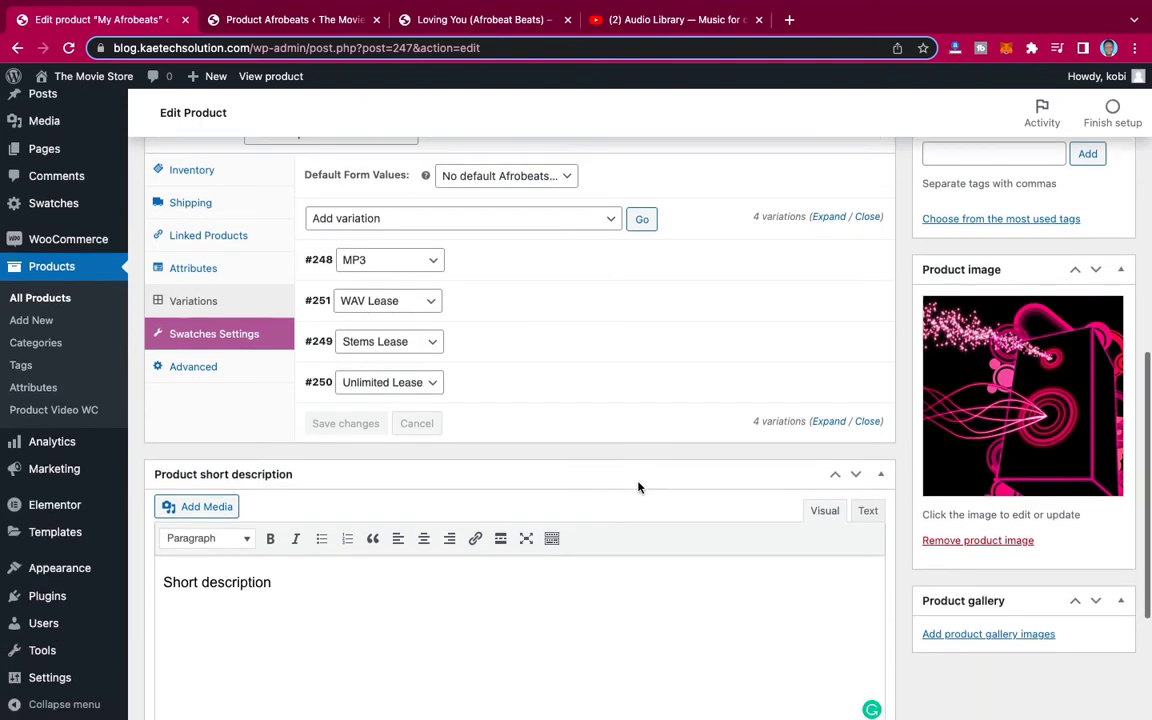
pyautogui.scroll(2, 638, 485)
pyautogui.scroll(-5, 638, 487)
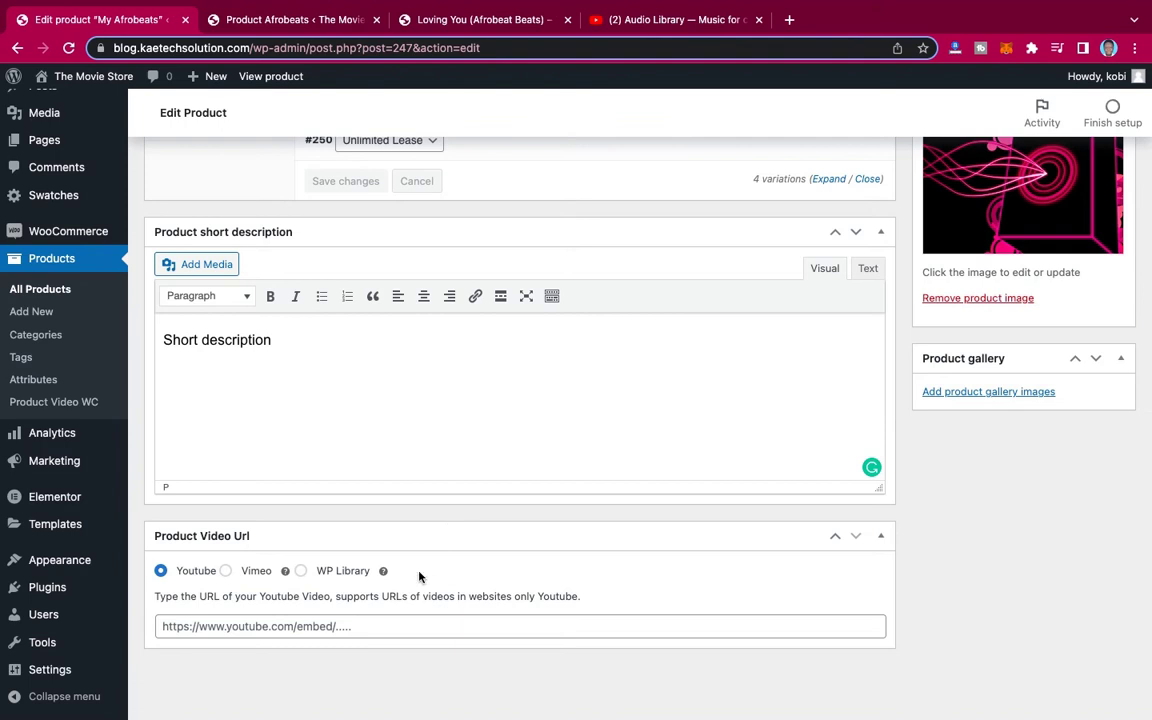
pyautogui.click(673, 20)
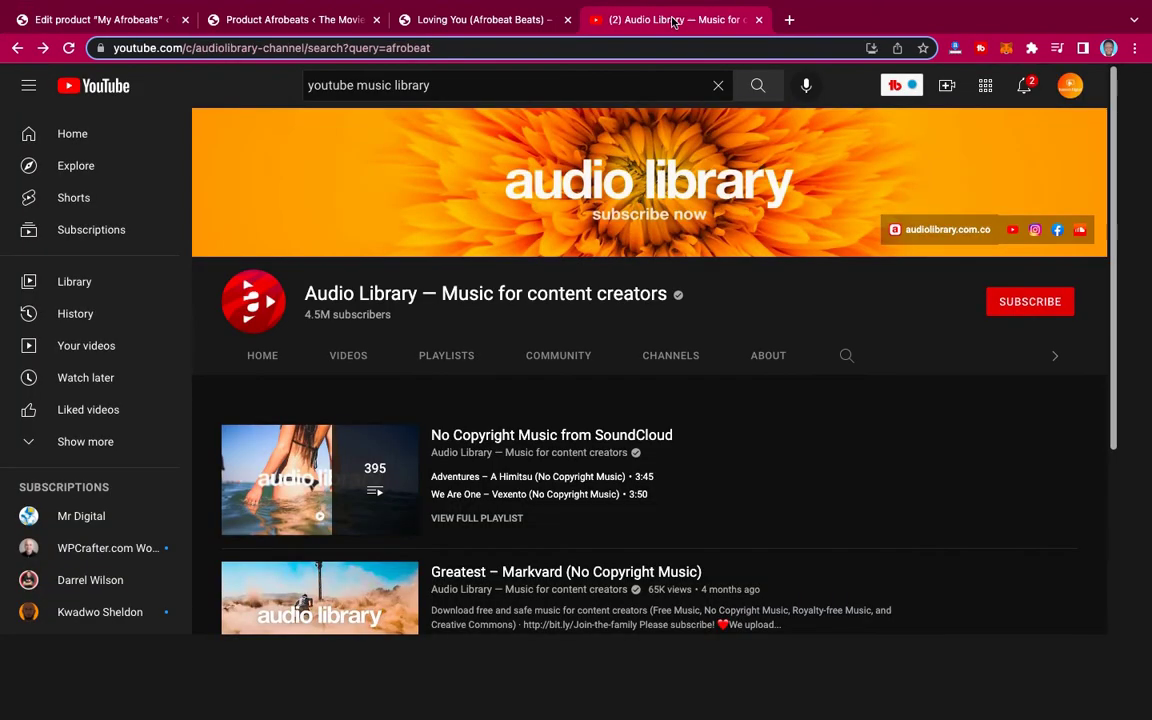
pyautogui.scroll(-10, 796, 413)
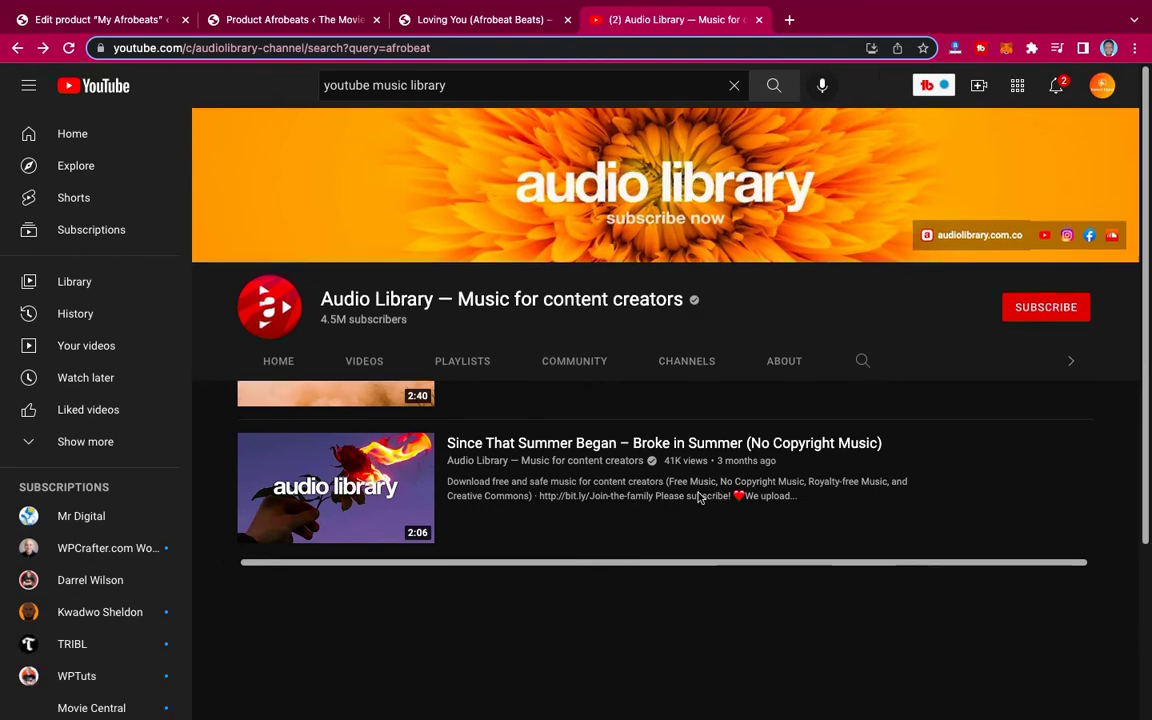
pyautogui.scroll(1, 700, 498)
pyautogui.scroll(2, 700, 498)
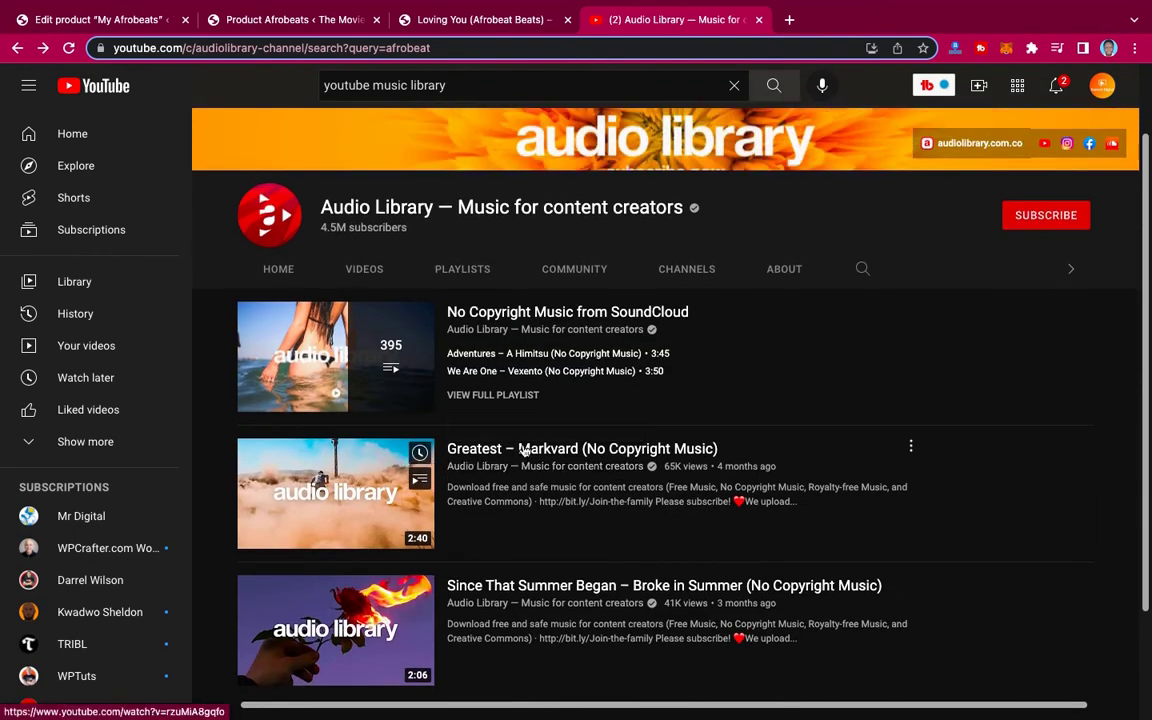
pyautogui.click(332, 490)
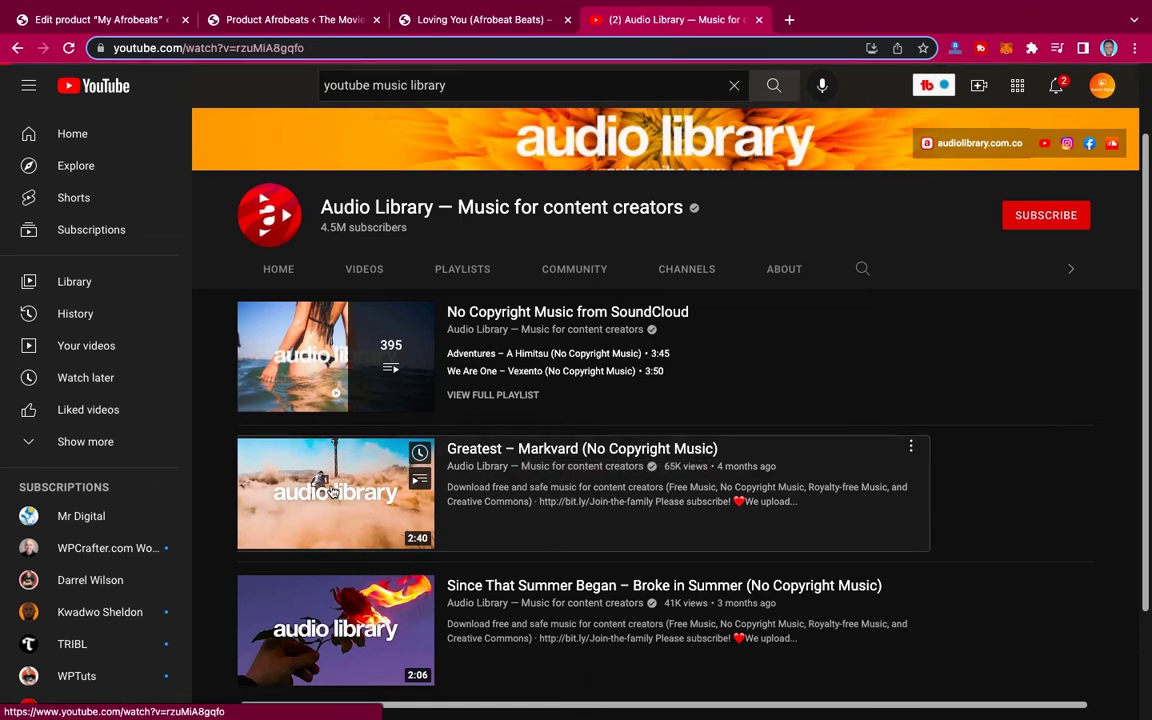
pyautogui.click(345, 47)
pyautogui.press('super+c')
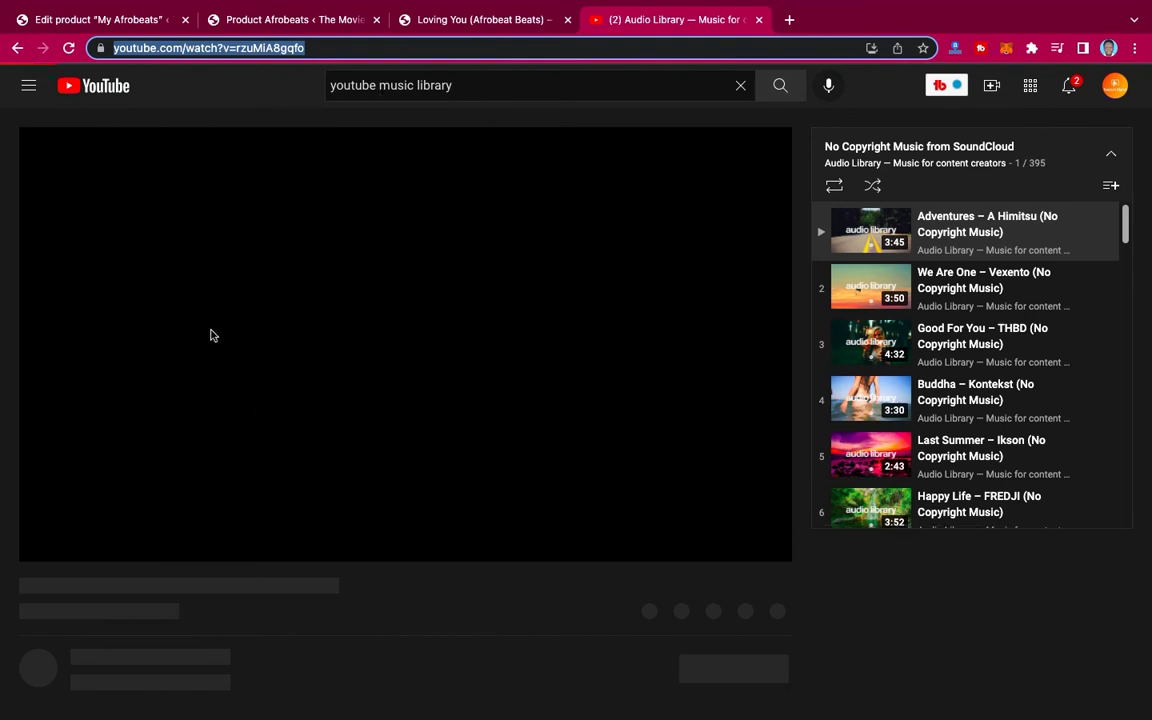
pyautogui.click(17, 48)
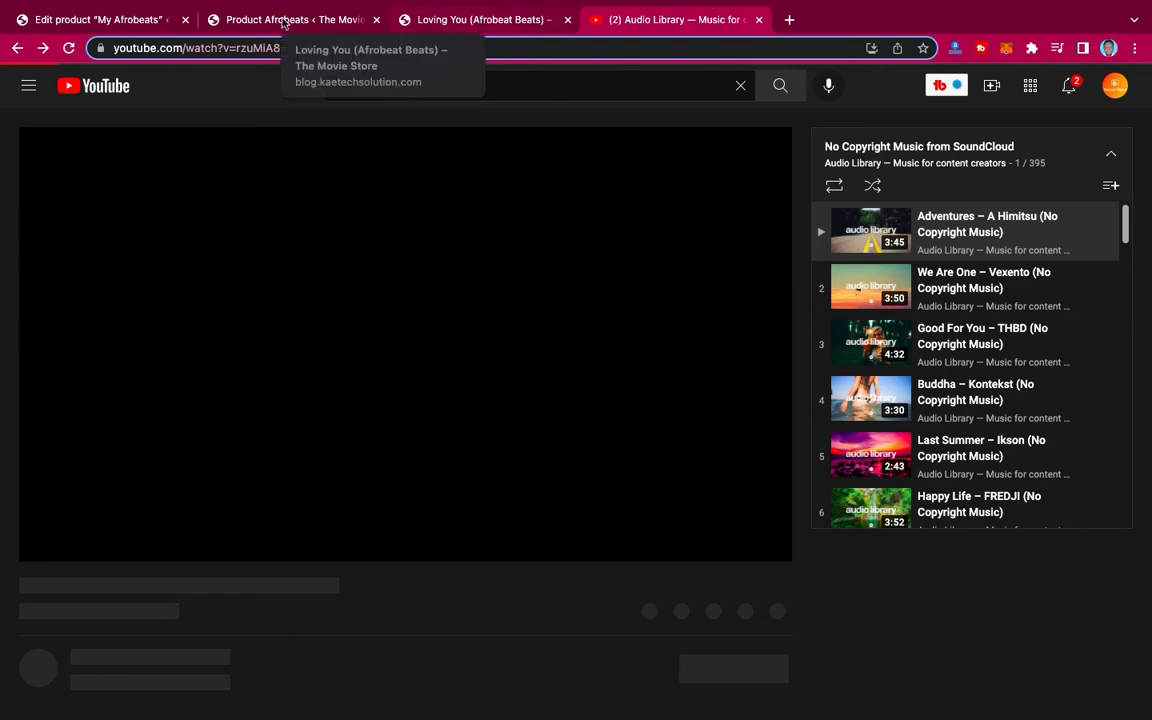
pyautogui.click(259, 19)
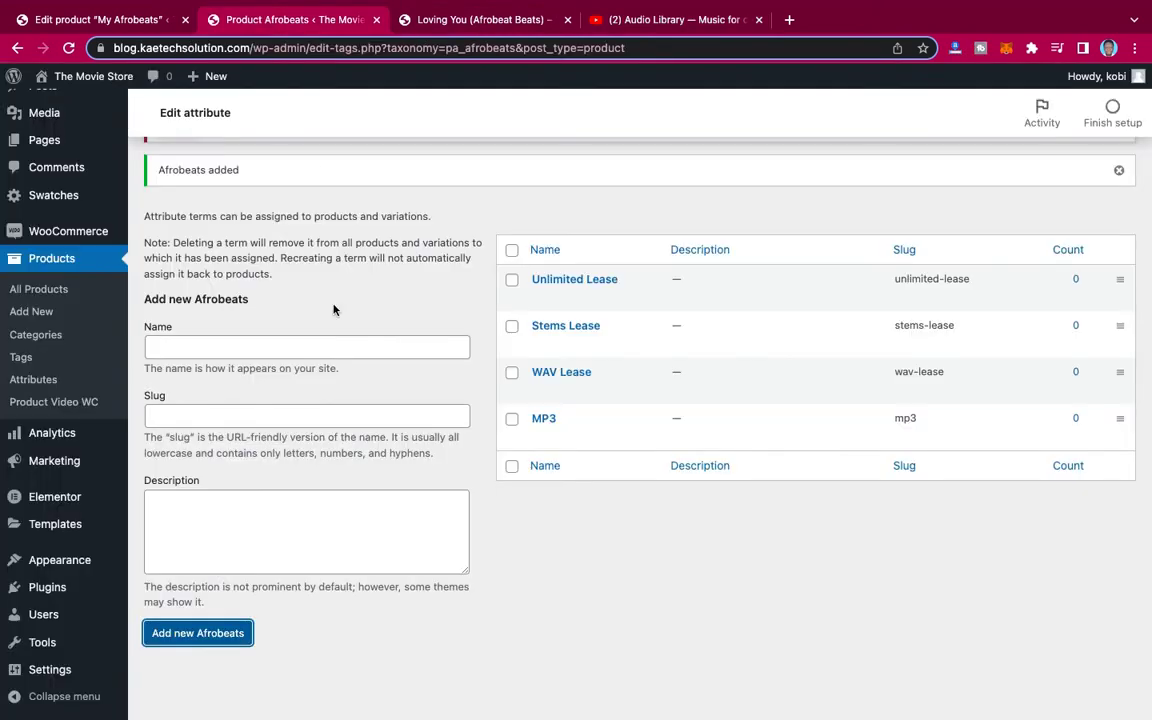
pyautogui.click(98, 20)
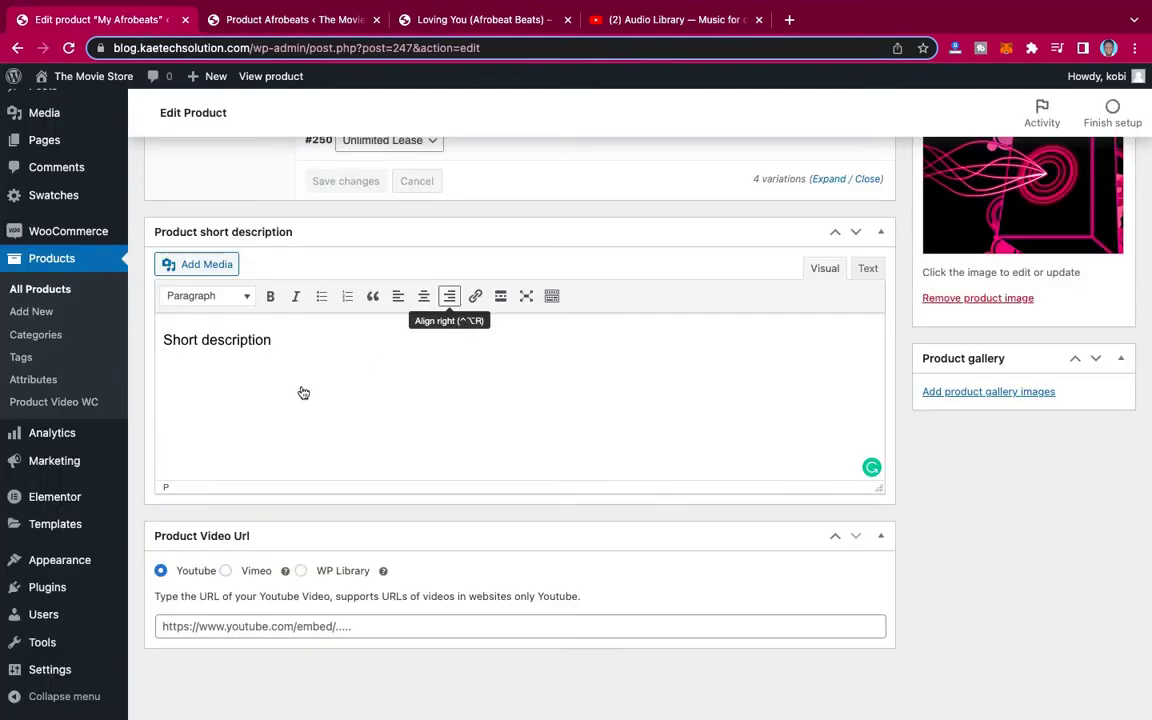
pyautogui.click(208, 626)
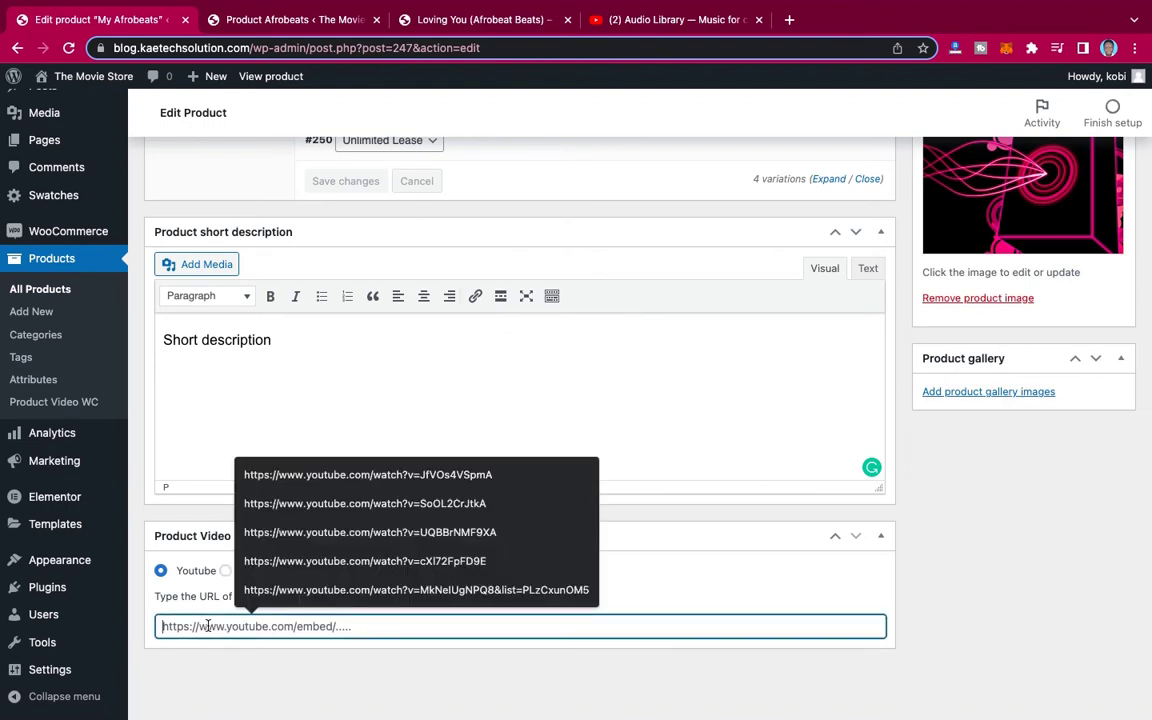
pyautogui.press('super+v')
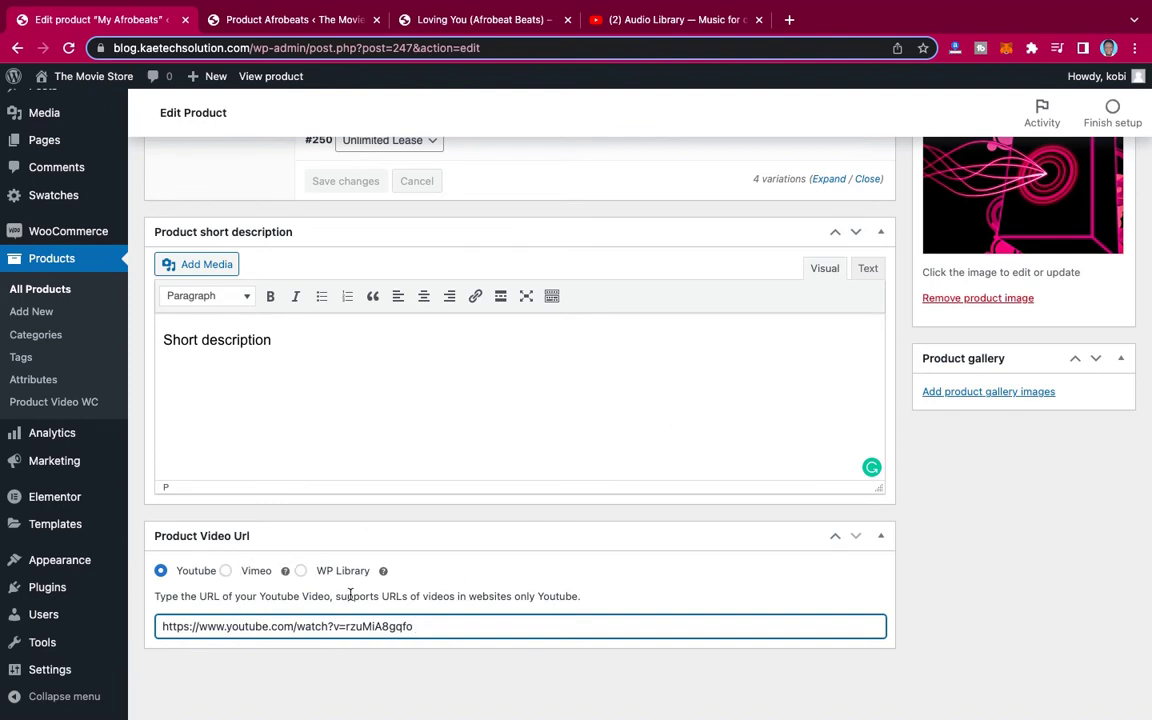
# Remove the Uncategorized category from the product and add a new category named Afrobeat
pyautogui.scroll(10, 715, 508)
pyautogui.scroll(-5, 718, 506)
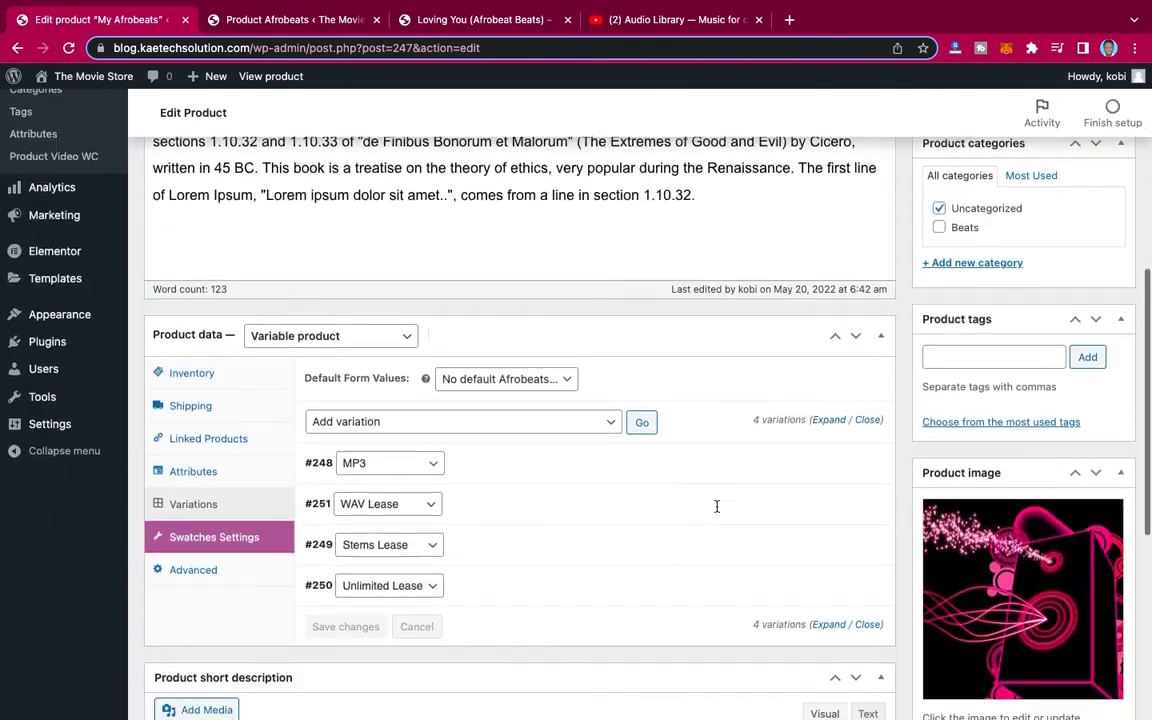
pyautogui.scroll(2, 717, 510)
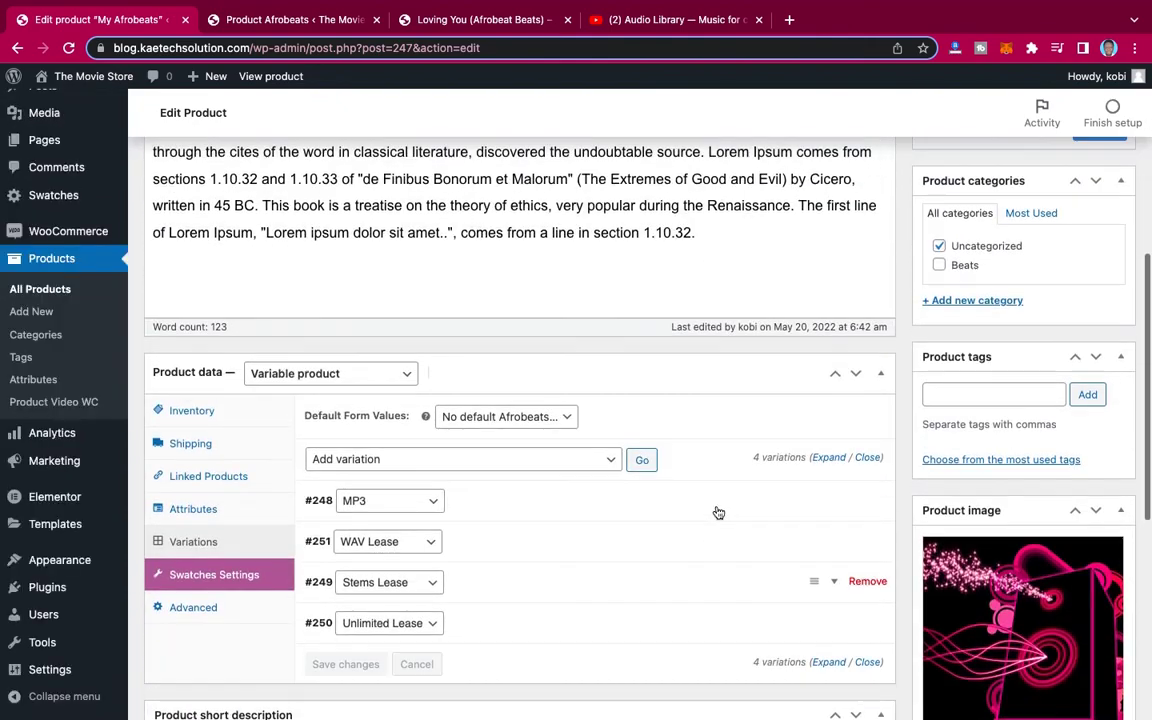
pyautogui.click(939, 246)
pyautogui.click(1030, 213)
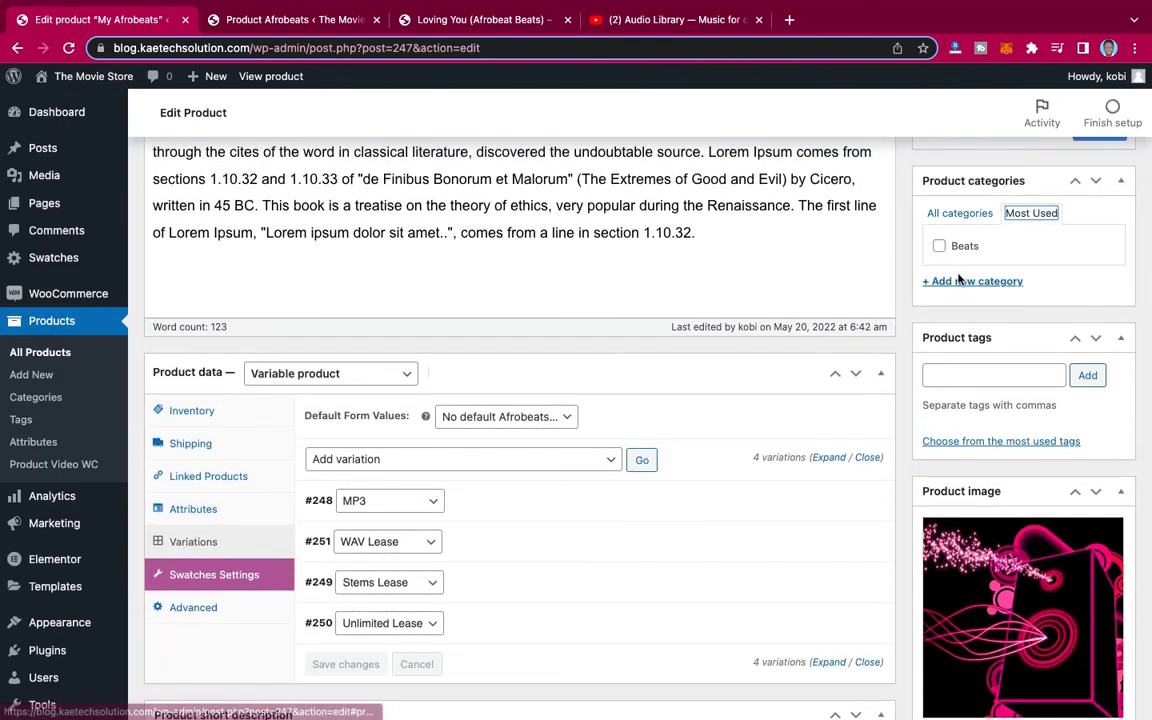
pyautogui.click(968, 281)
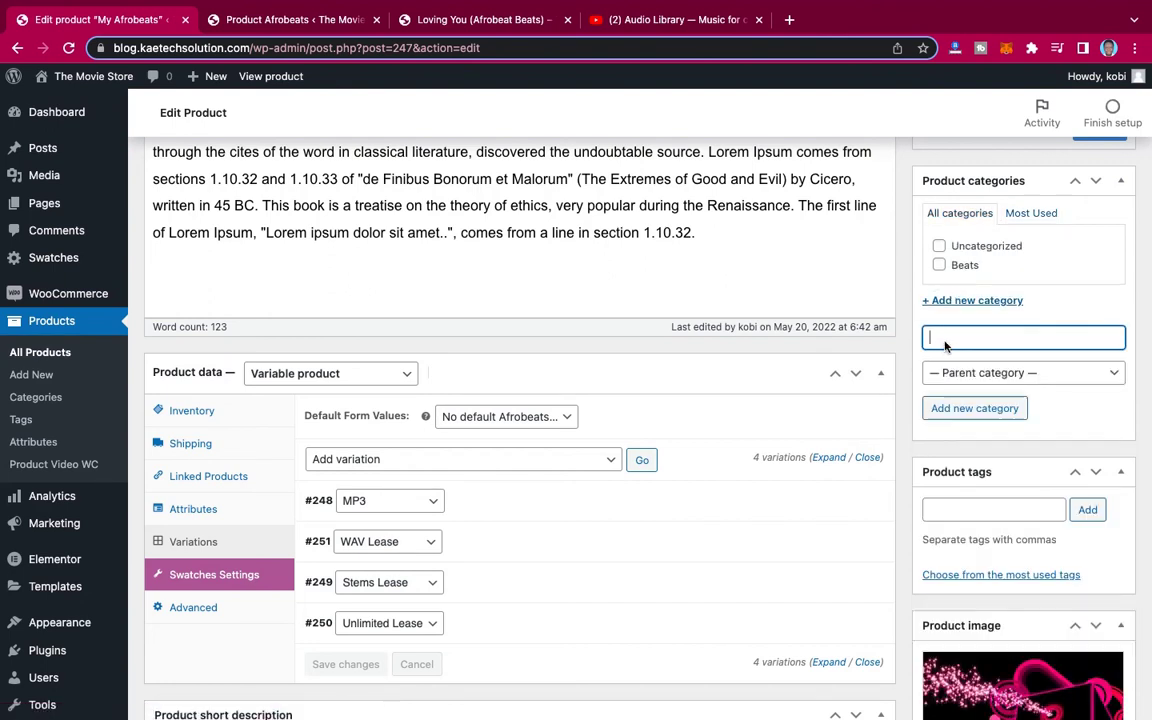
pyautogui.write('Afrobeat')
pyautogui.click(967, 409)
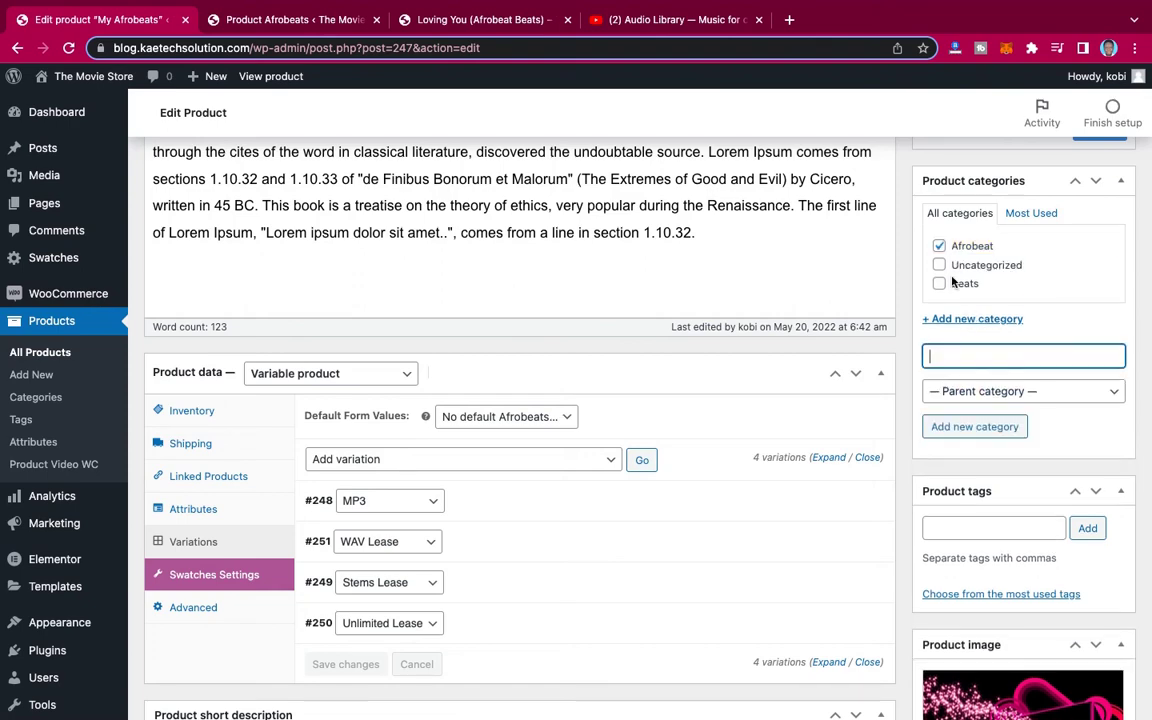
# Add the product tags Beats and Afrobeats
pyautogui.scroll(-3, 993, 282)
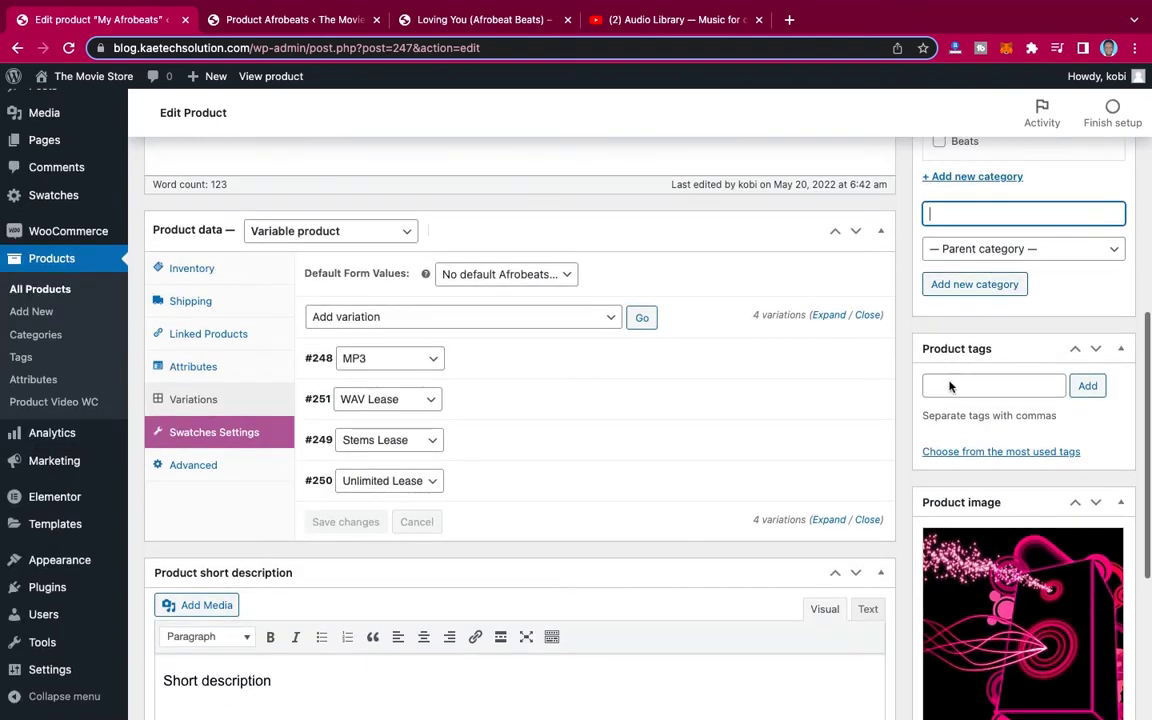
pyautogui.click(986, 384)
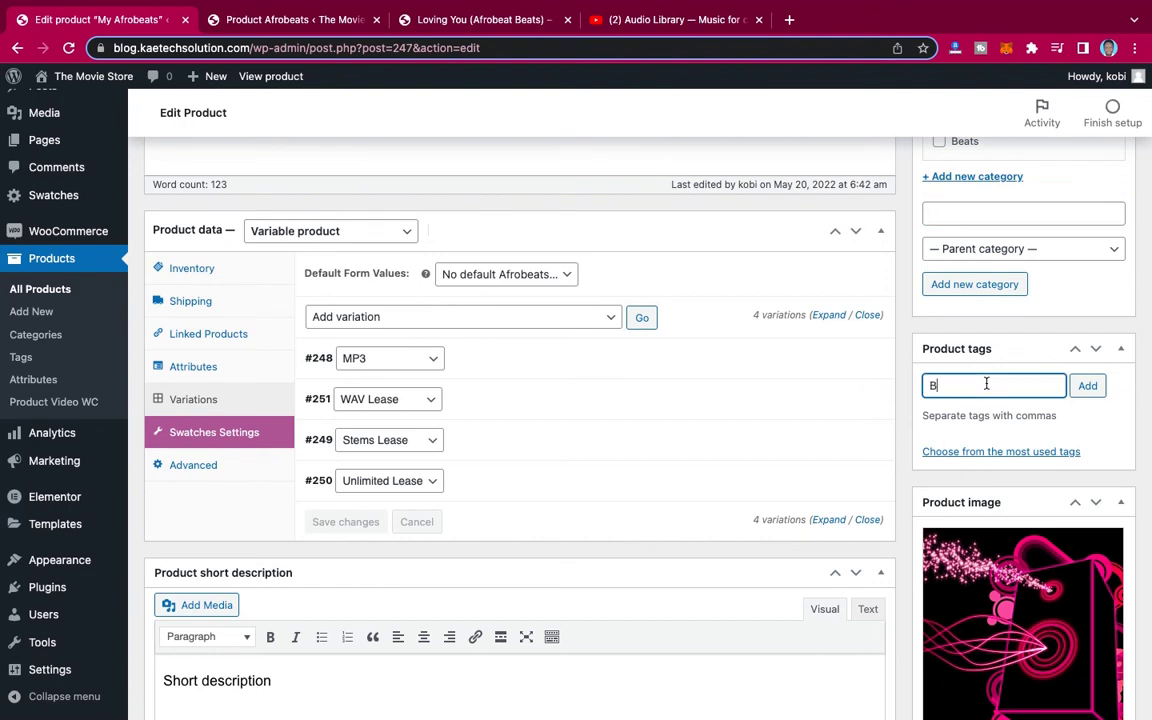
pyautogui.click(1090, 386)
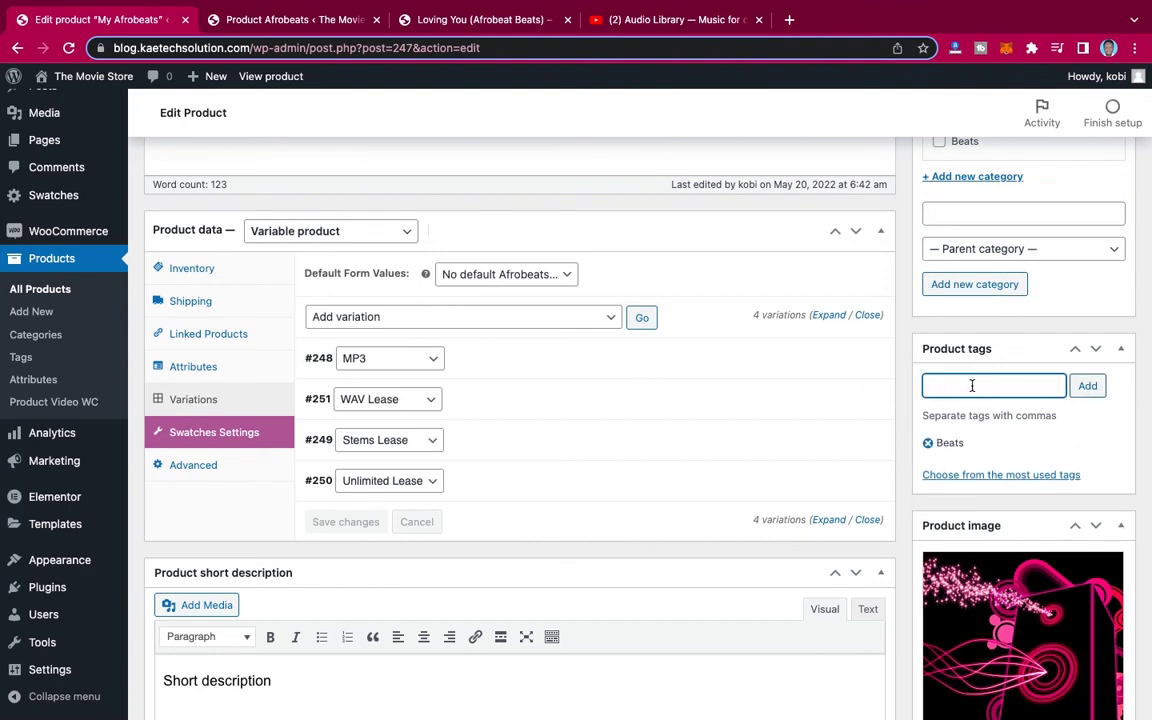
pyautogui.write('Afrobeats')
pyautogui.click(1088, 387)
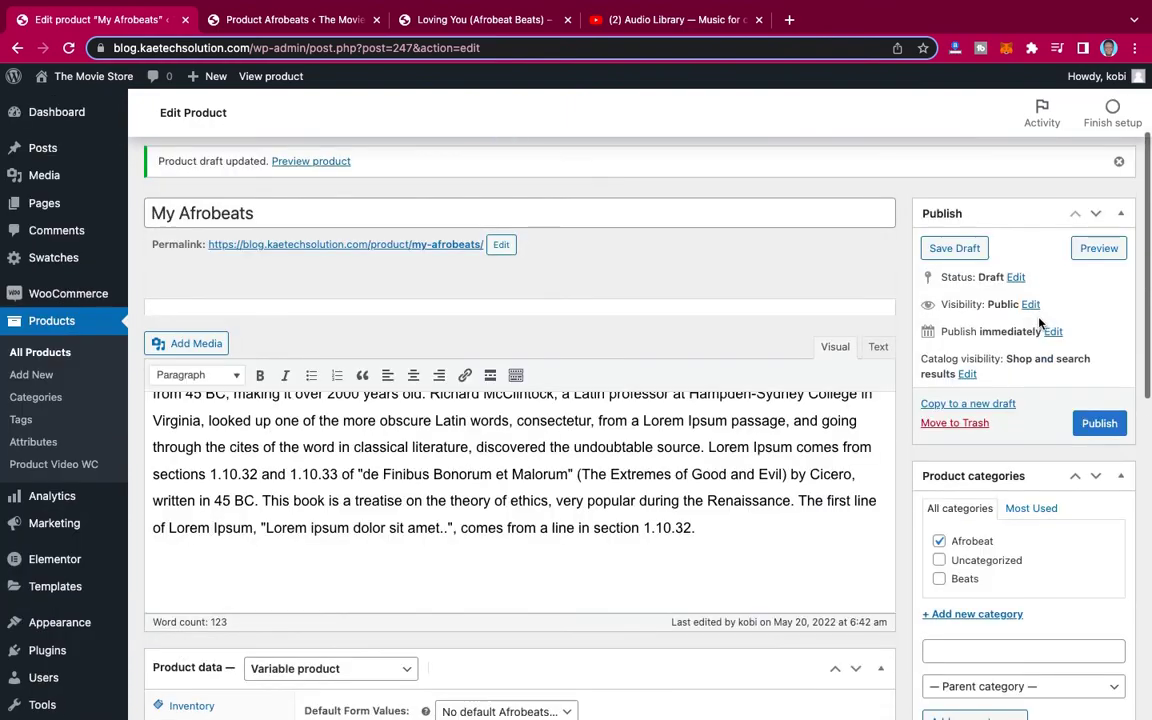
# Publish the My Afrobeats product and open its live product page in a new browser tab
pyautogui.scroll(-1, 1039, 322)
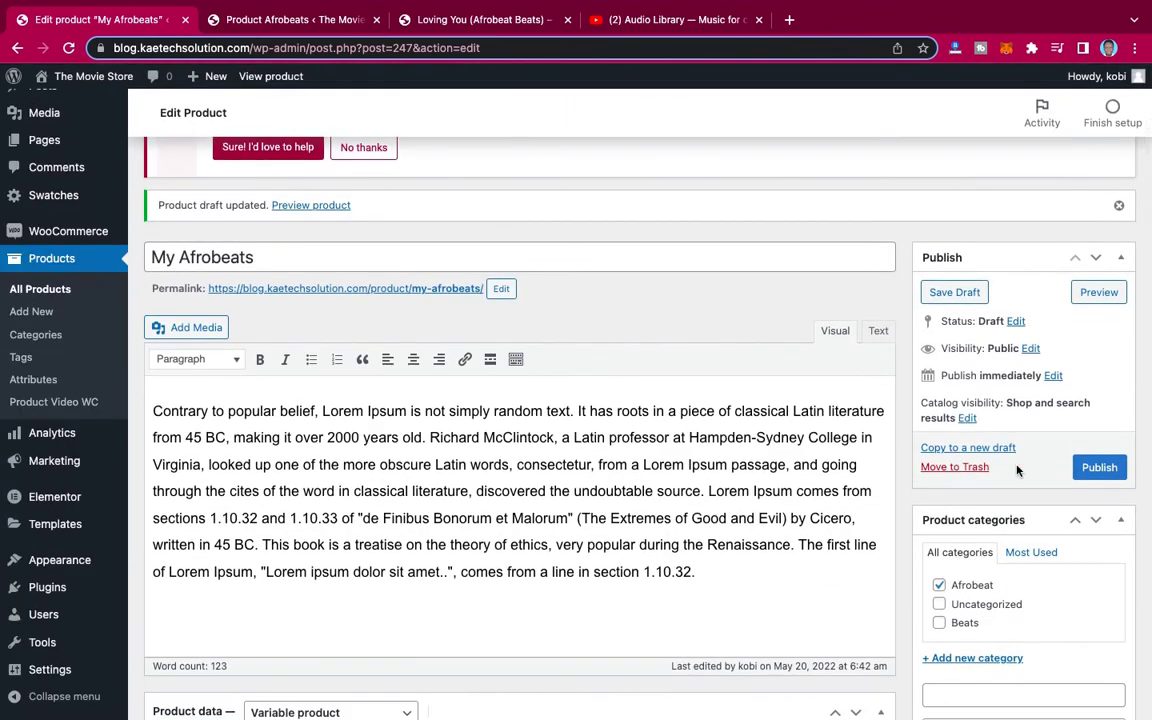
pyautogui.click(1102, 467)
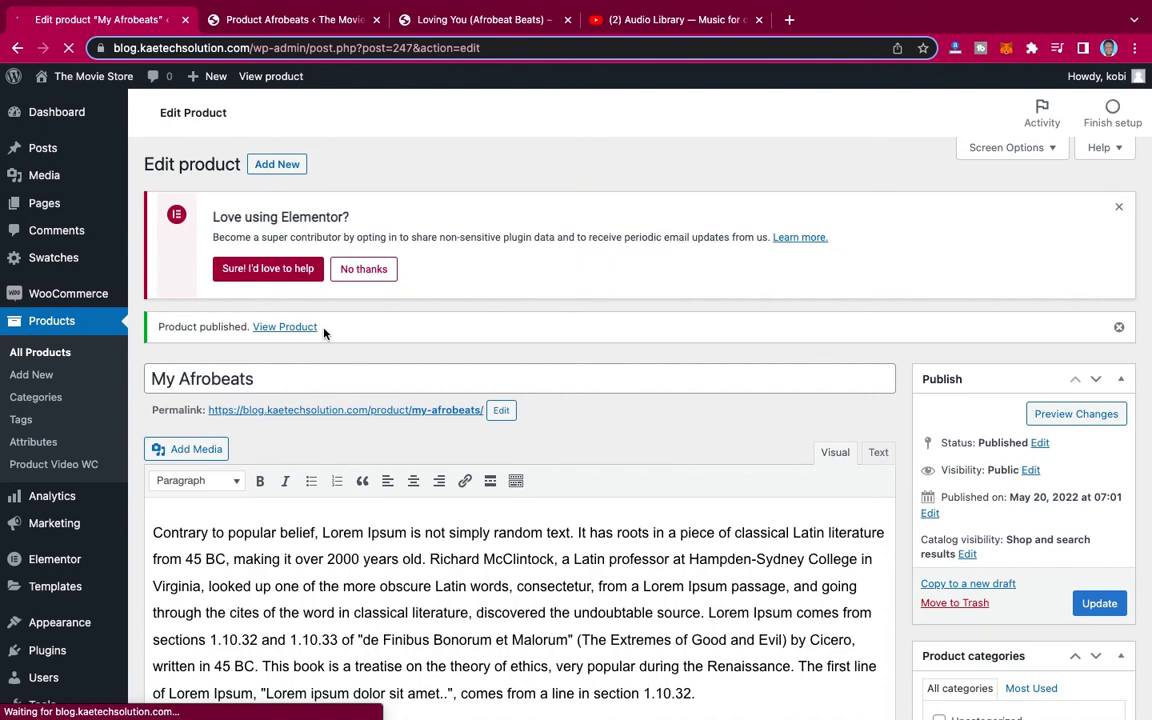
pyautogui.click(289, 328)
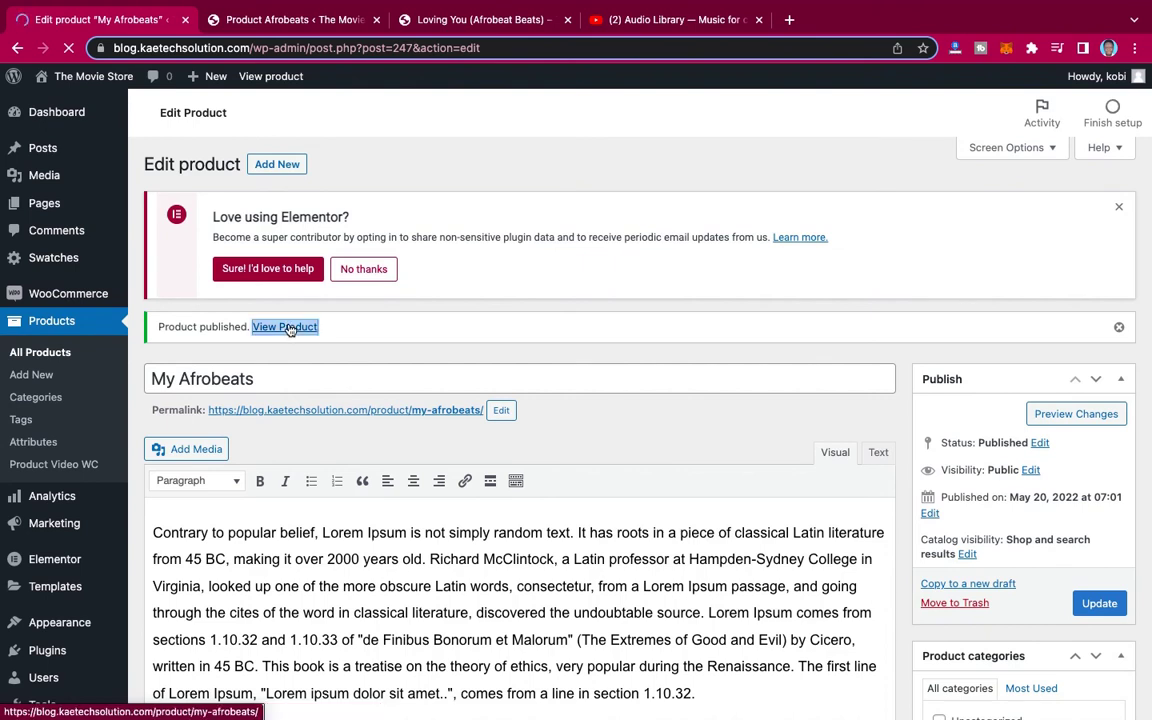
pyautogui.rightClick(290, 329)
pyautogui.click(325, 336)
pyautogui.click(280, 20)
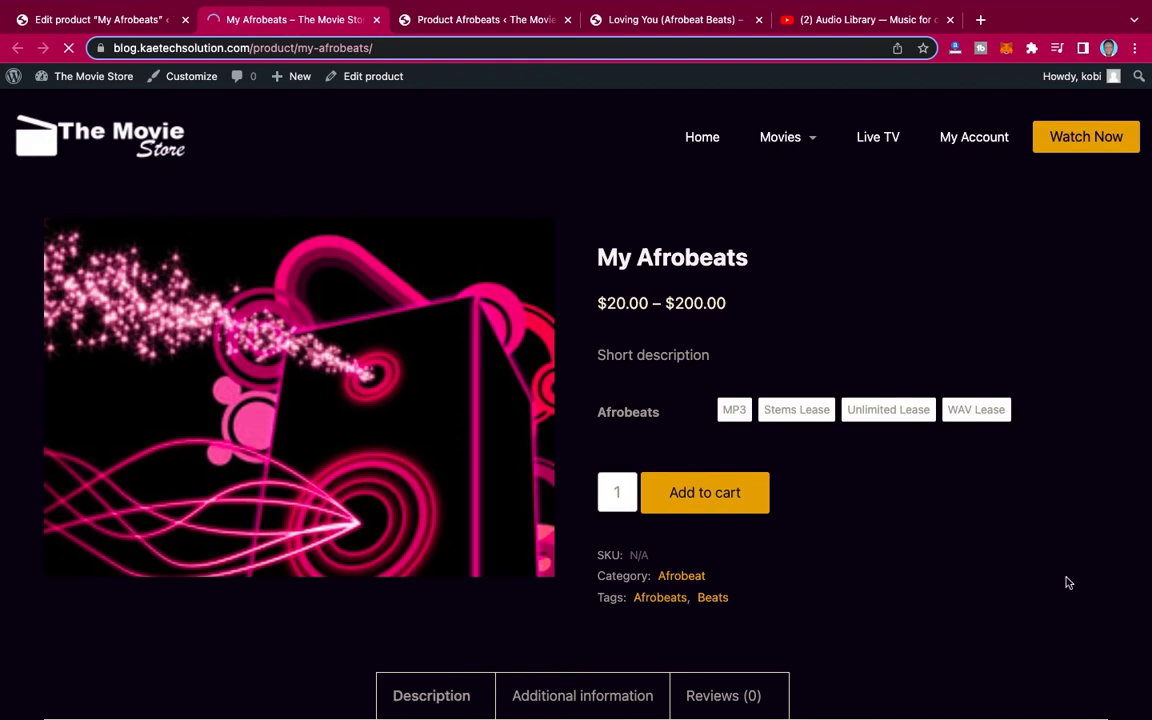
# Review the live My Afrobeats page, checking its lease options, category, tags, gallery video and description
pyautogui.scroll(-5, 1067, 581)
pyautogui.scroll(5, 1067, 582)
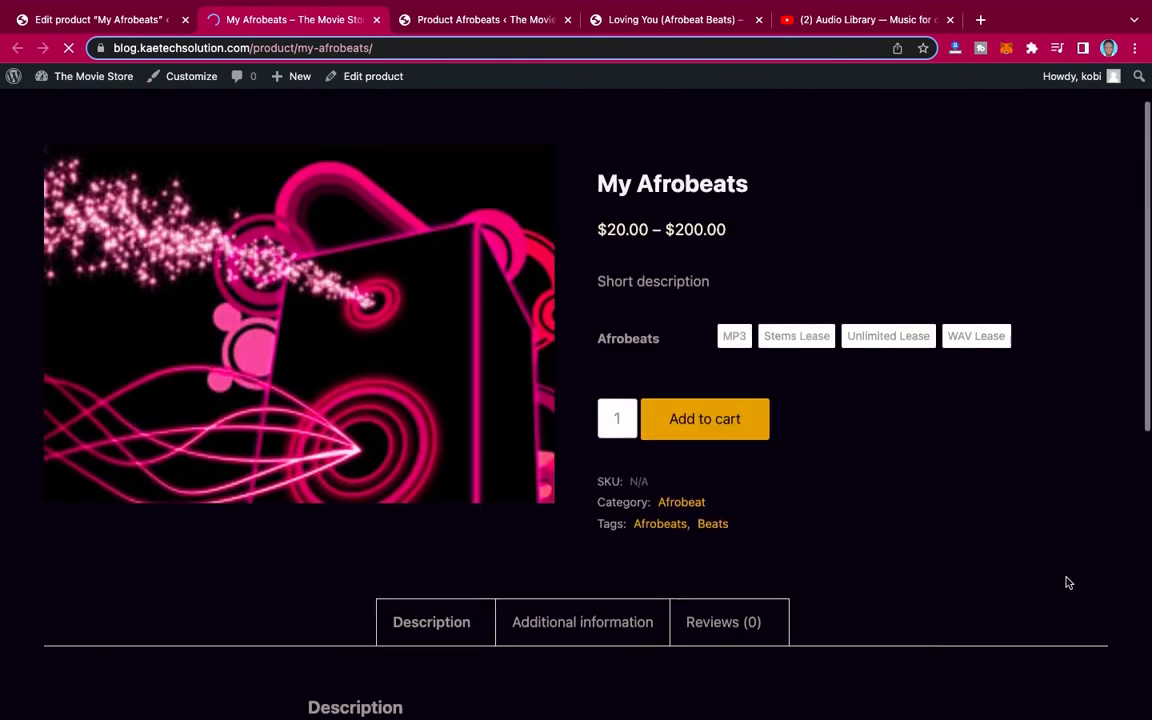
pyautogui.scroll(-3, 1067, 582)
pyautogui.scroll(-2, 1067, 582)
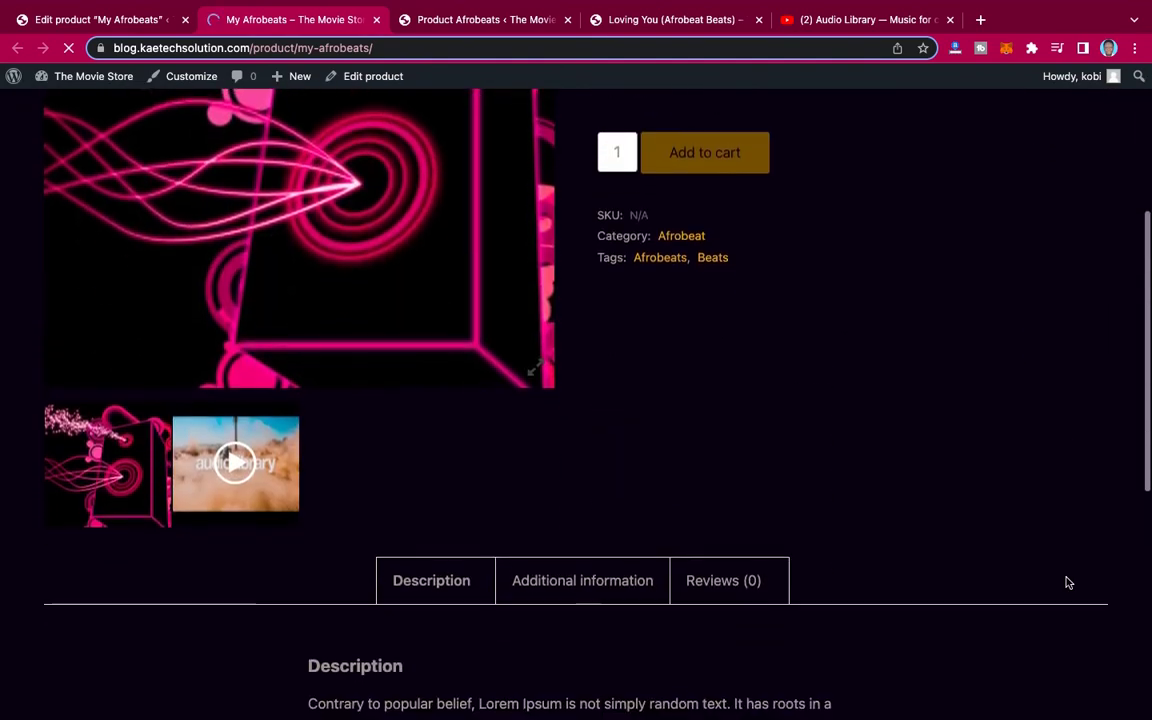
pyautogui.scroll(4, 1067, 582)
pyautogui.scroll(1, 1067, 582)
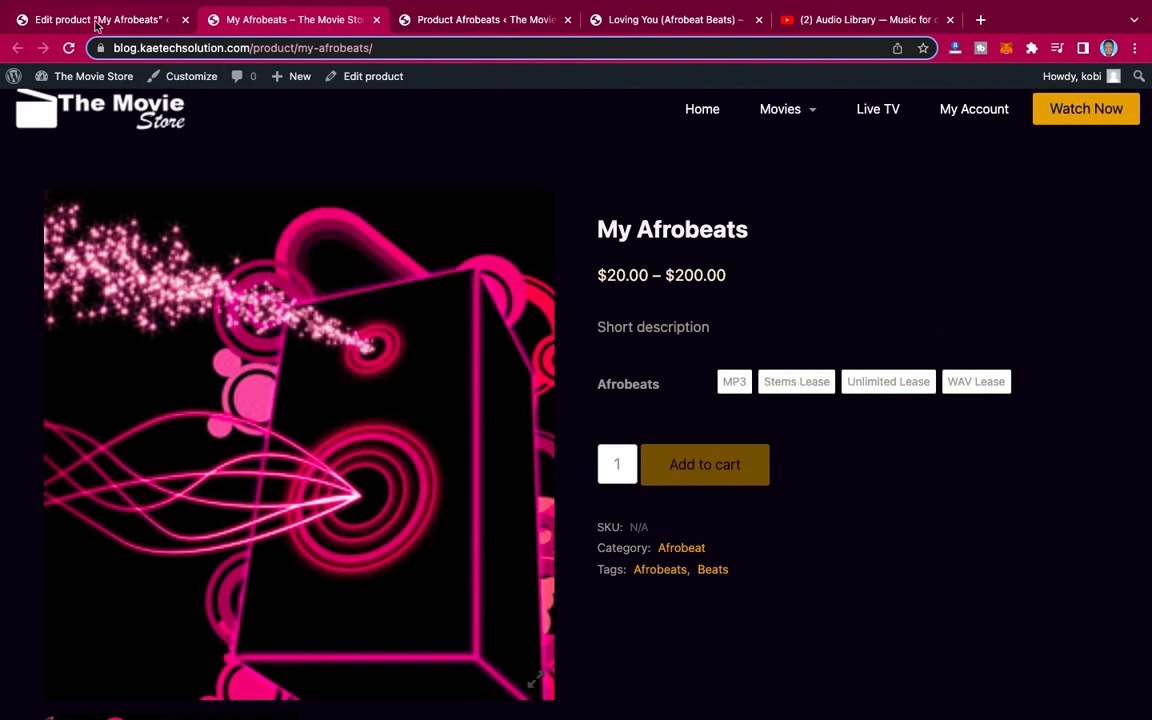
# Compare the purchase area of the My Afrobeats page with that of the Loving You (Afrobeat Beats) product page
pyautogui.click(97, 20)
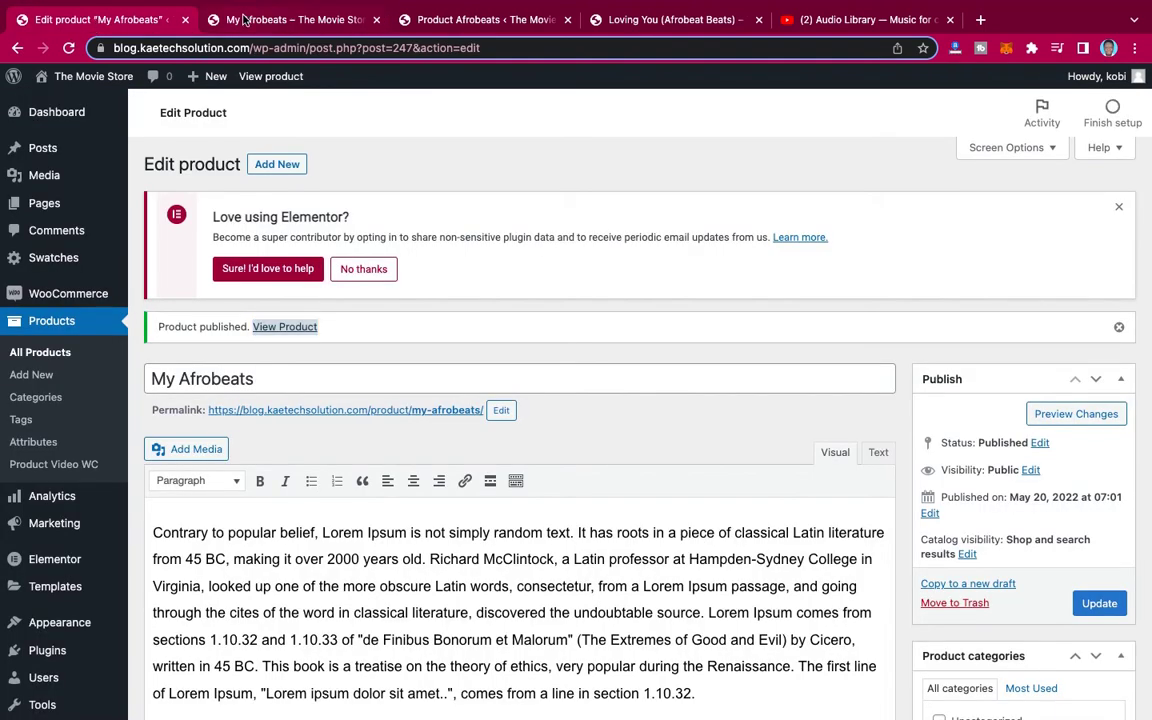
pyautogui.click(222, 18)
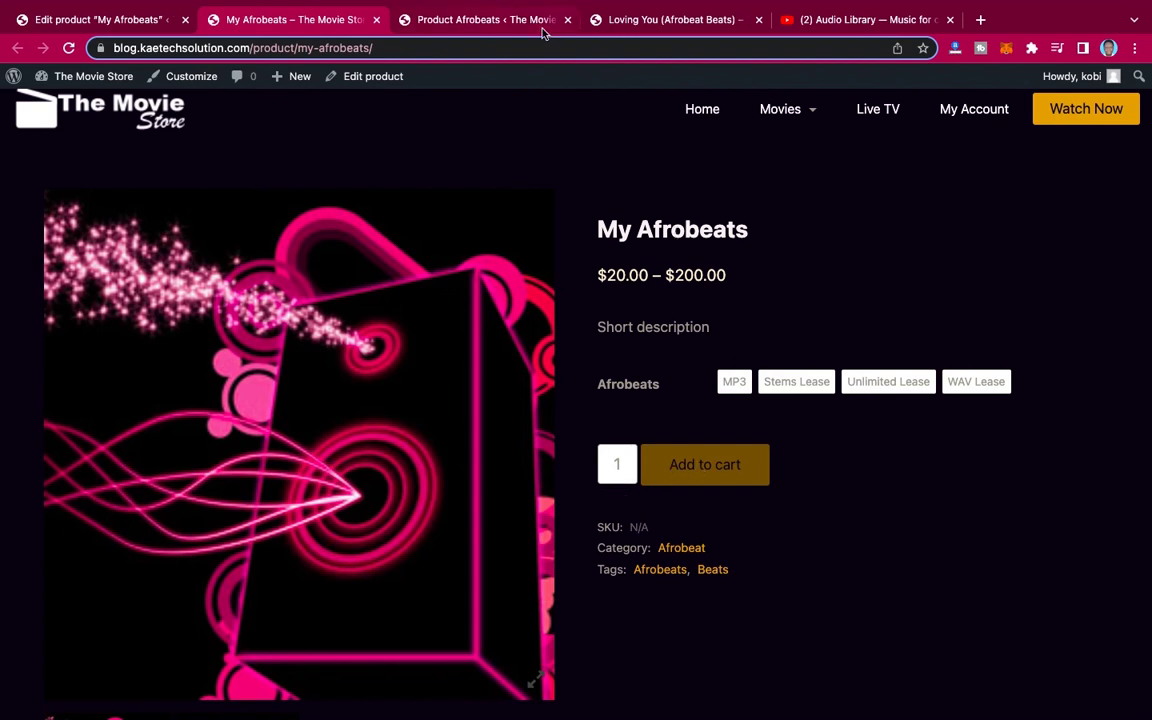
pyautogui.click(660, 22)
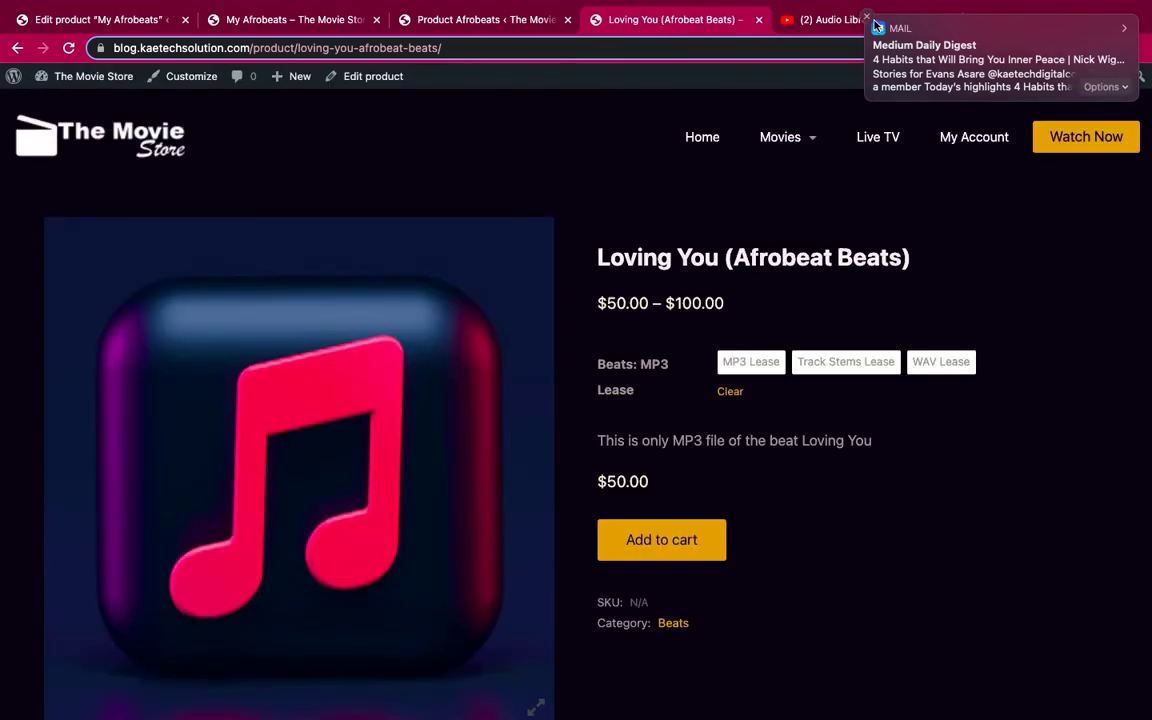
pyautogui.click(868, 20)
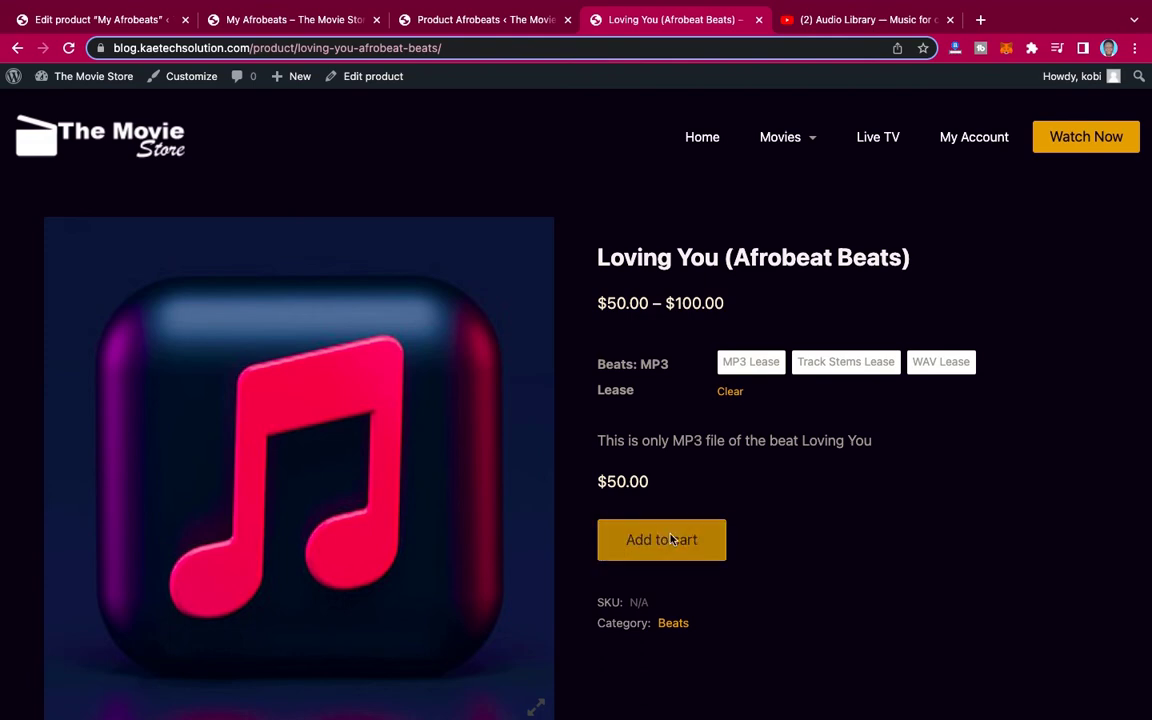
# Update the My Afrobeats product so that its page has no quantity field, and return to the live page
pyautogui.click(118, 20)
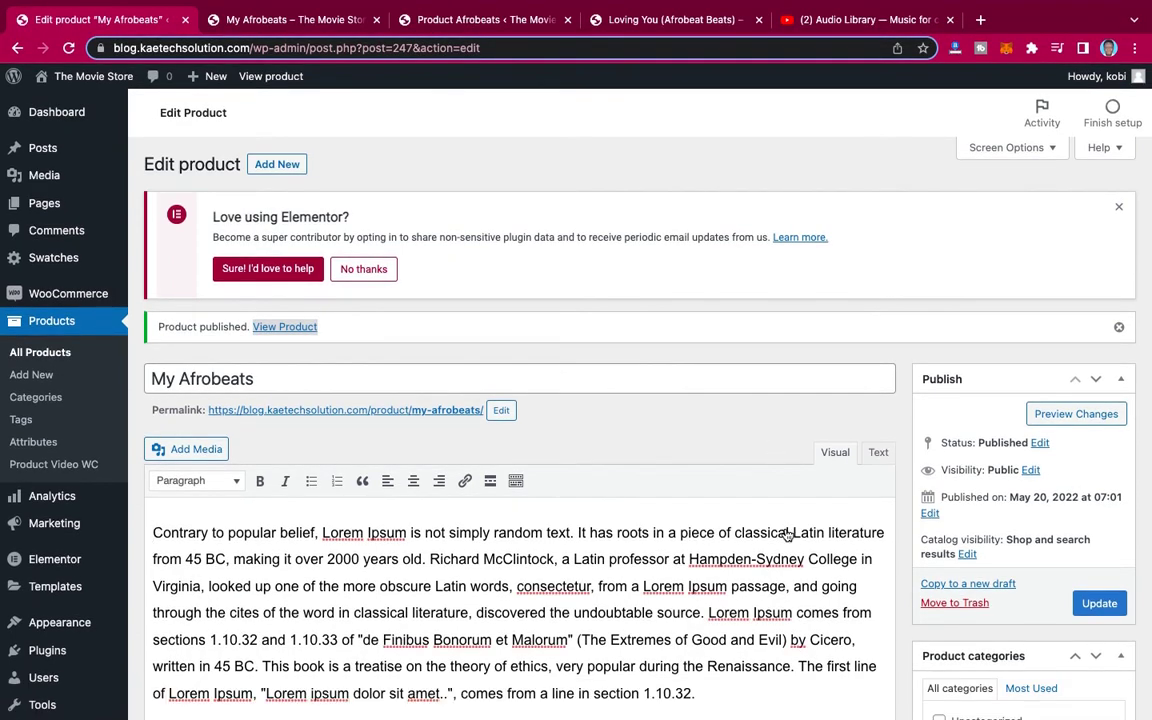
pyautogui.scroll(-10, 751, 425)
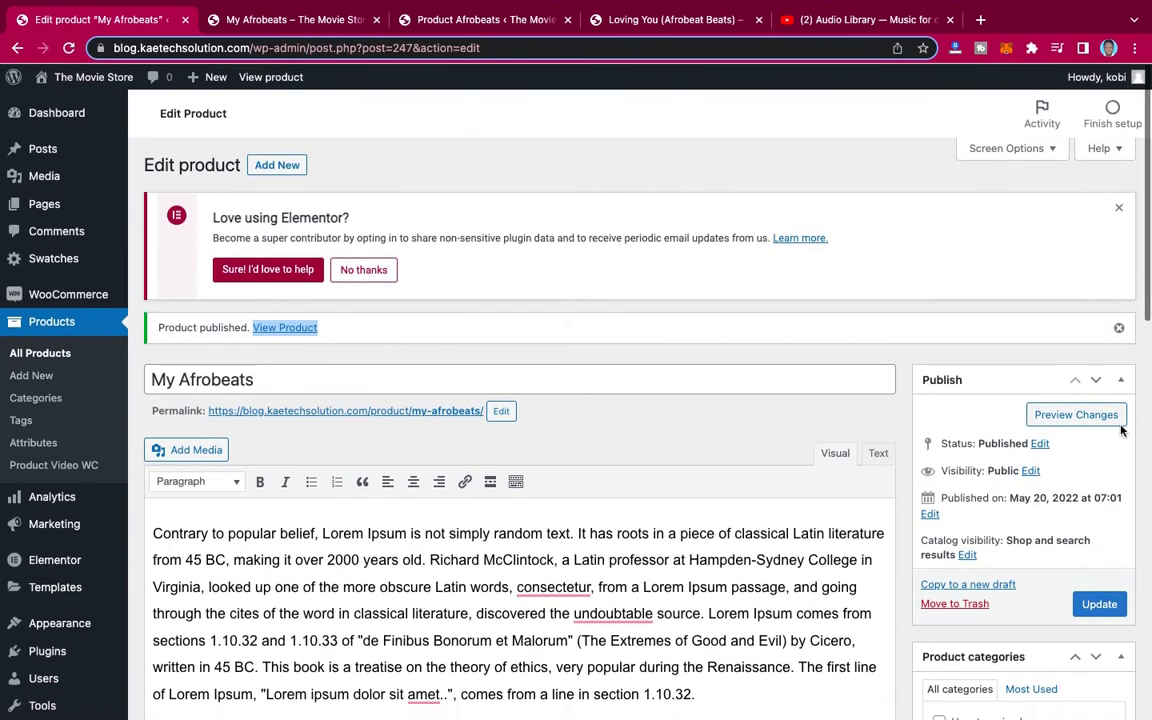
pyautogui.click(1097, 604)
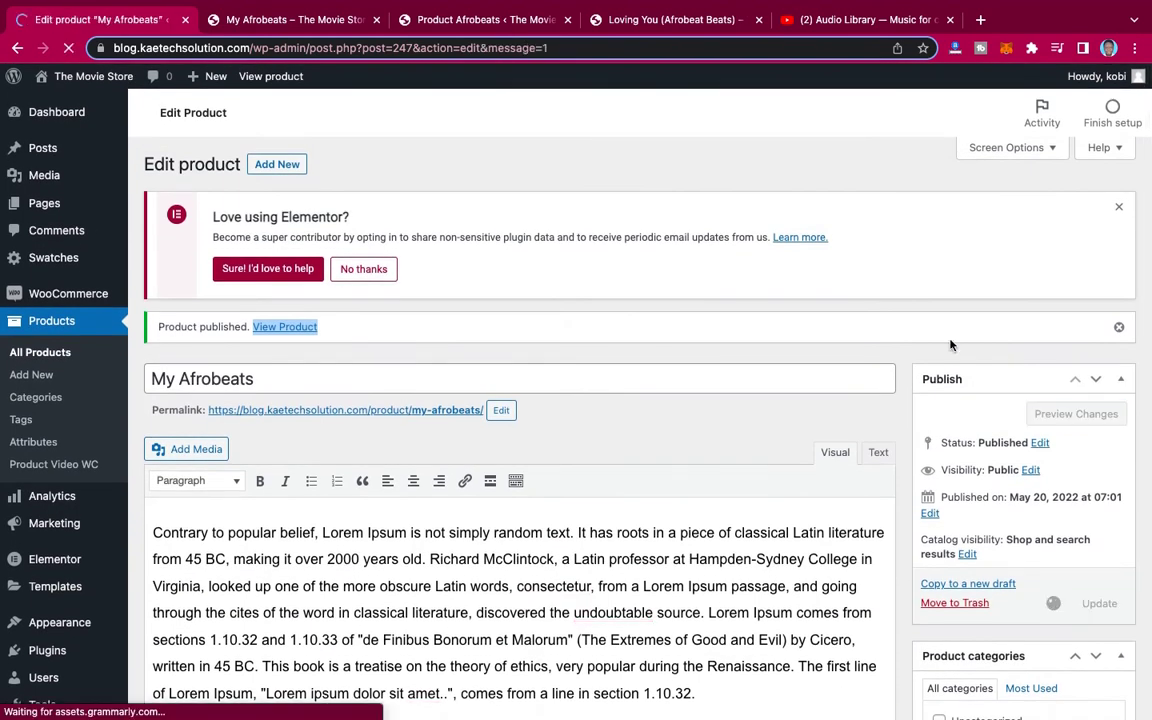
pyautogui.click(313, 22)
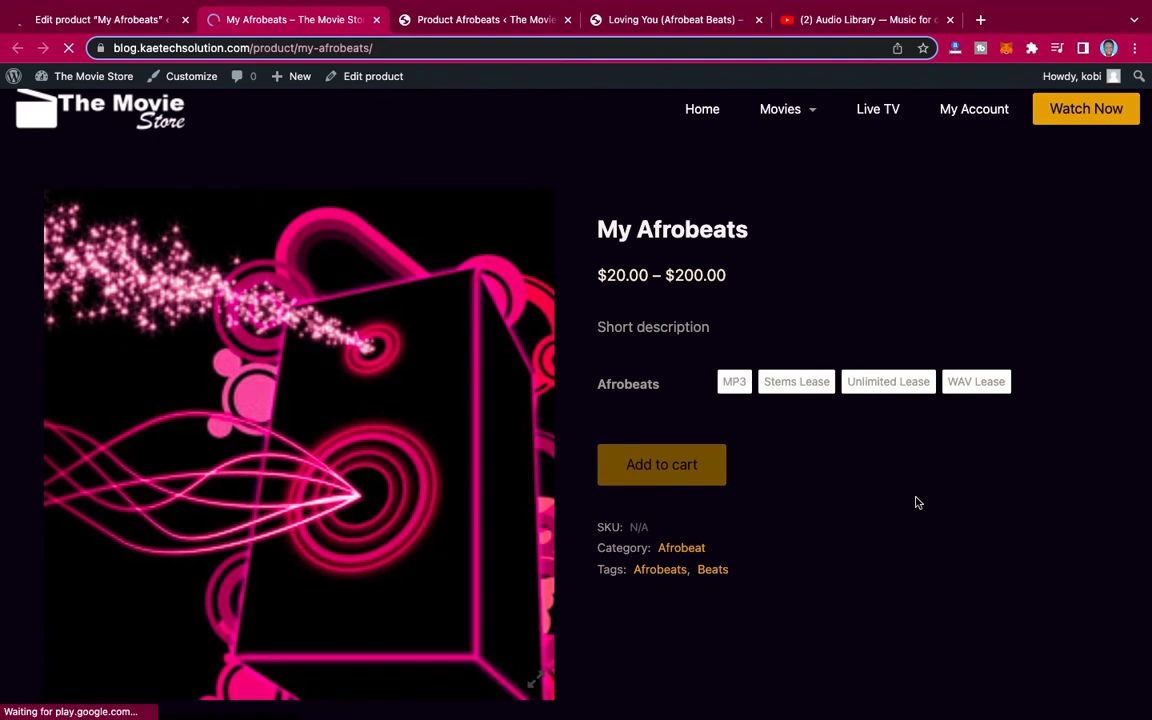
# Check the gallery video thumbnail, Description and Additional information sections on the live My Afrobeats page
pyautogui.scroll(-8, 918, 502)
pyautogui.scroll(3, 918, 502)
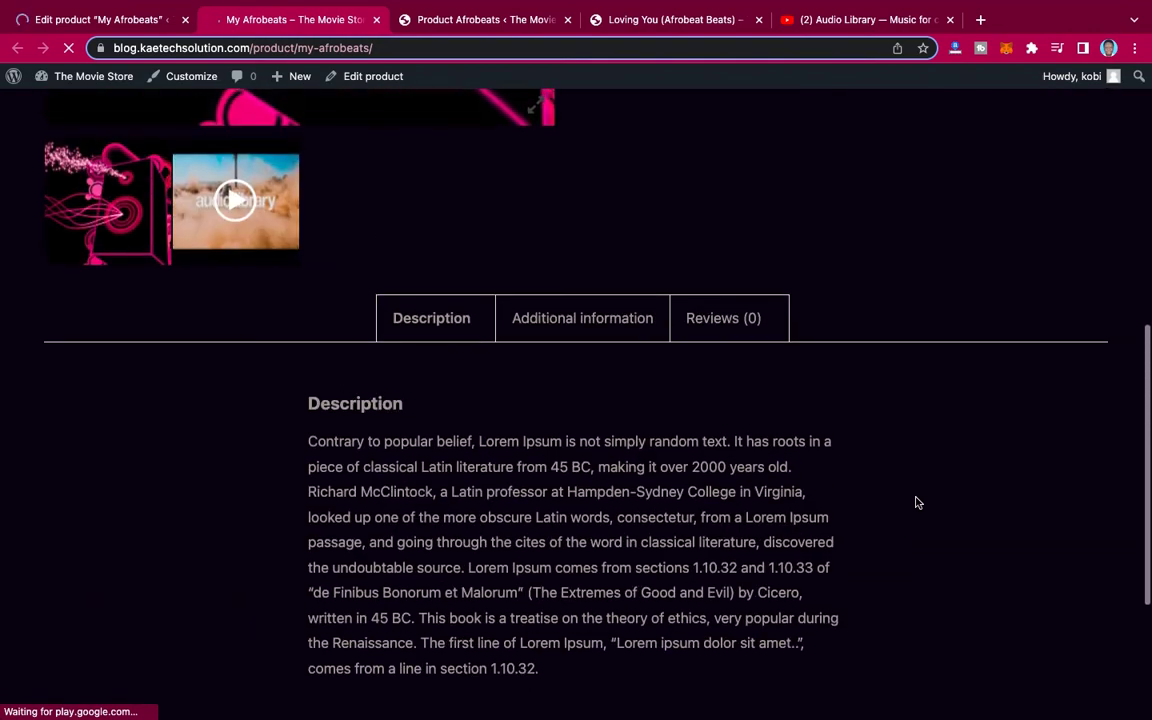
pyautogui.scroll(-1, 918, 502)
pyautogui.scroll(-4, 918, 500)
pyautogui.scroll(2, 918, 498)
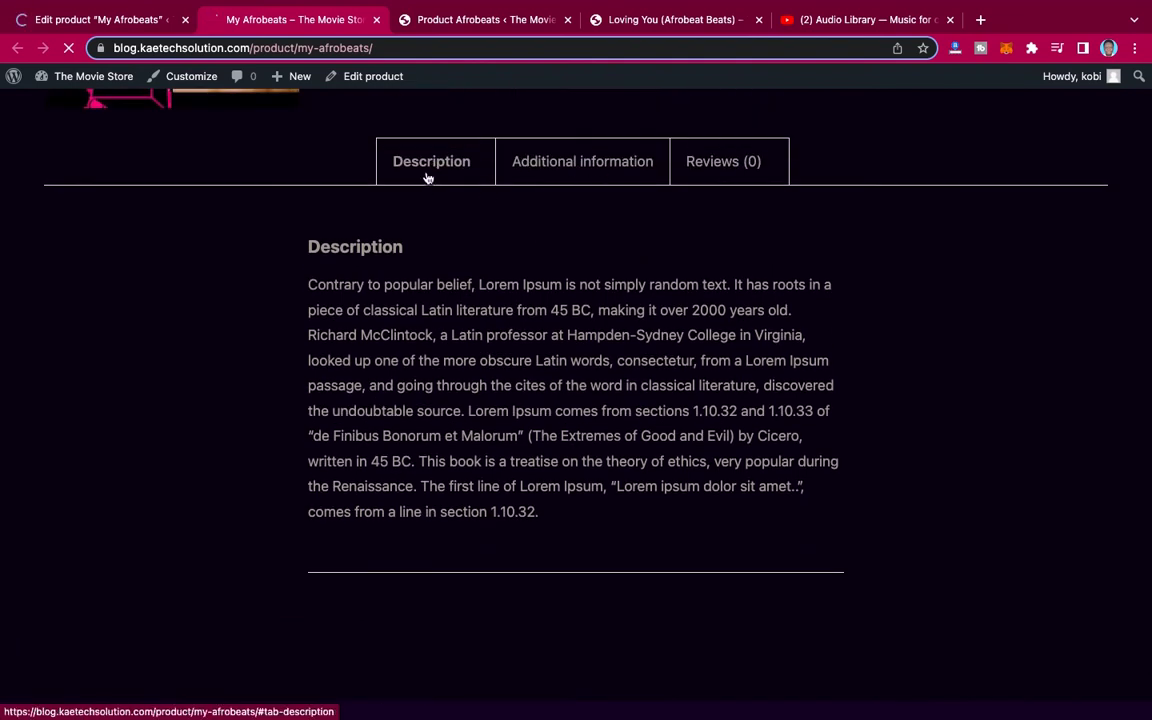
pyautogui.click(566, 164)
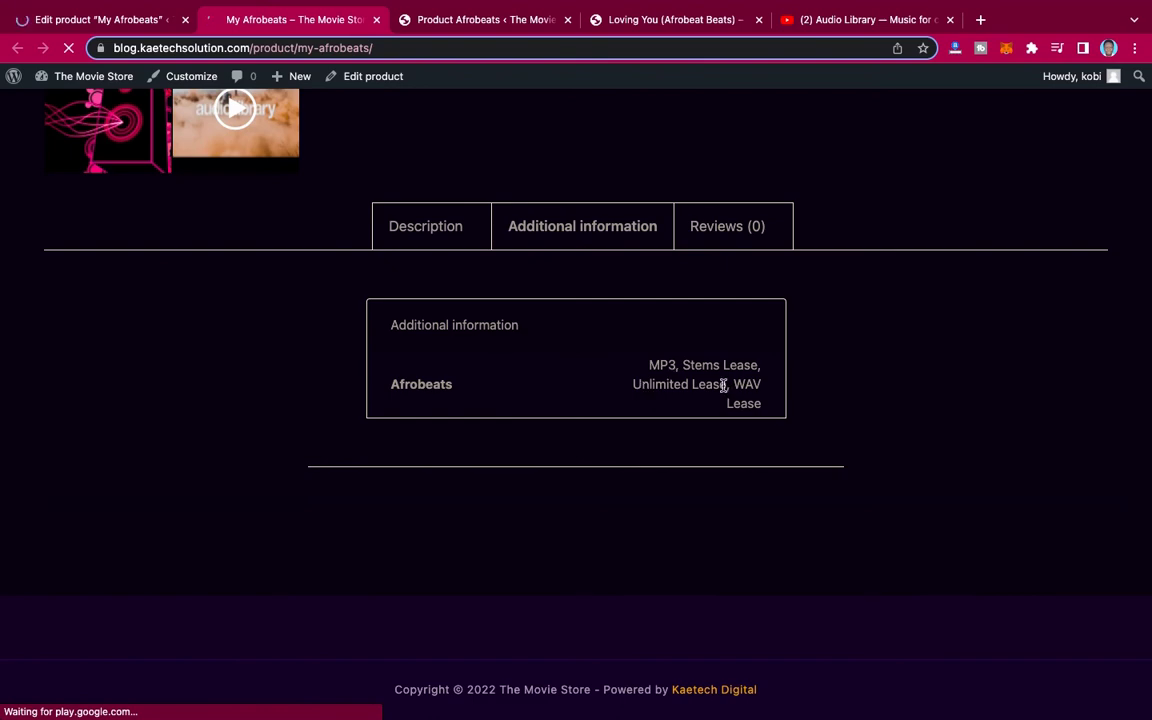
pyautogui.click(430, 224)
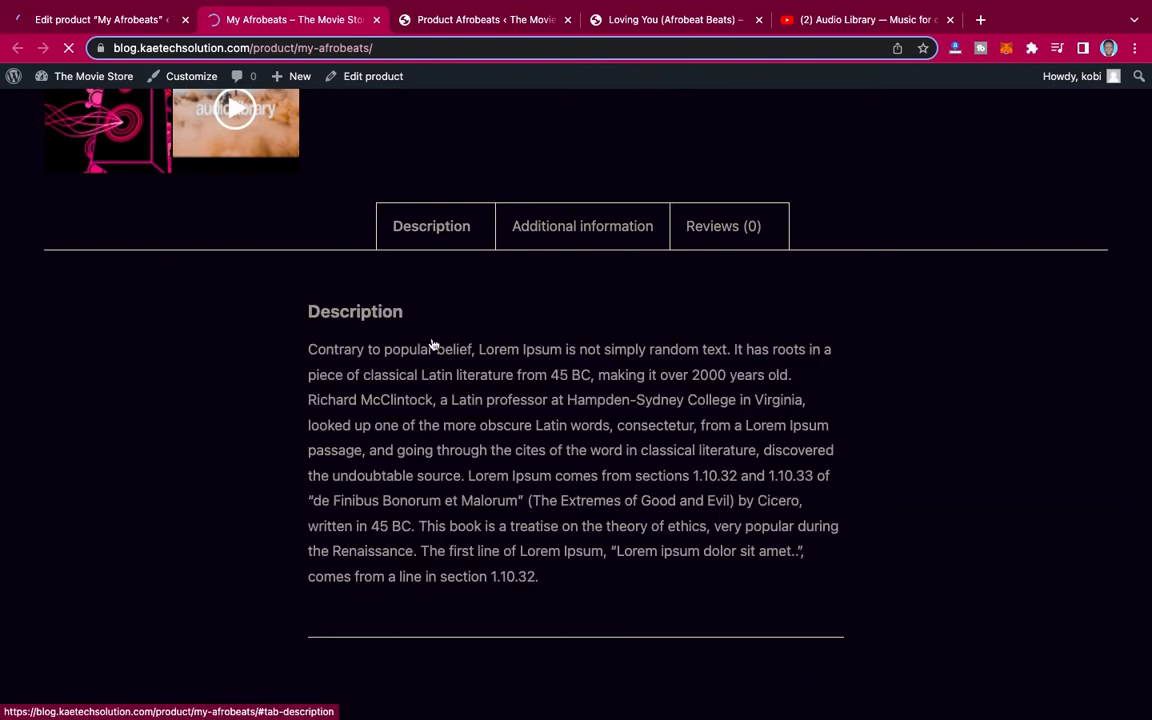
pyautogui.scroll(4, 630, 438)
pyautogui.scroll(3, 630, 438)
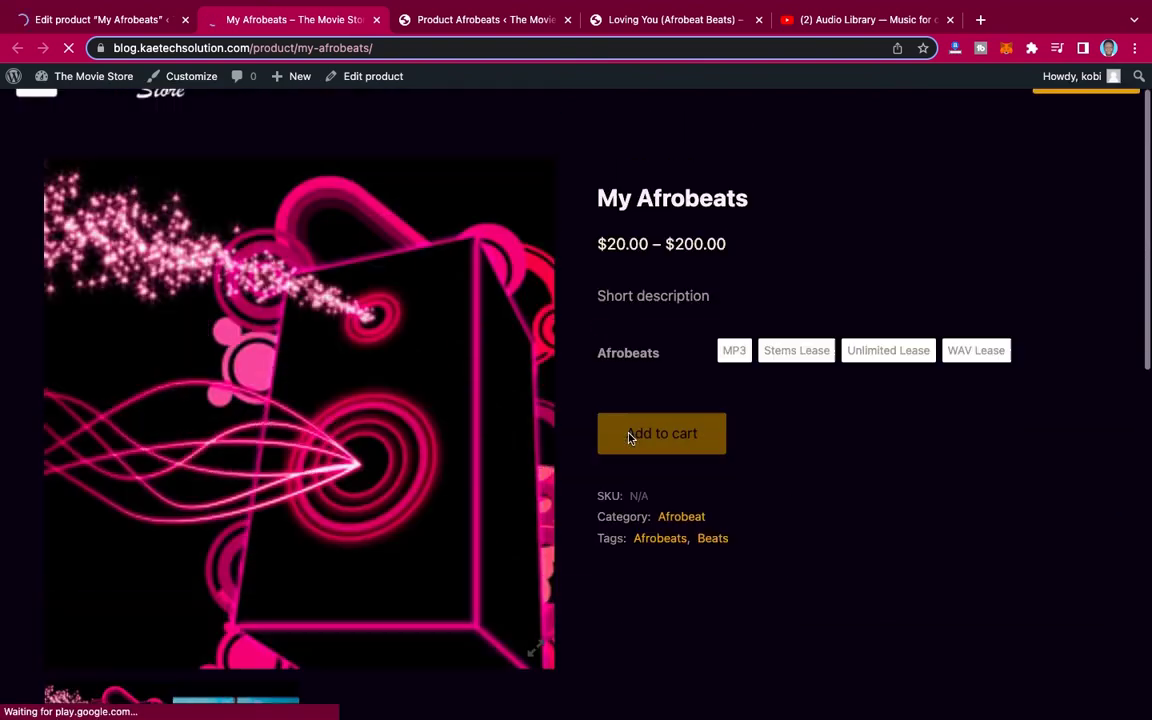
# Check the short description and the text and price of the MP3, Stems Lease and Unlimited Lease options
pyautogui.moveTo(606, 296); pyautogui.dragTo(720, 298)
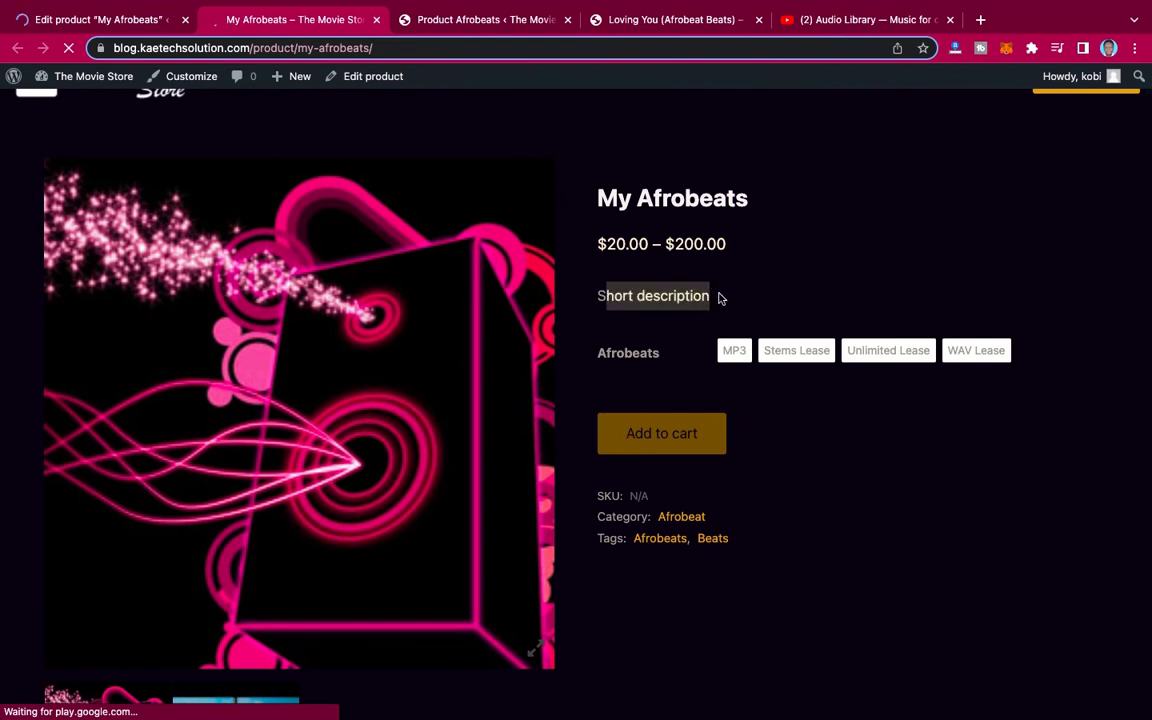
pyautogui.click(718, 298)
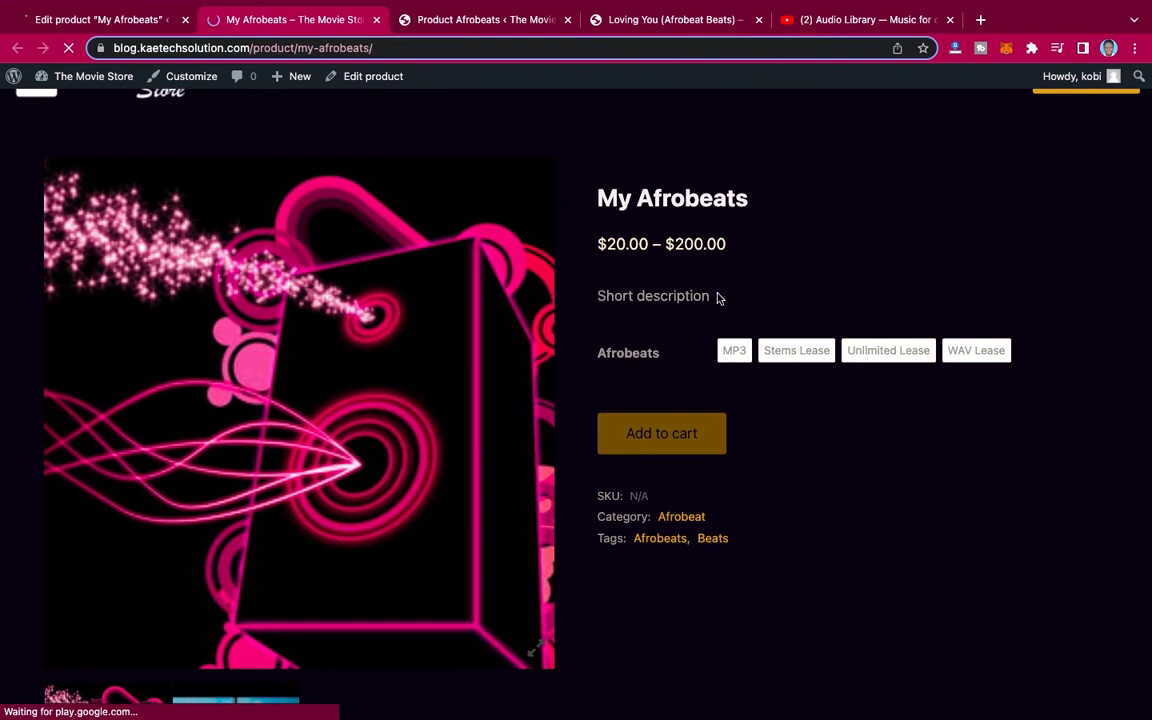
pyautogui.click(734, 350)
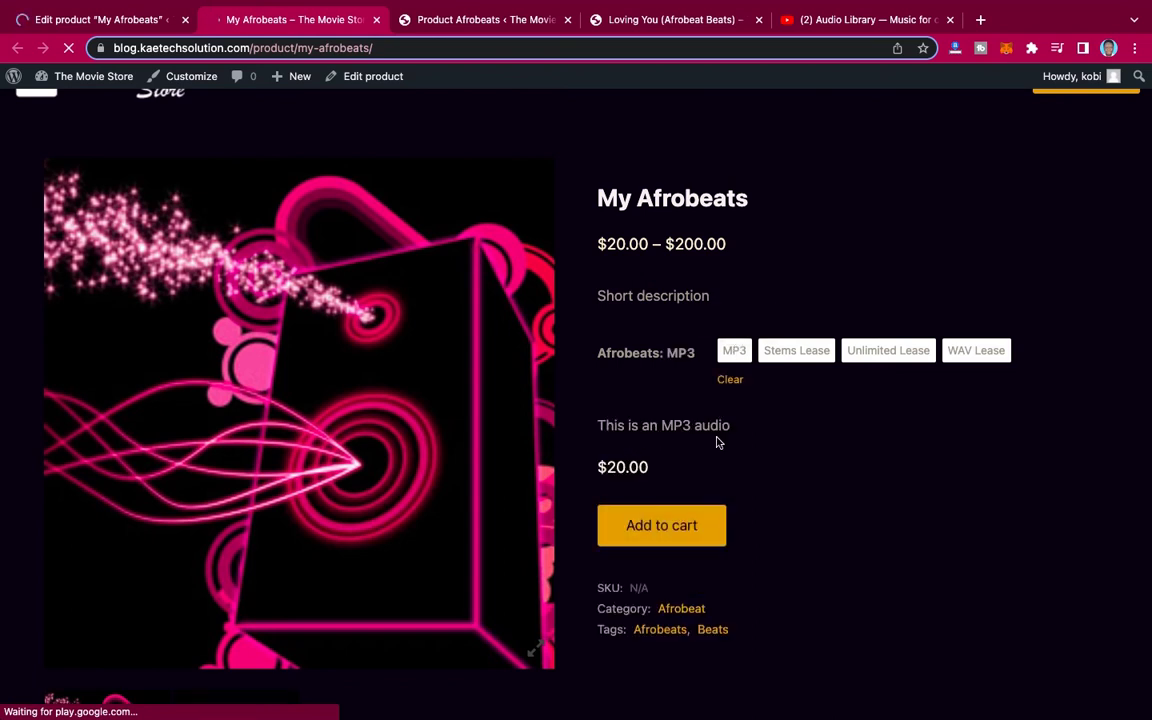
pyautogui.click(799, 350)
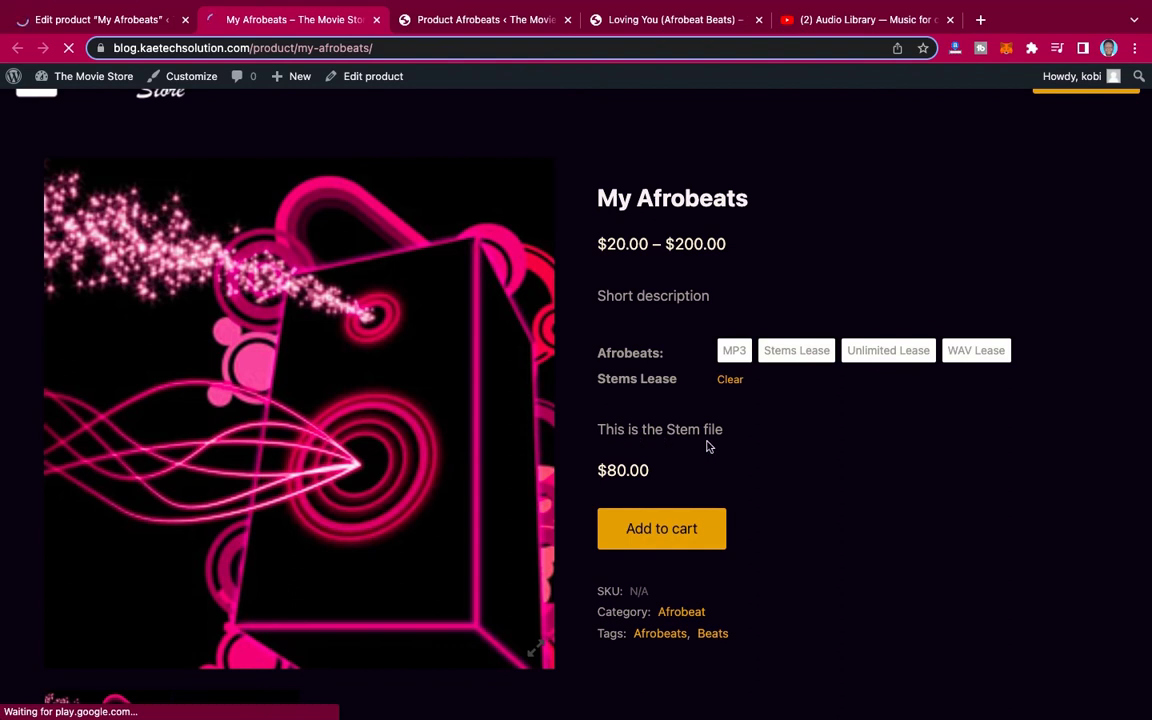
pyautogui.click(884, 352)
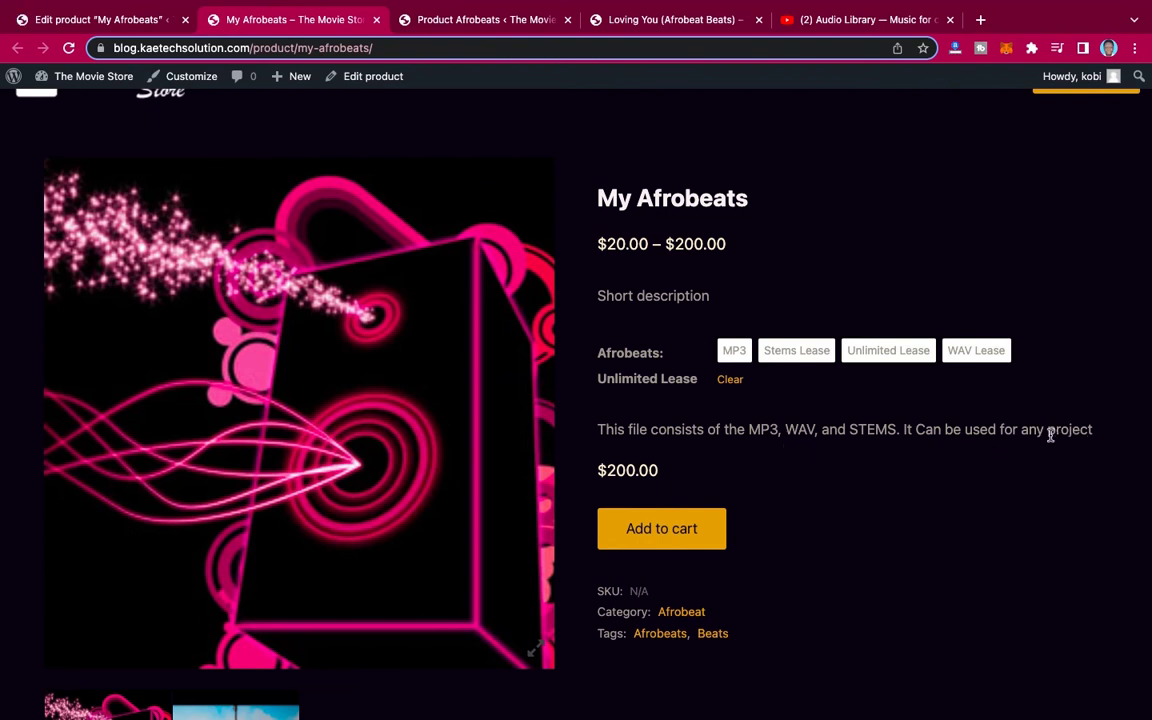
# Choose the WAV Lease option of My Afrobeats and add it to the cart
pyautogui.click(972, 353)
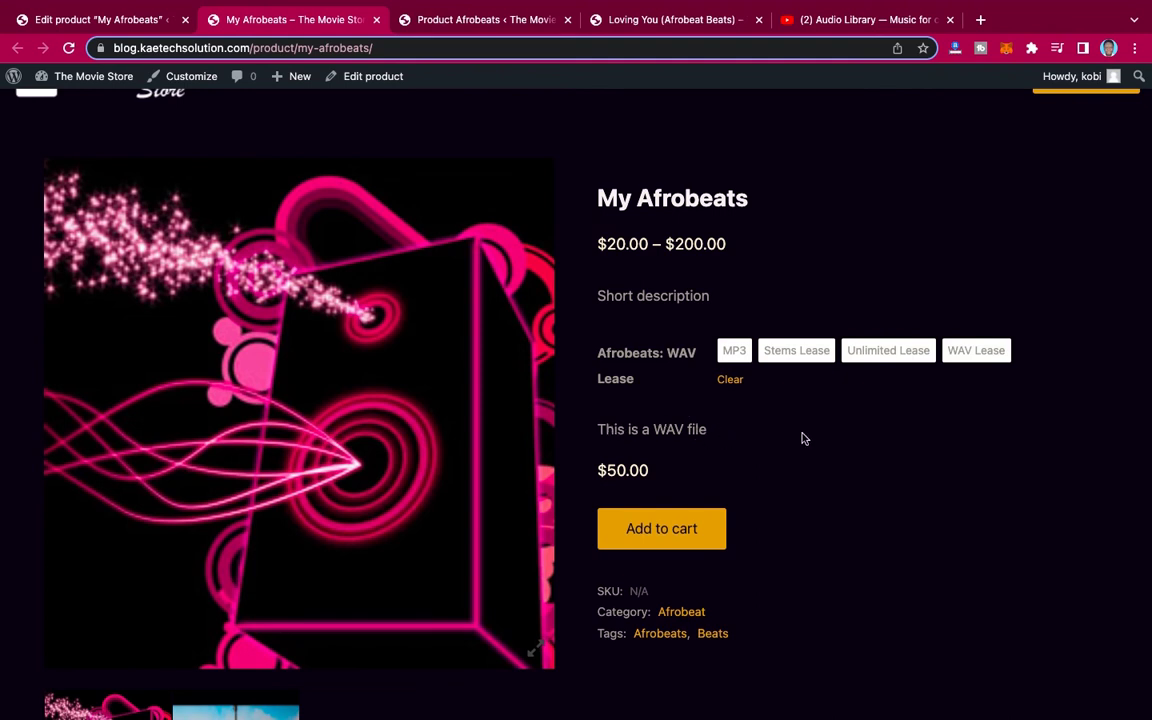
pyautogui.scroll(-3, 802, 438)
pyautogui.scroll(1, 802, 438)
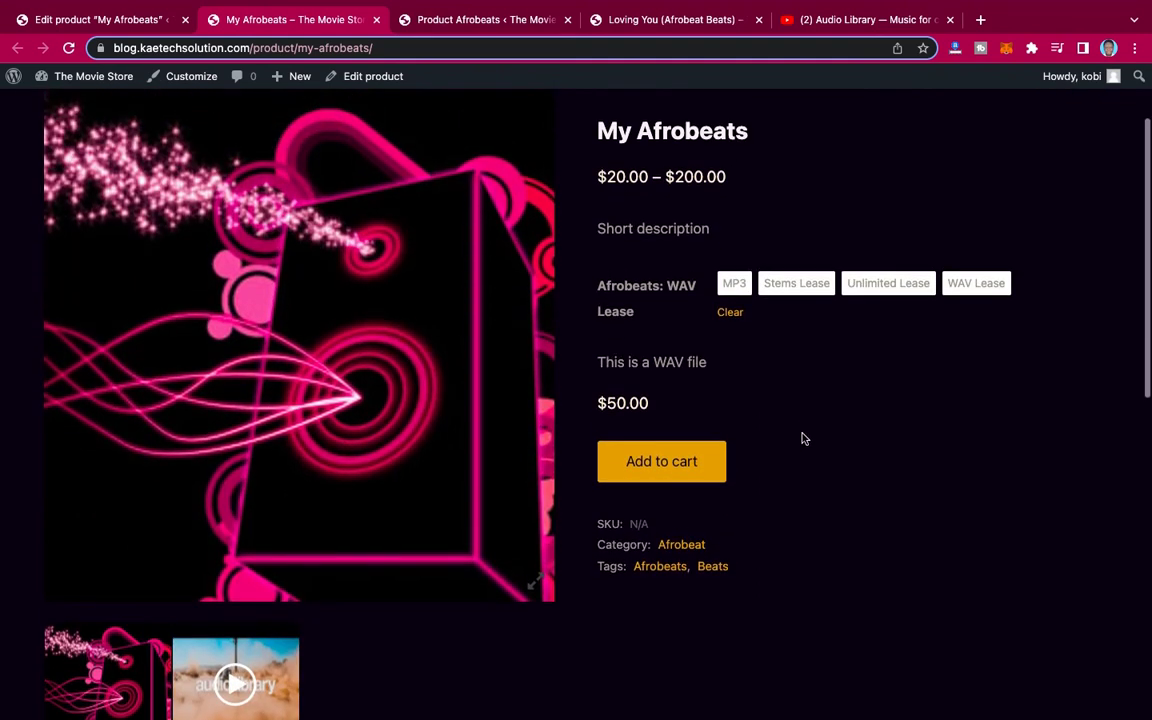
pyautogui.click(683, 470)
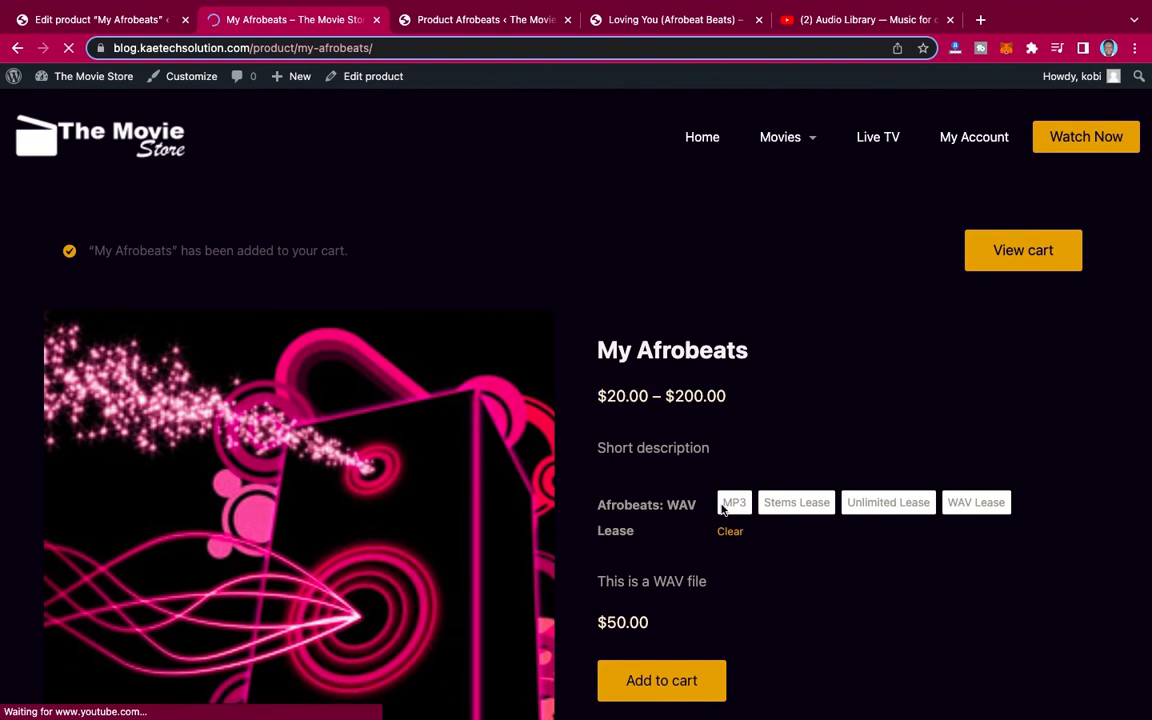
# View the cart containing the My Afrobeats WAV Lease and proceed to checkout
pyautogui.click(1036, 251)
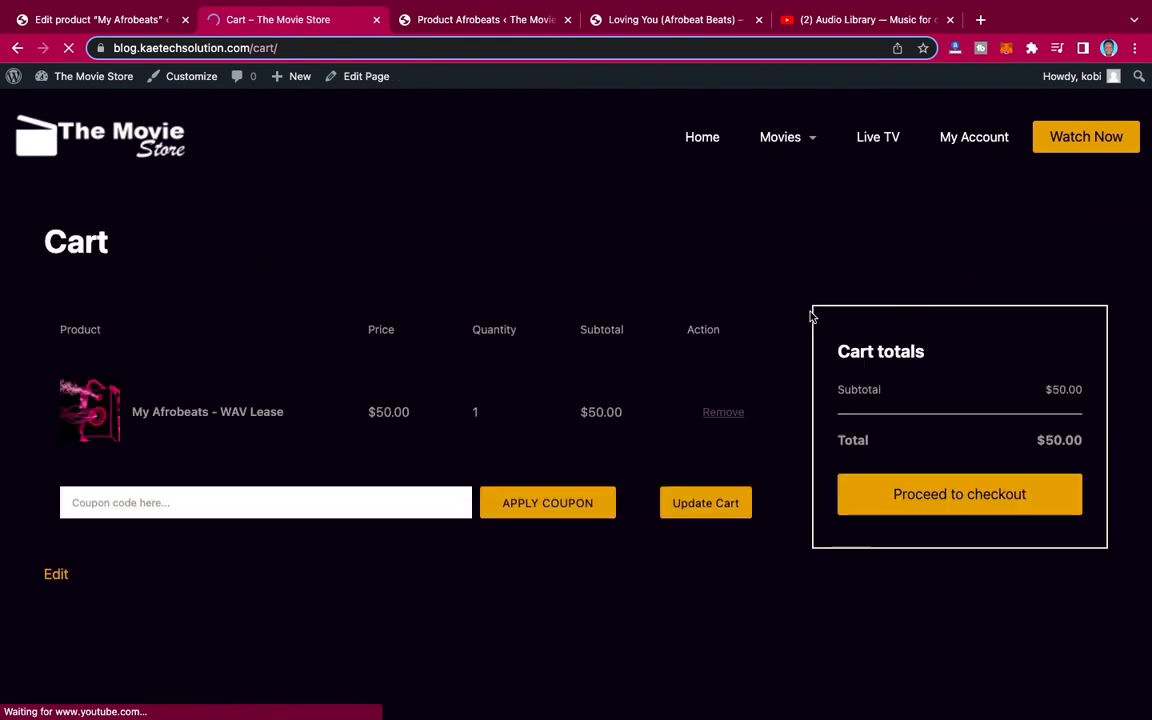
pyautogui.scroll(-2, 812, 316)
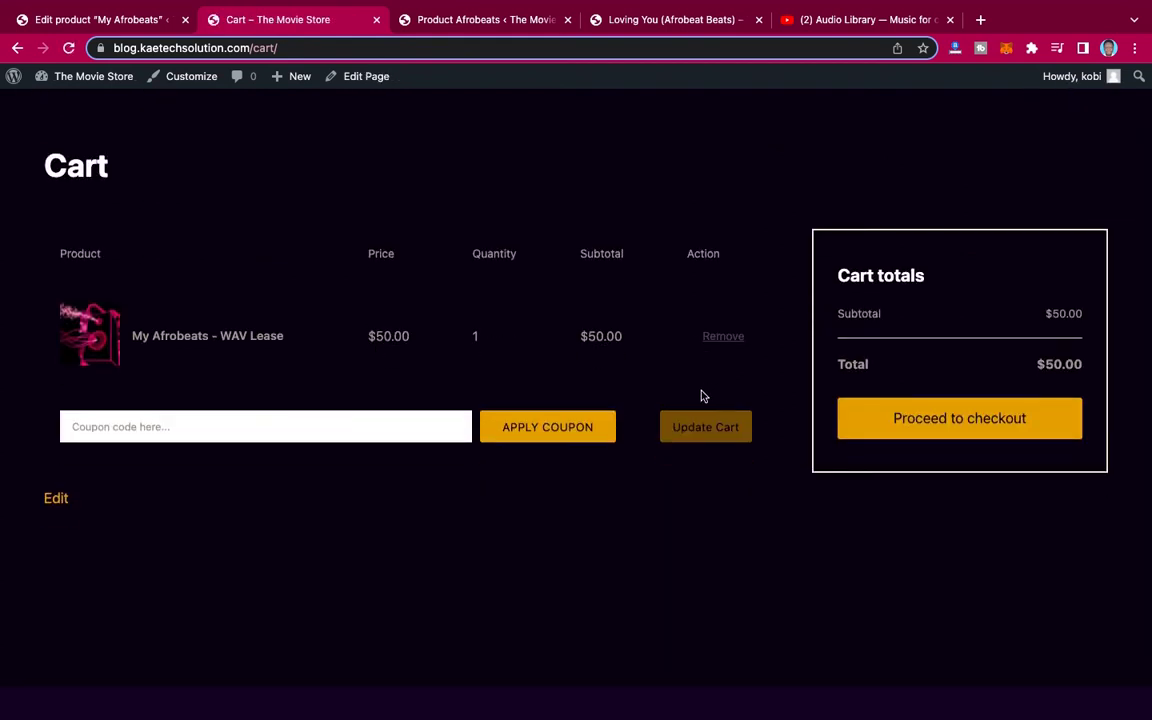
pyautogui.click(975, 427)
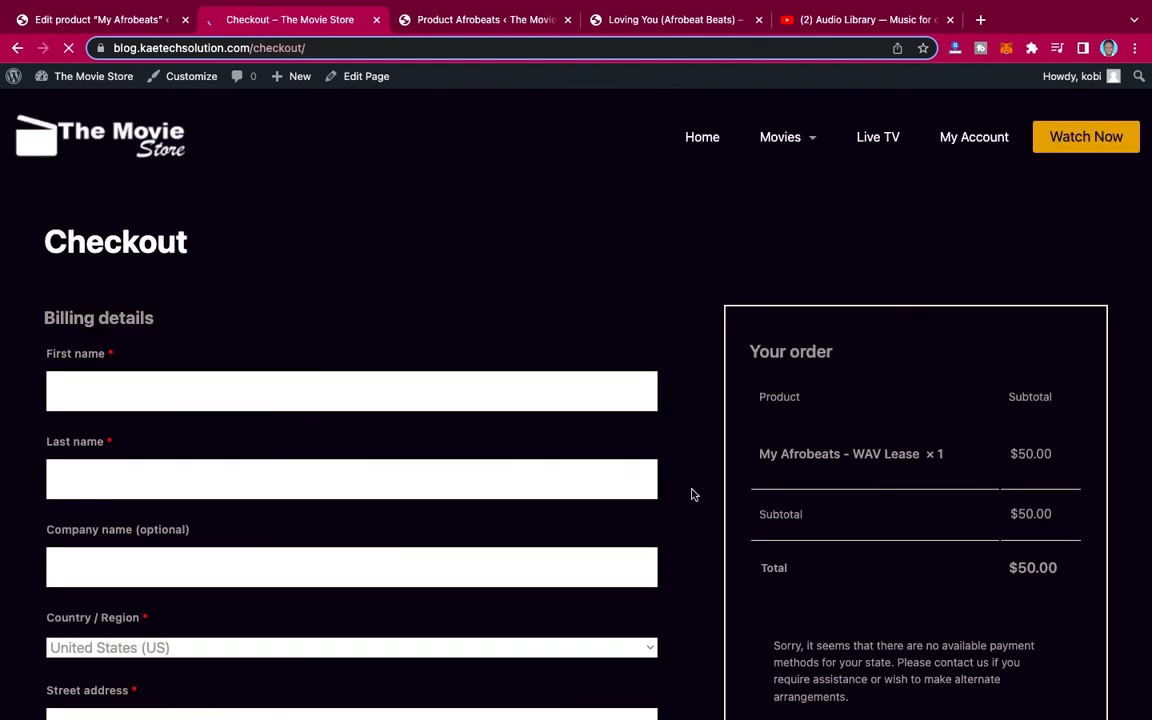
# Examine the checkout page's billing fields, order summary and payment section
pyautogui.scroll(-5, 690, 494)
pyautogui.scroll(-3, 690, 494)
pyautogui.scroll(8, 690, 494)
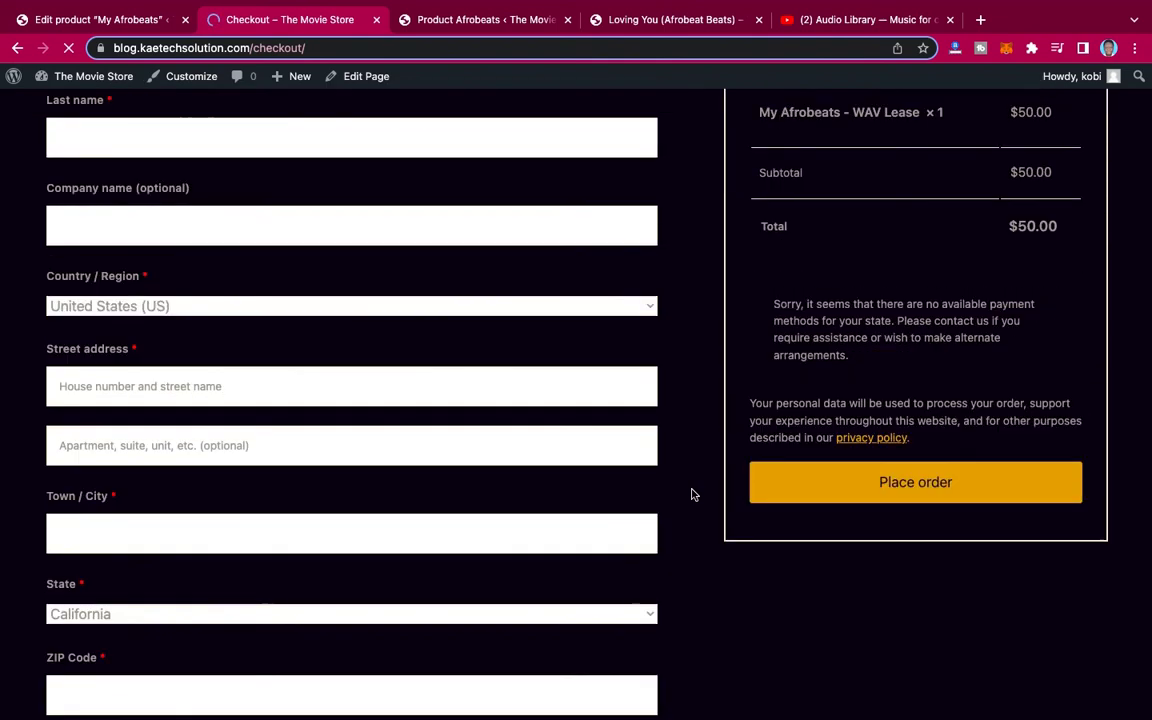
pyautogui.scroll(-3, 690, 494)
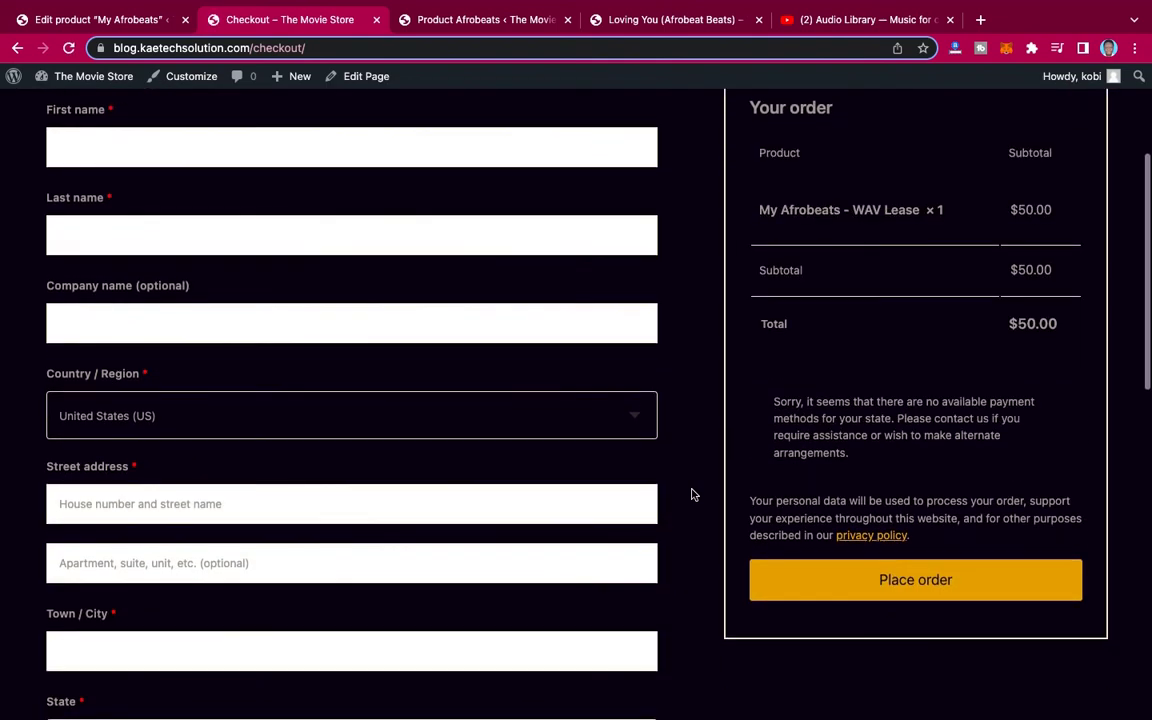
pyautogui.scroll(1, 690, 494)
pyautogui.scroll(-10, 690, 494)
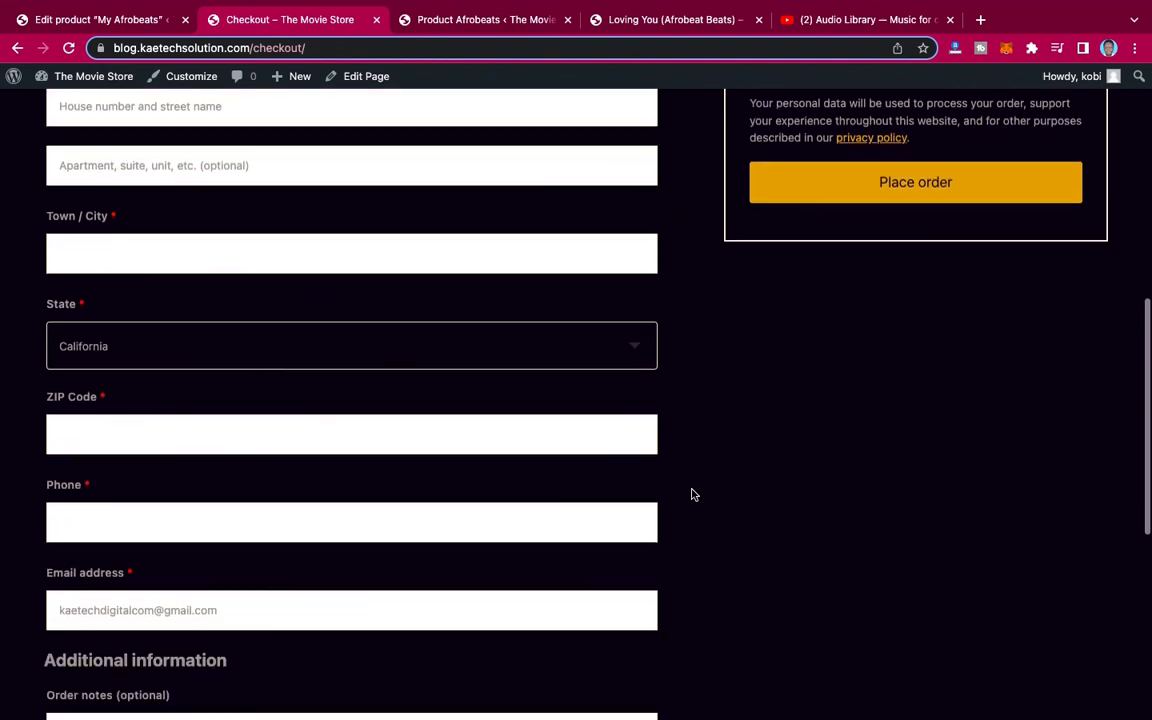
pyautogui.scroll(-1, 690, 494)
pyautogui.scroll(11, 690, 494)
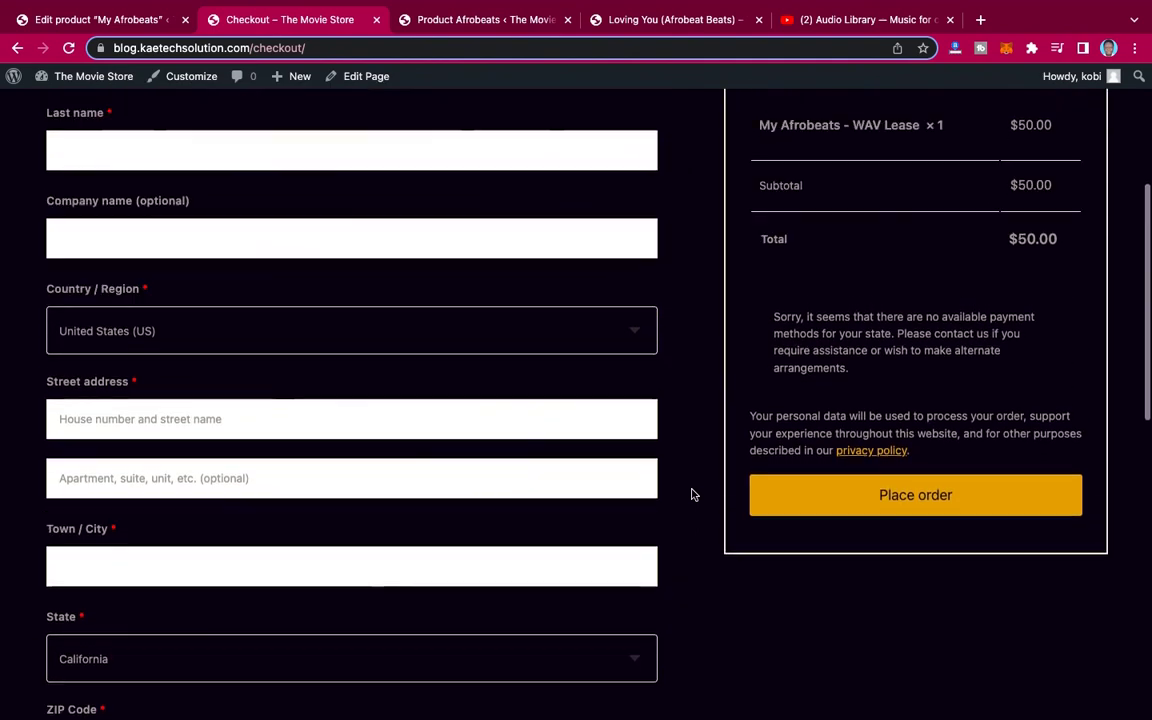
pyautogui.scroll(1, 690, 494)
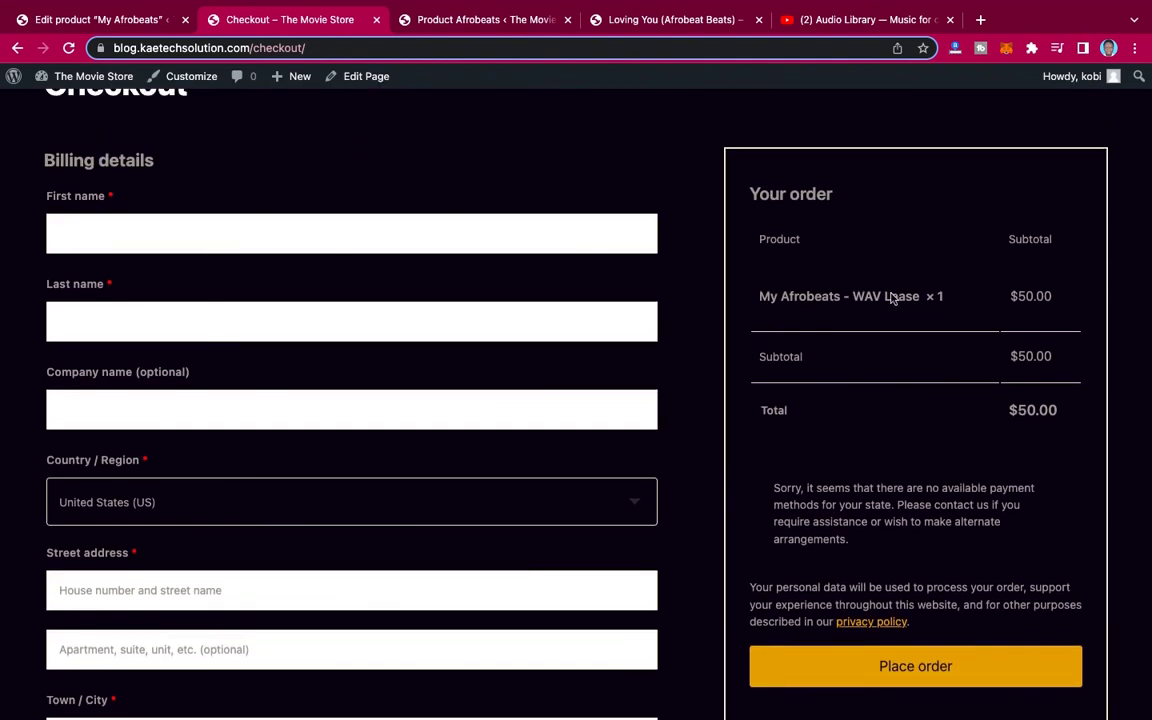
# Fill in the billing name, address, phone and email fields from a saved address profile and review the completed form
pyautogui.click(405, 240)
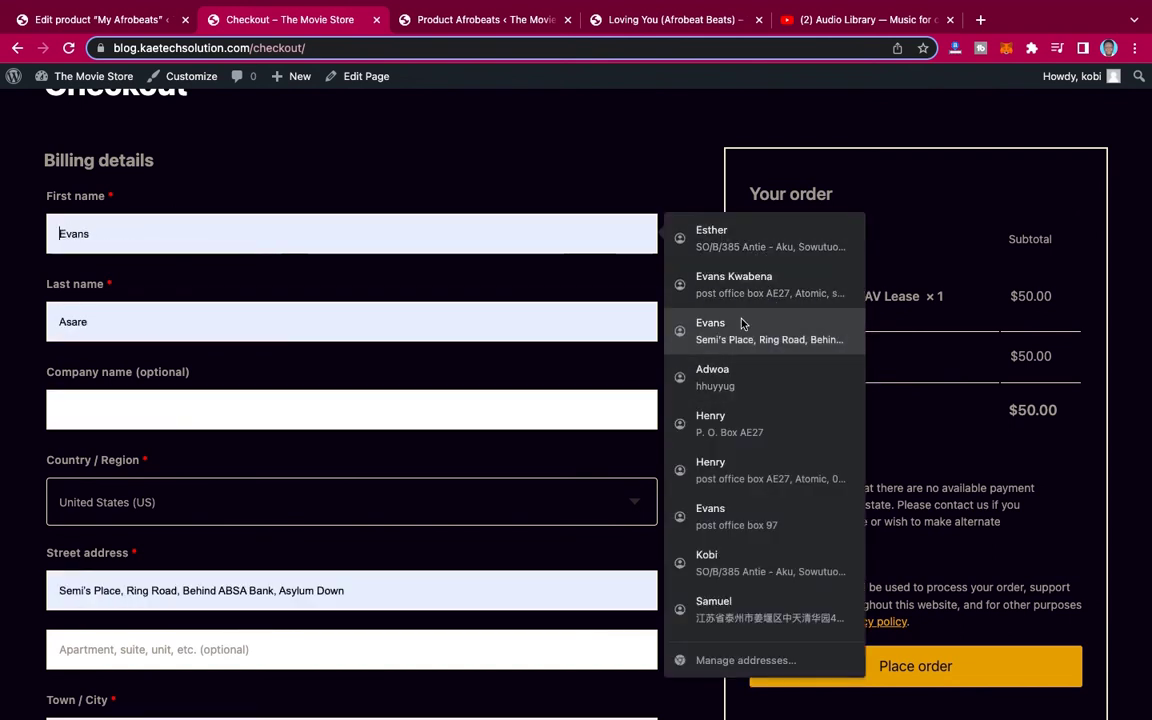
pyautogui.click(748, 280)
pyautogui.scroll(-10, 603, 411)
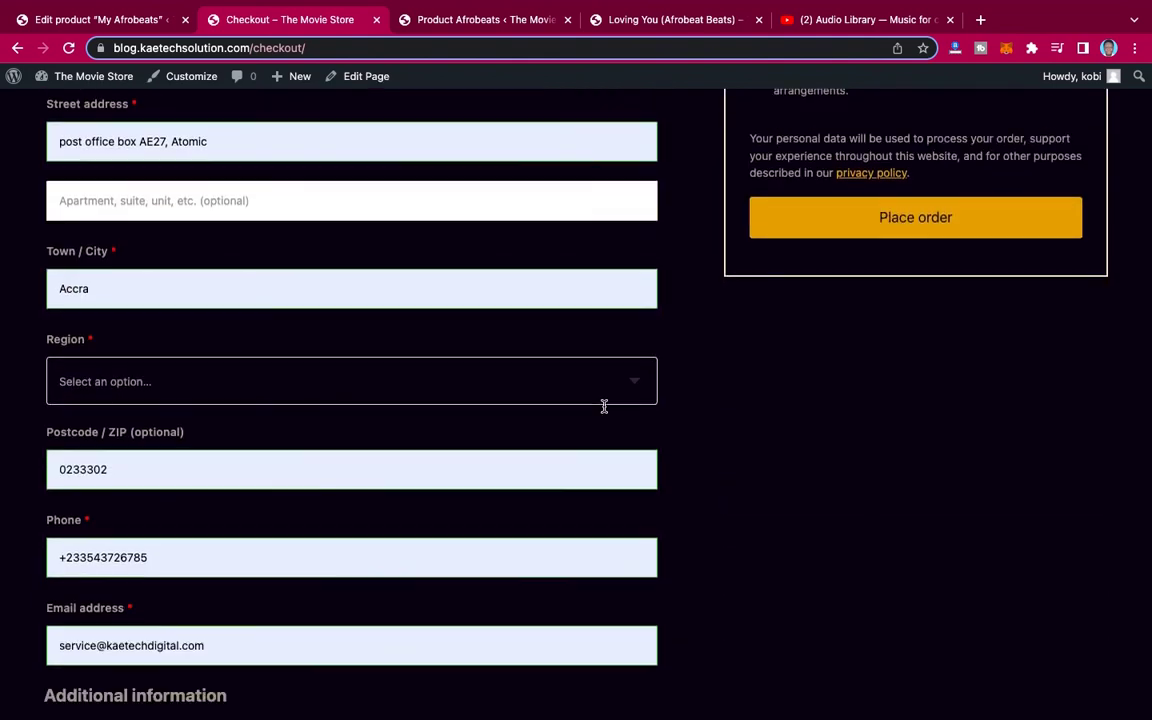
pyautogui.scroll(5, 603, 406)
pyautogui.scroll(1, 603, 406)
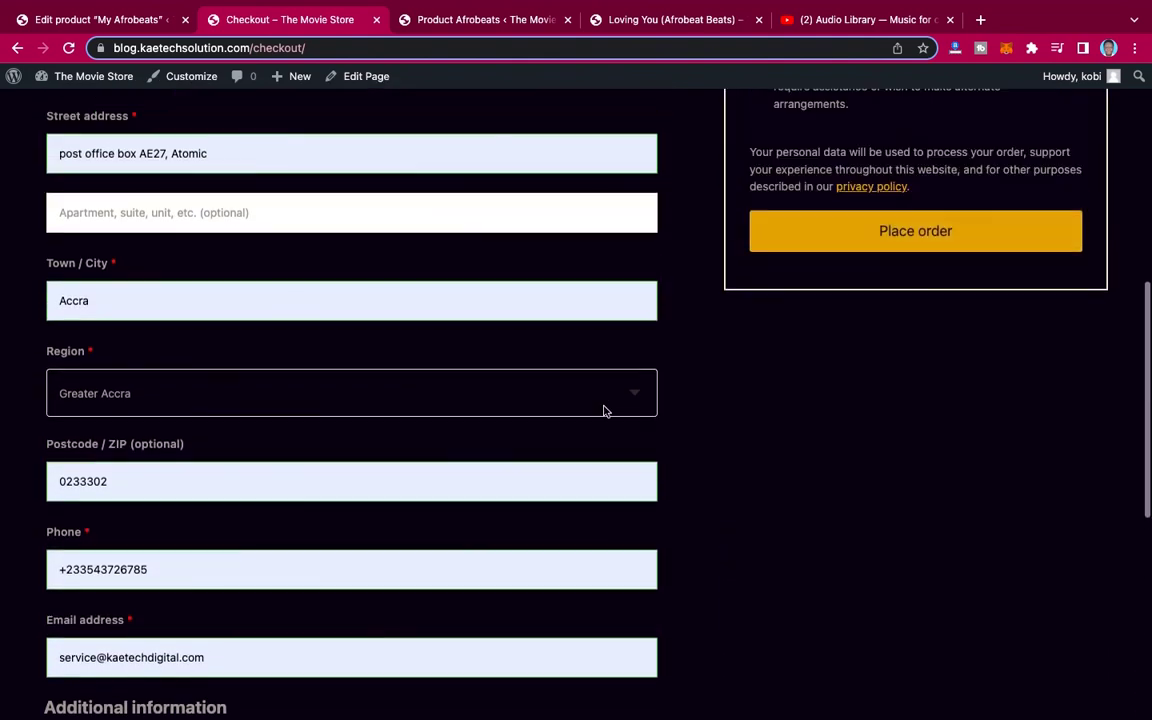
# Try to place the order for the WAV Lease and read the payment notice in the order summary
pyautogui.scroll(4, 713, 390)
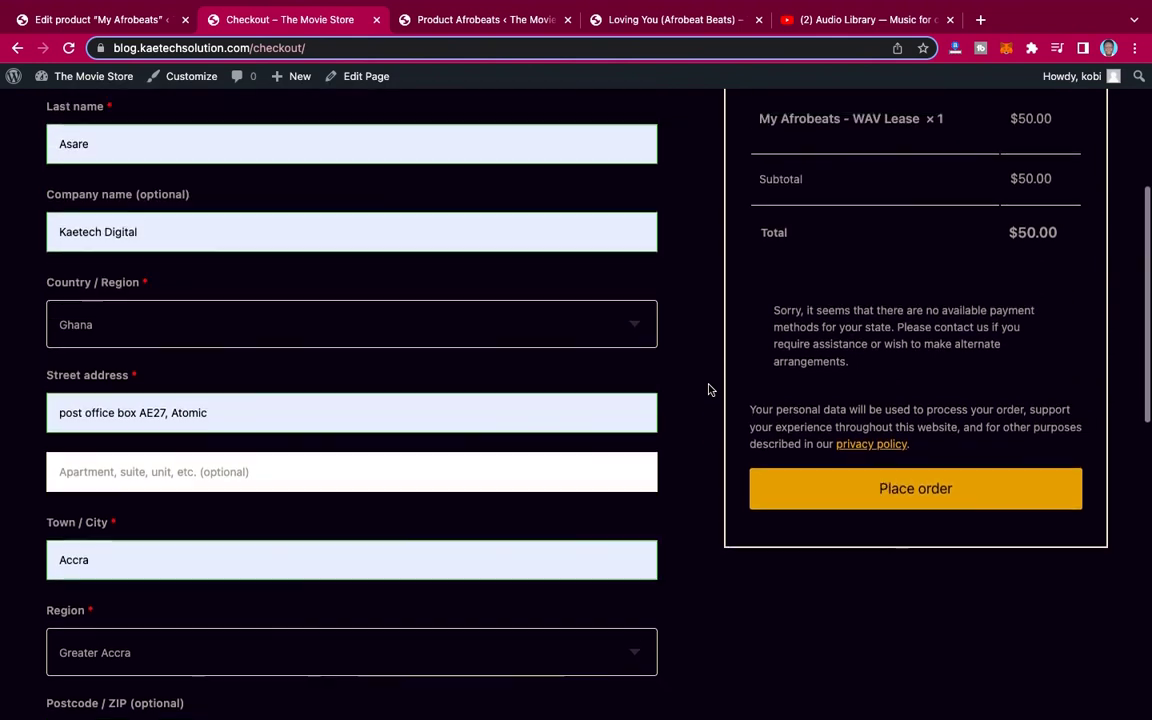
pyautogui.click(888, 494)
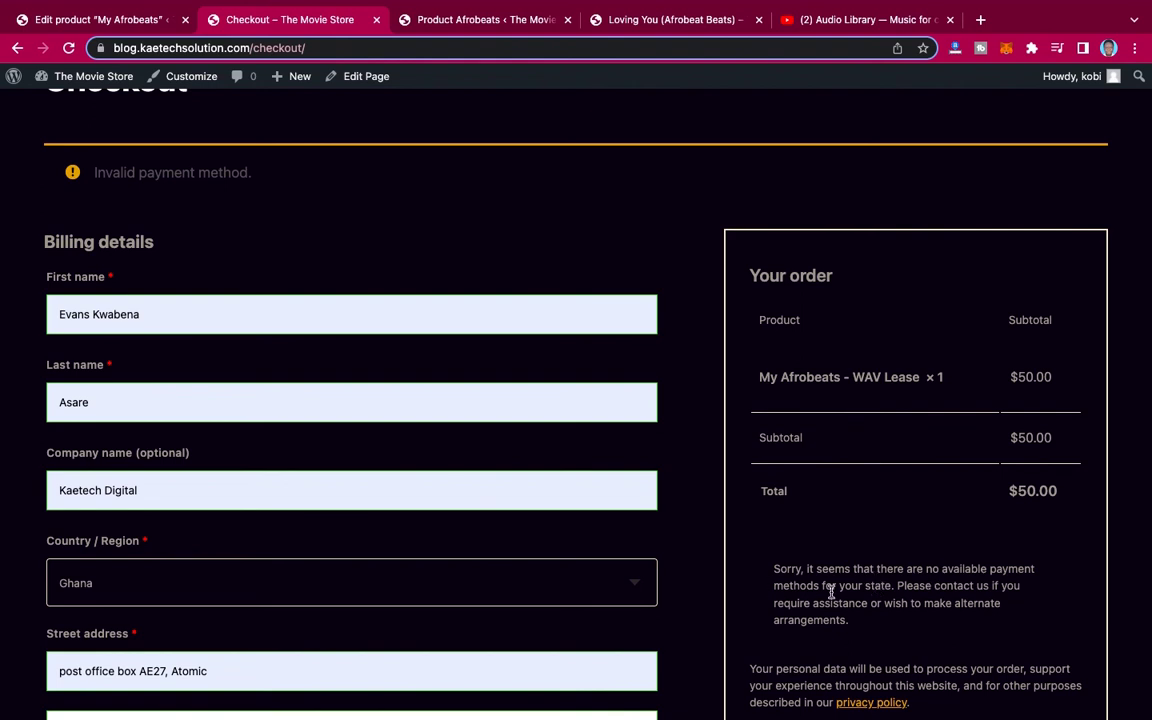
pyautogui.moveTo(855, 627); pyautogui.dragTo(761, 553)
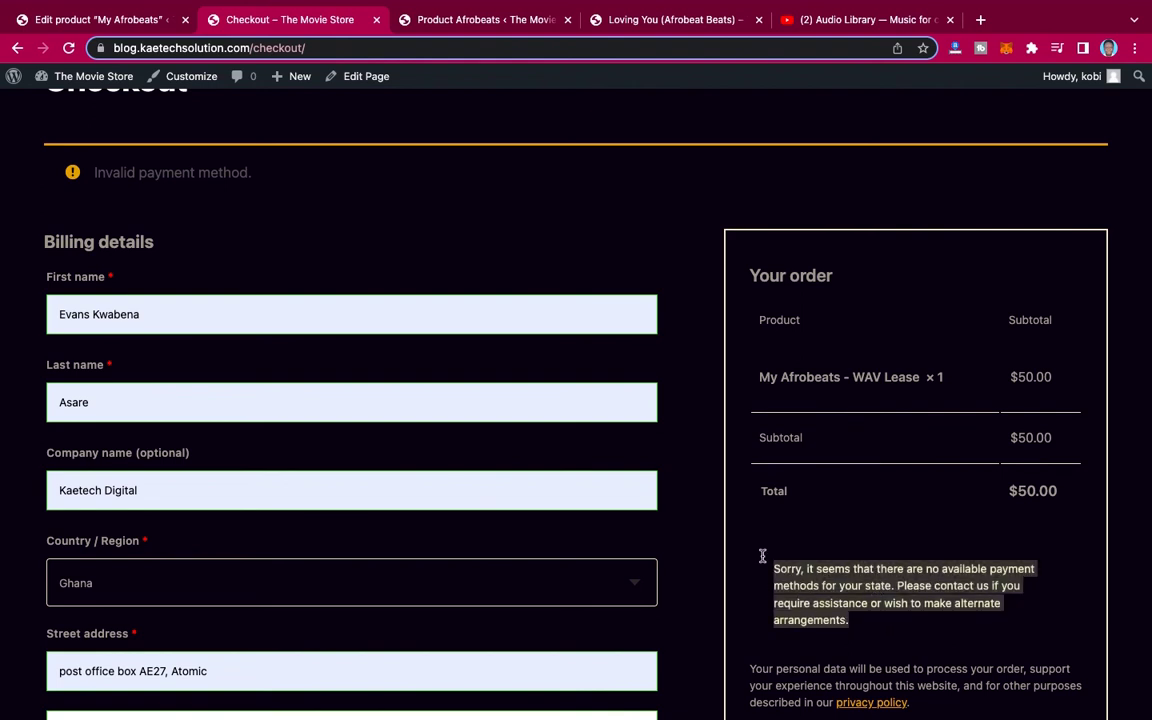
pyautogui.click(913, 549)
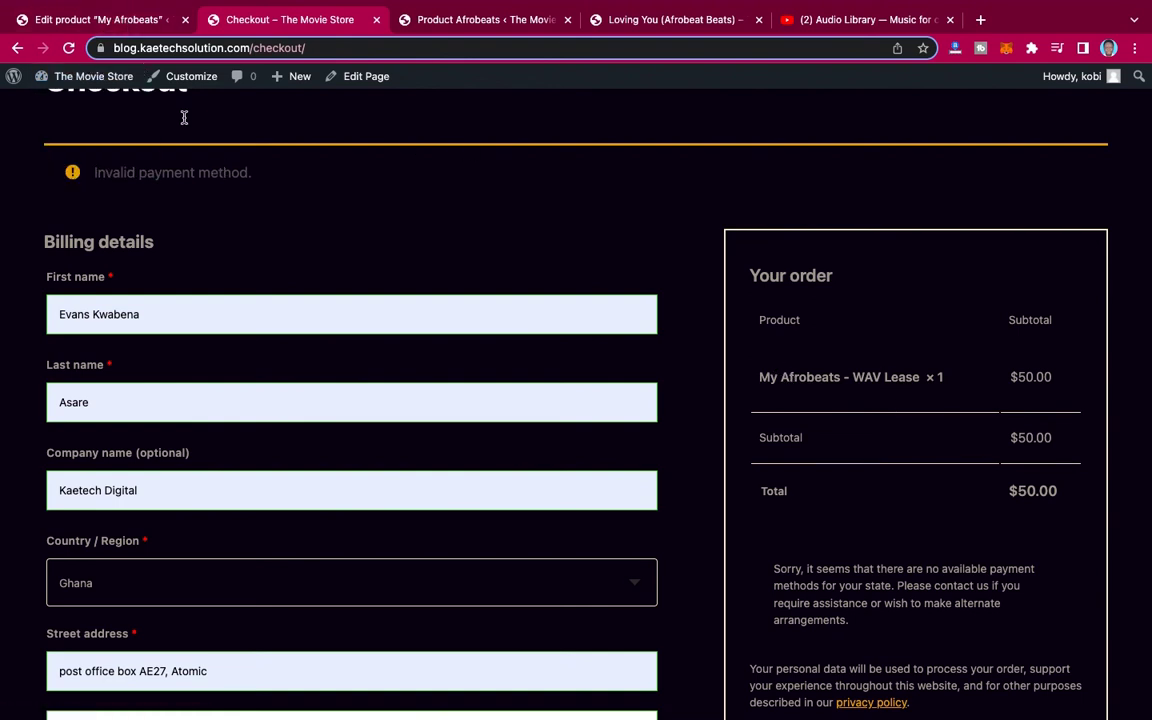
pyautogui.scroll(3, 380, 231)
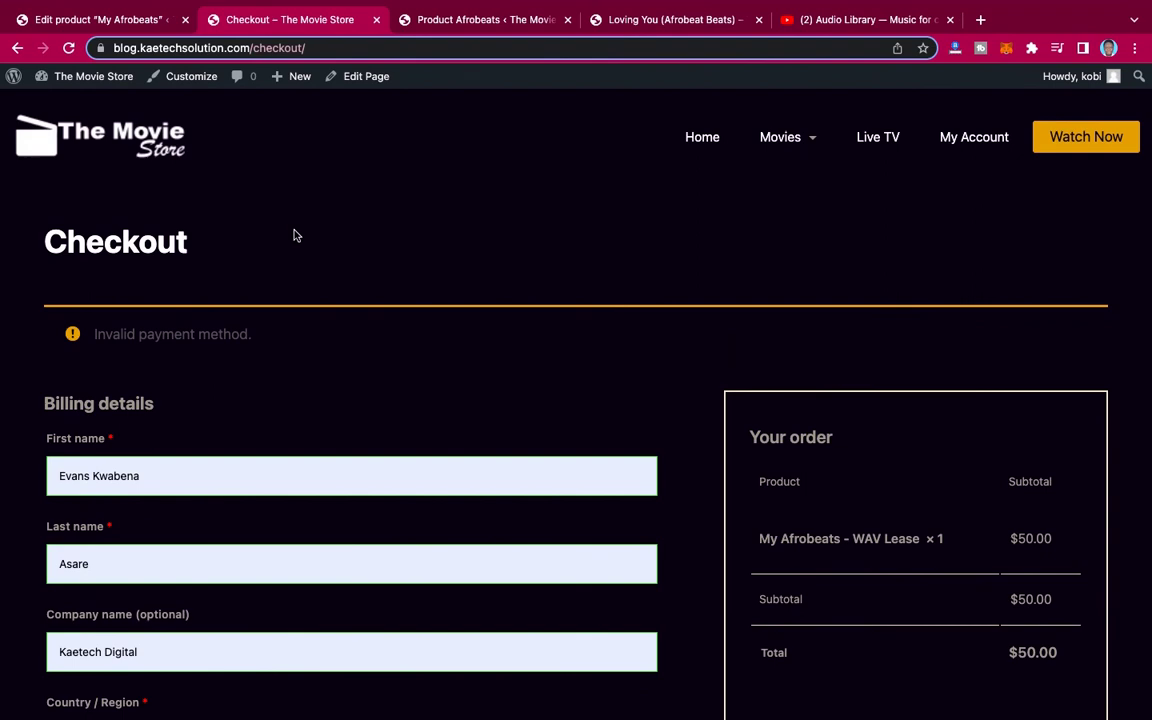
# Open the payment methods section of the WooCommerce settings in the store's admin area
pyautogui.click(114, 27)
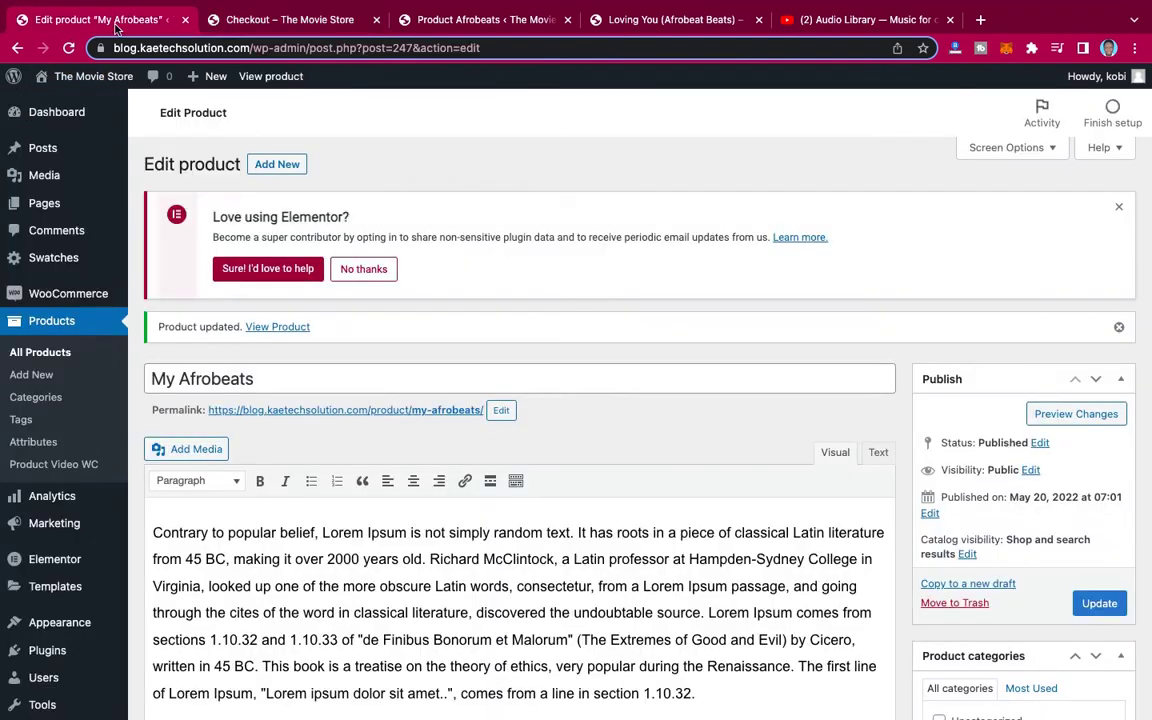
pyautogui.scroll(-3, 50, 410)
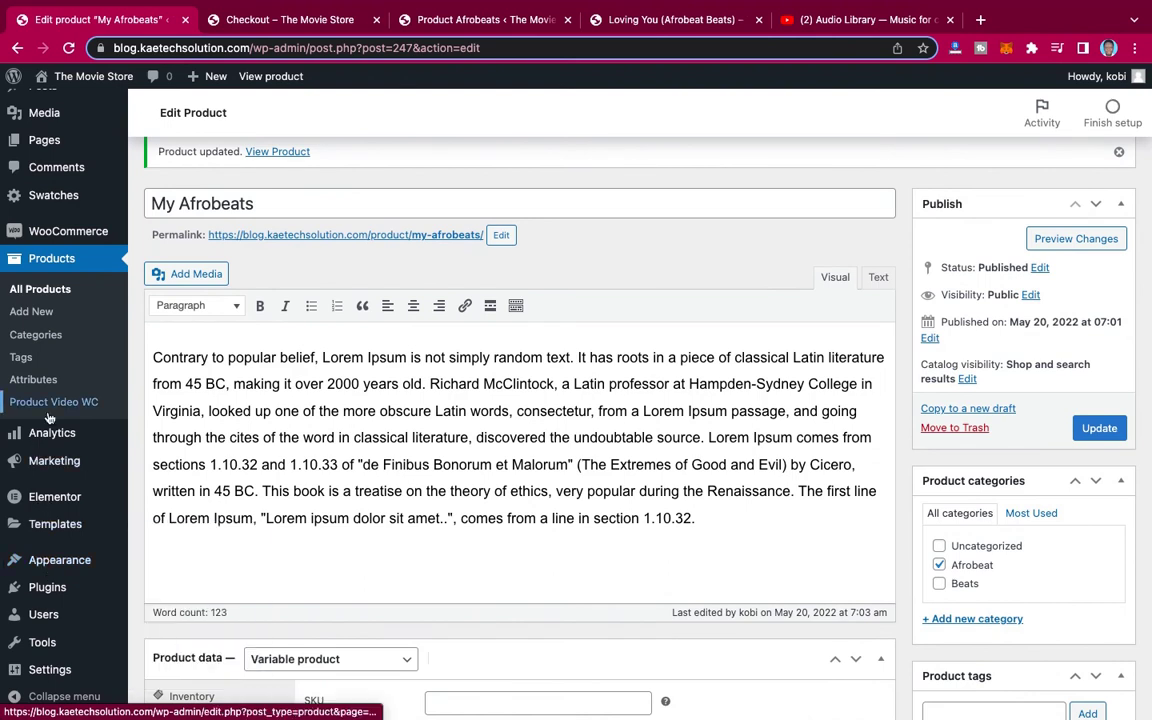
pyautogui.moveTo(53, 236)
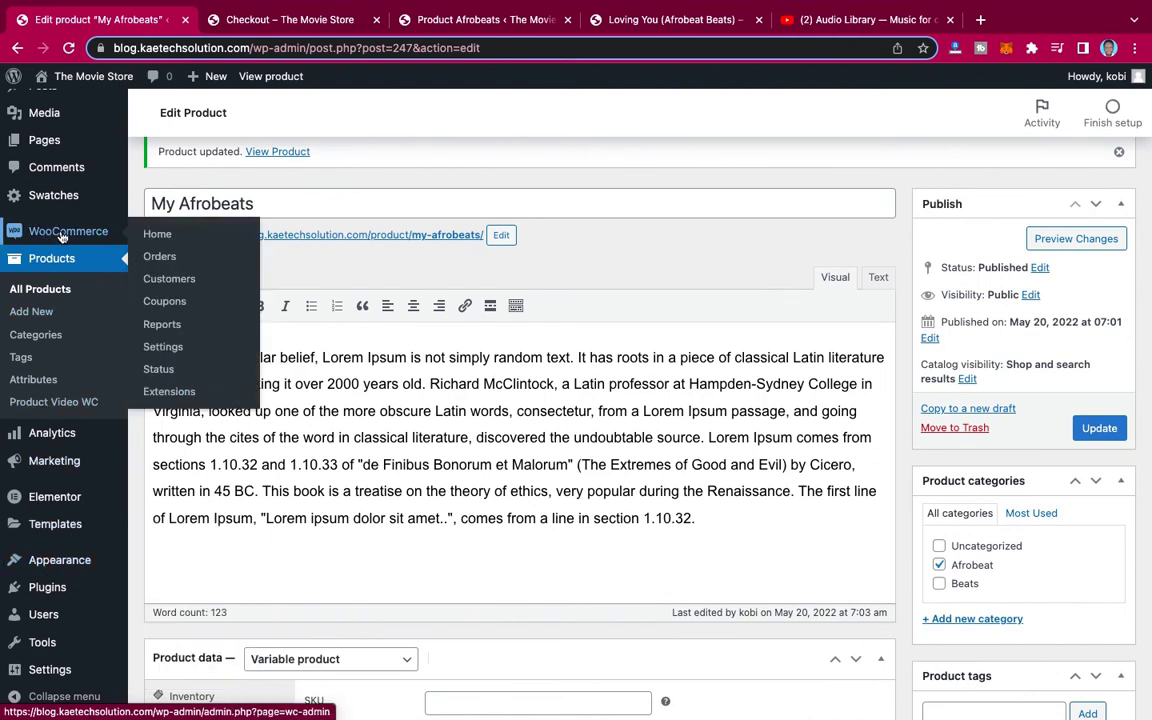
pyautogui.click(173, 349)
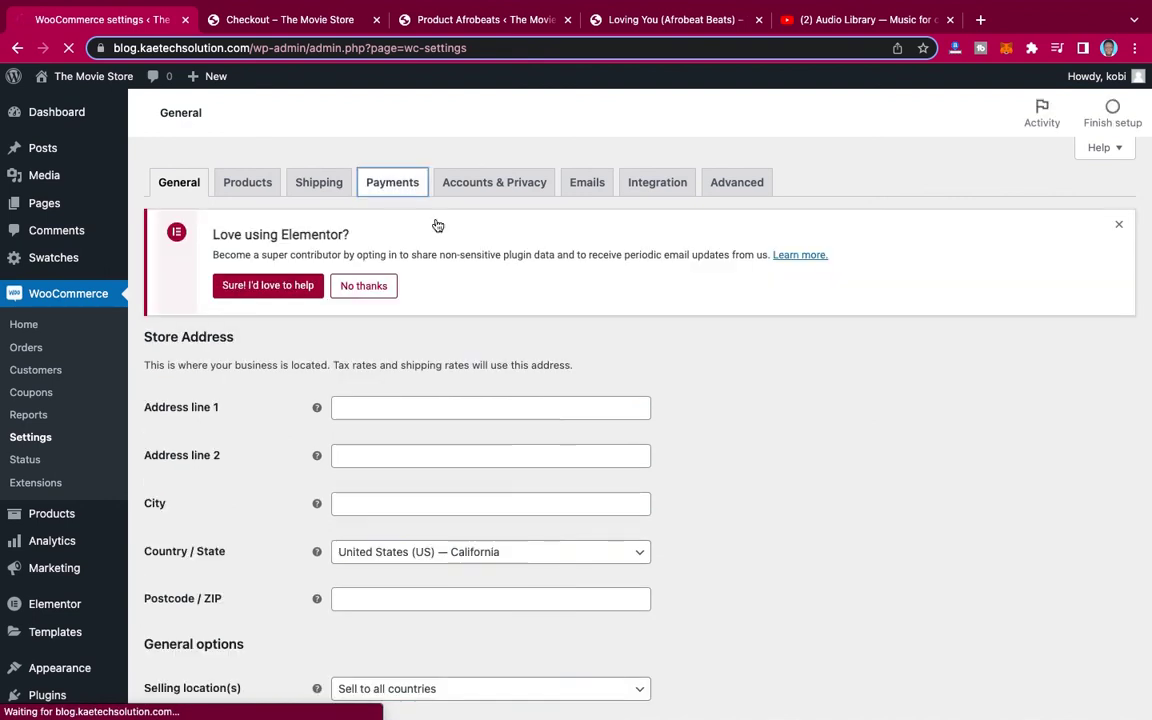
pyautogui.click(398, 188)
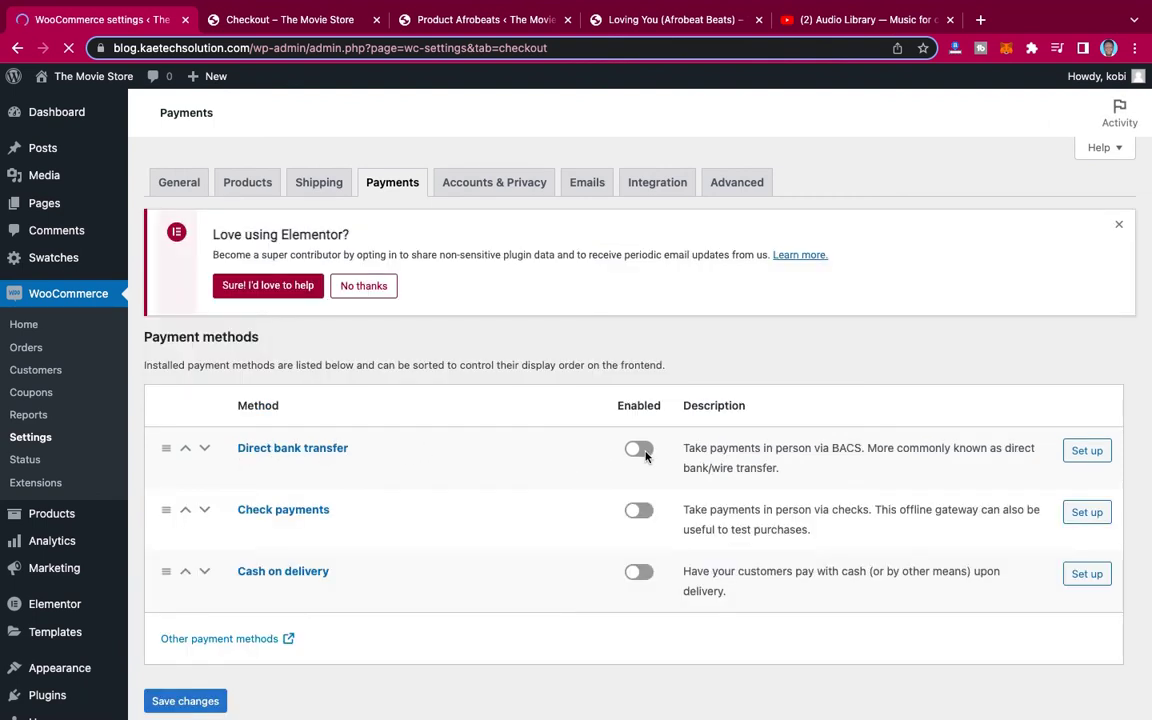
# Enable Cash on delivery as a payment method, leave Direct bank transfer disabled, and save the payment settings
pyautogui.click(638, 450)
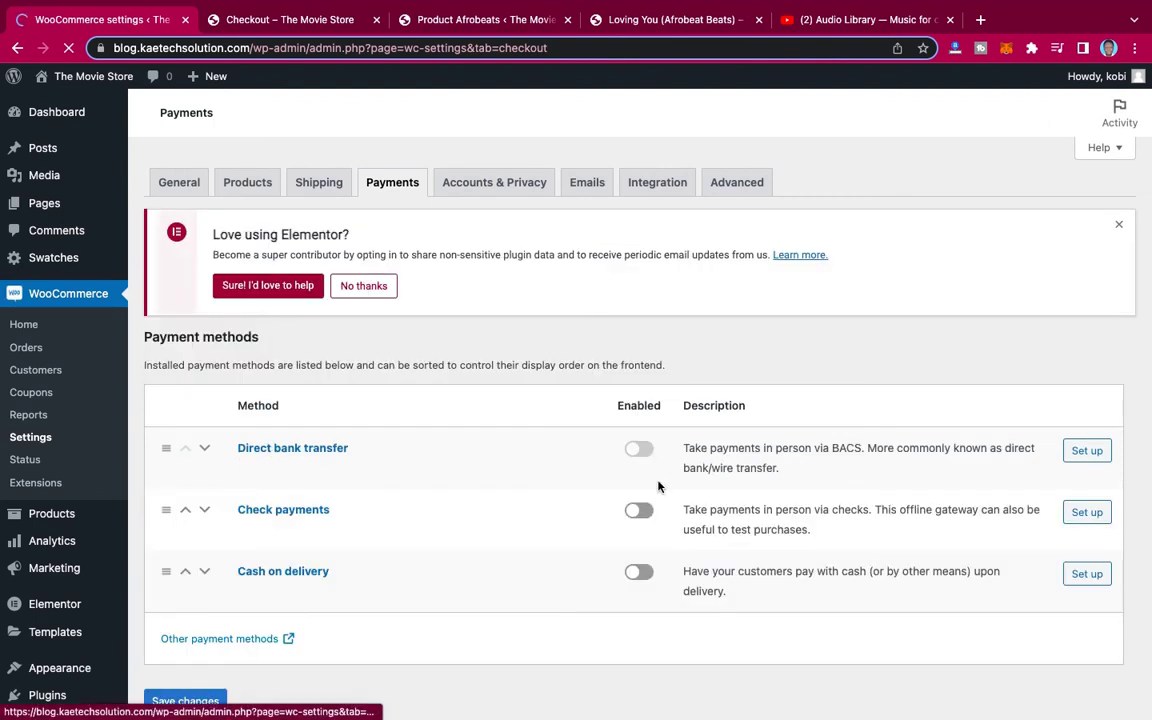
pyautogui.click(638, 450)
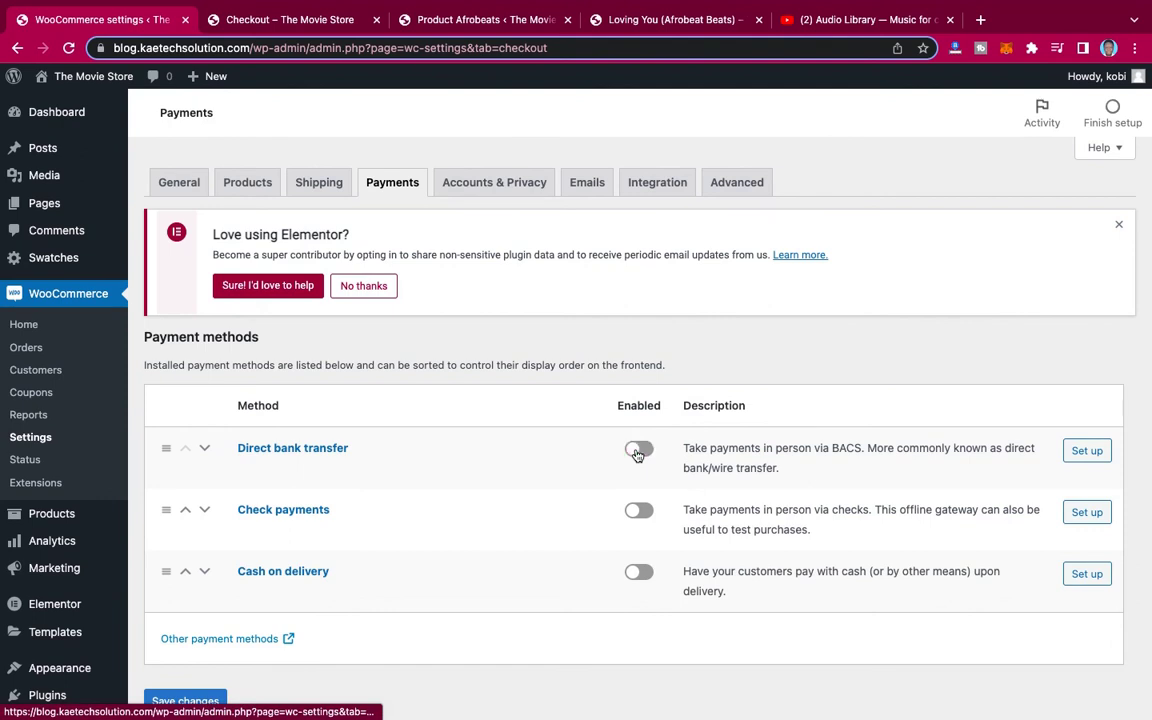
pyautogui.click(638, 572)
pyautogui.scroll(-2, 755, 590)
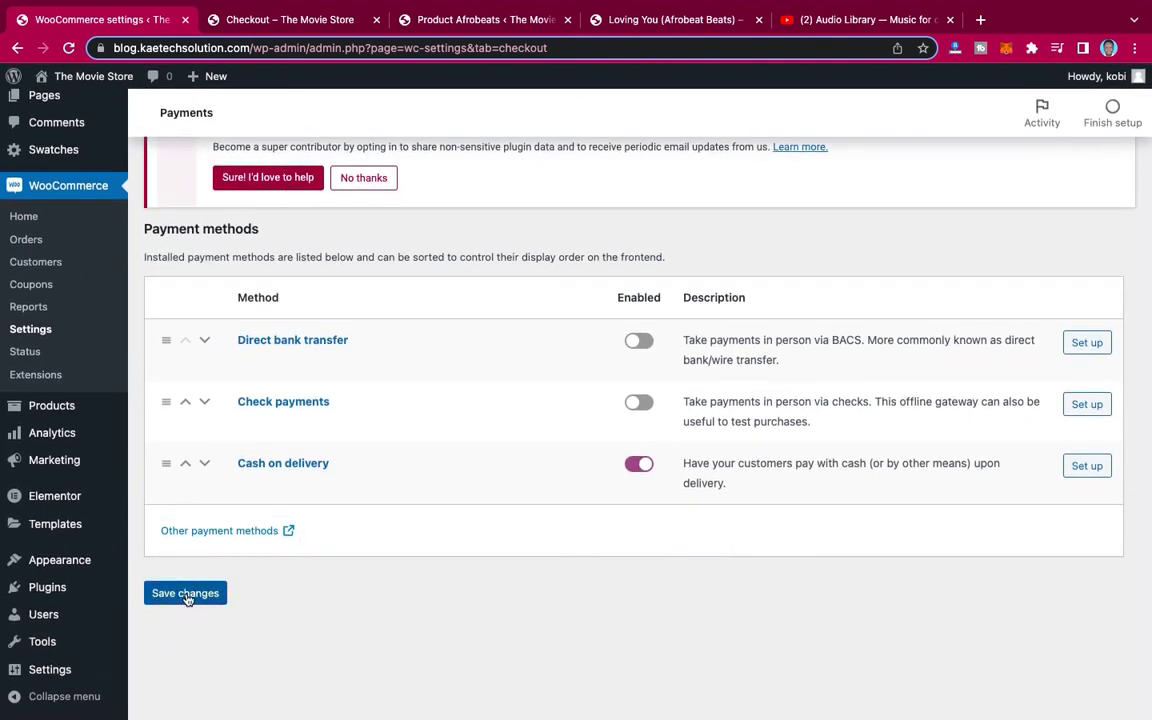
pyautogui.click(186, 594)
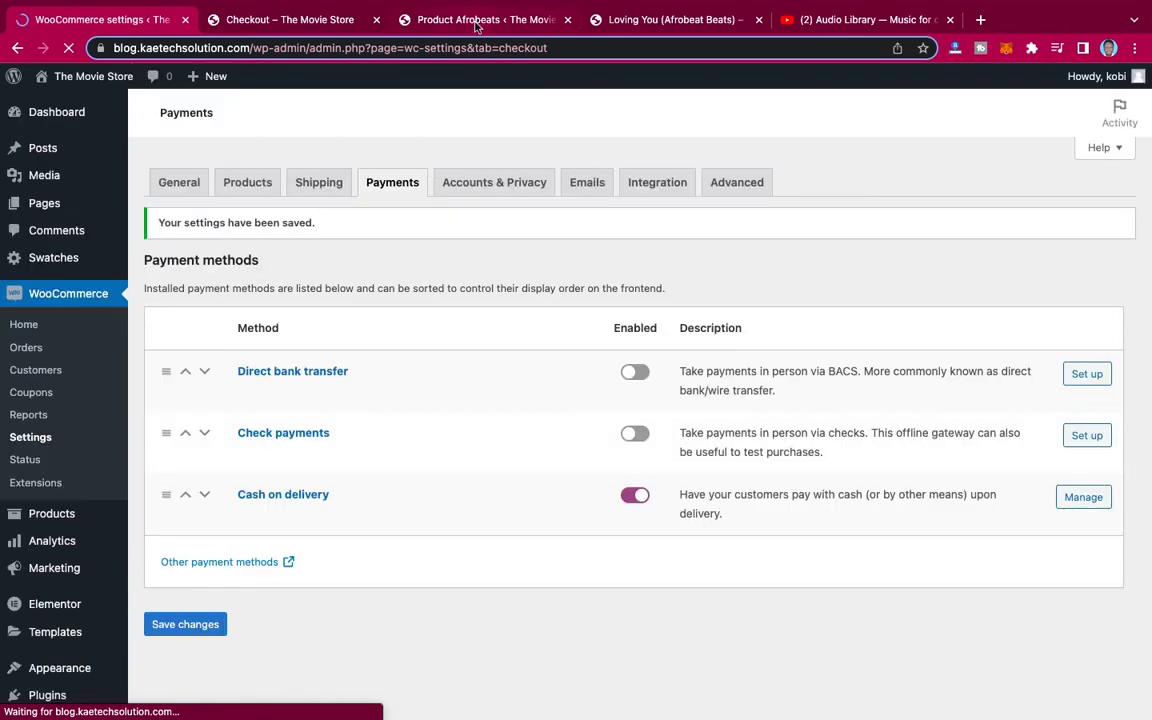
# Reload the store's checkout page and place the My Afrobeats WAV Lease order with Cash on delivery
pyautogui.click(290, 20)
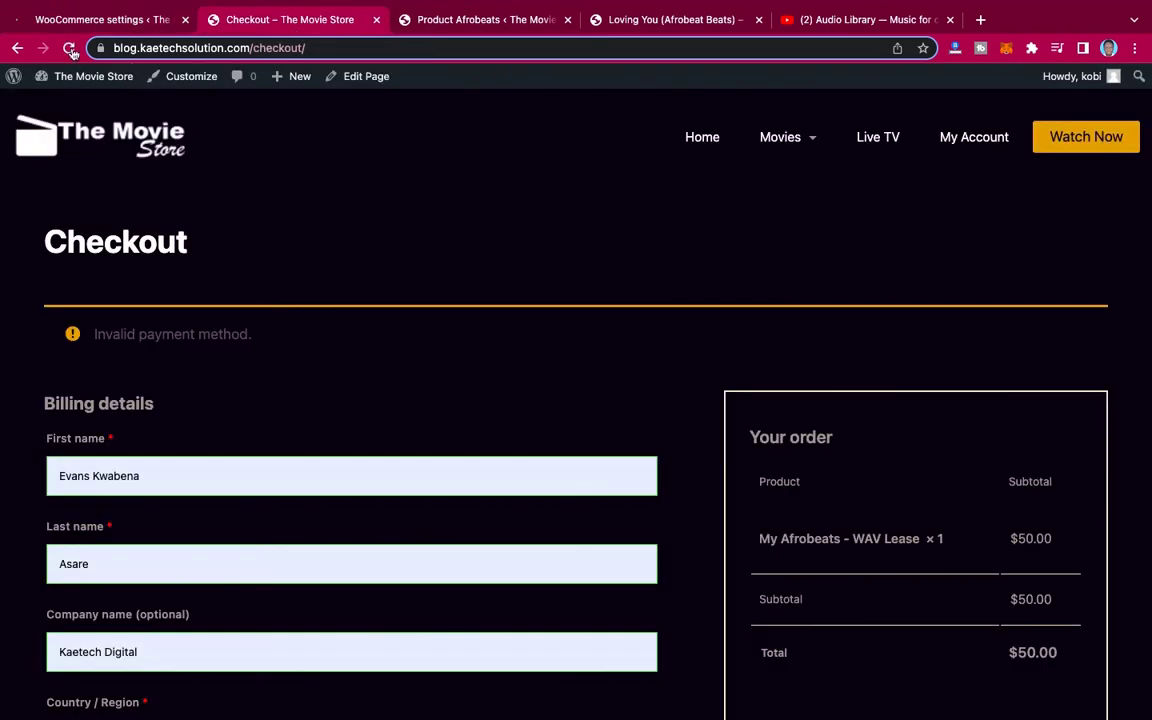
pyautogui.click(69, 48)
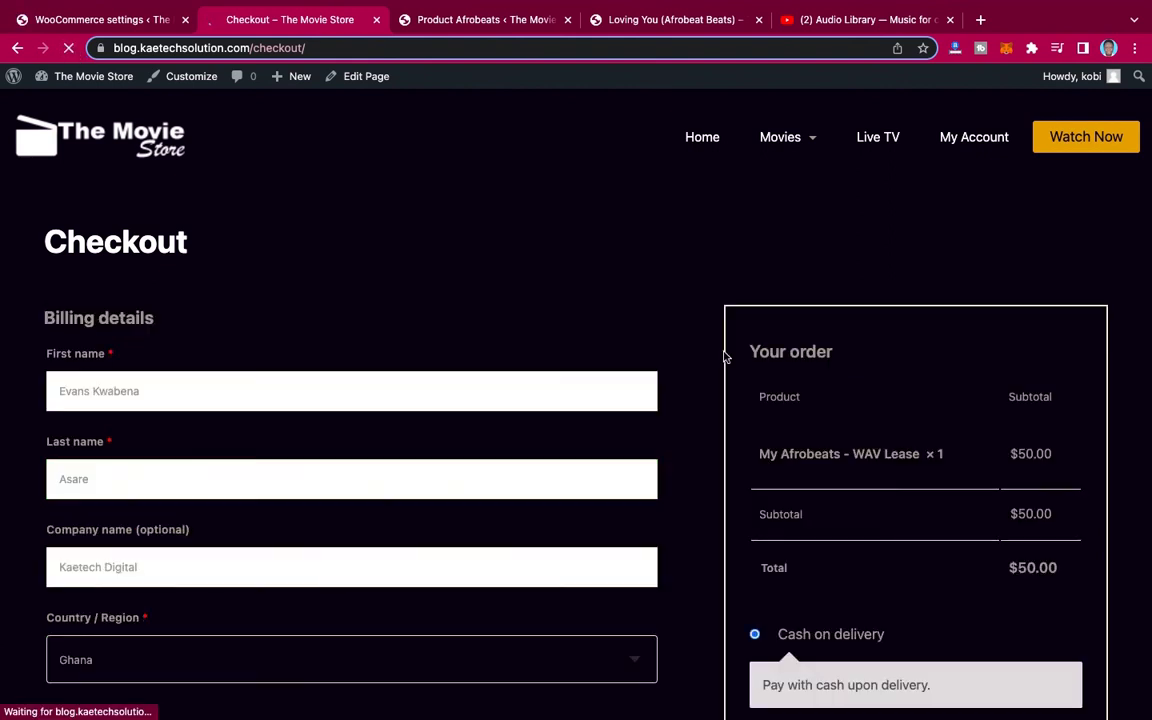
pyautogui.scroll(-1, 726, 357)
pyautogui.scroll(-1, 726, 357)
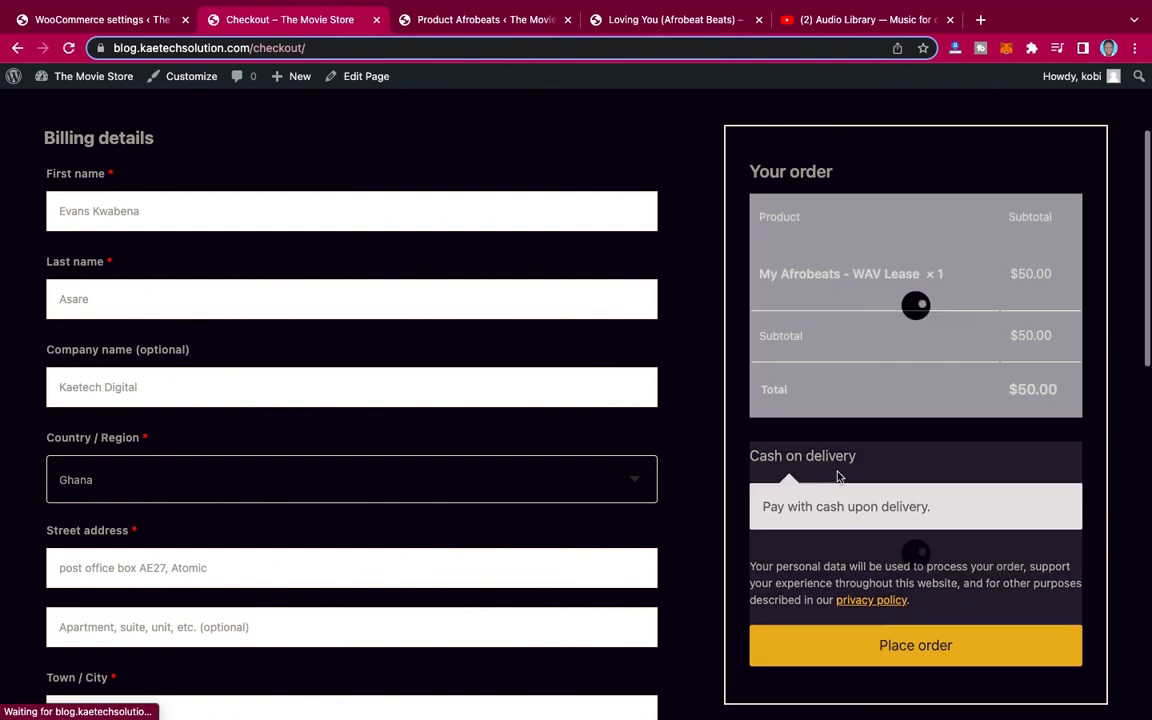
pyautogui.scroll(-3, 838, 488)
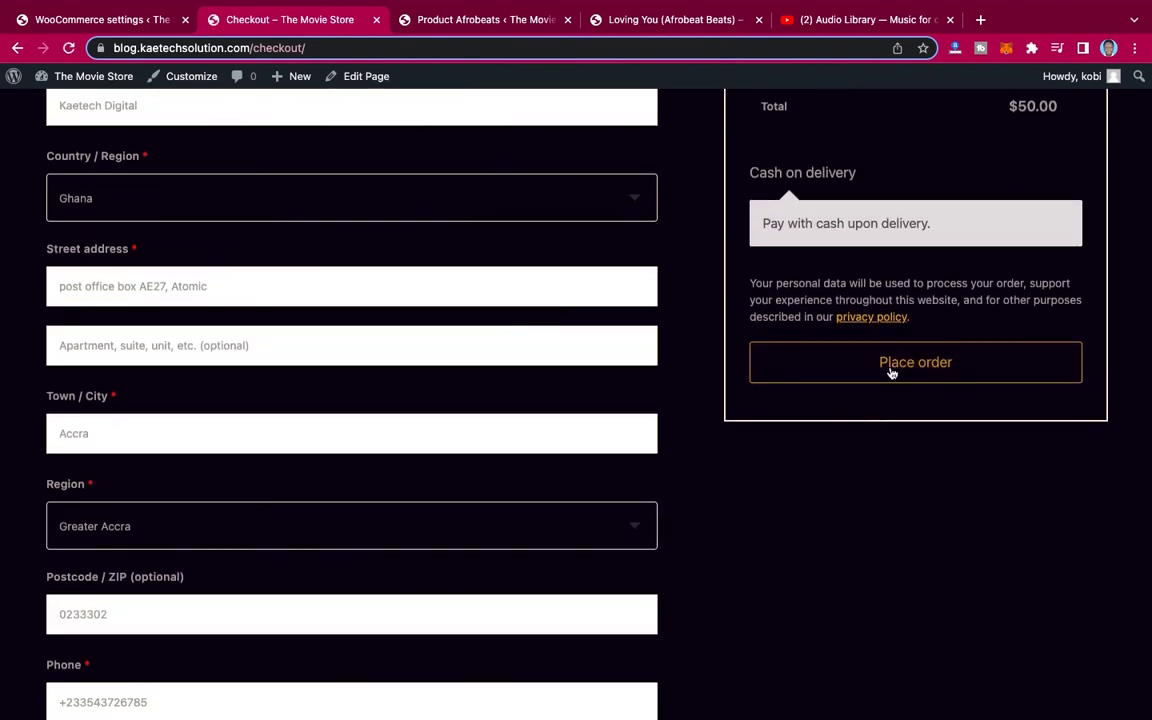
pyautogui.click(843, 369)
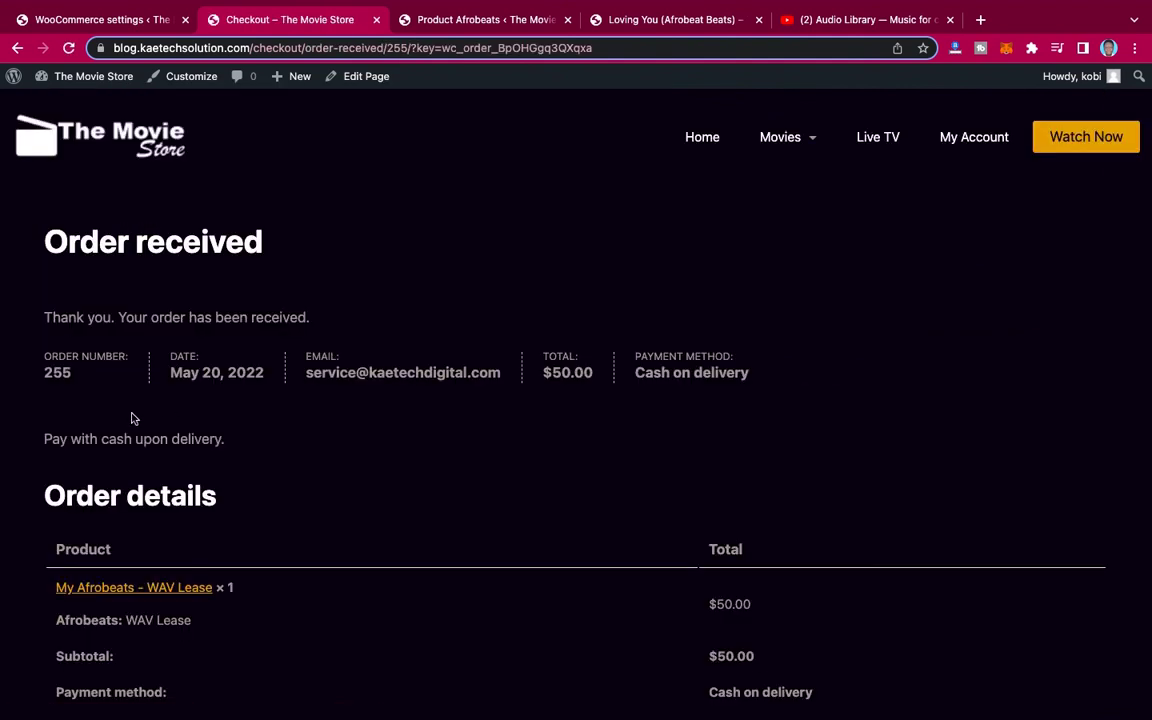
# Review the order received page, including the order details, payment method and billing address
pyautogui.scroll(-5, 590, 450)
pyautogui.scroll(1, 579, 470)
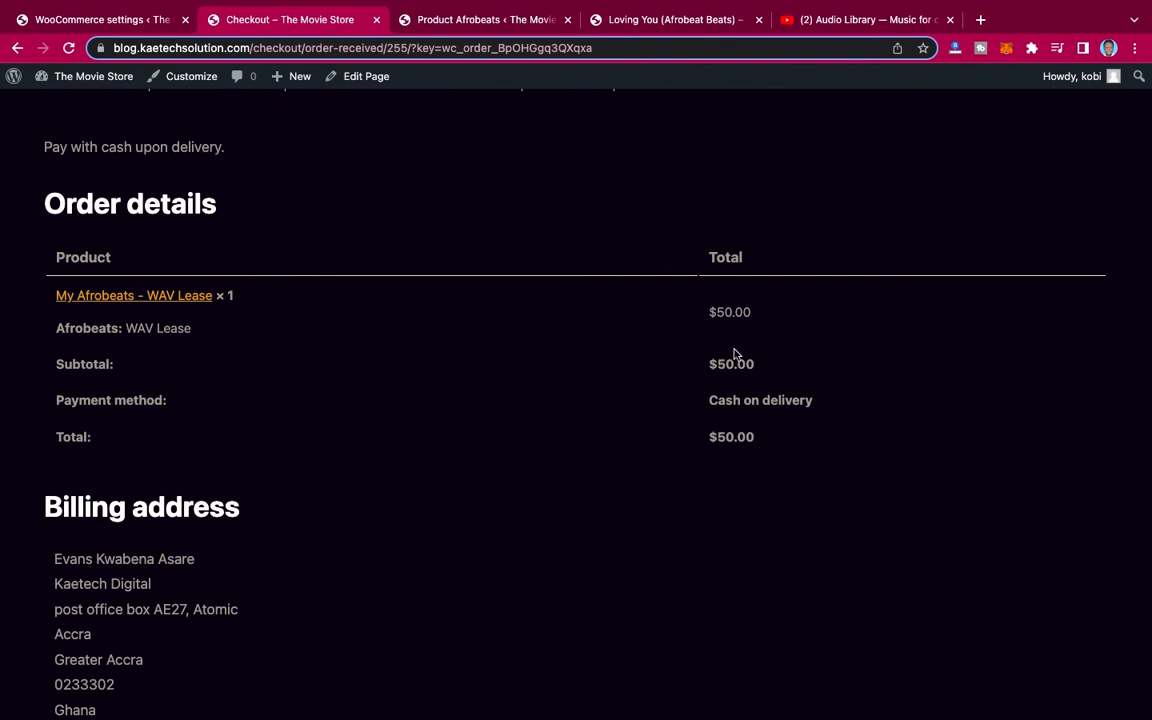
pyautogui.scroll(-4, 676, 445)
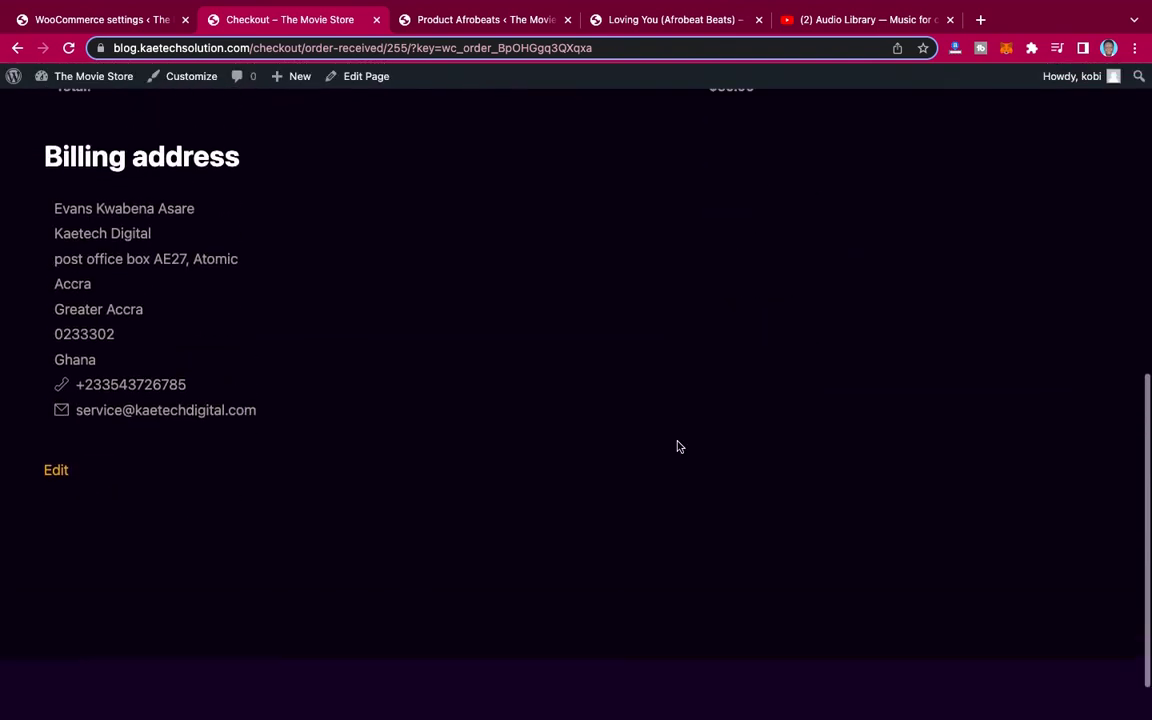
pyautogui.scroll(3, 676, 445)
pyautogui.scroll(1, 722, 365)
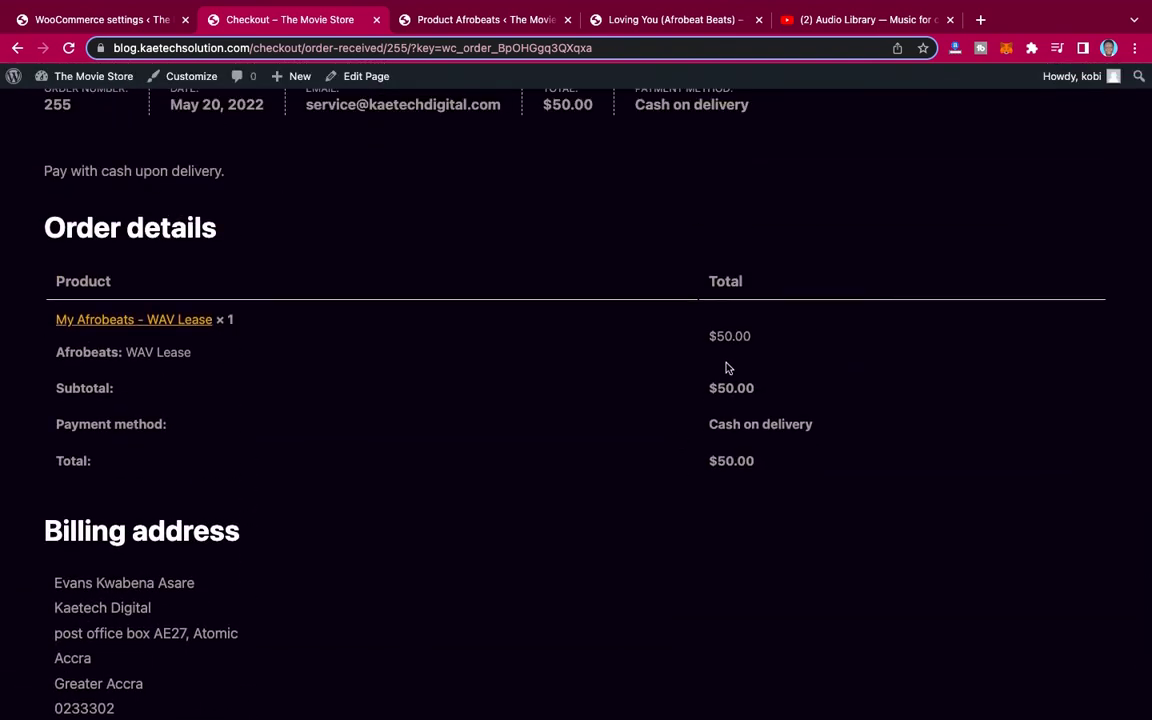
pyautogui.scroll(3, 724, 366)
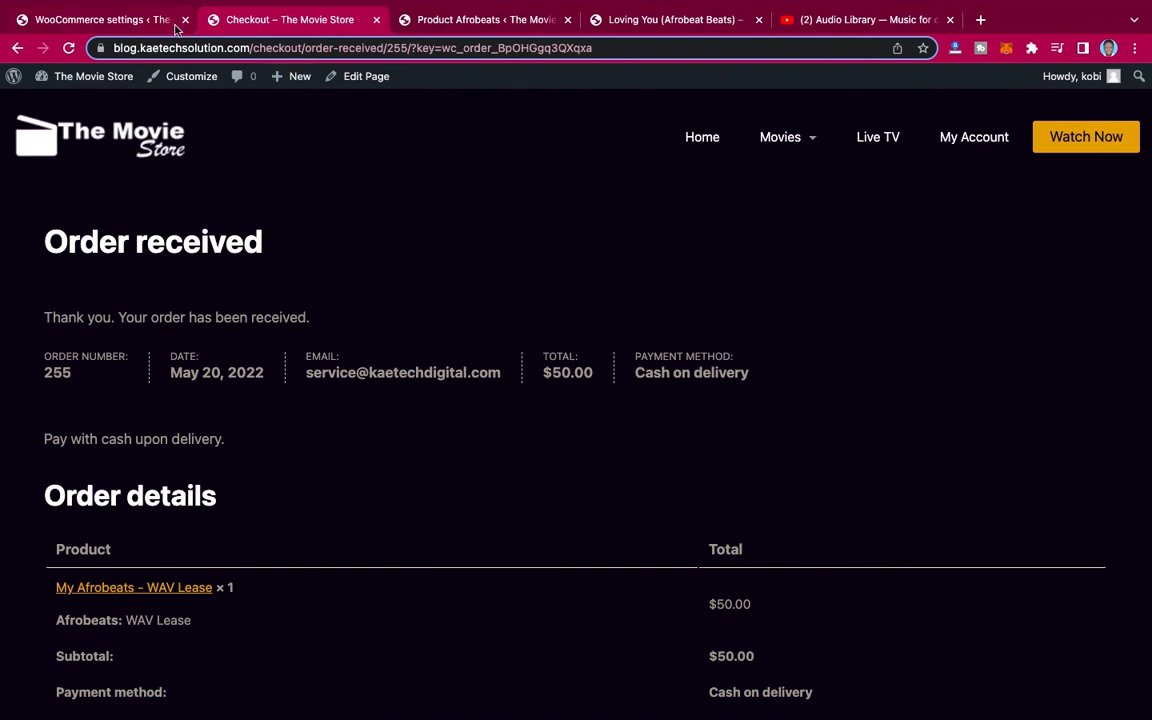
# Open the list of all products and view the live page of Loving You (Afrobeat Beats)
pyautogui.click(450, 25)
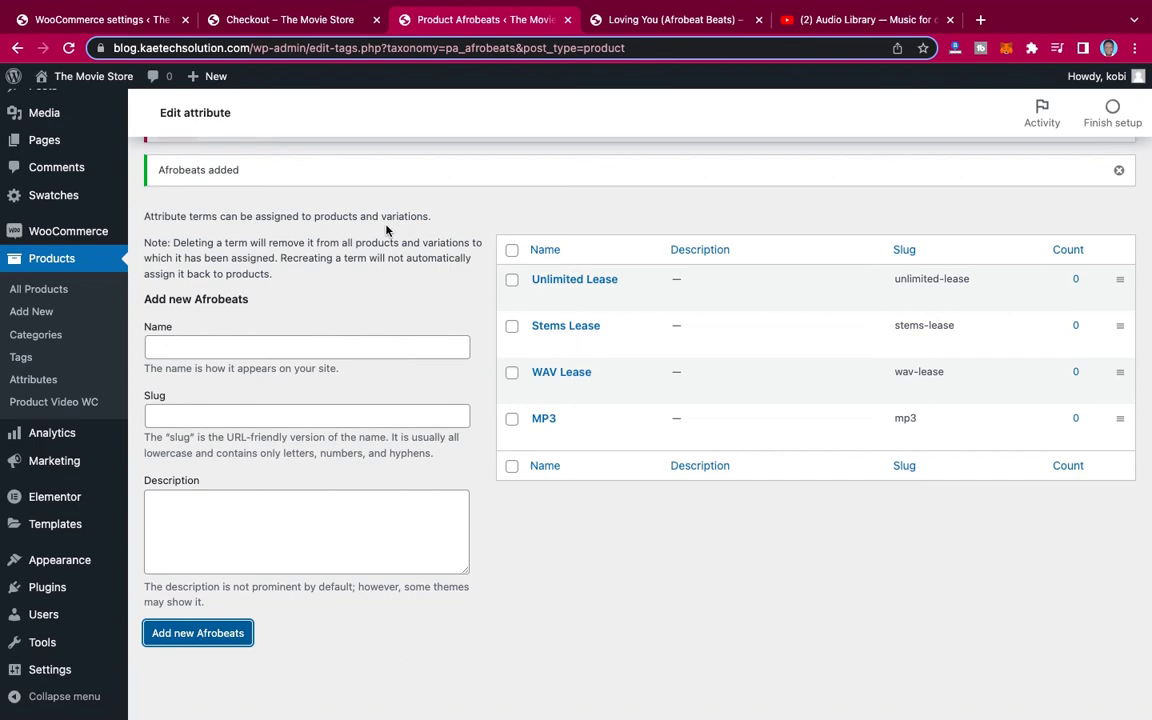
pyautogui.click(37, 289)
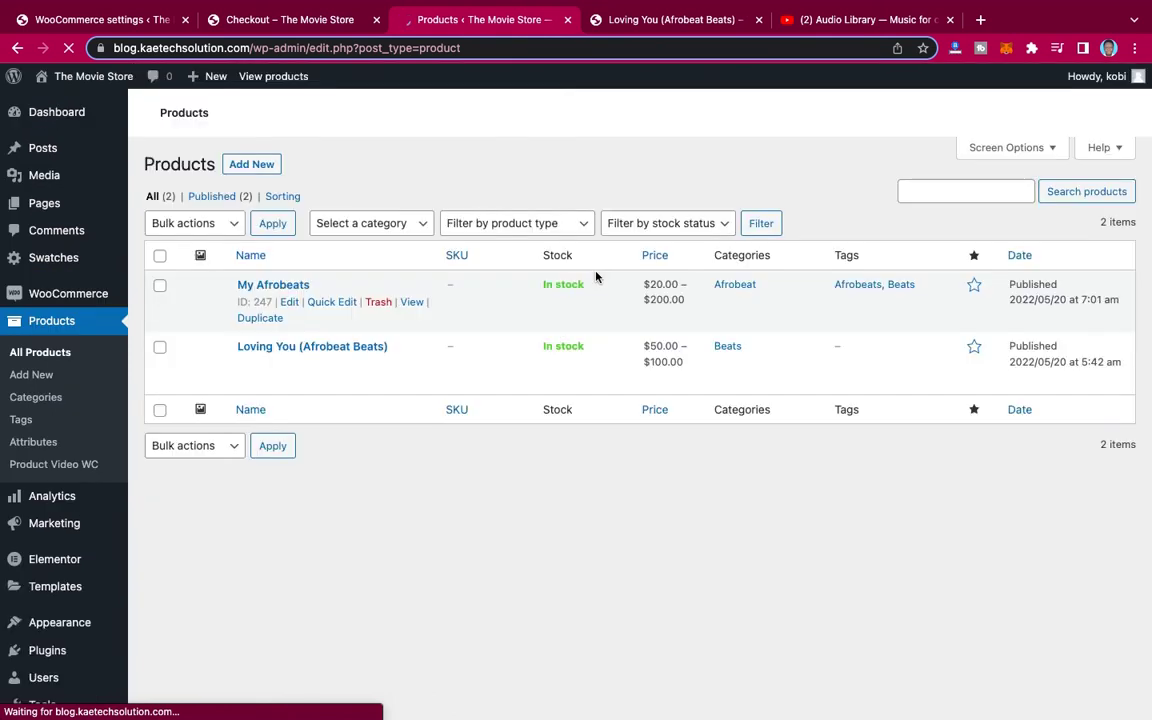
pyautogui.click(313, 347)
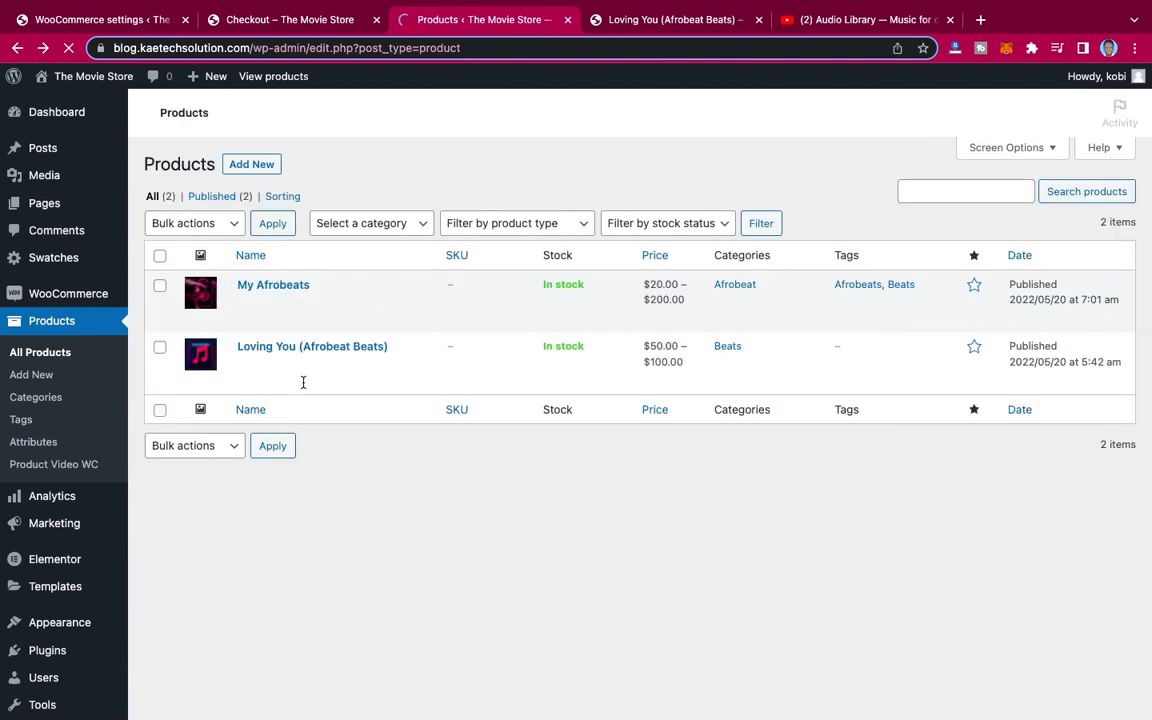
pyautogui.moveTo(270, 340)
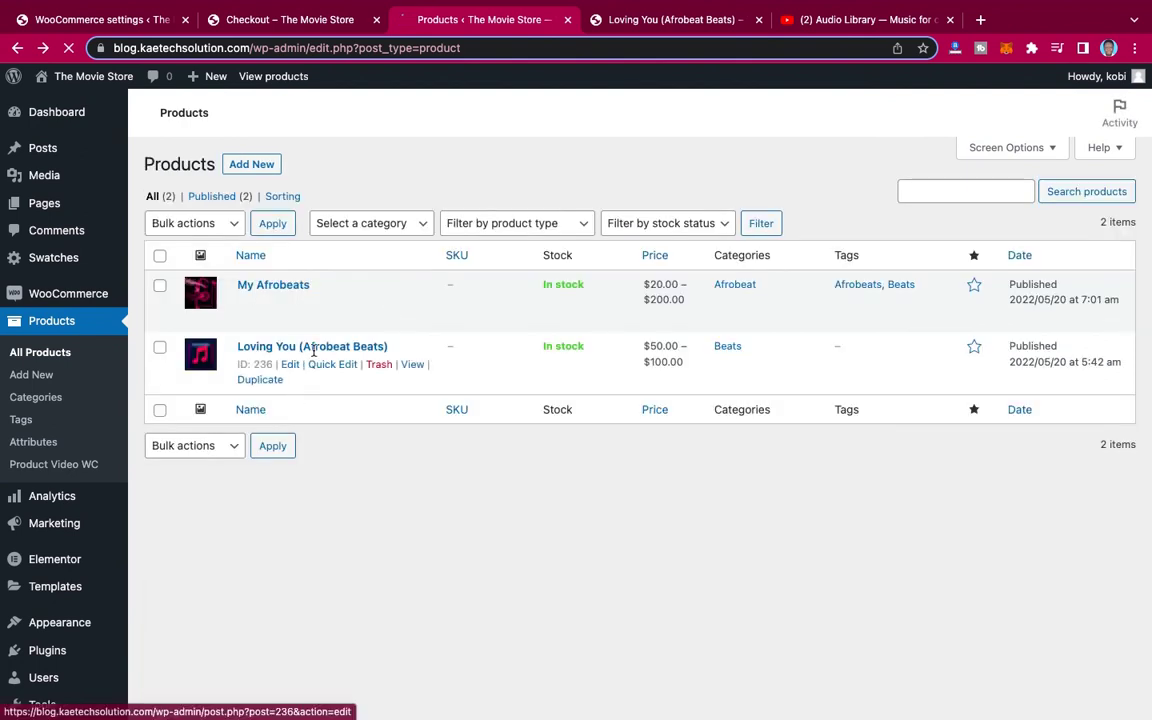
pyautogui.click(411, 362)
pyautogui.click(487, 434)
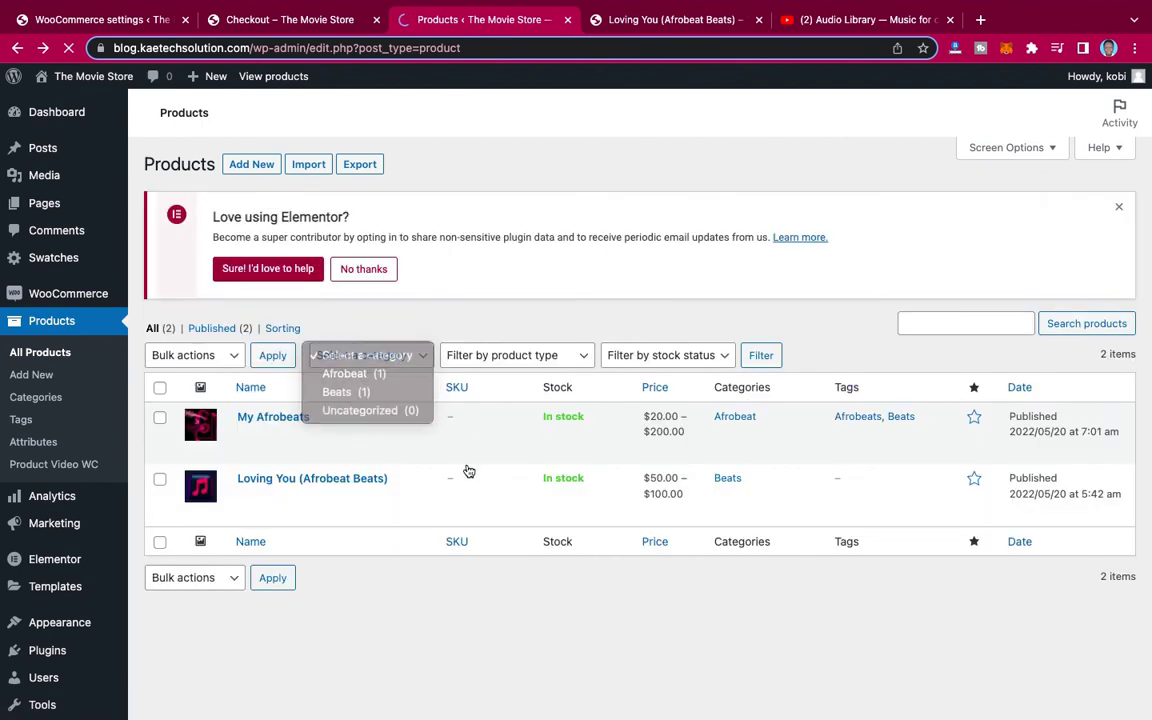
pyautogui.moveTo(361, 502)
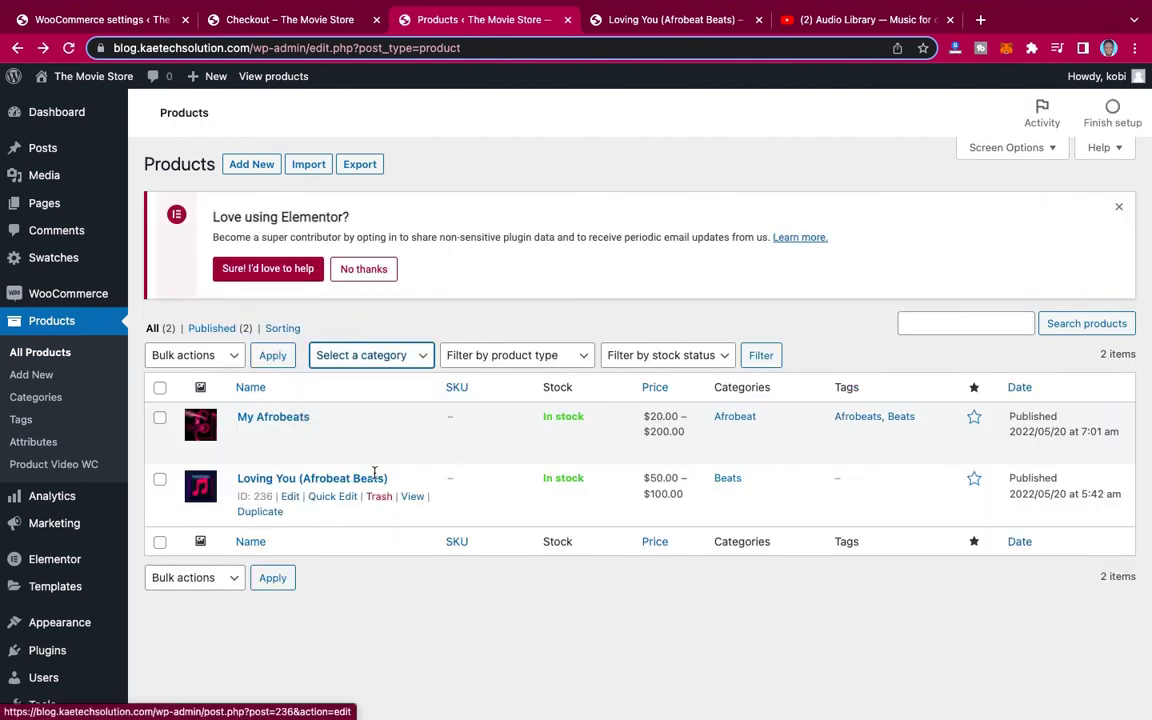
pyautogui.click(412, 497)
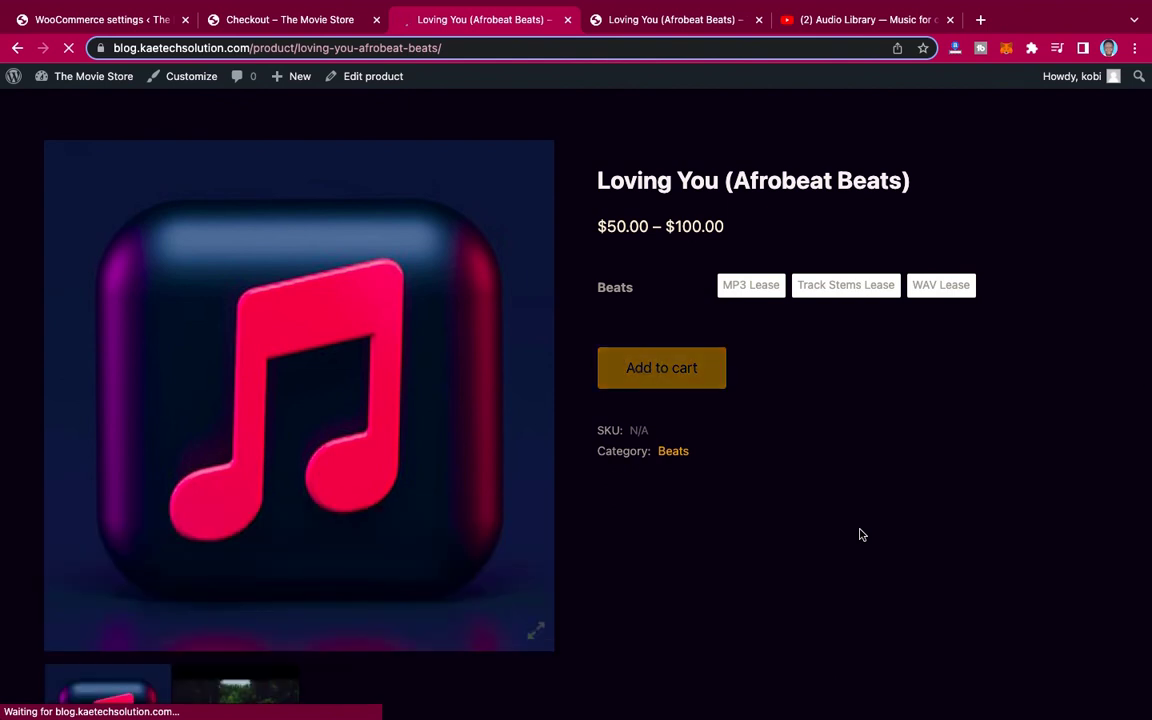
# Choose the Track Stems Lease option of Loving You (Afrobeat Beats) and add it to the cart
pyautogui.scroll(-2, 862, 534)
pyautogui.scroll(2, 863, 534)
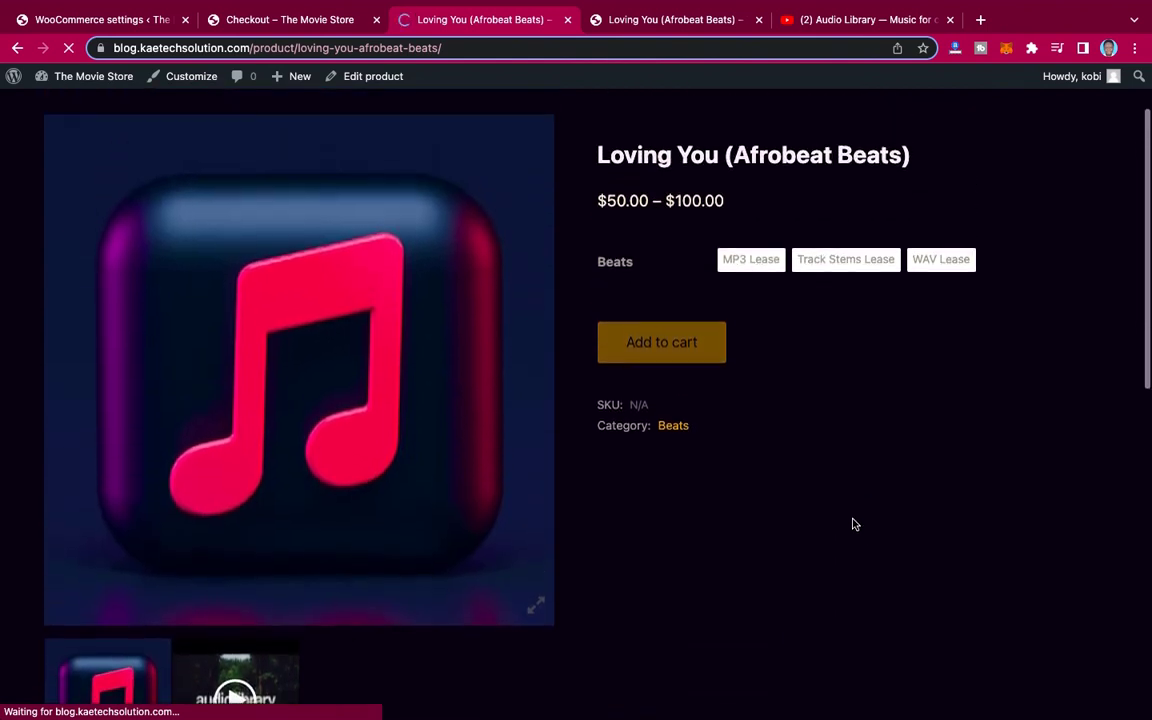
pyautogui.click(857, 266)
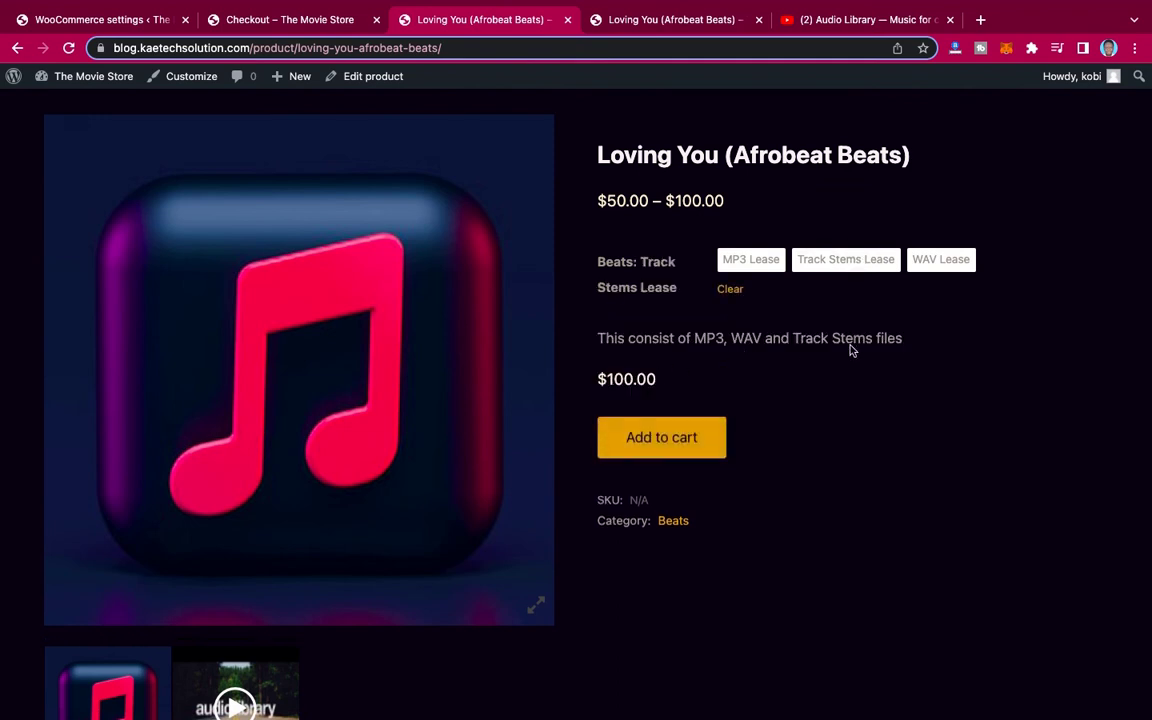
pyautogui.click(689, 440)
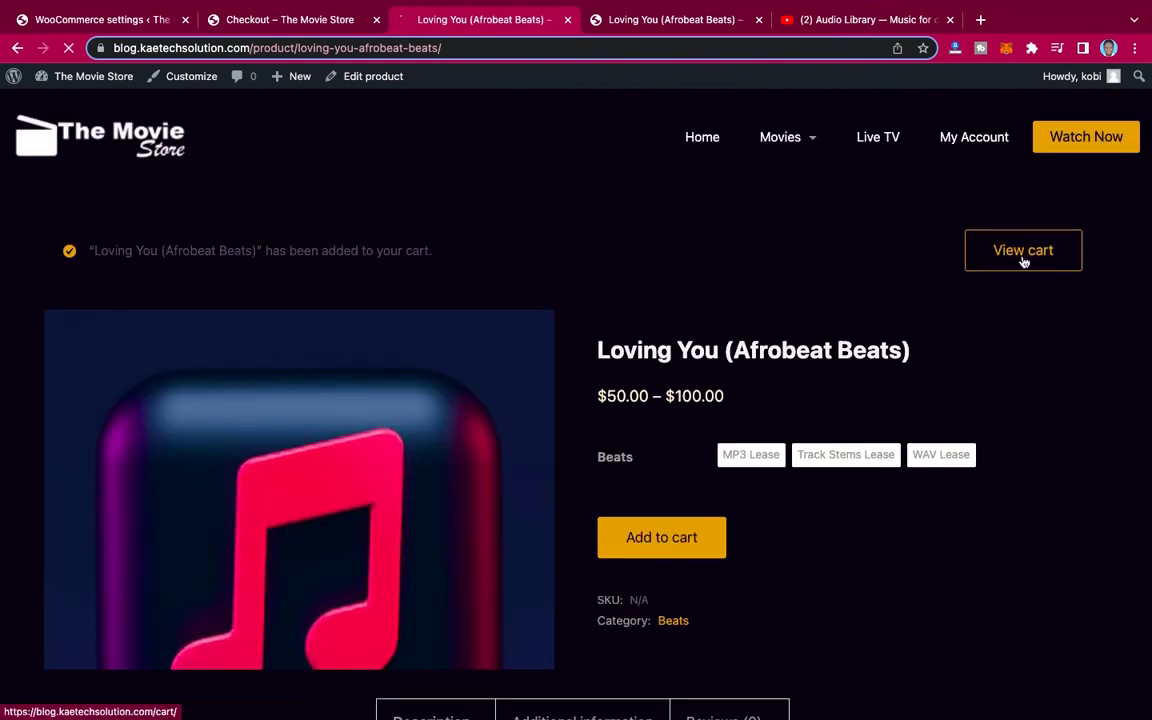
# Open the cart, proceed to checkout and place the Loving You (Afrobeat Beats) Track Stems Lease order with Cash on delivery
pyautogui.click(1024, 262)
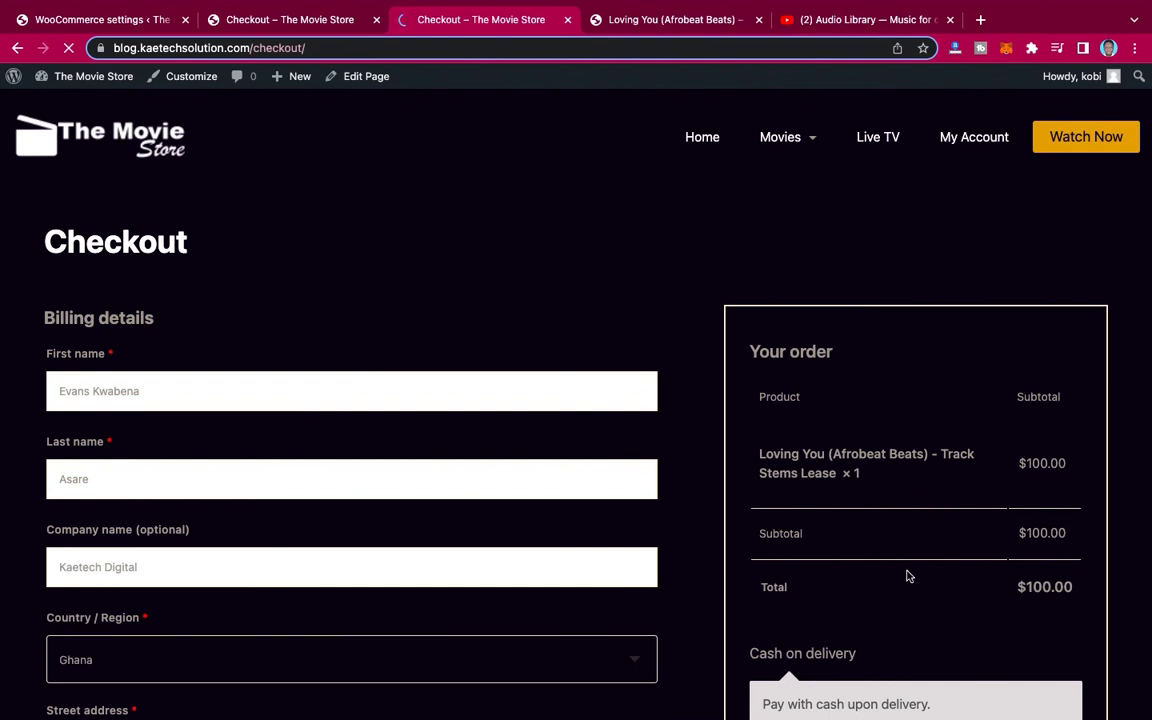
pyautogui.scroll(-3, 905, 576)
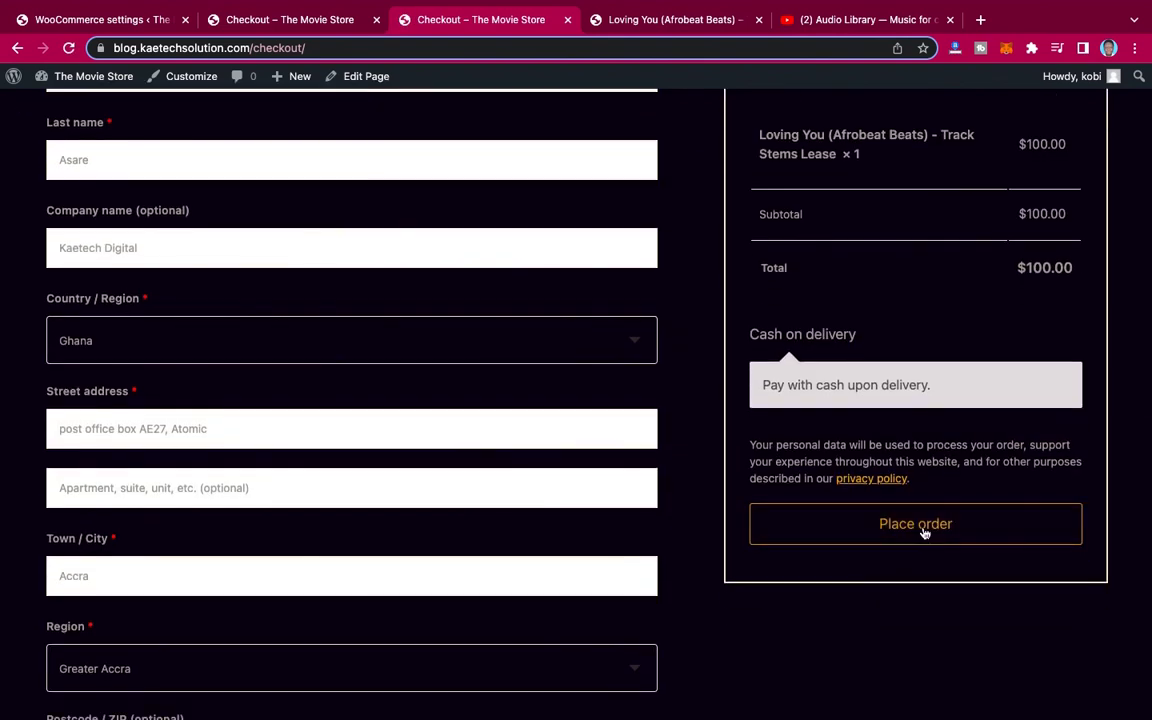
pyautogui.click(922, 530)
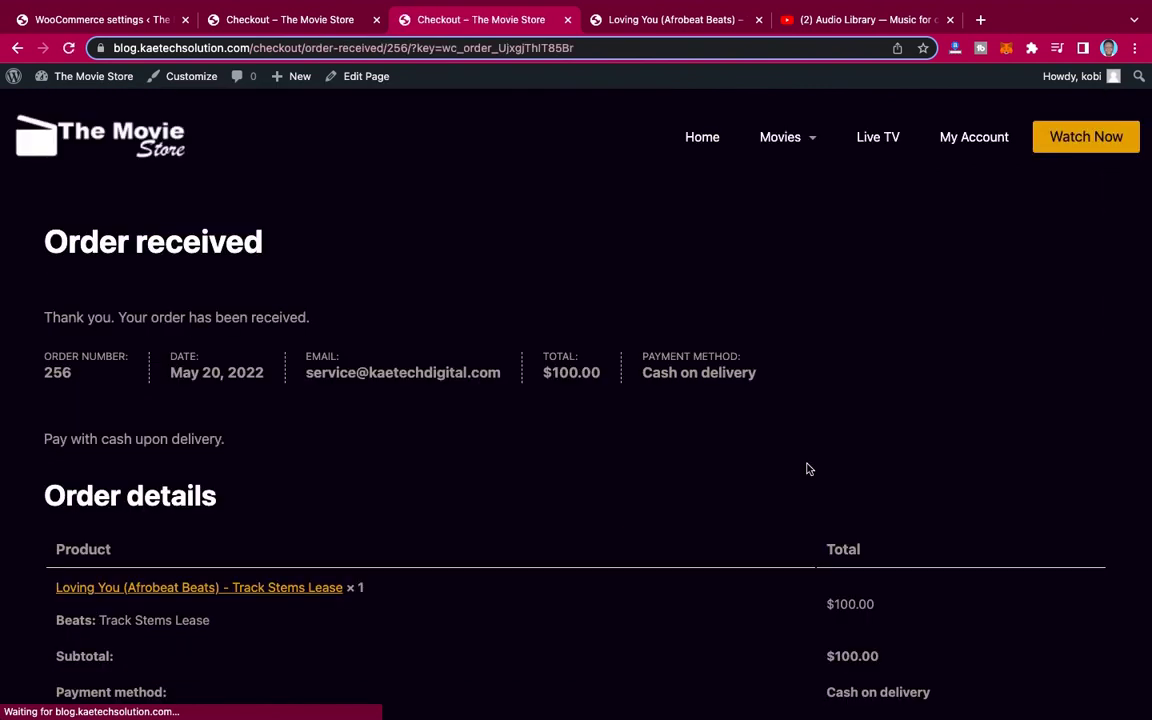
# Review the order received page for the Track Stems Lease, including the order details and billing address
pyautogui.scroll(-3, 808, 468)
pyautogui.scroll(-2, 808, 468)
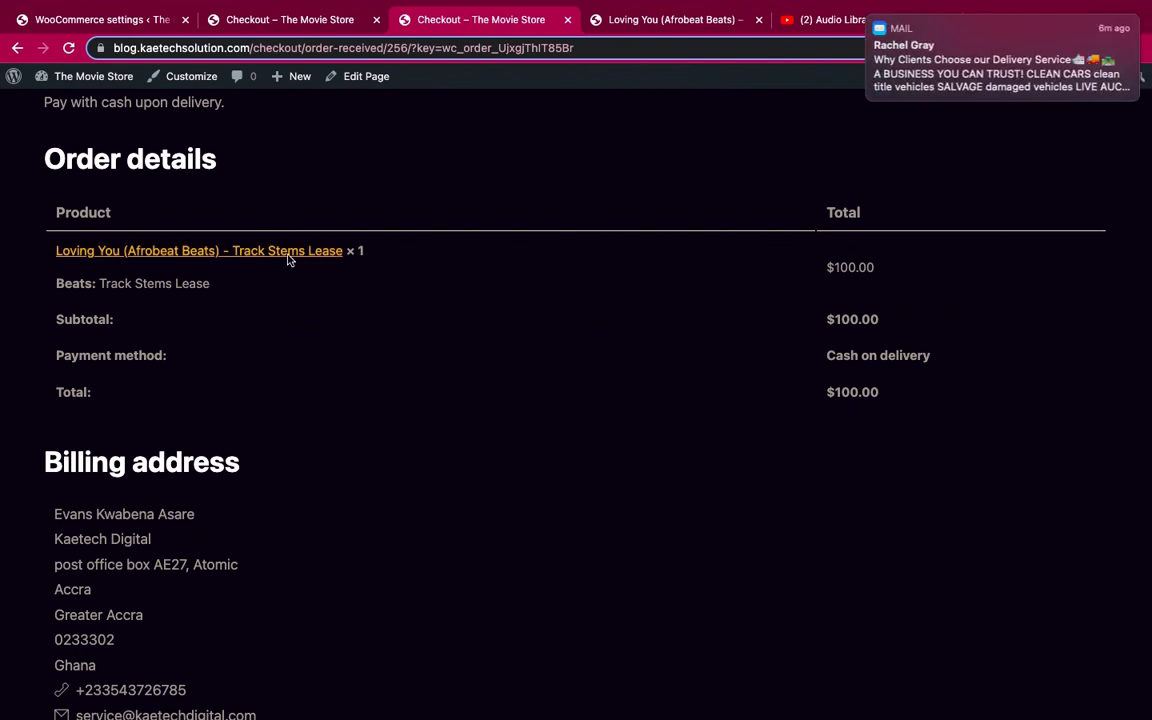
pyautogui.click(869, 20)
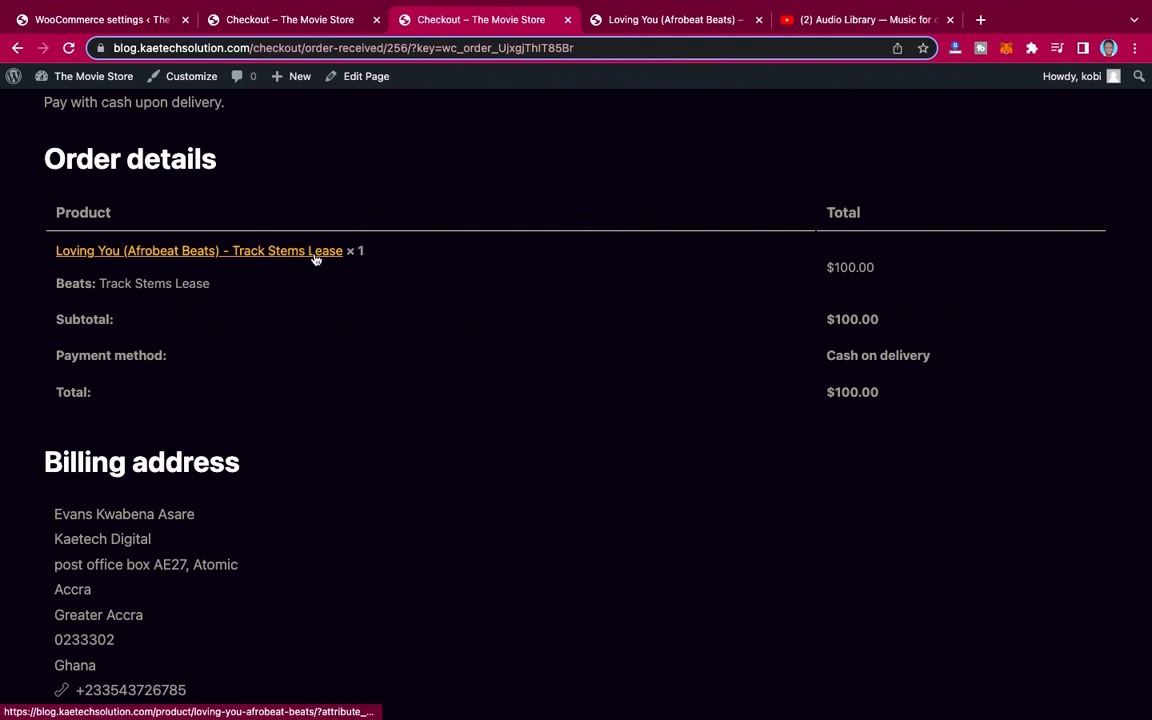
pyautogui.scroll(5, 457, 216)
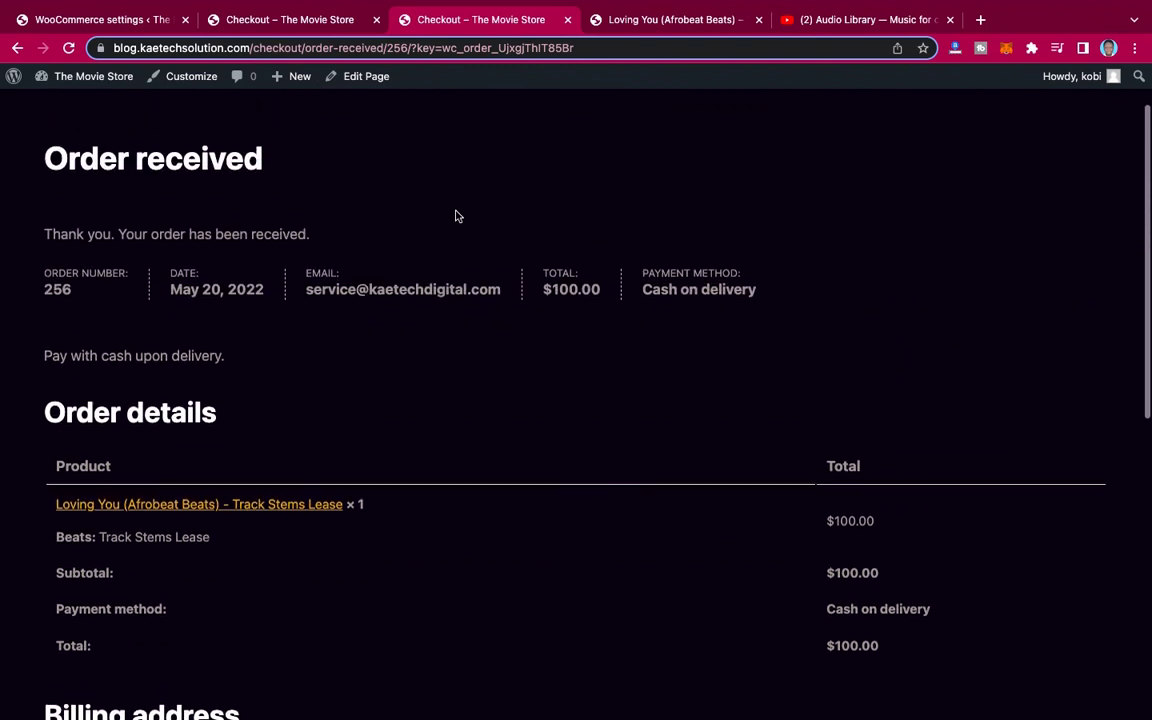
pyautogui.scroll(2, 455, 216)
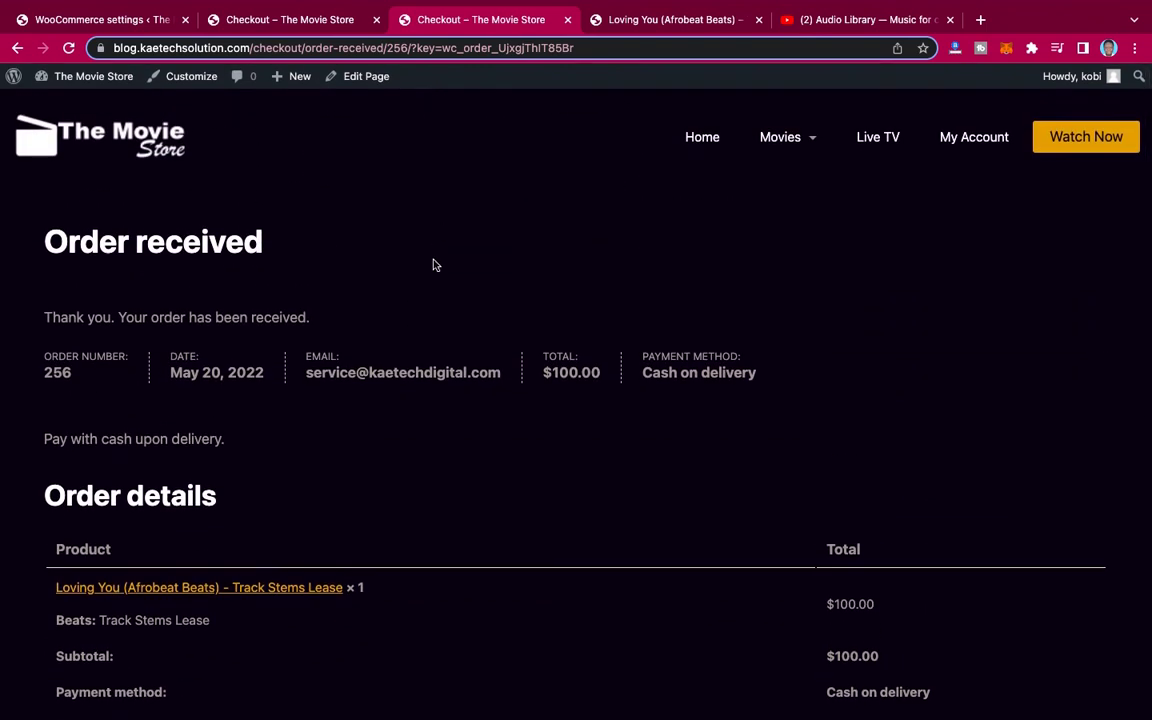
pyautogui.scroll(-5, 435, 264)
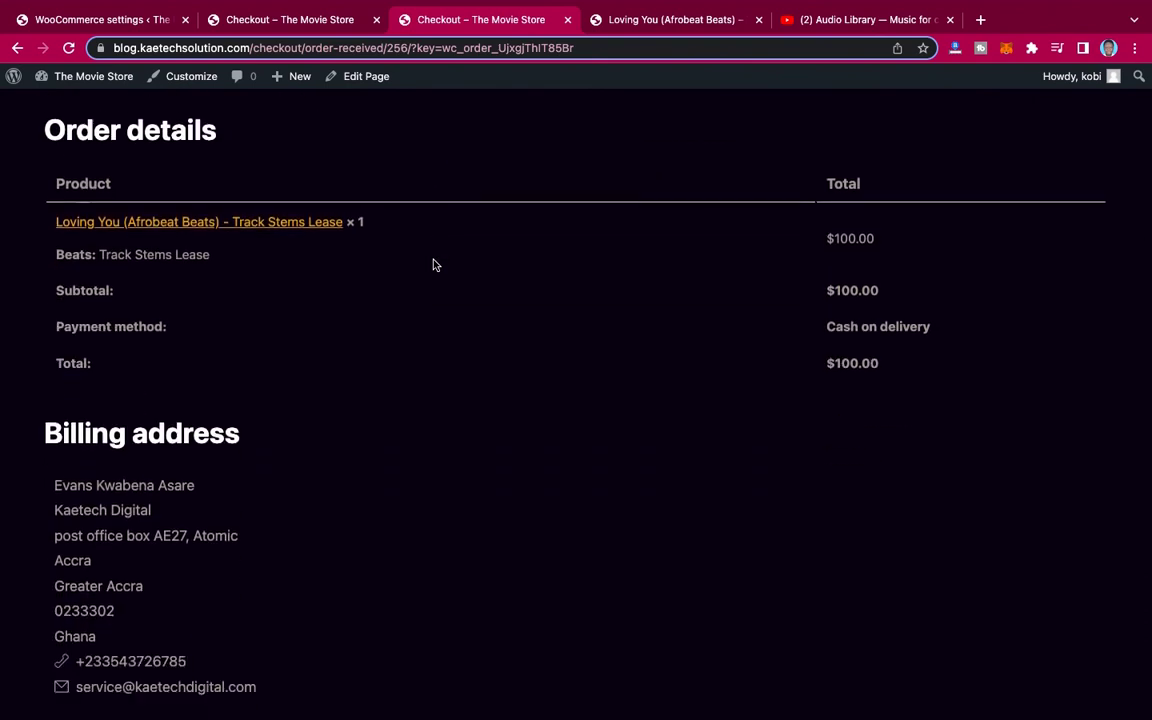
pyautogui.scroll(5, 433, 264)
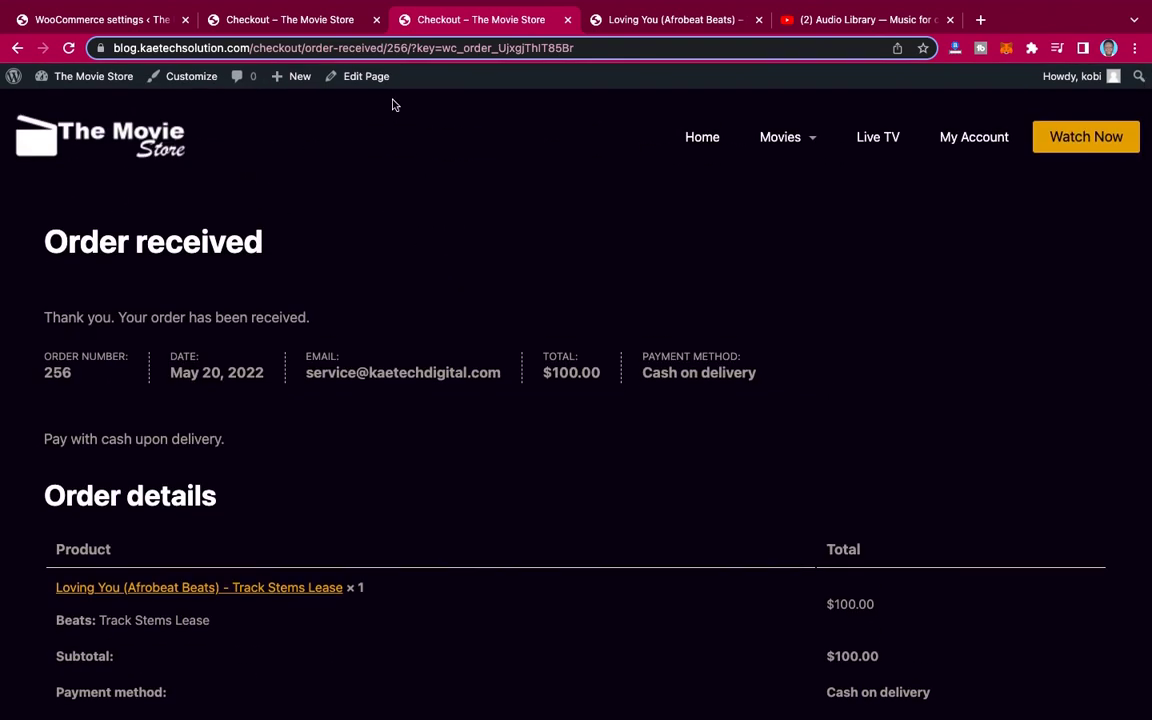
# Leave the Loving You order and close its page, and return from the earlier order to the My Afrobeats product page
pyautogui.moveTo(586, 47); pyautogui.dragTo(253, 44)
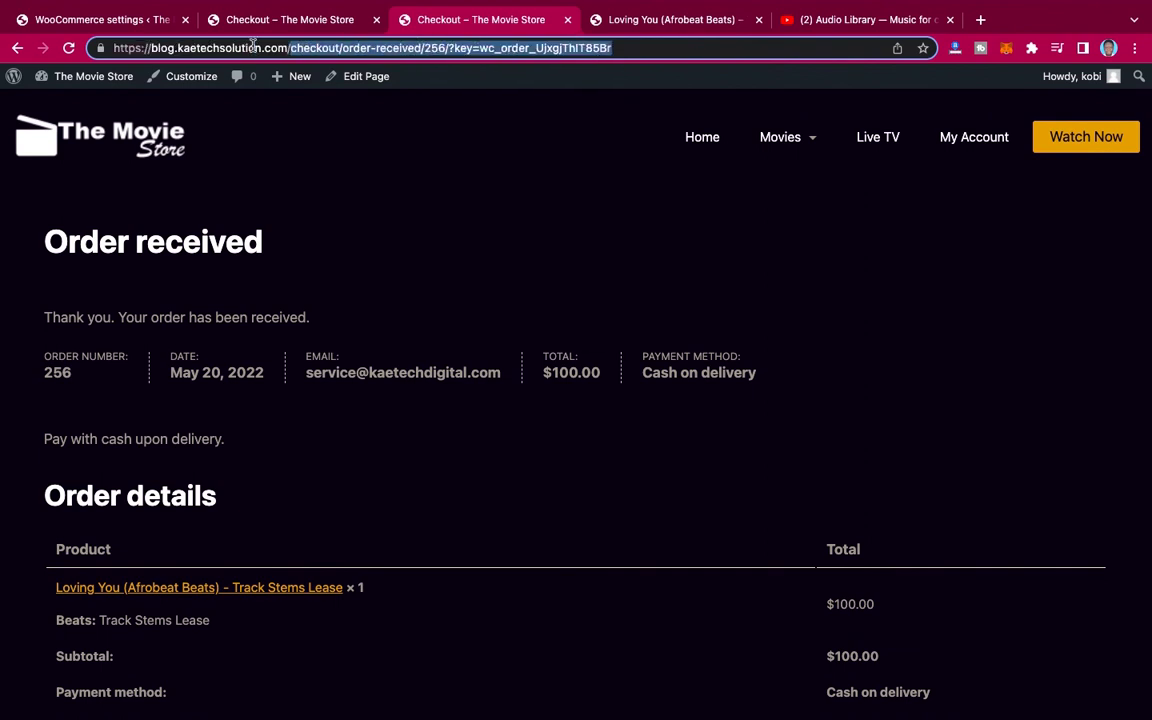
pyautogui.click(18, 48)
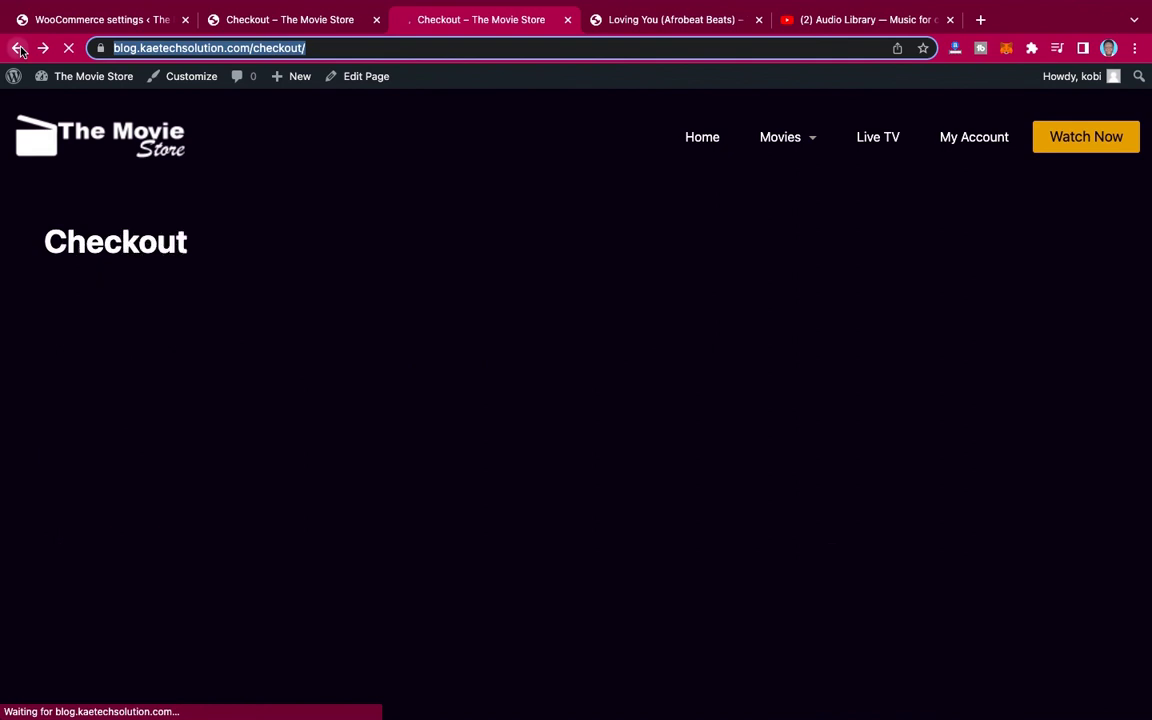
pyautogui.click(18, 48)
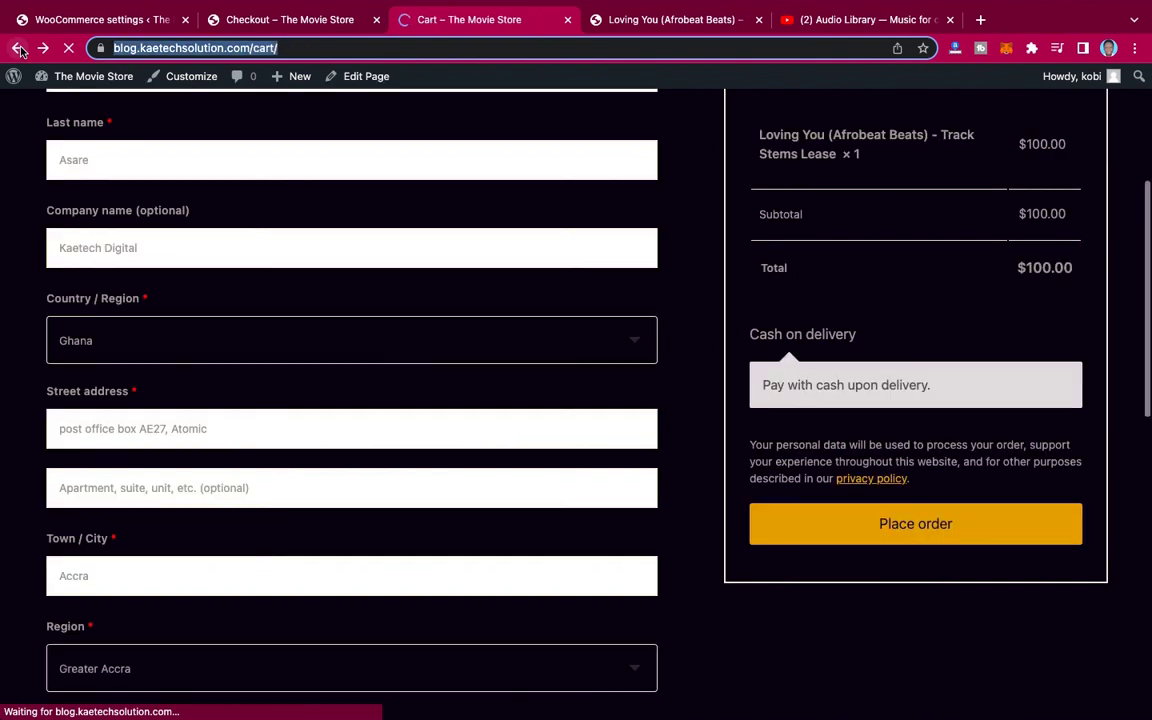
pyautogui.click(18, 48)
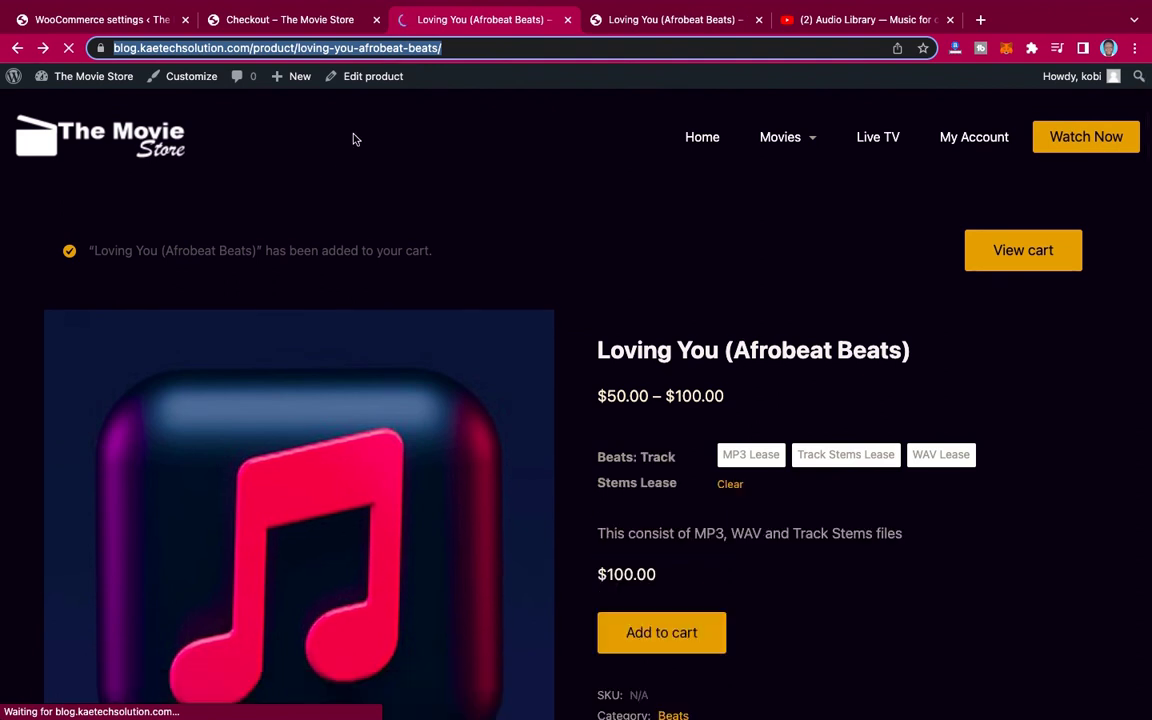
pyautogui.click(568, 20)
pyautogui.click(309, 22)
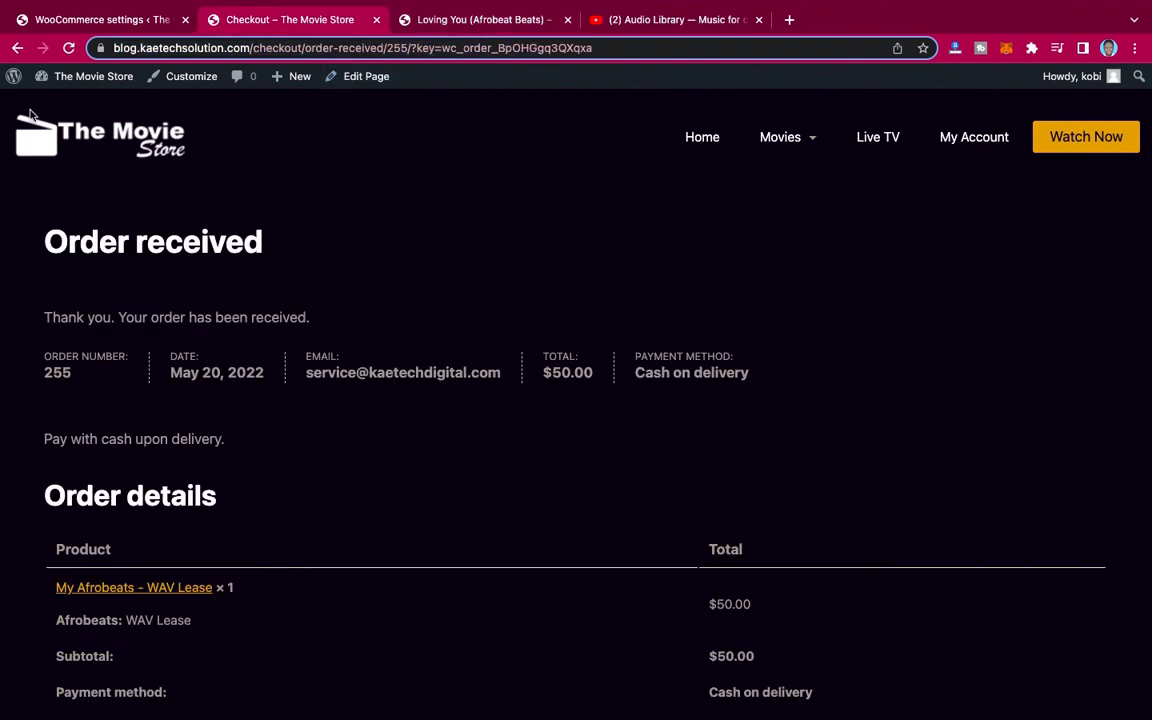
pyautogui.click(17, 50)
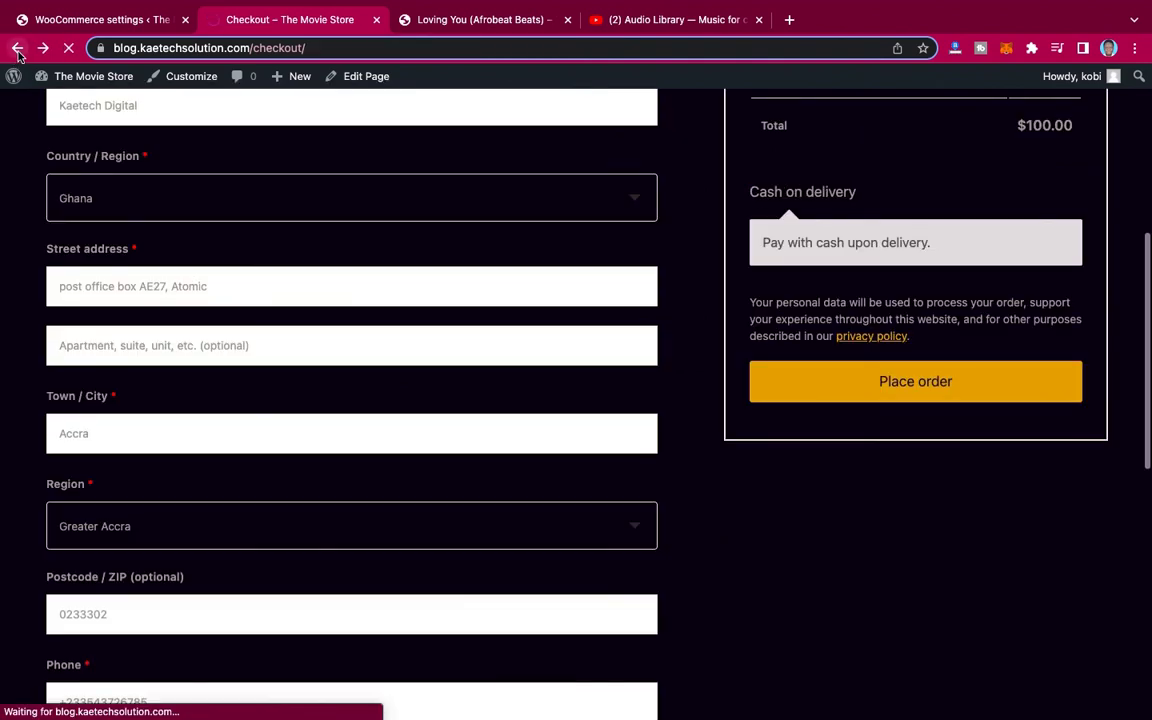
pyautogui.click(17, 50)
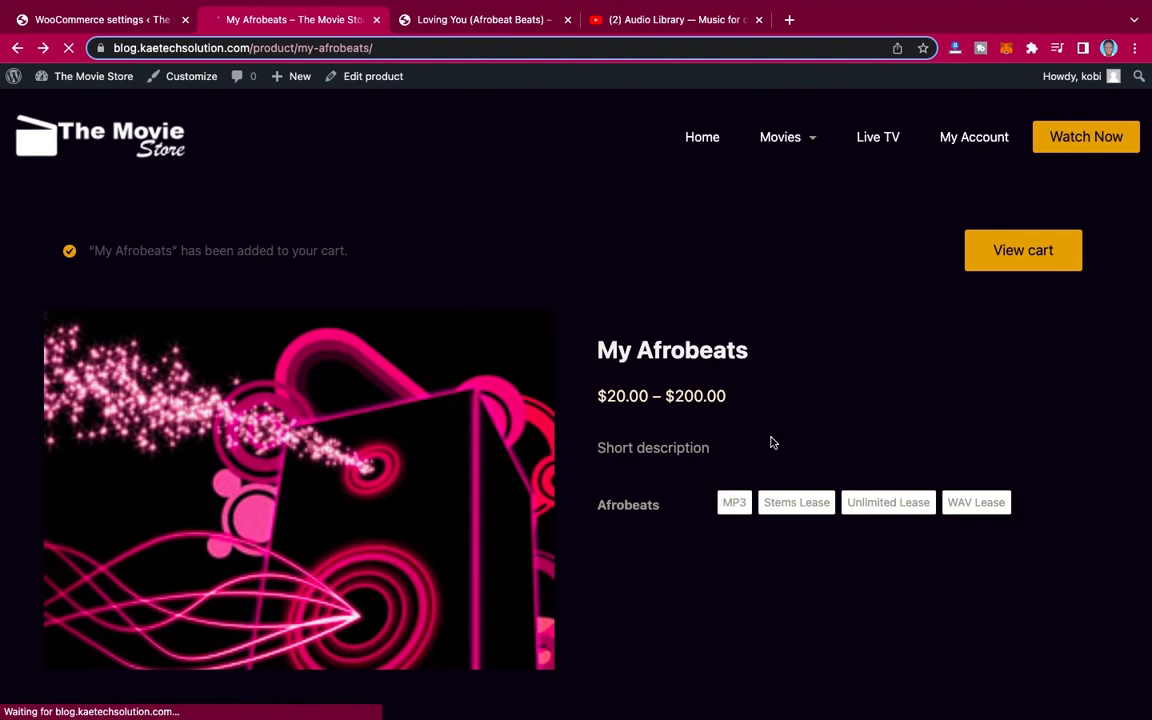
# Add the Unlimited Lease option of My Afrobeats to the cart and place the order with Cash on delivery
pyautogui.scroll(-1, 773, 443)
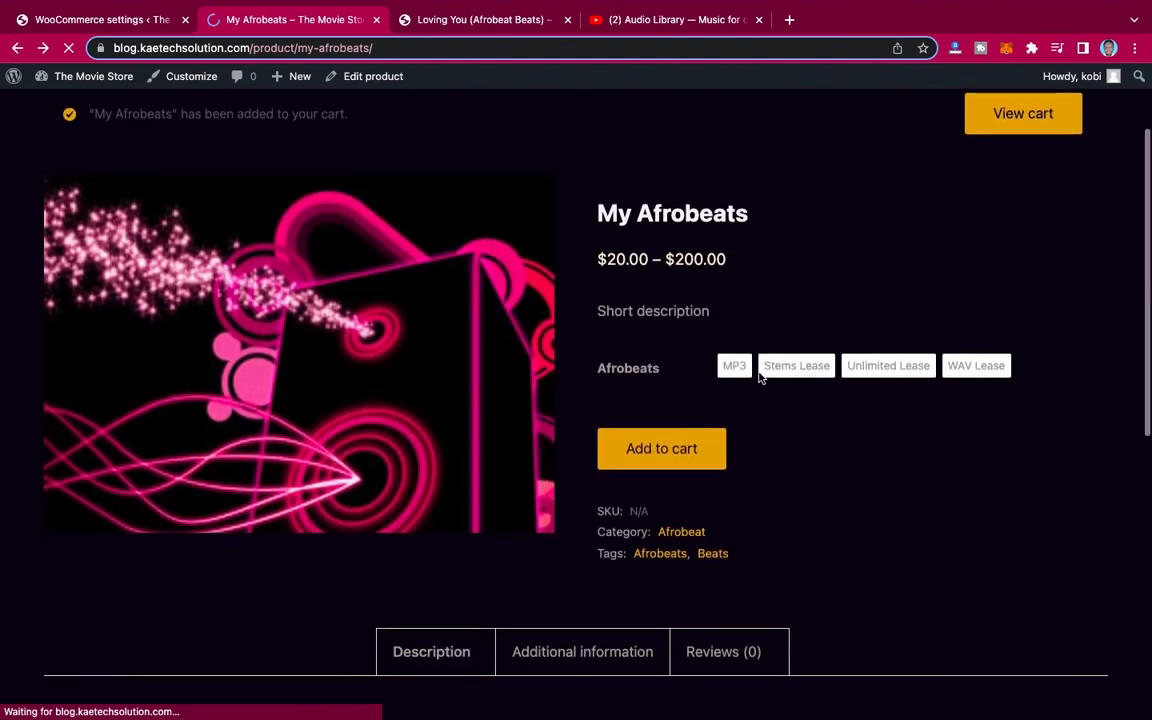
pyautogui.click(890, 368)
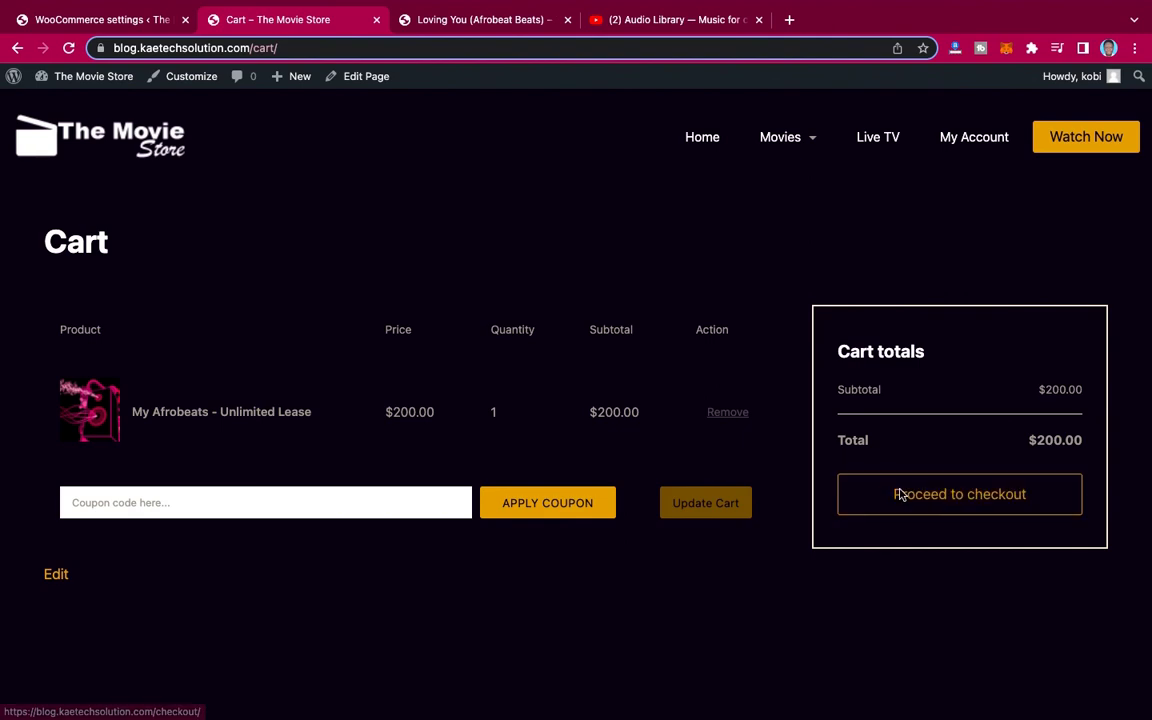
pyautogui.click(945, 500)
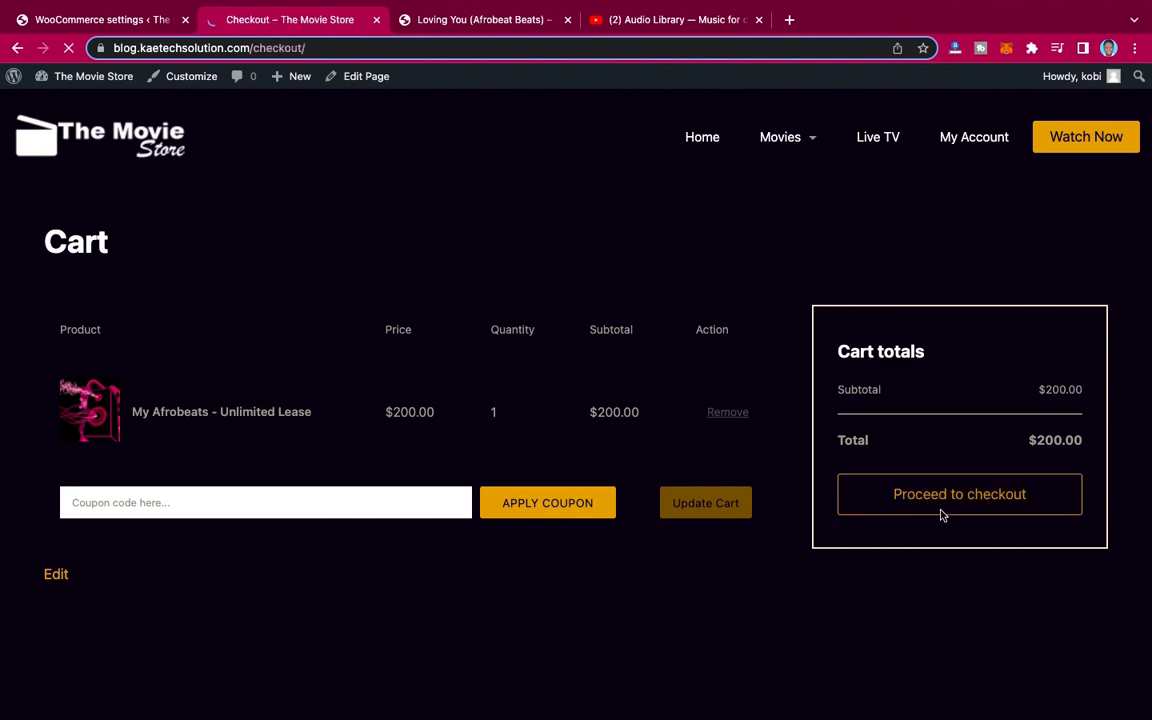
pyautogui.scroll(-5, 805, 481)
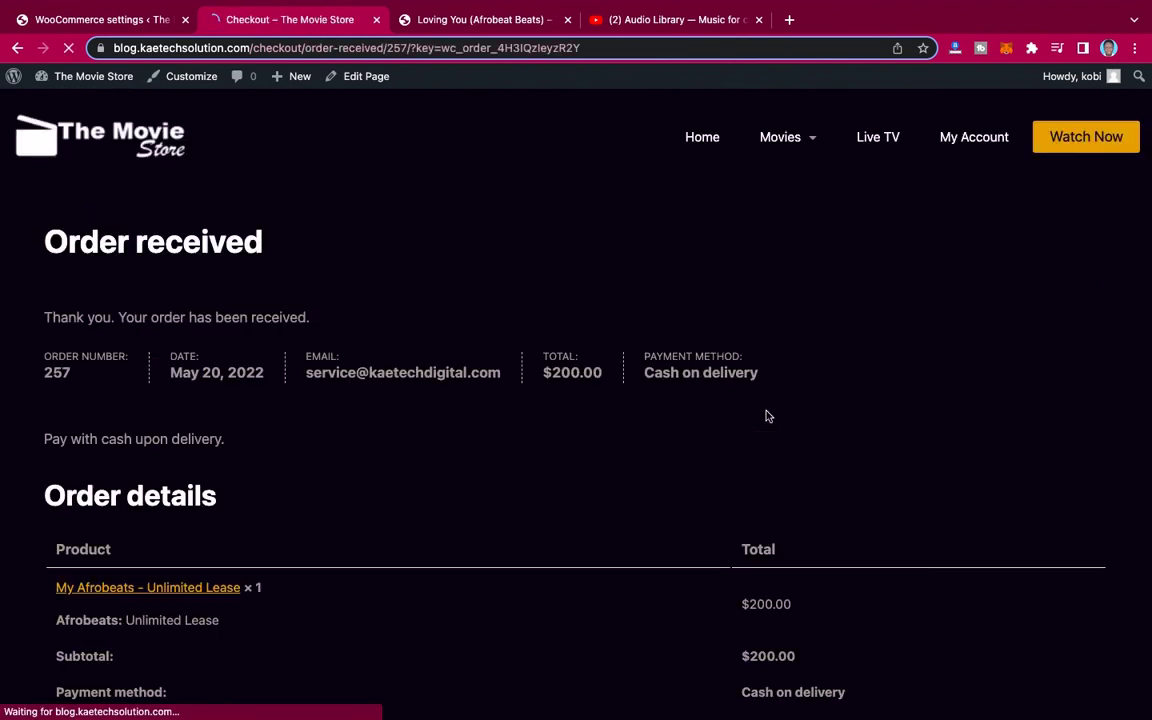
# Review the My Afrobeats Unlimited Lease order details, payment method and billing address on the order received page
pyautogui.scroll(-3, 767, 416)
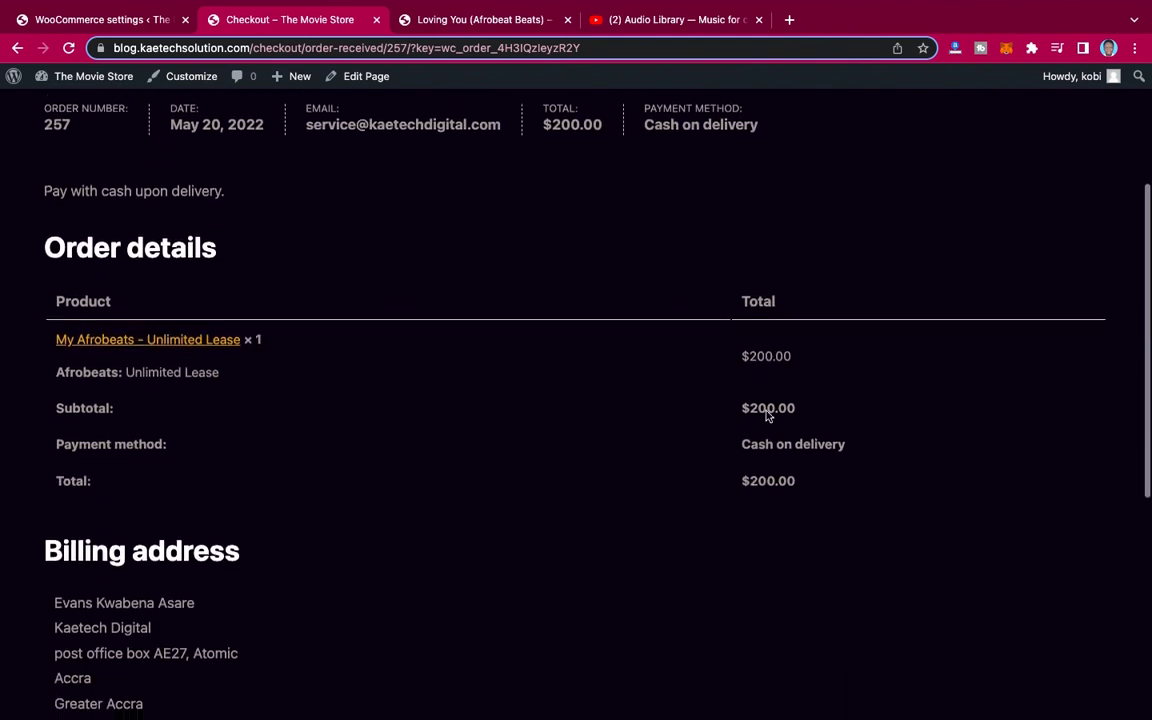
pyautogui.scroll(-1, 767, 416)
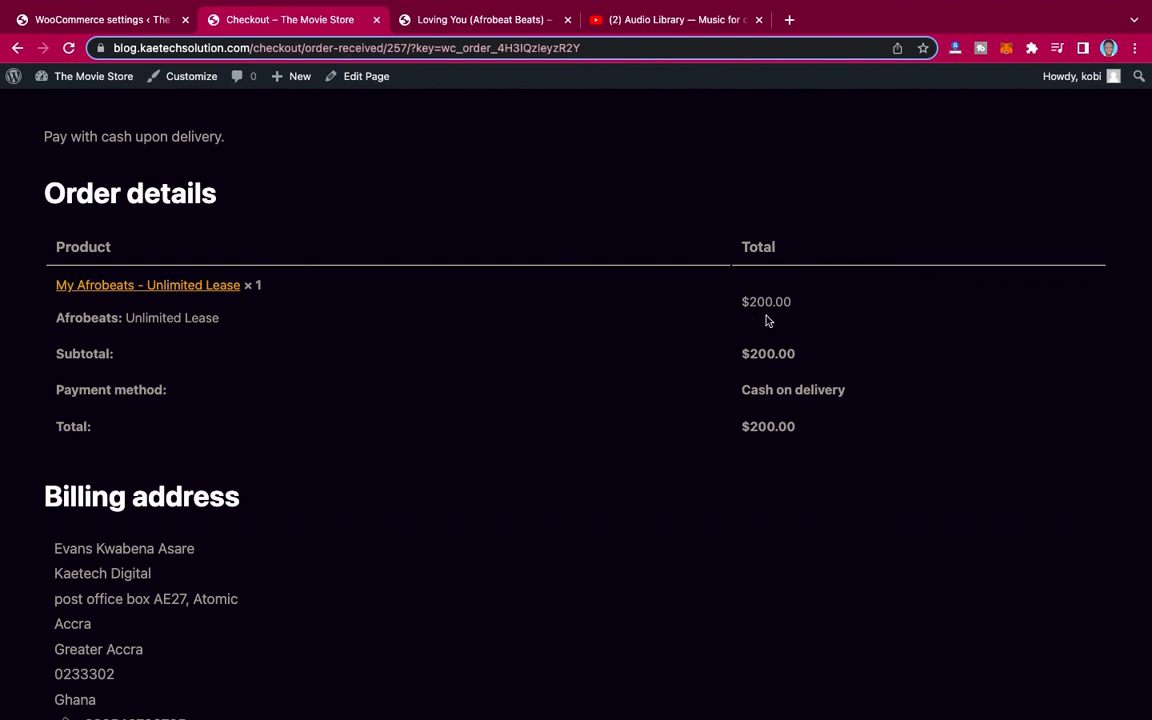
pyautogui.scroll(-4, 463, 381)
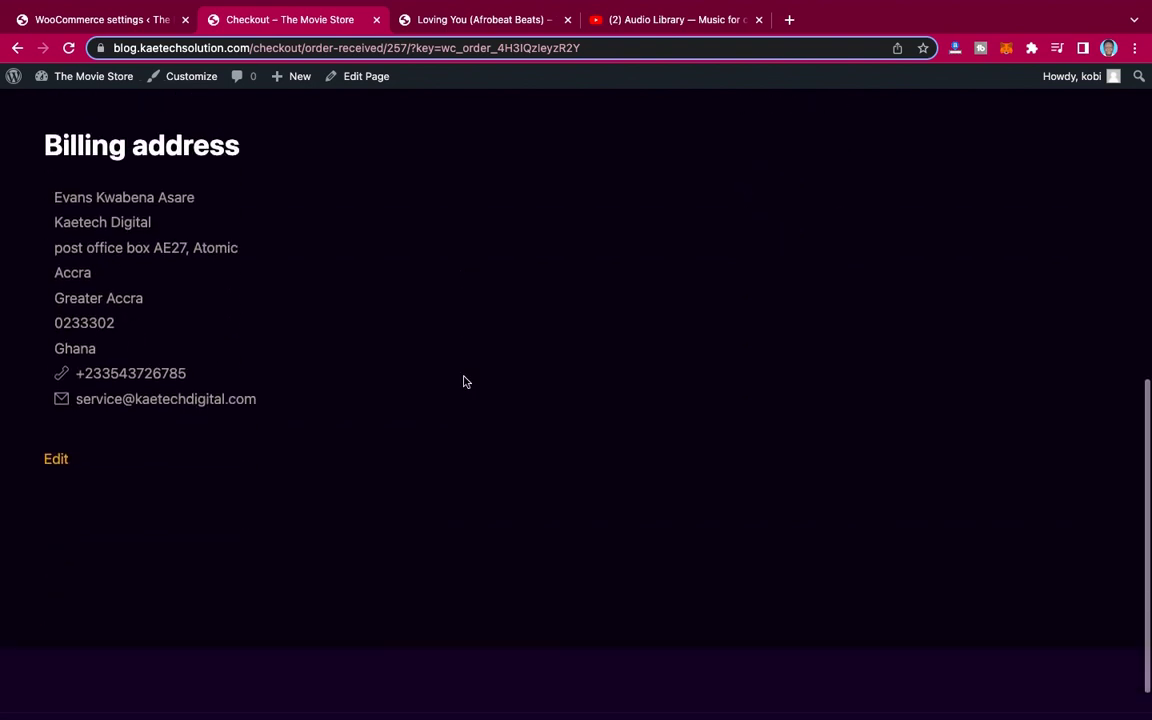
pyautogui.scroll(4, 463, 381)
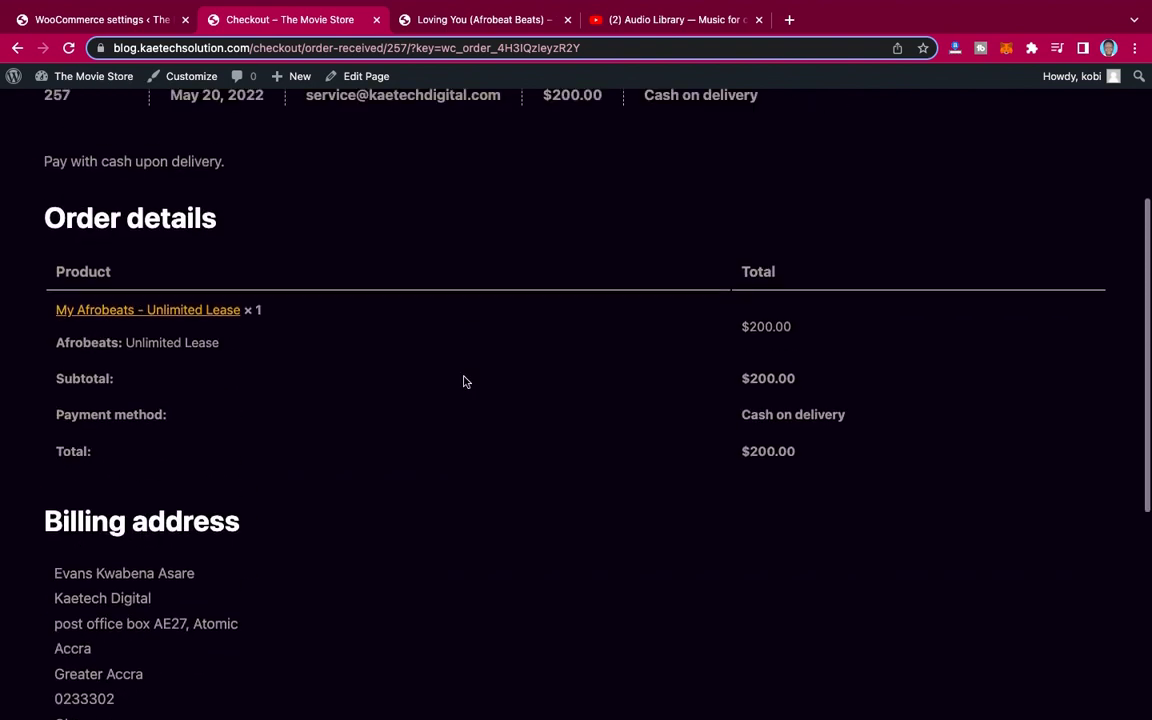
# View the product page of the ordered Unlimited Lease and open the Orders list of the customer account
pyautogui.click(194, 314)
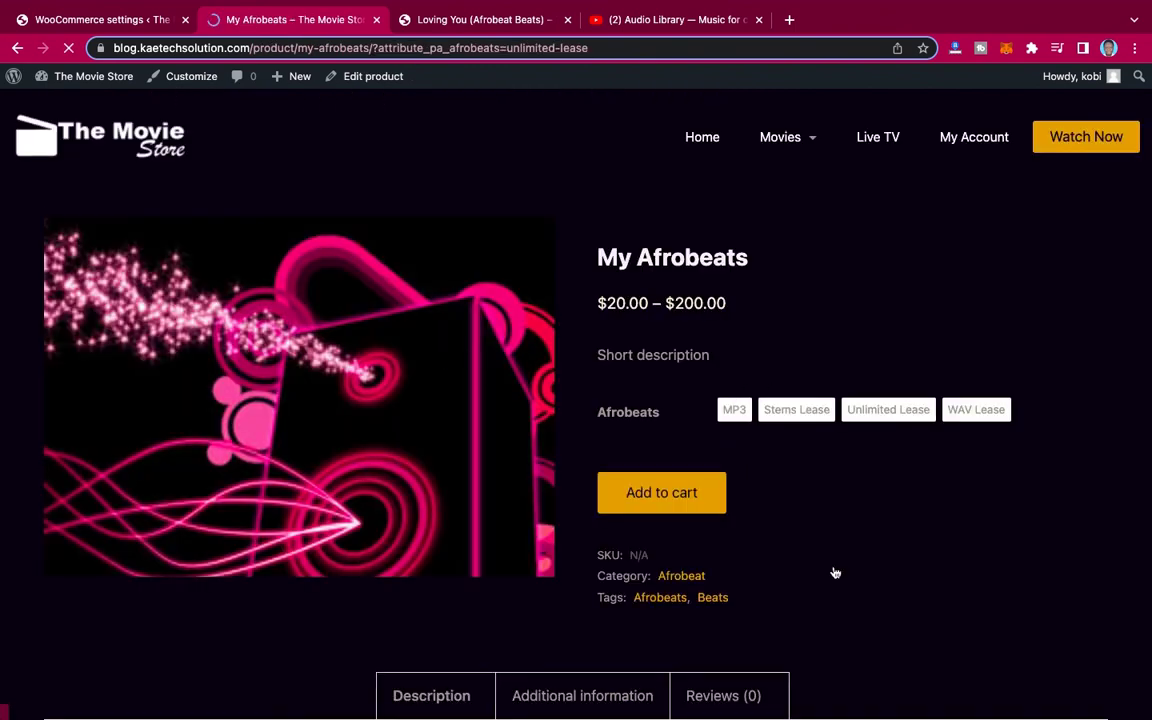
pyautogui.scroll(-2, 834, 572)
pyautogui.scroll(2, 834, 572)
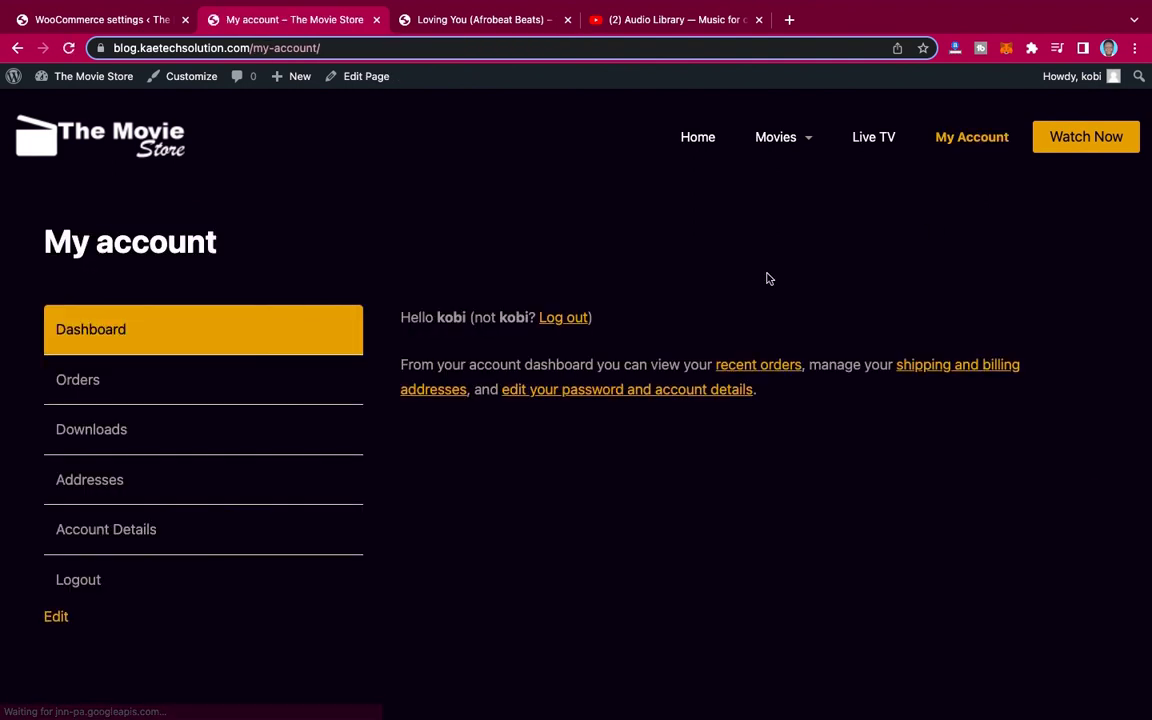
pyautogui.click(100, 380)
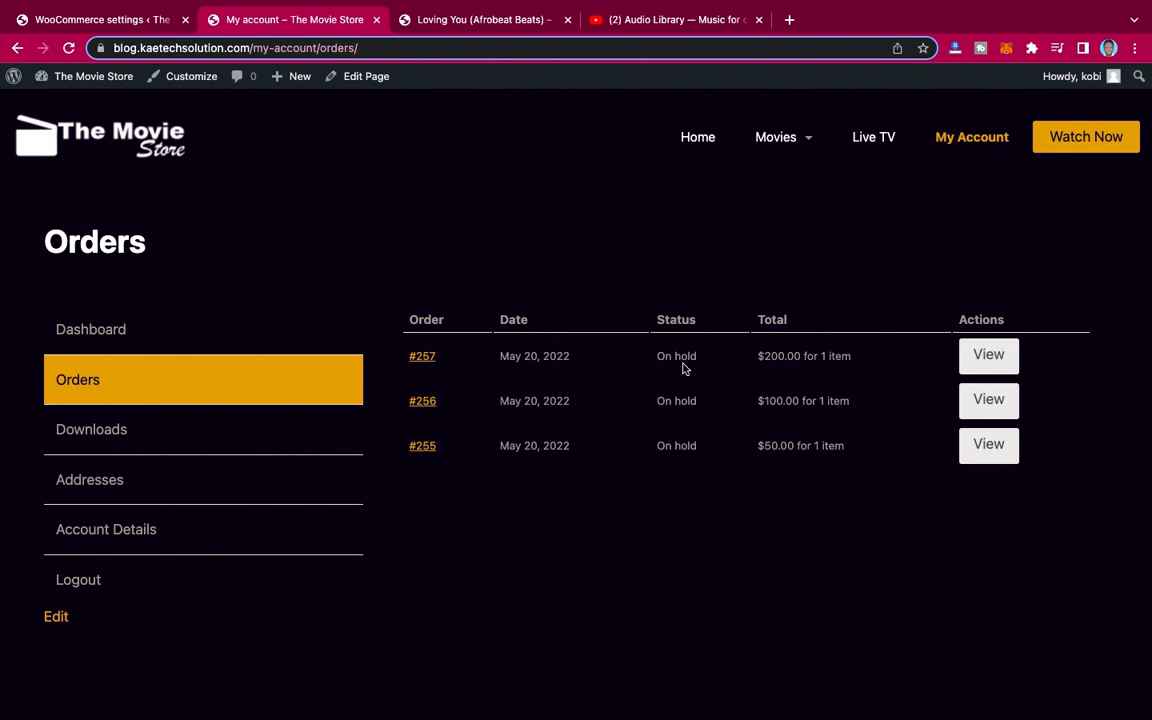
# Change the status of all three WooCommerce orders to completed with a bulk action in the store admin
pyautogui.click(100, 20)
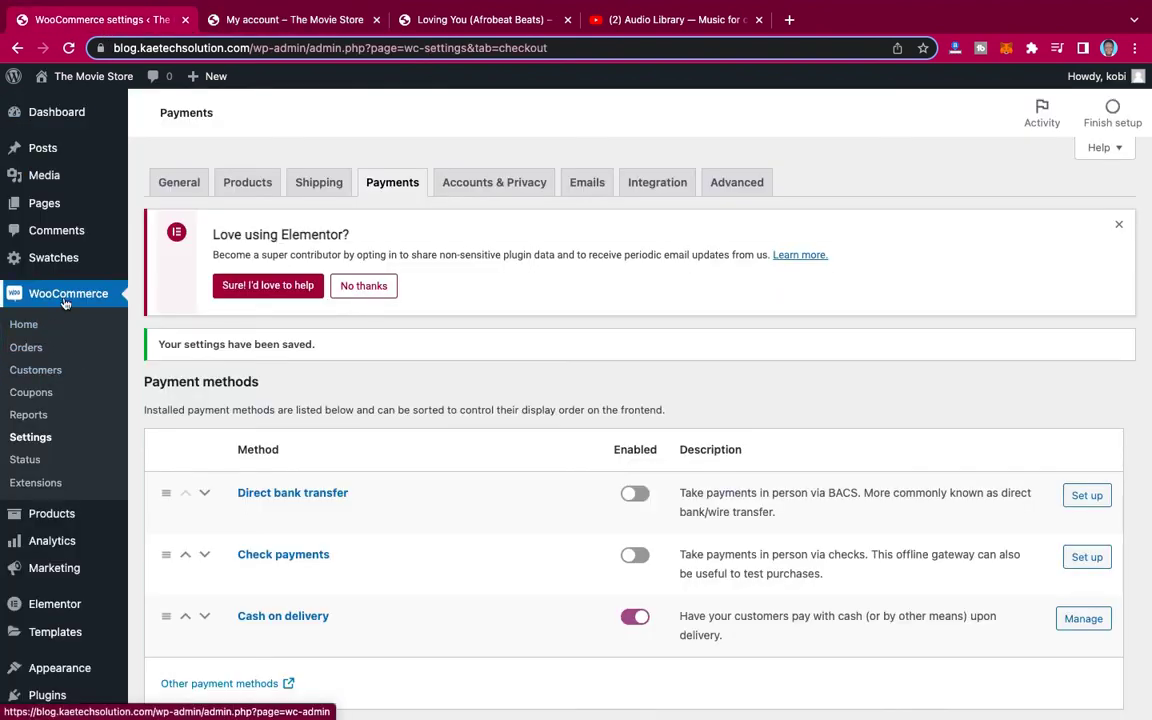
pyautogui.click(20, 347)
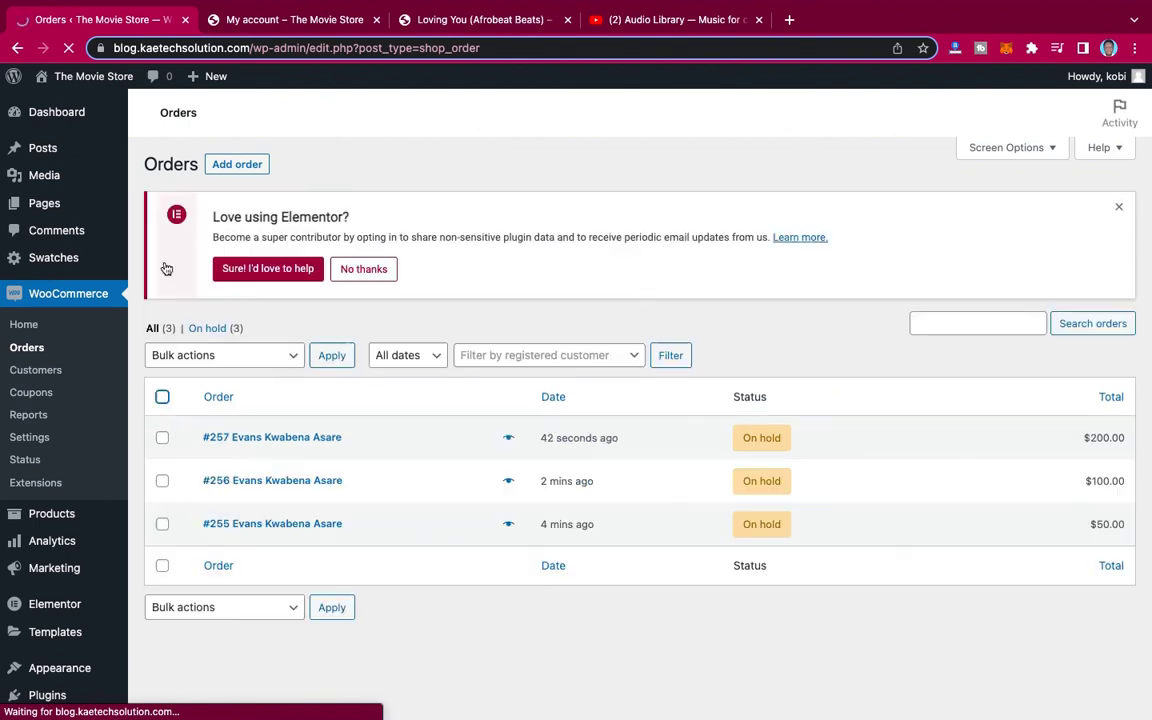
pyautogui.click(162, 398)
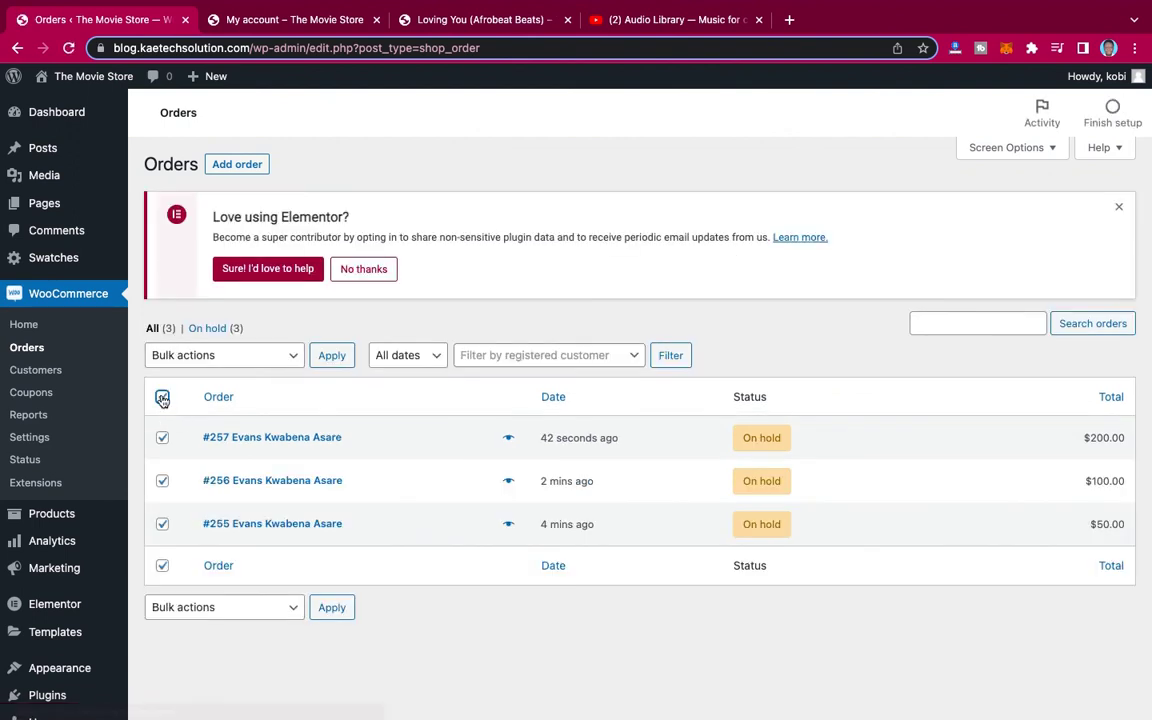
pyautogui.click(224, 360)
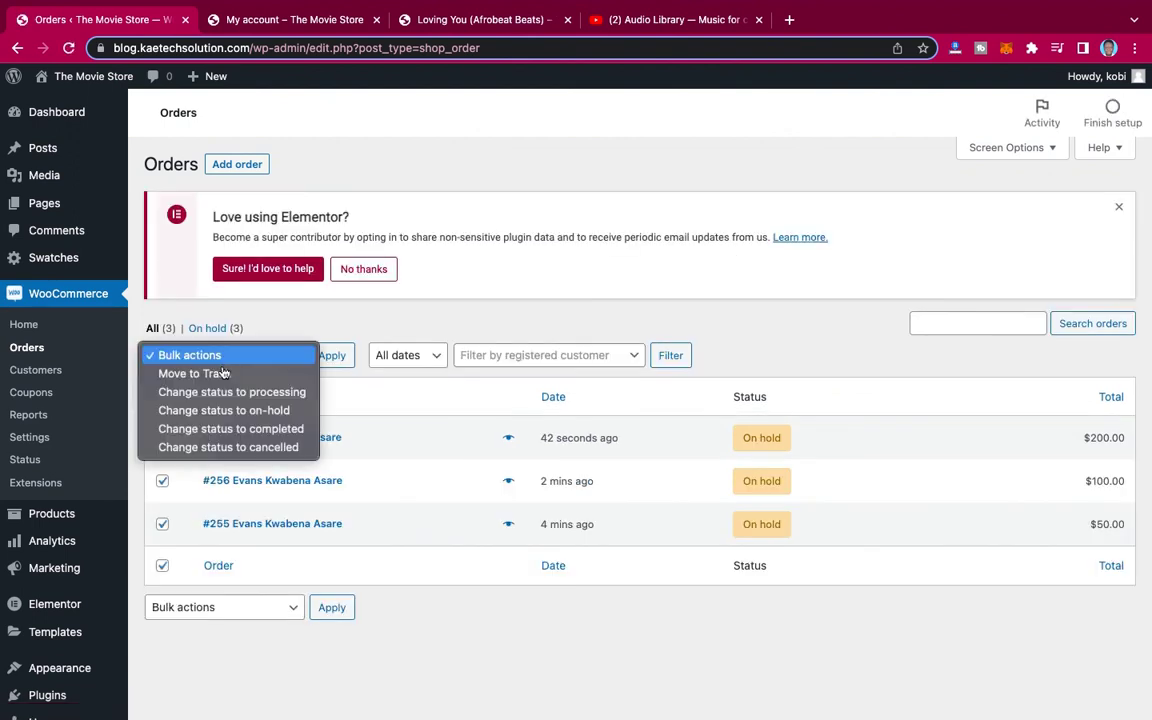
pyautogui.click(226, 430)
pyautogui.click(328, 362)
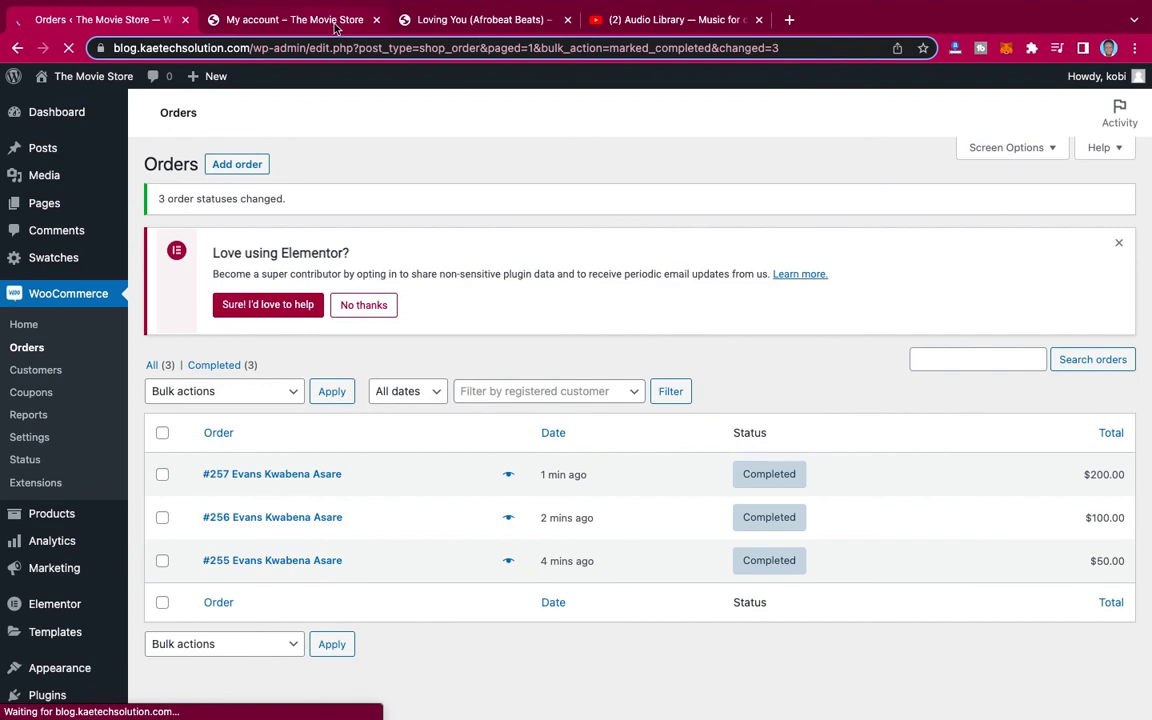
# Reload the customer account's Orders list and view the most recent order's downloads
pyautogui.click(336, 24)
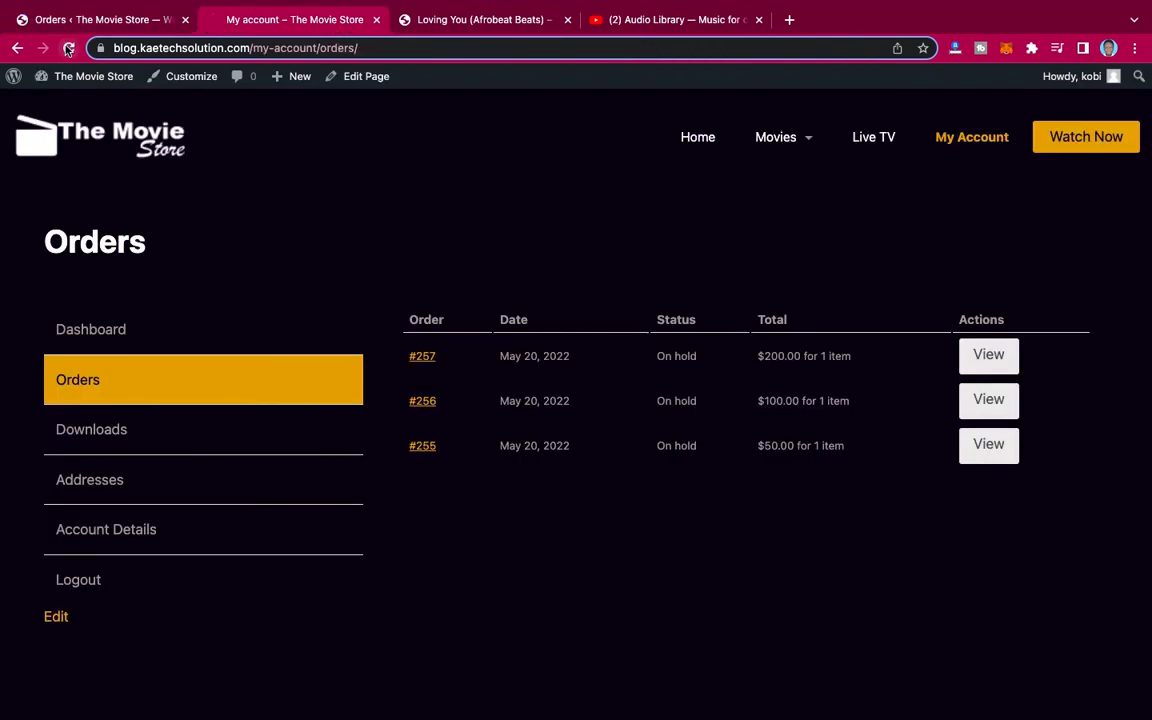
pyautogui.click(68, 48)
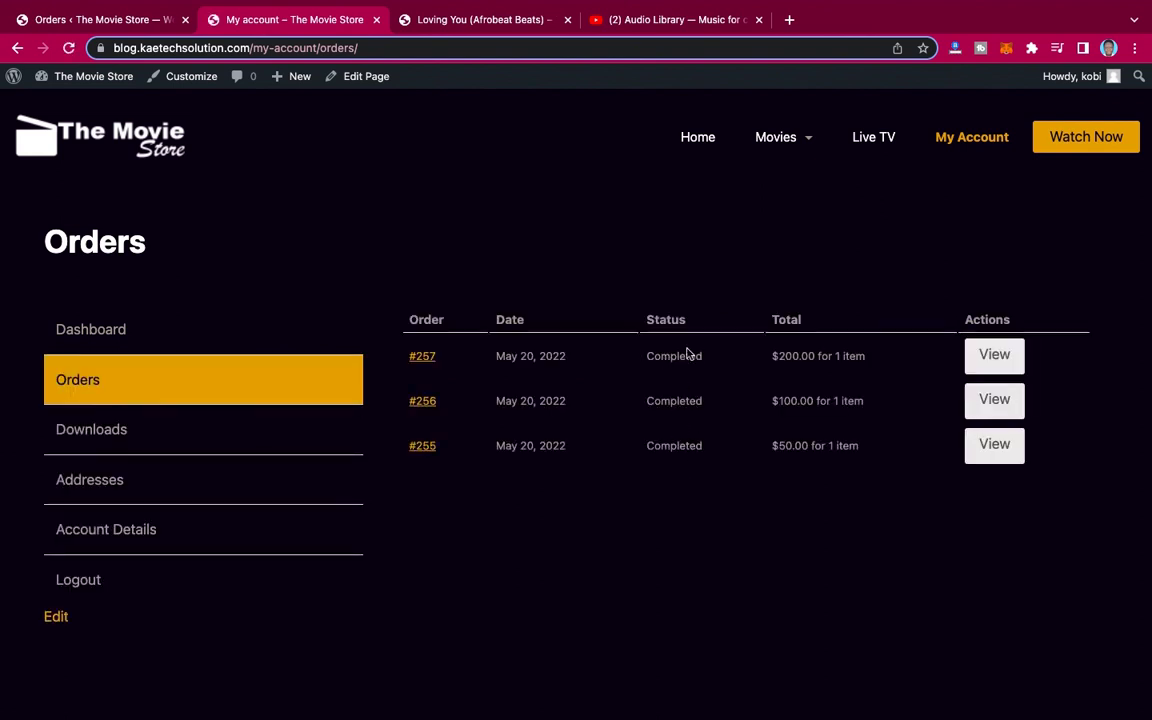
pyautogui.click(1003, 360)
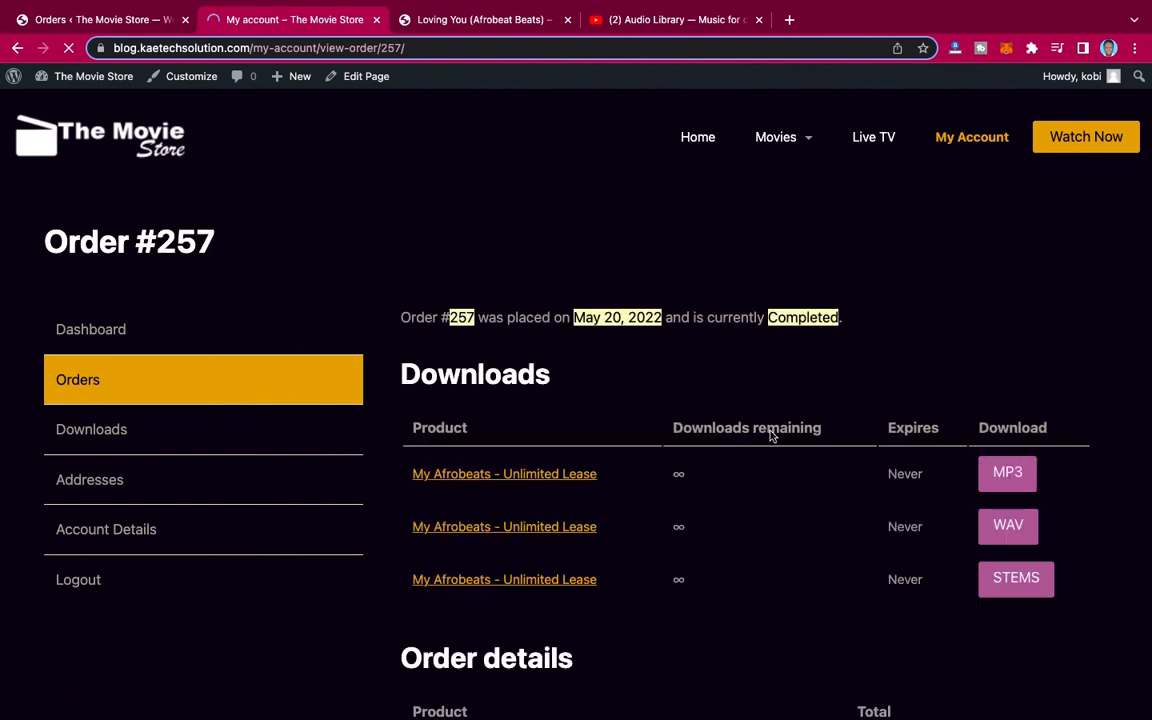
# Review the downloads of the Unlimited Lease order, then those of the Loving You (Afrobeat Beats) Track Stems Lease order in the Orders list
pyautogui.scroll(-3, 769, 435)
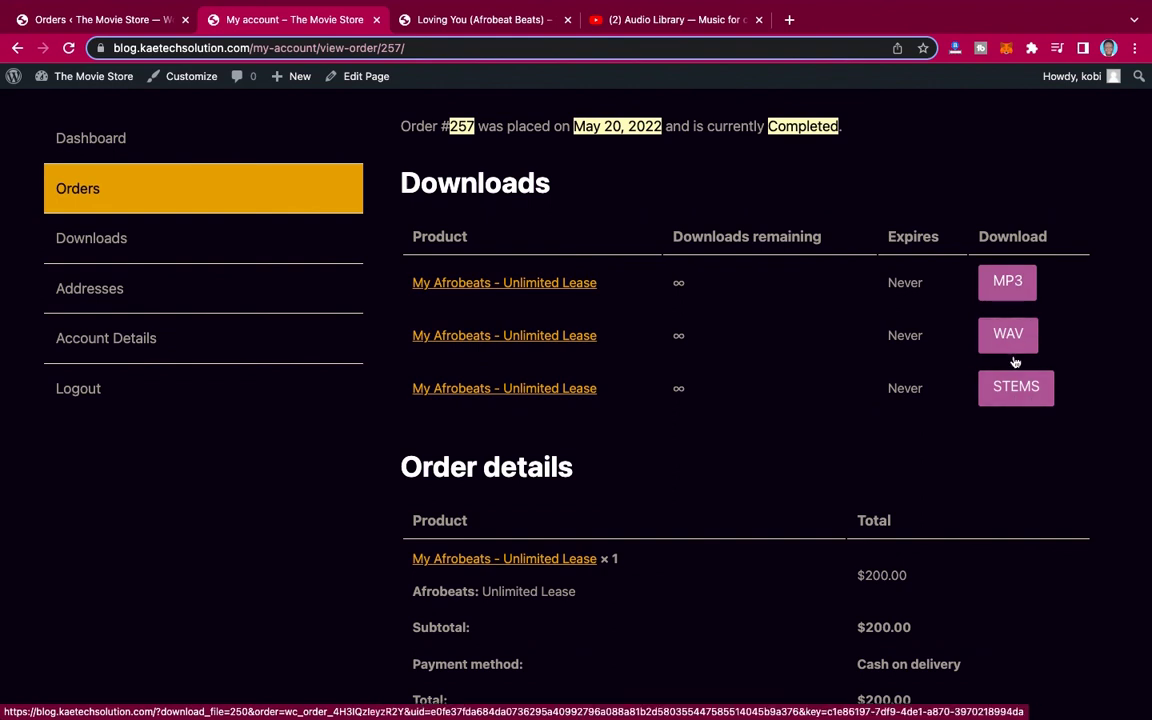
pyautogui.scroll(1, 545, 285)
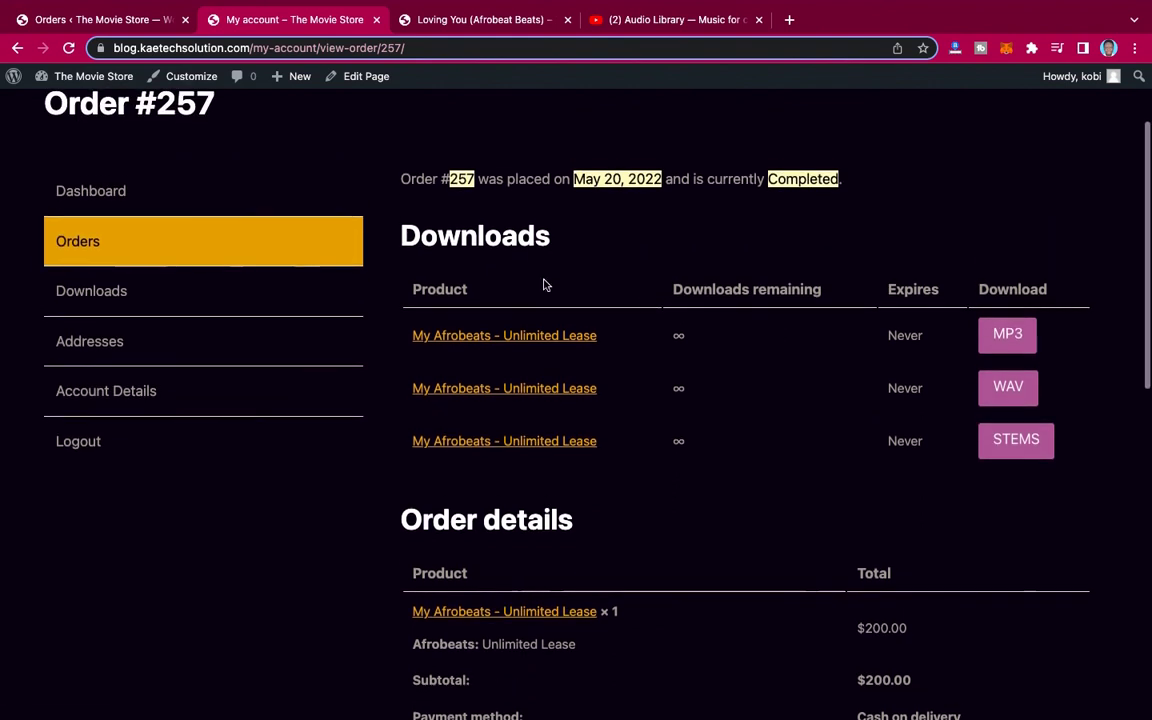
pyautogui.click(93, 242)
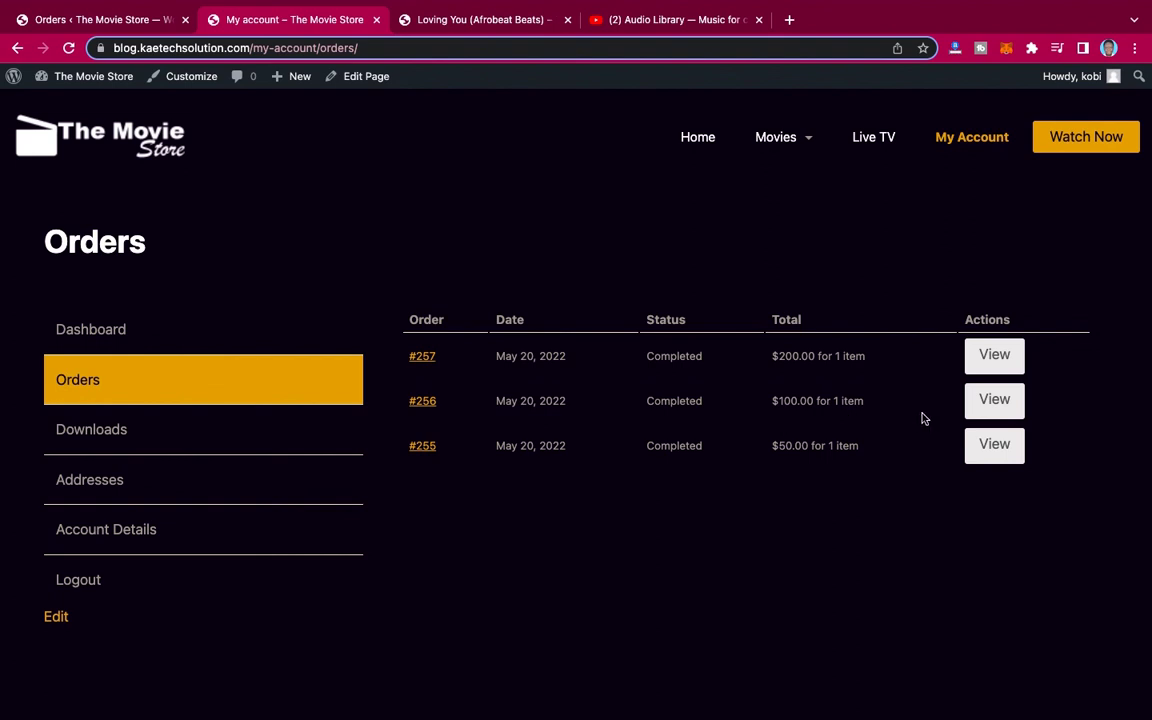
pyautogui.click(999, 403)
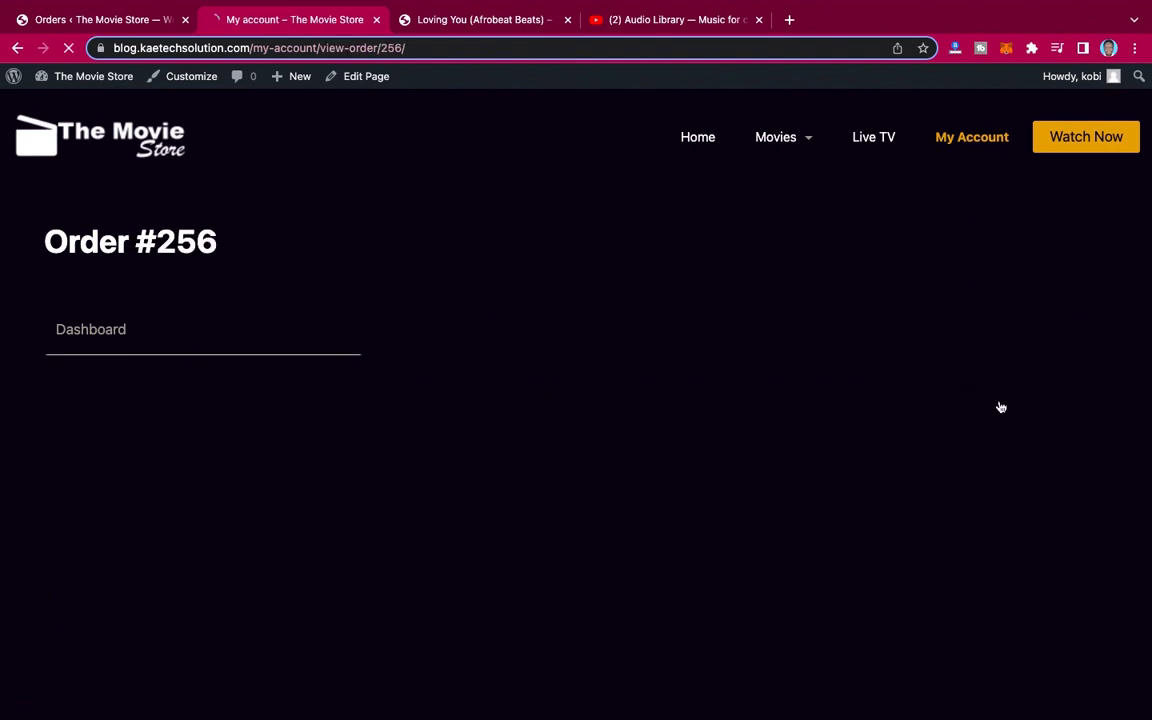
pyautogui.scroll(-2, 1000, 405)
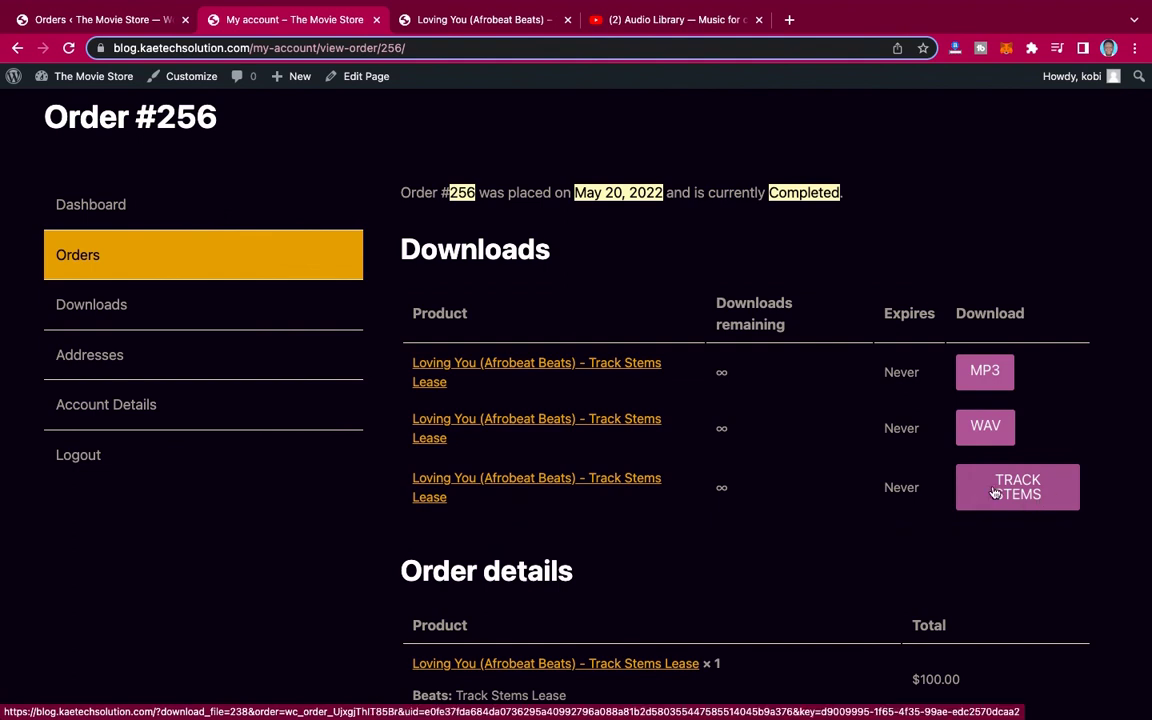
# Return to the customer's Orders list and examine the downloads and order details of the oldest order, My Afrobeats - WAV Lease
pyautogui.click(63, 257)
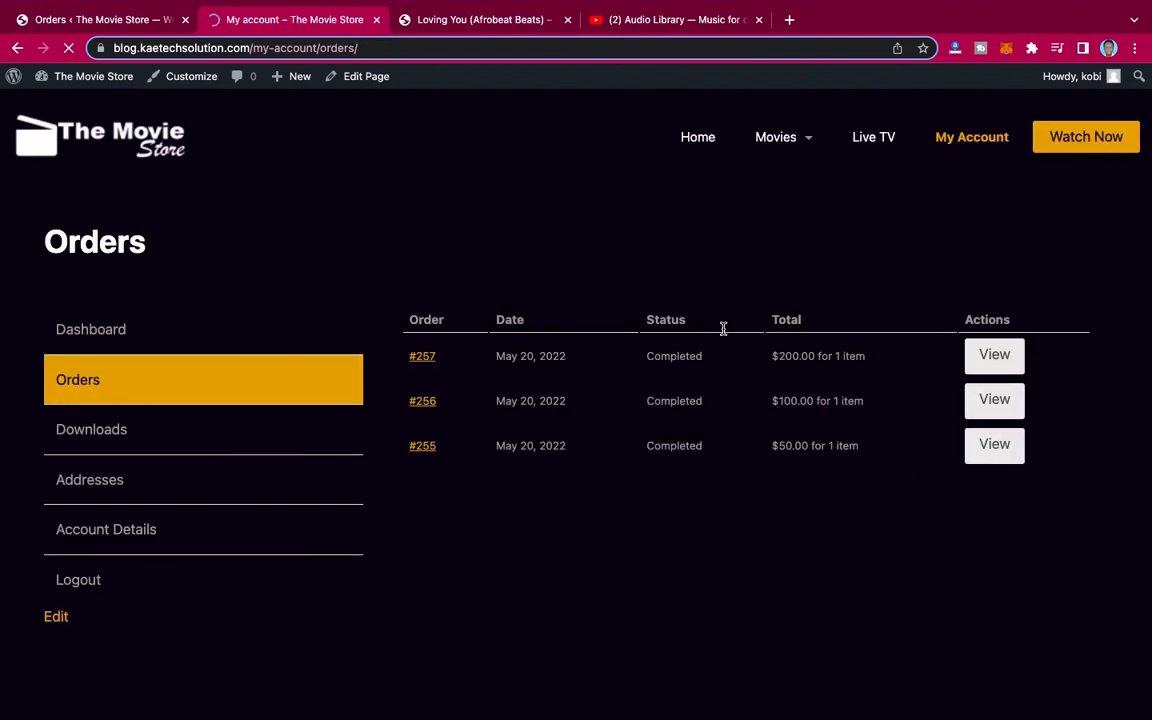
pyautogui.click(995, 453)
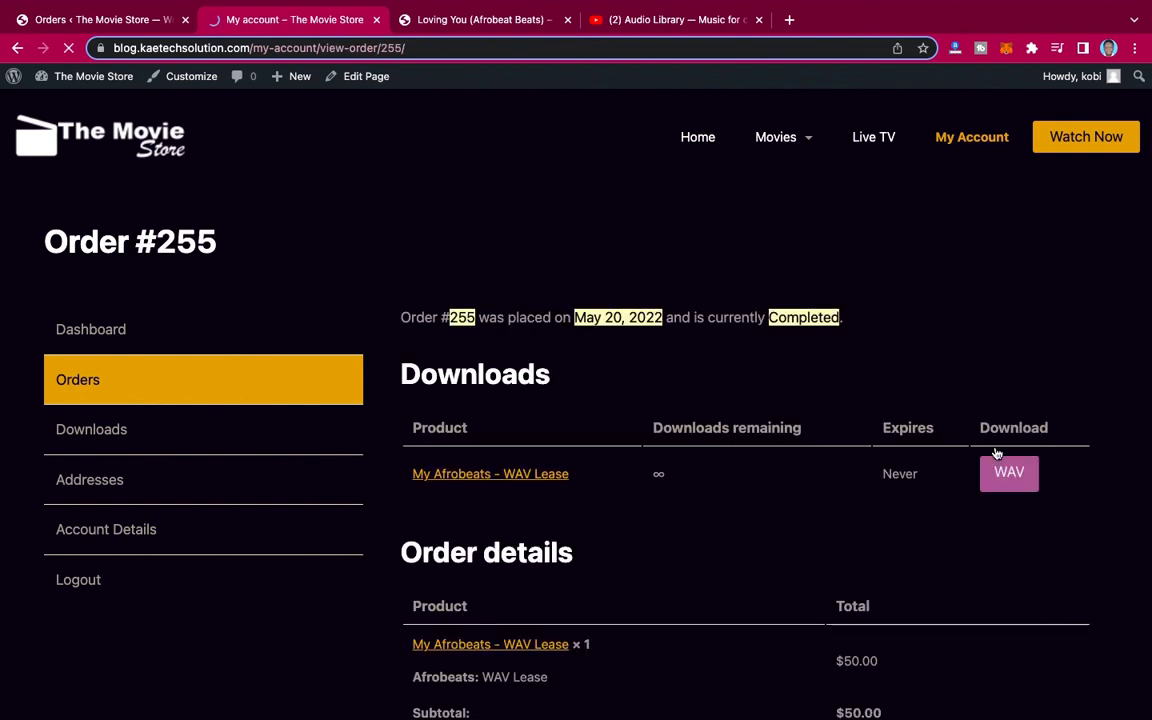
pyautogui.scroll(-3, 717, 512)
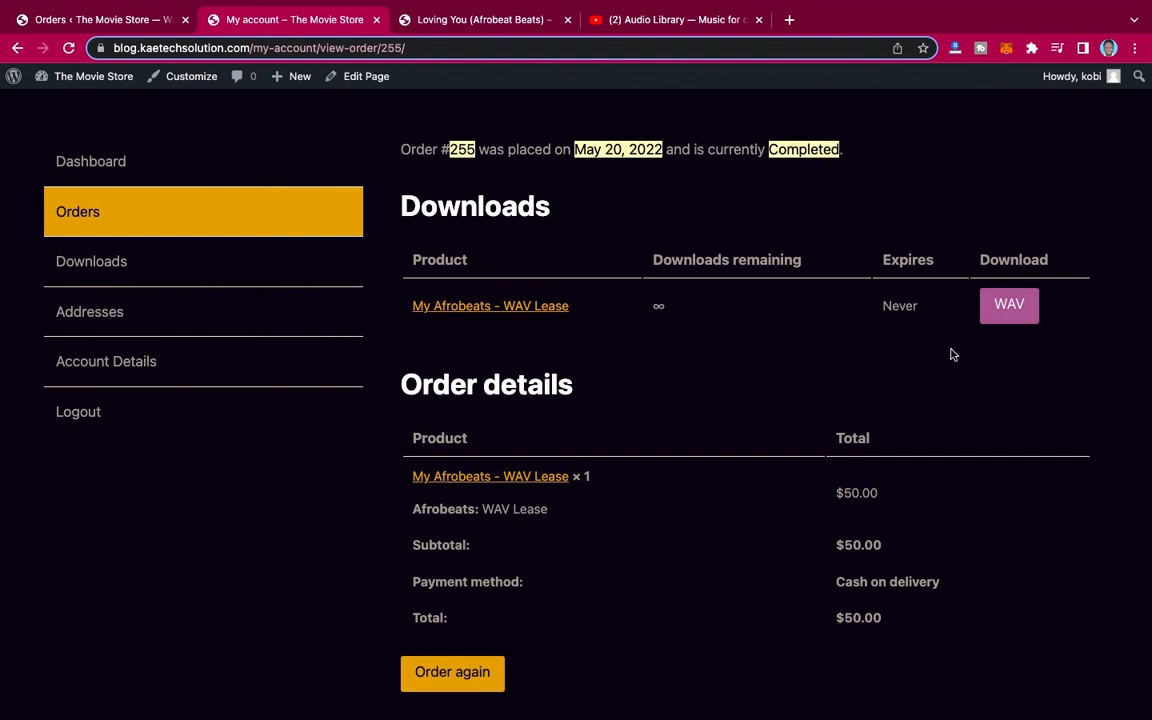
pyautogui.scroll(3, 951, 355)
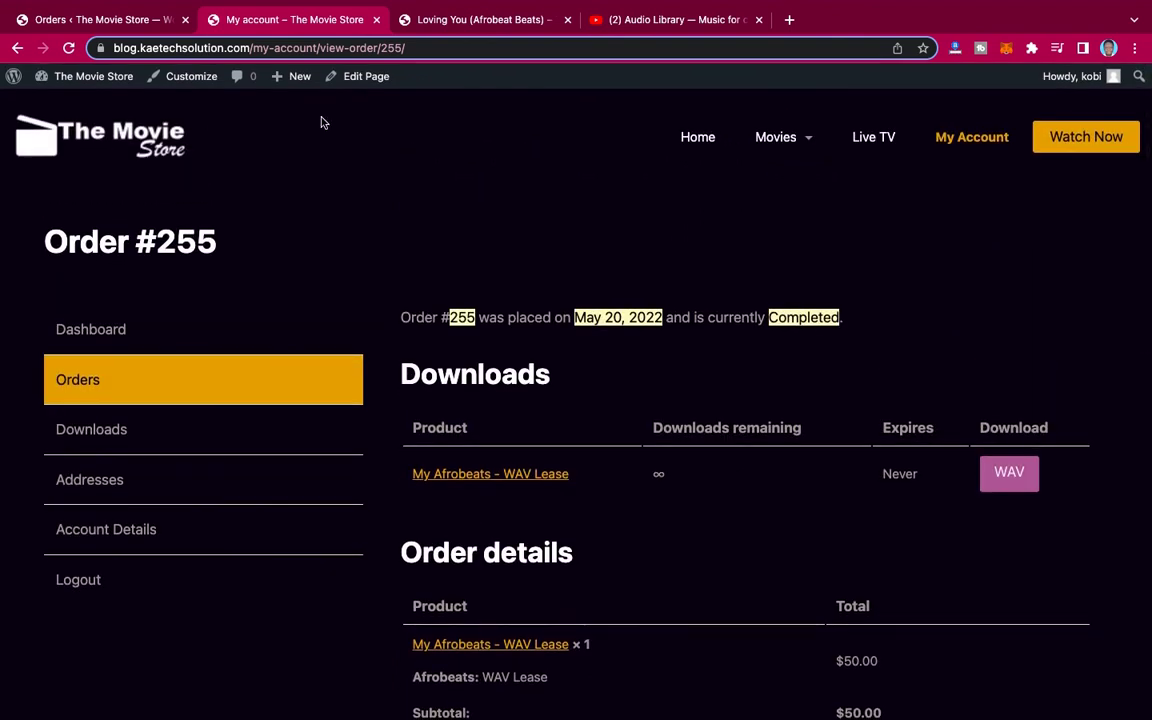
# Look over the Loving You (Afrobeat Beats) product page, including its lease options, gallery and description
pyautogui.click(481, 24)
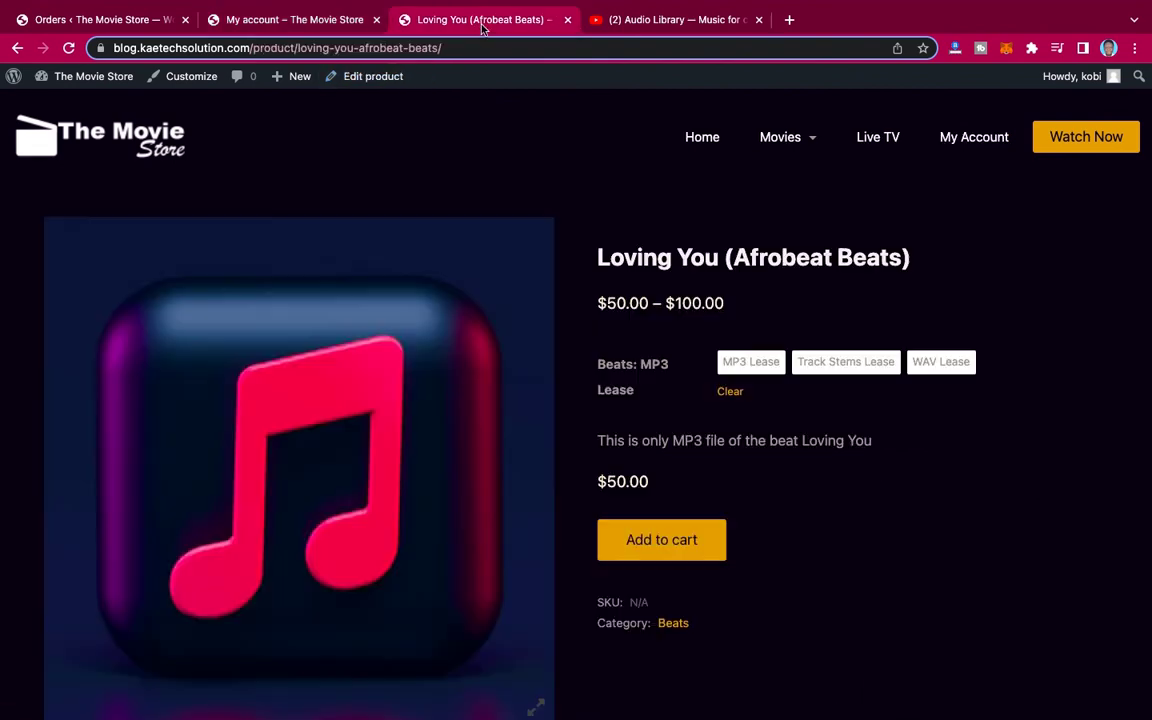
pyautogui.scroll(-5, 1039, 445)
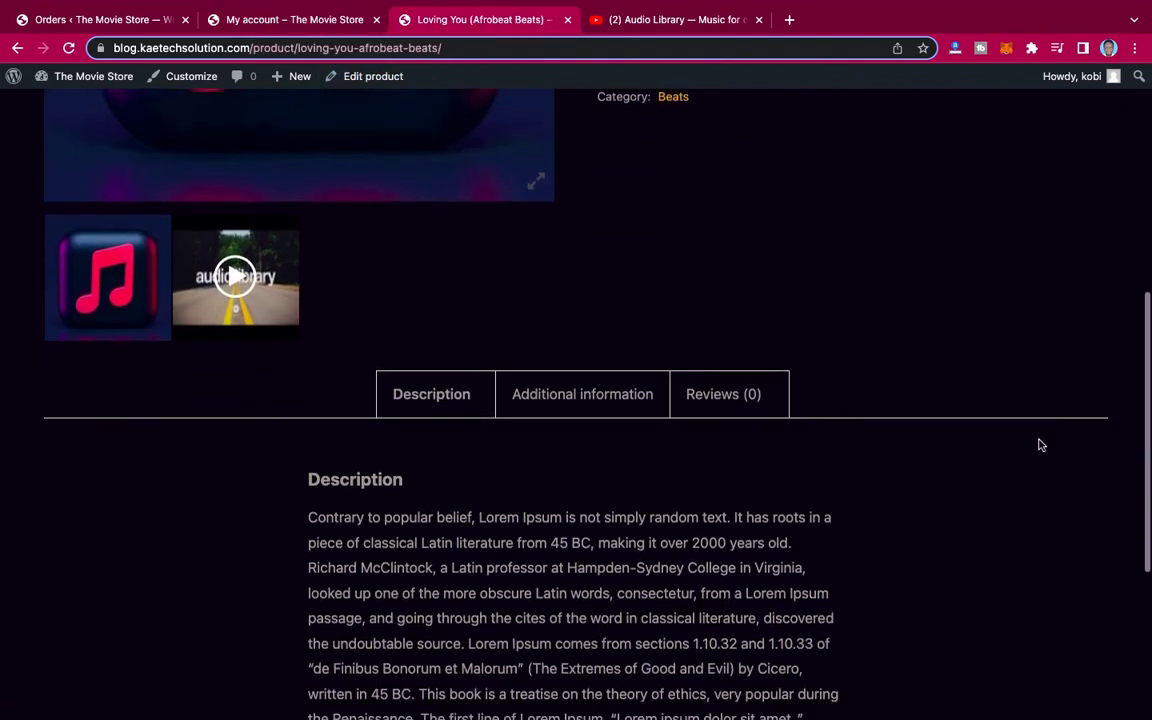
pyautogui.scroll(5, 1039, 445)
pyautogui.scroll(-4, 1039, 445)
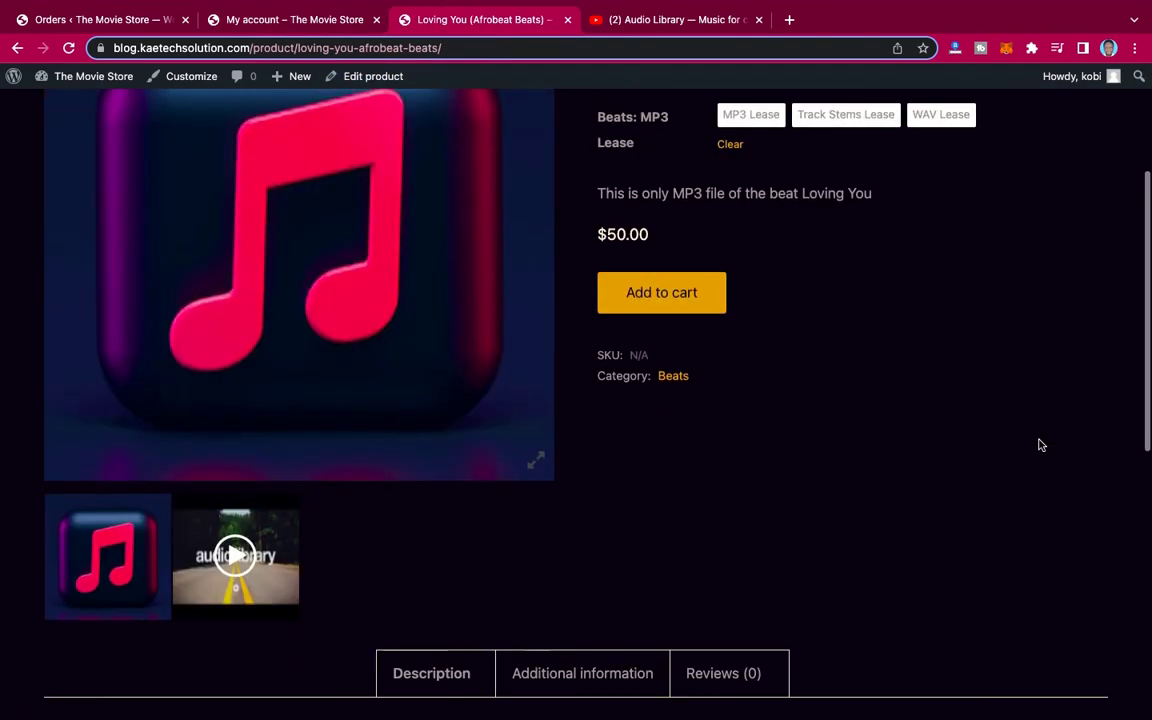
pyautogui.scroll(4, 1039, 445)
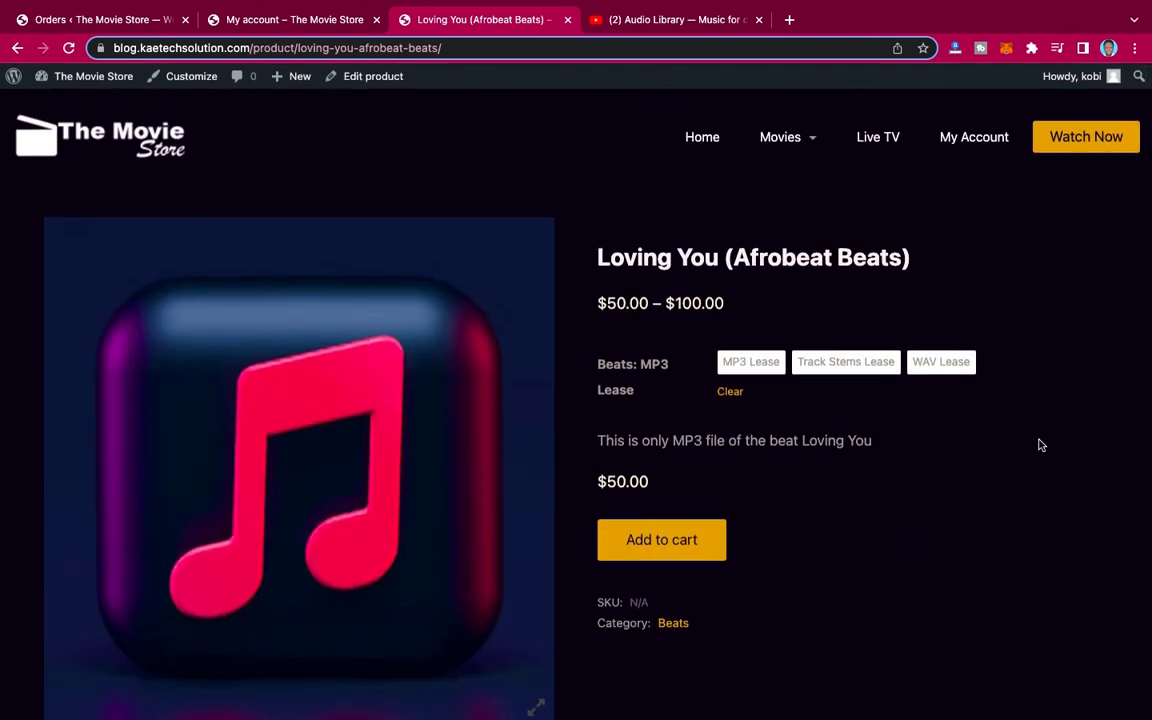